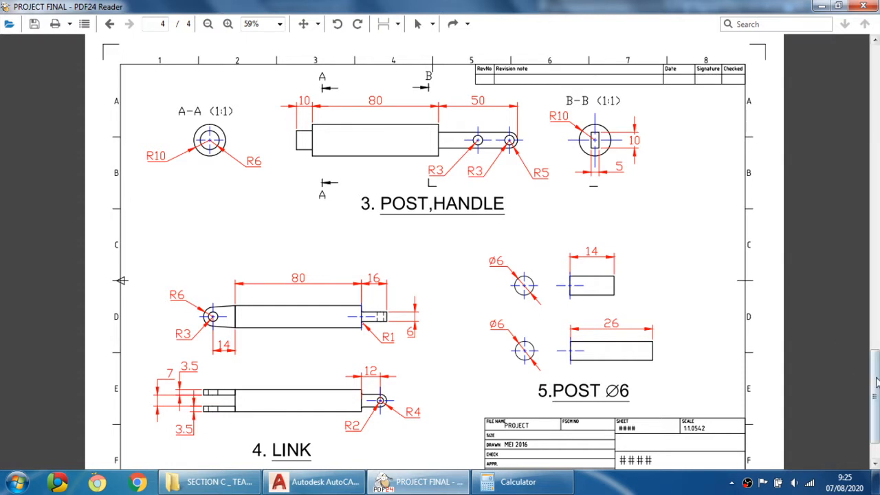
Switch from the PDF drawing to AutoCAD and start a new drawing with no template in metric units
{"action": "scroll", "coordinate": [875, 374], "scroll_direction": "up", "scroll_amount": 3}
{"action": "scroll", "coordinate": [875, 375], "scroll_direction": "down", "scroll_amount": 1}
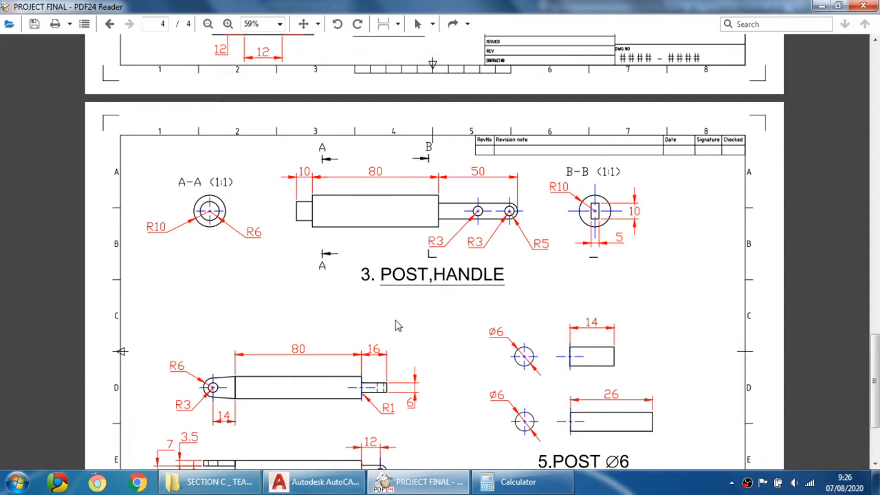
{"action": "left_click", "coordinate": [317, 481]}
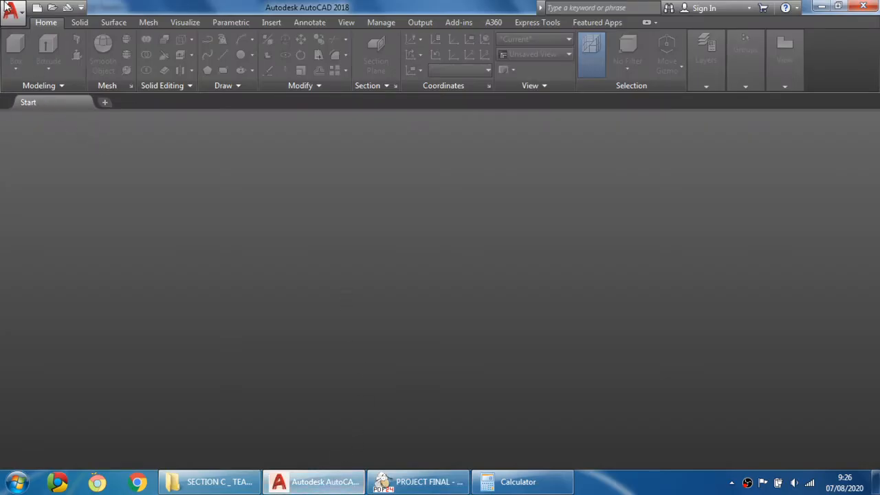
{"action": "left_click", "coordinate": [18, 26]}
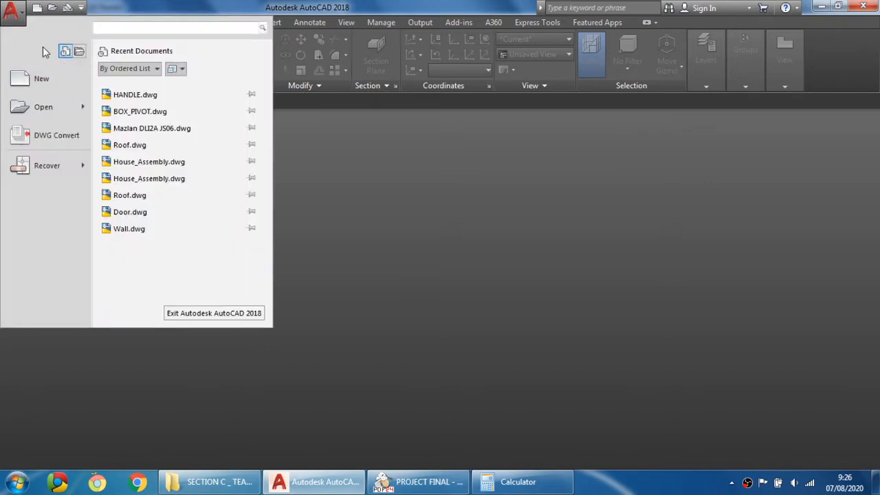
{"action": "key", "text": "Escape"}
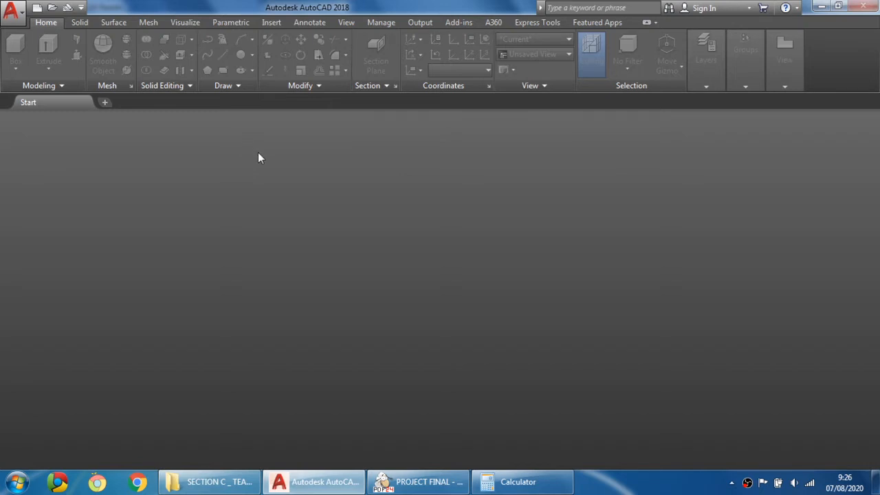
{"action": "key", "text": "ctrl+n"}
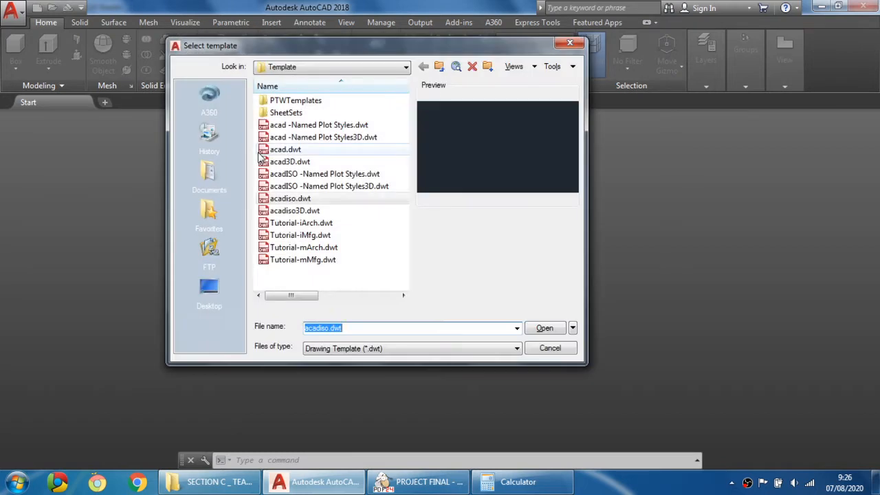
{"action": "left_click", "coordinate": [335, 151]}
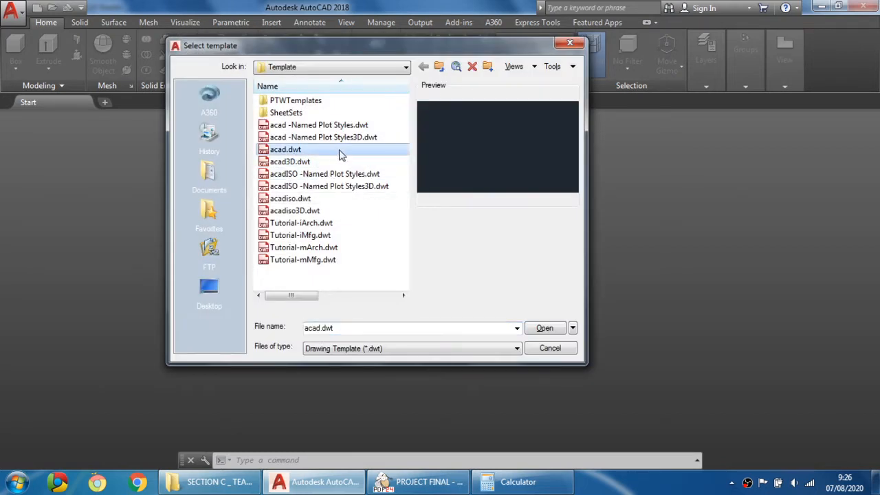
{"action": "left_click", "coordinate": [573, 328]}
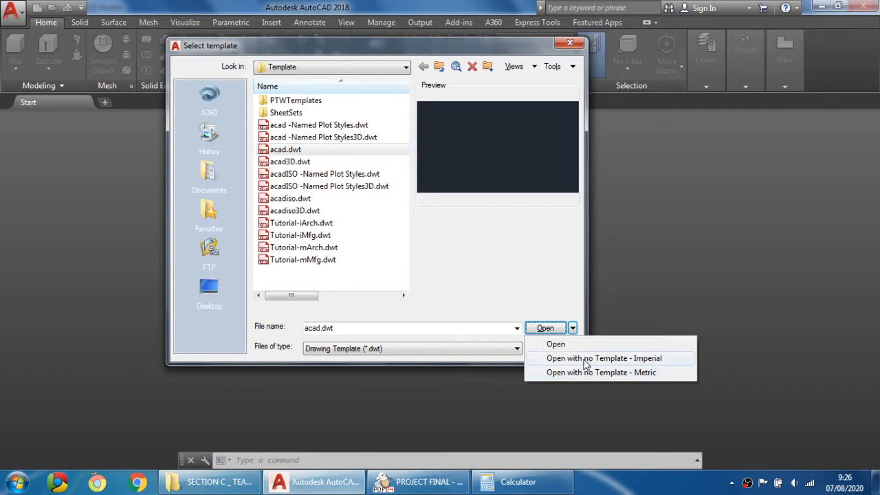
{"action": "left_click", "coordinate": [618, 372]}
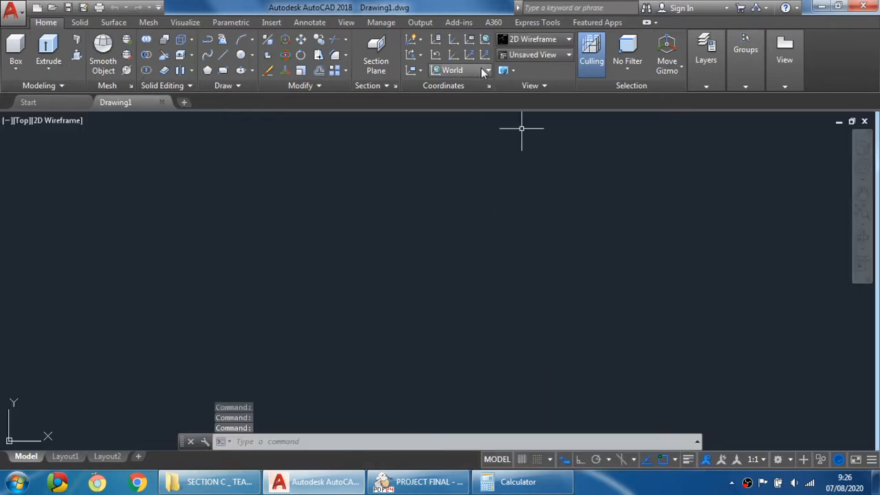
Check the active workspace and turn on the drawing grid
{"action": "left_click", "coordinate": [781, 461]}
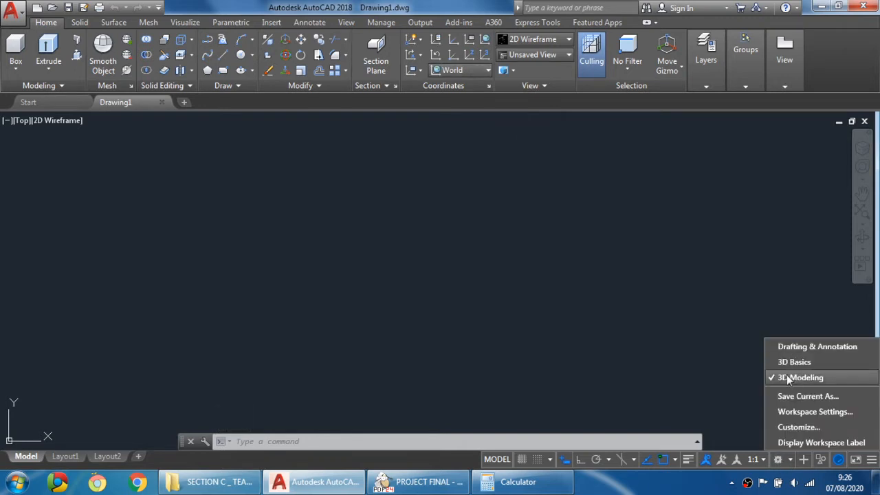
{"action": "left_click", "coordinate": [392, 3]}
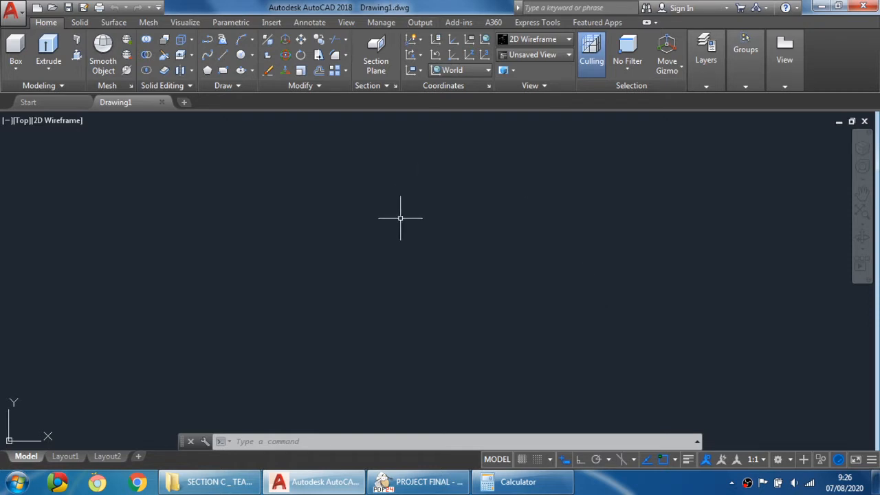
{"action": "left_click", "coordinate": [522, 459]}
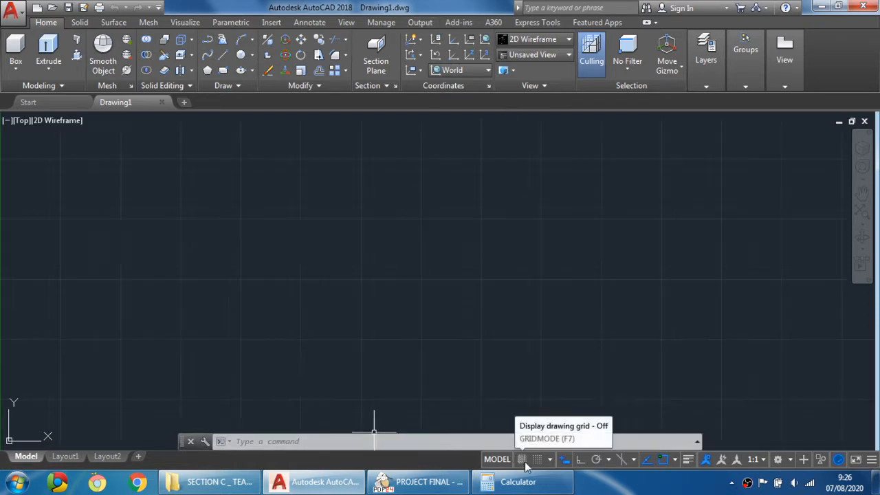
{"action": "middle_click_drag", "start_coordinate": [296, 308], "coordinate": [447, 215]}
Set the viewport to SW Isometric with the Conceptual visual style
{"action": "left_click", "coordinate": [546, 55]}
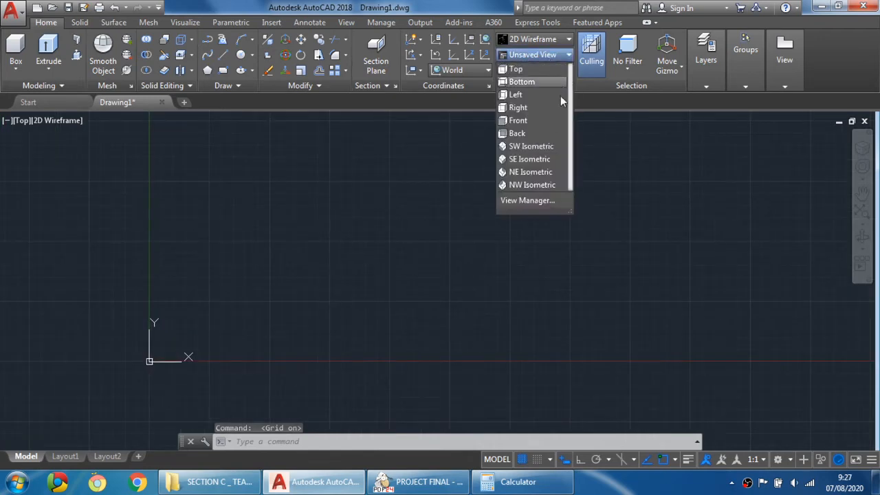
{"action": "left_click", "coordinate": [540, 147]}
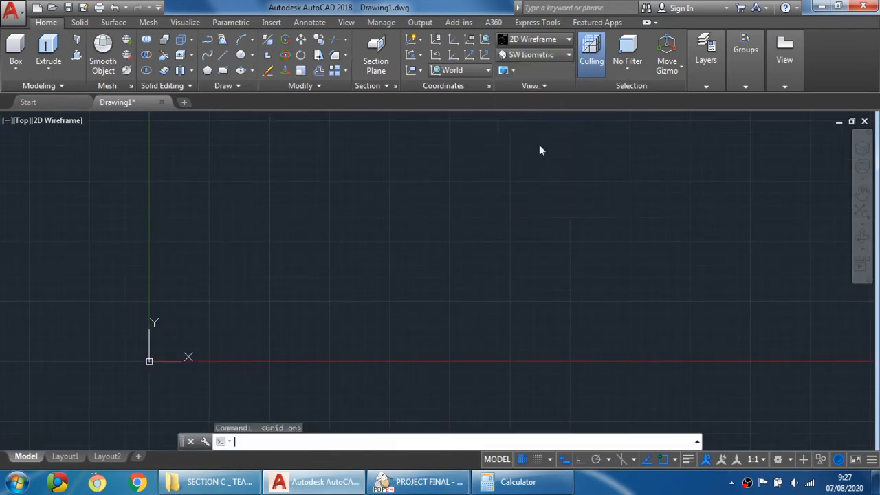
{"action": "left_click", "coordinate": [531, 39]}
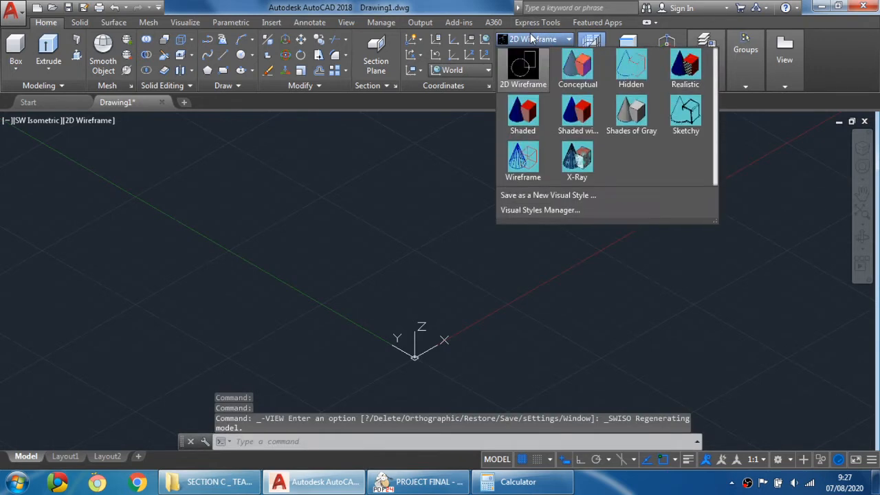
{"action": "left_click", "coordinate": [576, 66]}
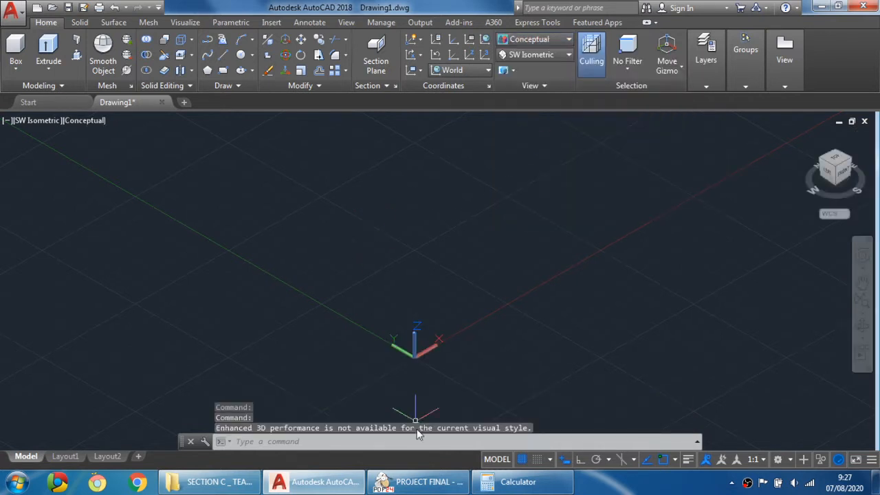
Check the post handle in the PDF, then model its main body in AutoCAD as a cylinder of radius 10 and height 80
{"action": "left_click", "coordinate": [433, 484]}
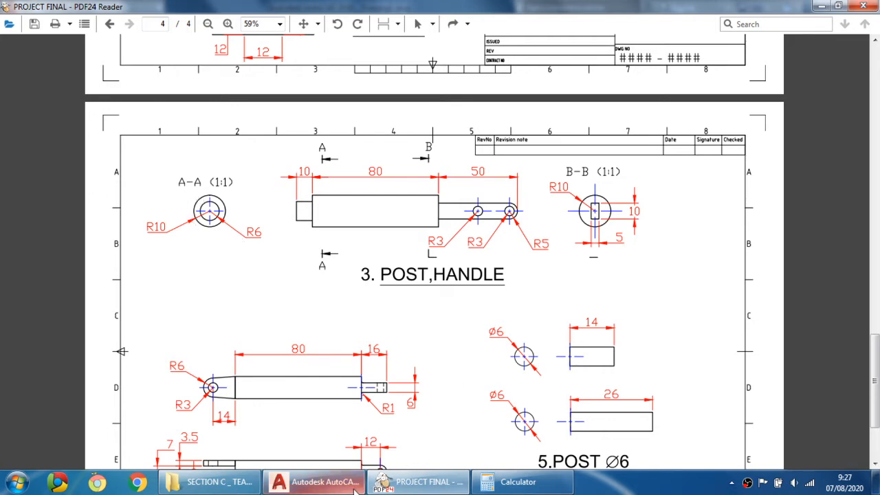
{"action": "left_click", "coordinate": [323, 483]}
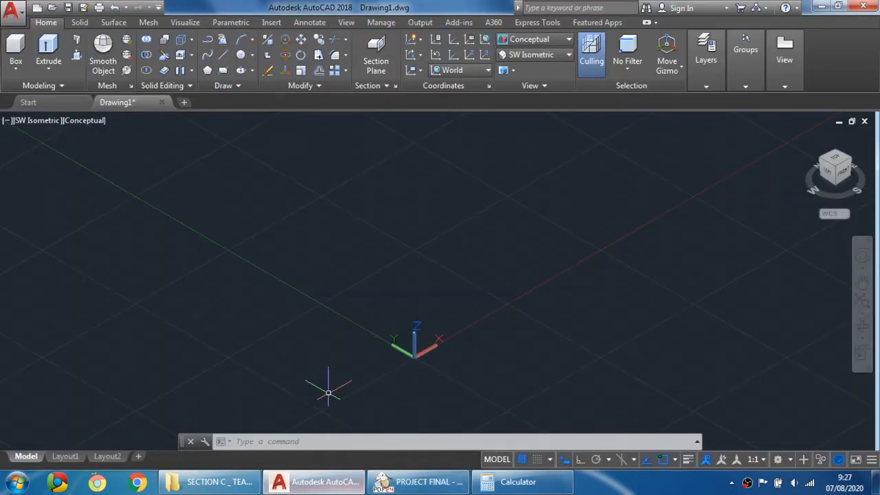
{"action": "left_click", "coordinate": [15, 63]}
{"action": "left_click", "coordinate": [34, 120]}
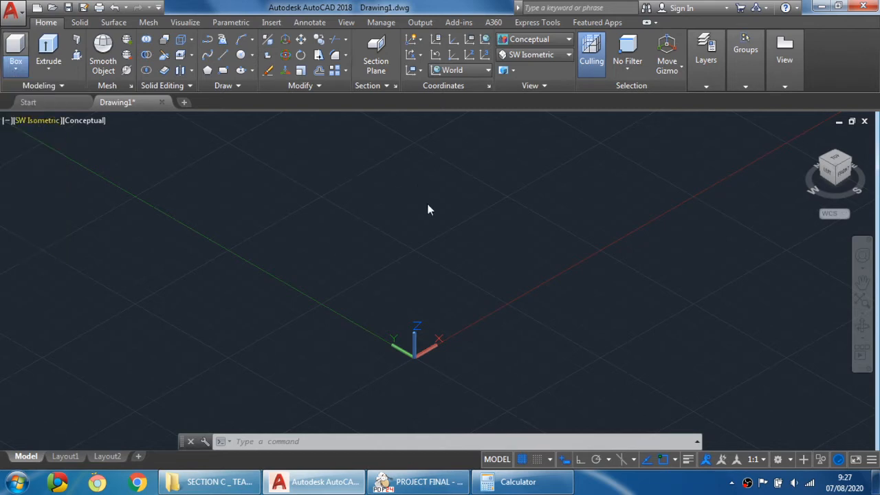
{"action": "left_click", "coordinate": [450, 483]}
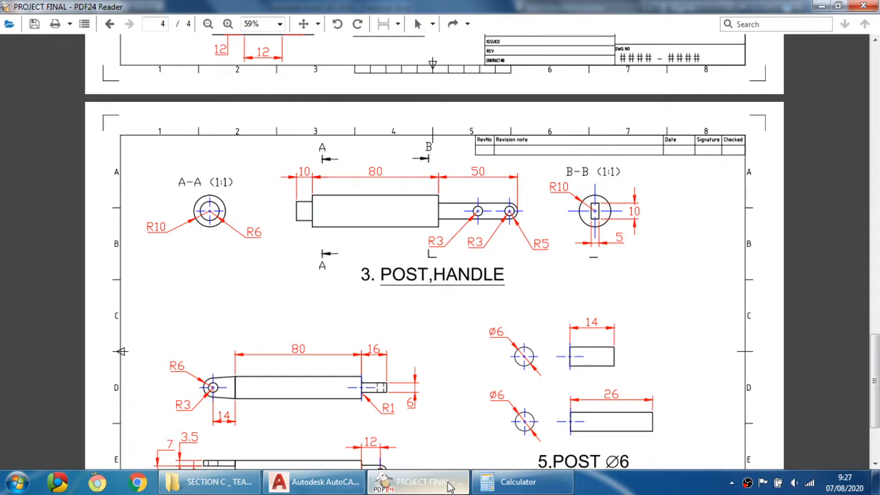
{"action": "left_click", "coordinate": [385, 483]}
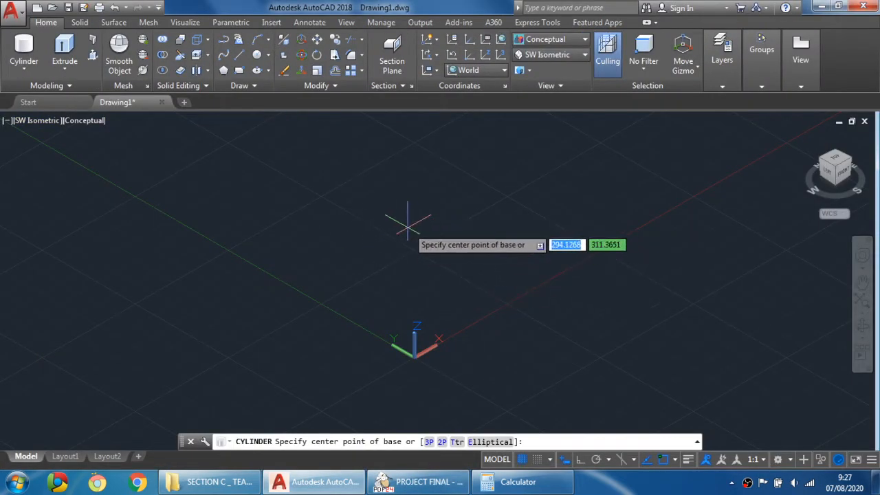
{"action": "left_click", "coordinate": [426, 277]}
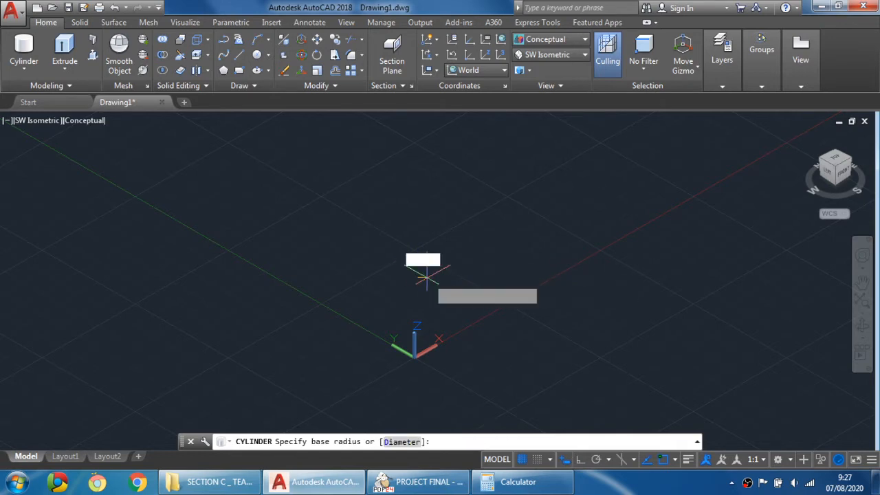
{"action": "type", "text": "10"}
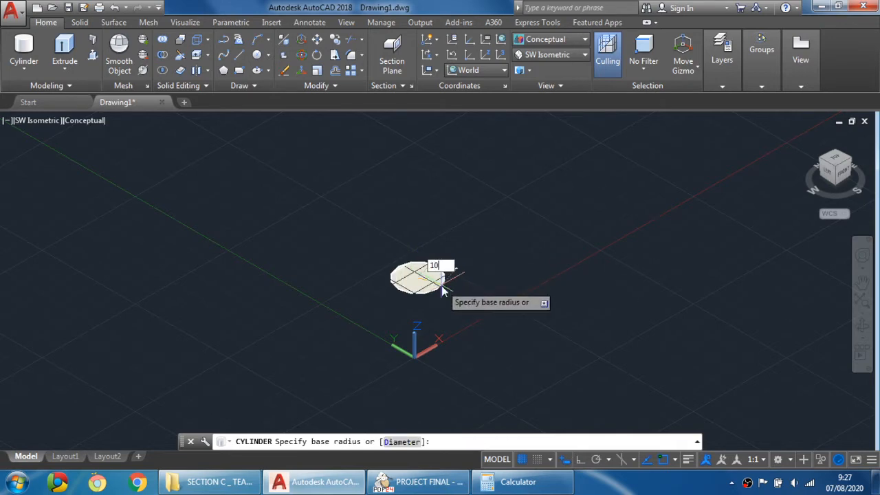
{"action": "key", "text": "Return"}
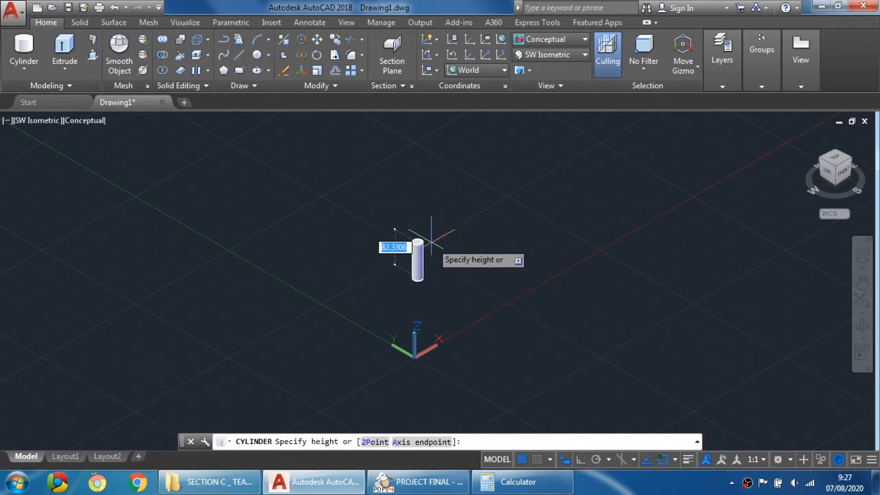
{"action": "type", "text": "80"}
{"action": "key", "text": "Return"}
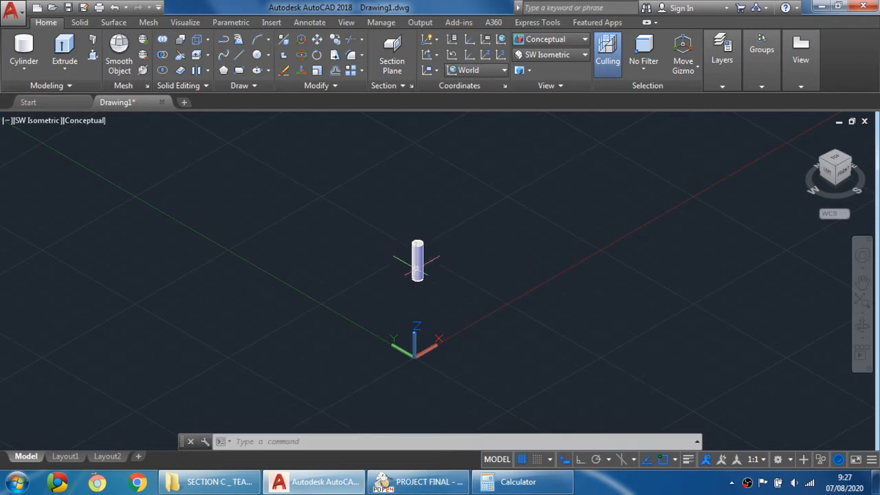
Turn ortho on and 3D-rotate the upright cylinder 90 degrees about the Y axis so it lies along the X axis
{"action": "scroll", "coordinate": [417, 260], "scroll_direction": "up", "scroll_amount": 5}
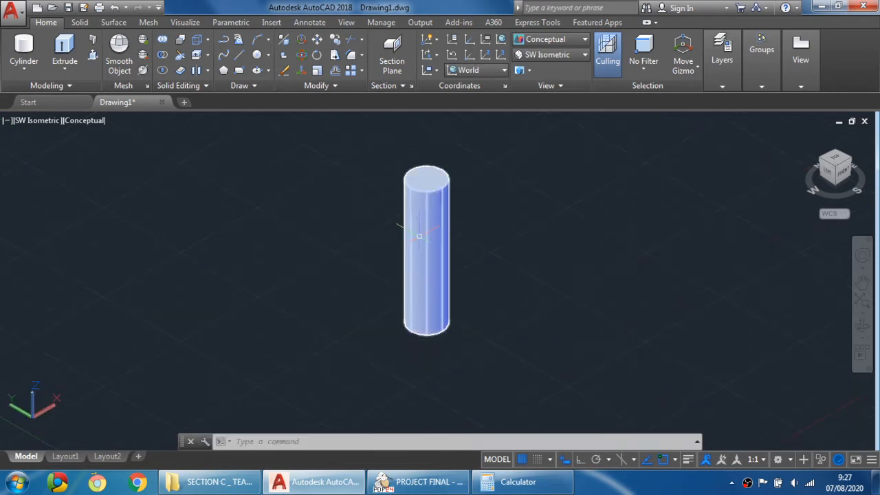
{"action": "scroll", "coordinate": [418, 235], "scroll_direction": "down", "scroll_amount": 2}
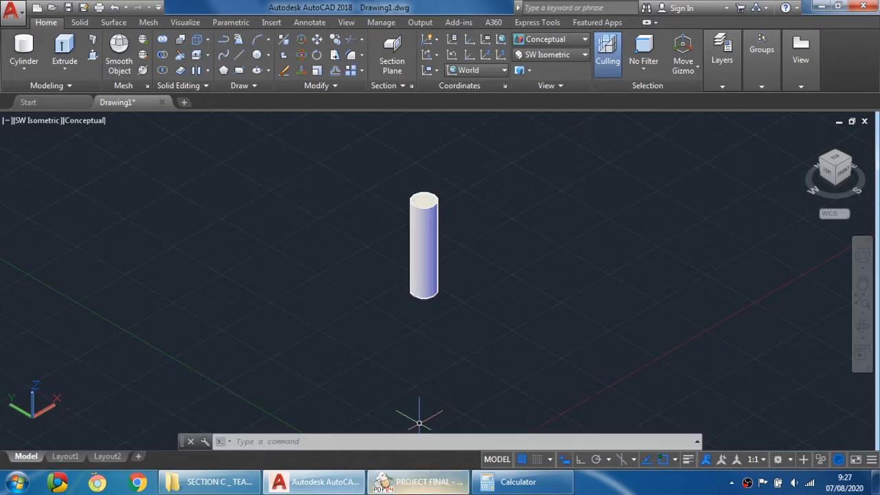
{"action": "left_click", "coordinate": [421, 488]}
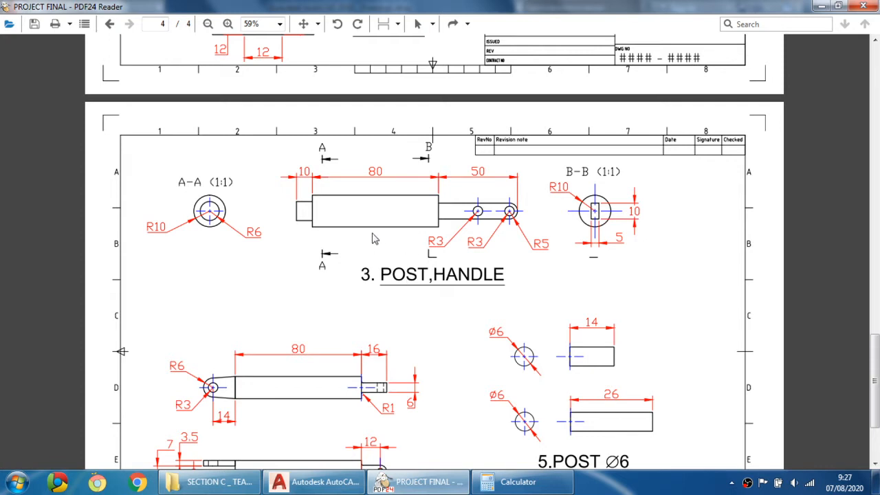
{"action": "left_click", "coordinate": [339, 489]}
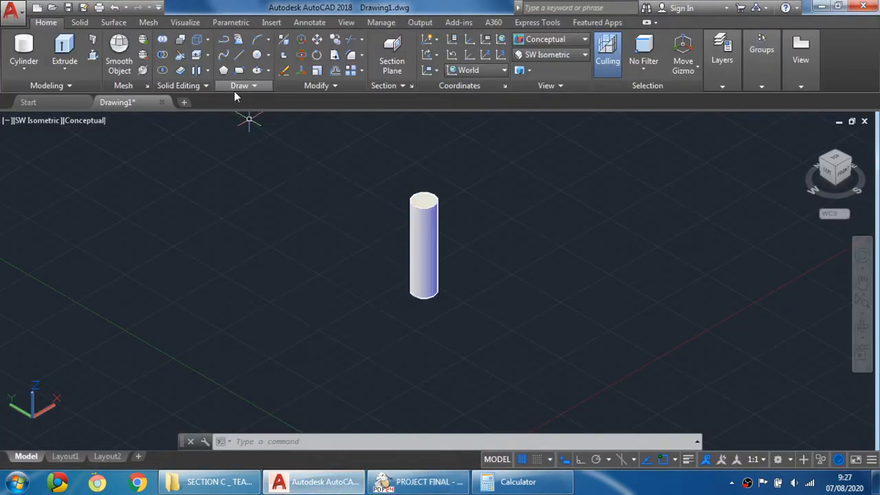
{"action": "left_click", "coordinate": [301, 55]}
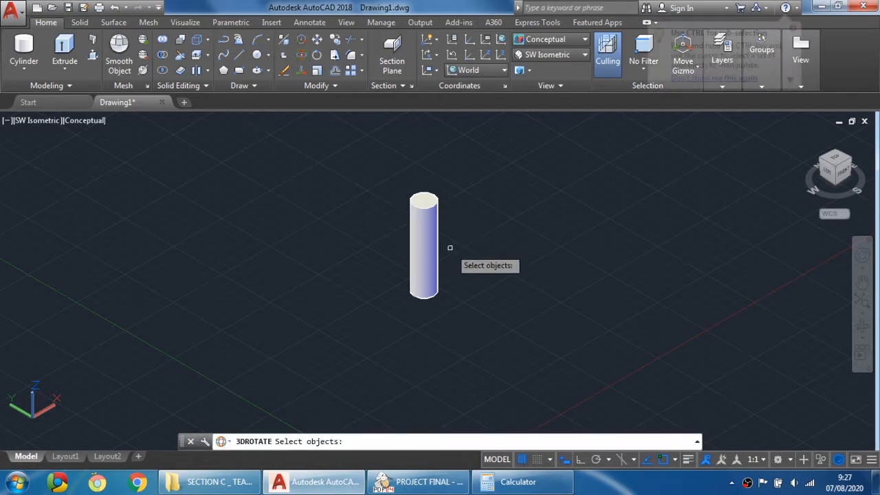
{"action": "left_click", "coordinate": [417, 241]}
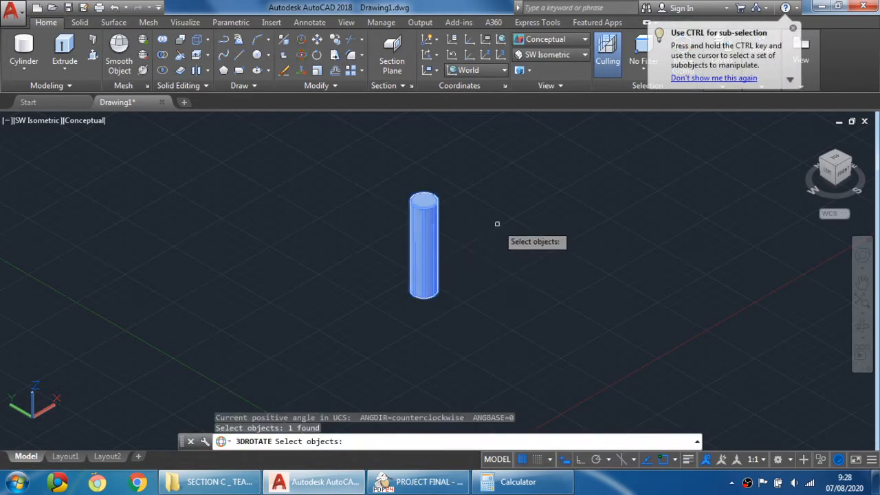
{"action": "key", "text": "Return"}
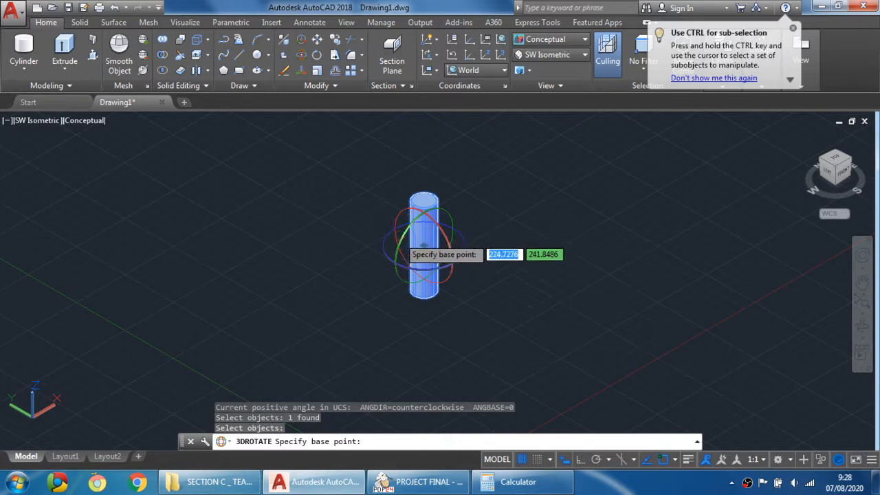
{"action": "left_click", "coordinate": [402, 241]}
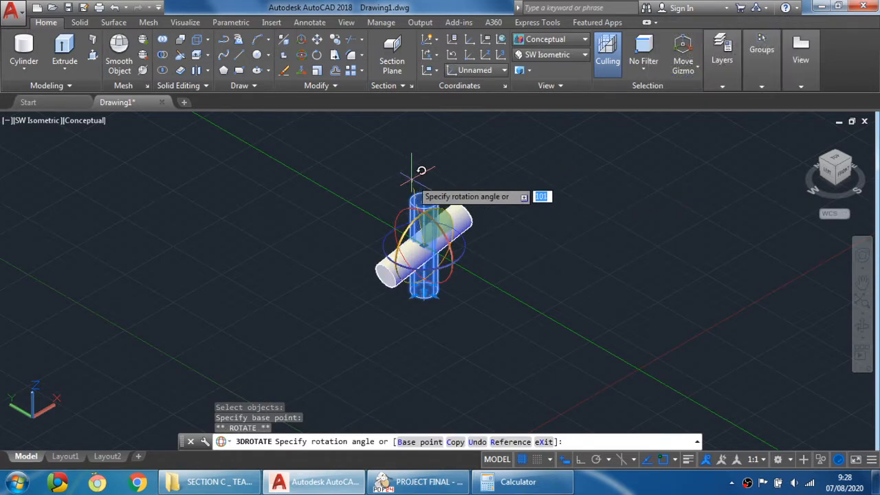
{"action": "key", "text": "F8"}
{"action": "left_click", "coordinate": [406, 139]}
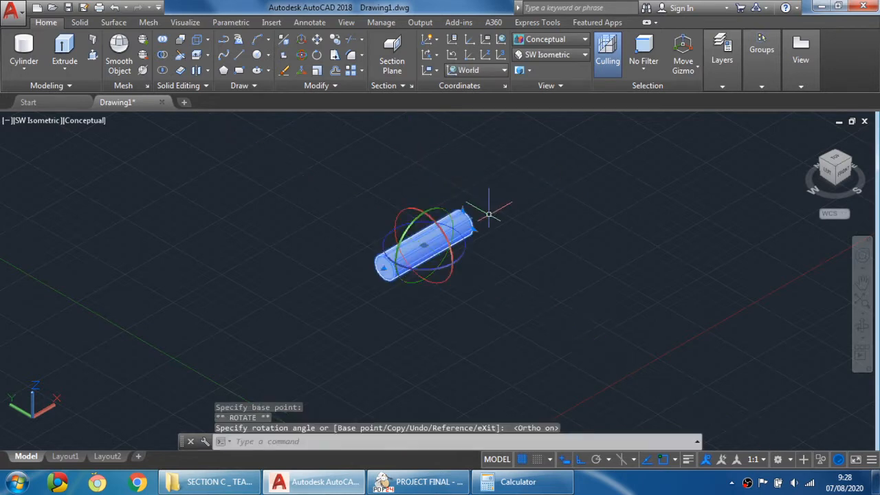
{"action": "key", "text": "Escape"}
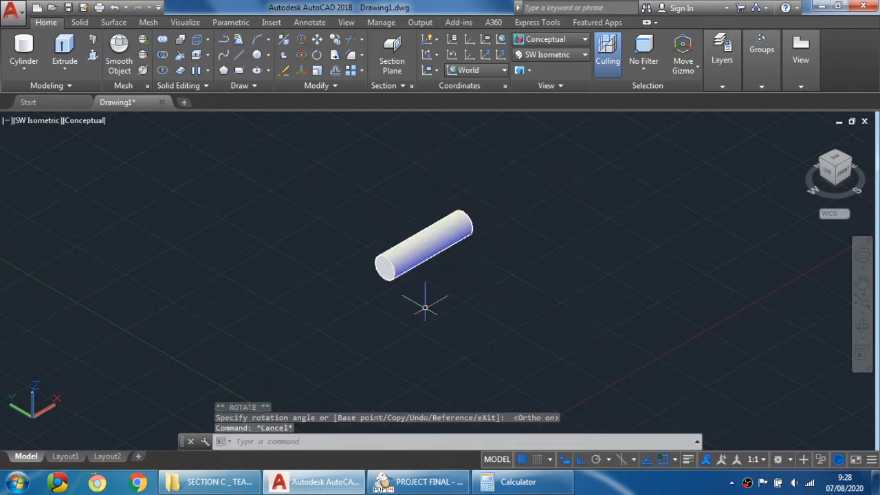
Check the post handle's end section in the PDF, then create a cylinder of radius 6 and height 10 in AutoCAD near the main body
{"action": "left_click", "coordinate": [418, 481]}
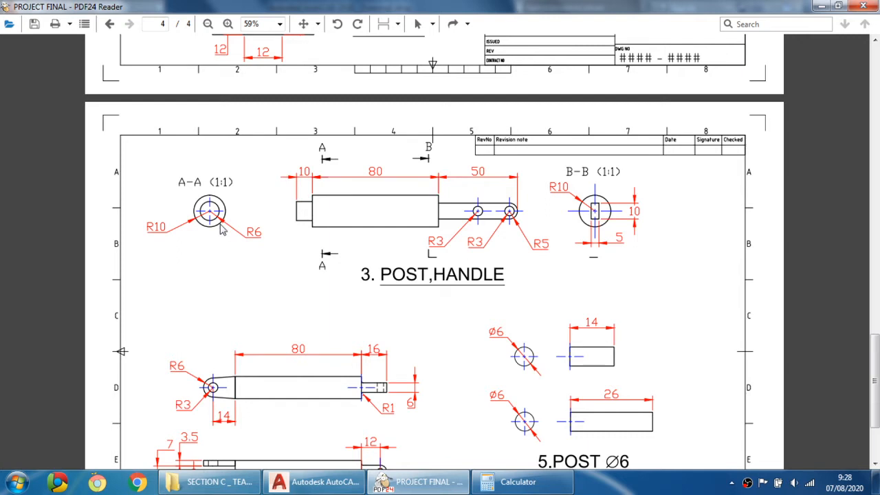
{"action": "left_click", "coordinate": [347, 470]}
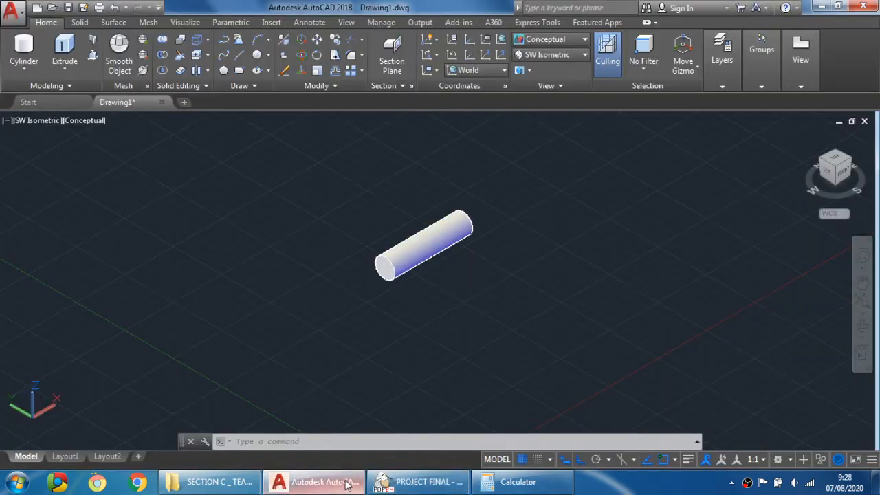
{"action": "left_click", "coordinate": [23, 52]}
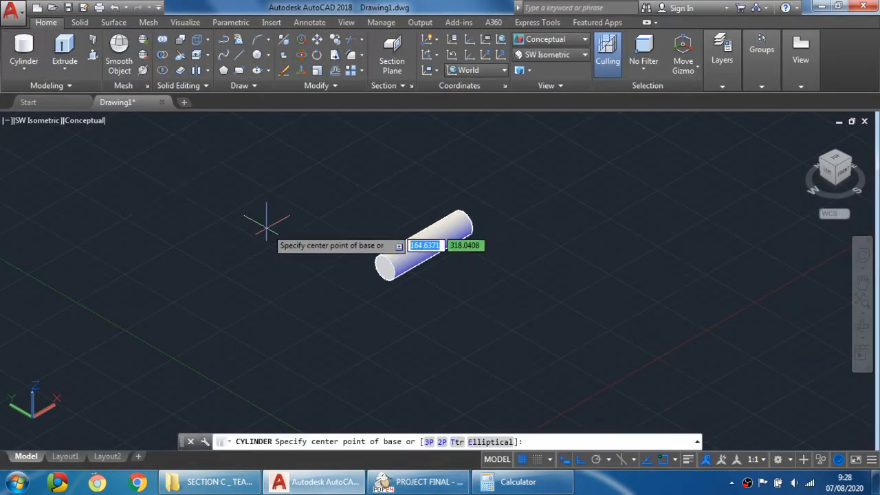
{"action": "left_click", "coordinate": [343, 359]}
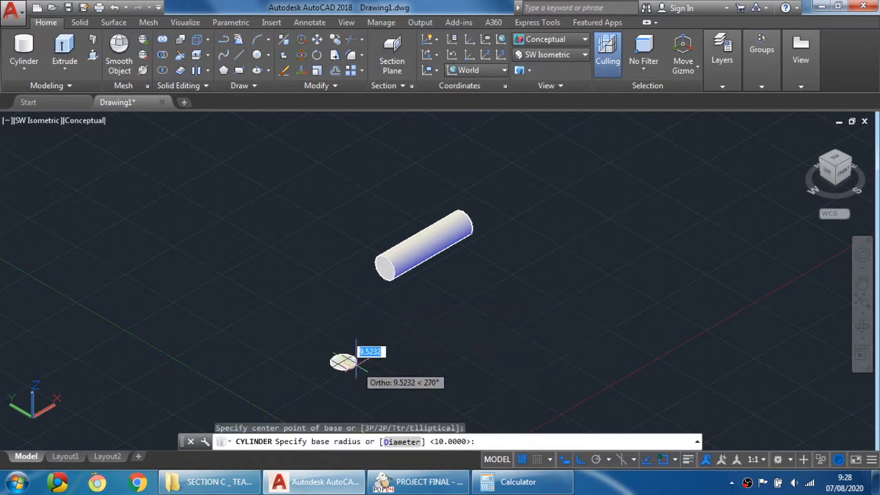
{"action": "type", "text": "6"}
{"action": "key", "text": "Return"}
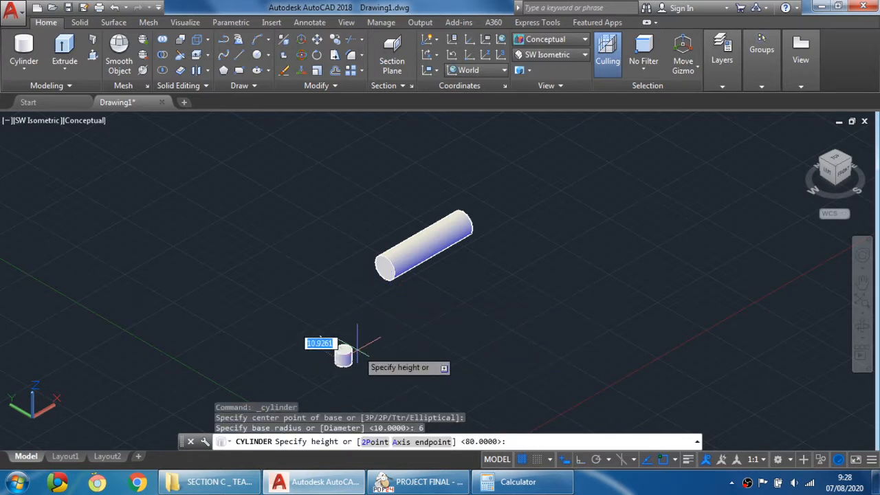
{"action": "type", "text": "10"}
{"action": "key", "text": "Return"}
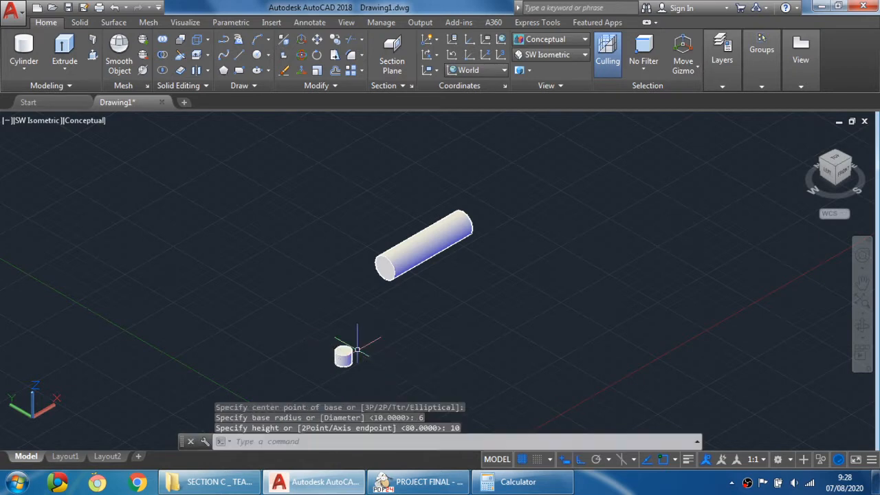
Recheck the PDF drawing, then in AutoCAD 3D-rotate the small cylinder 90 degrees about the Y axis
{"action": "left_click", "coordinate": [418, 481]}
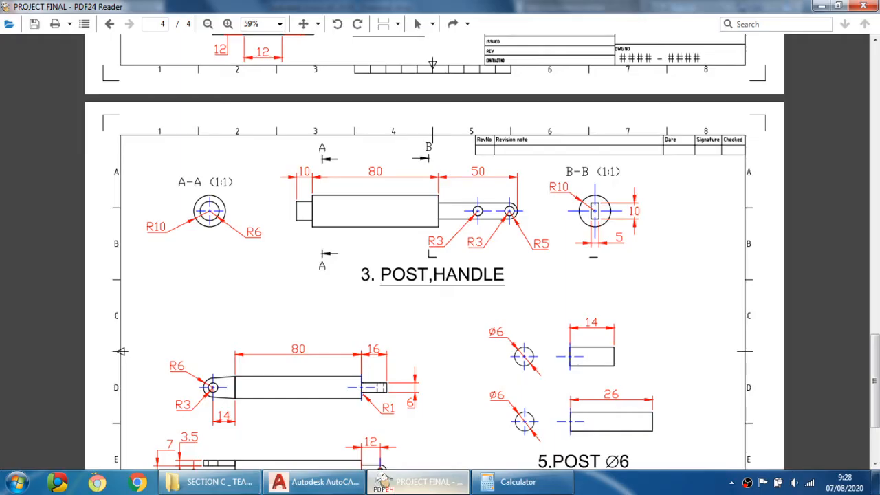
{"action": "left_click", "coordinate": [405, 481]}
{"action": "left_click", "coordinate": [332, 483]}
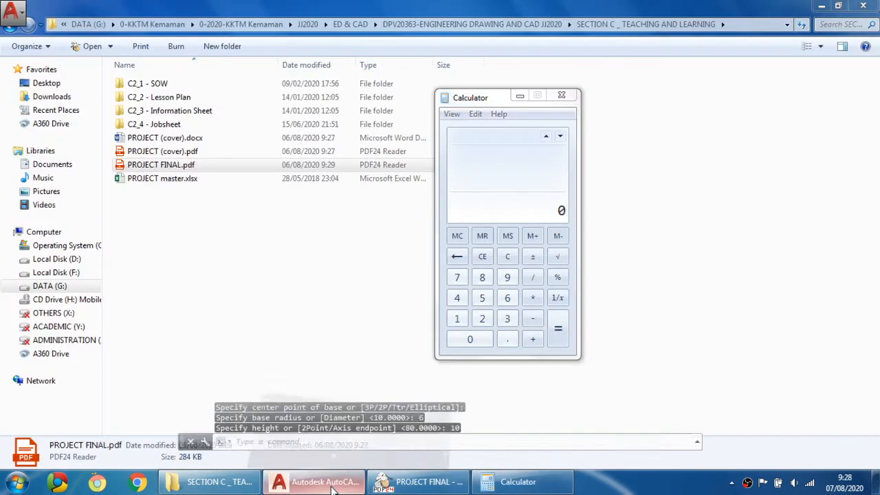
{"action": "left_click", "coordinate": [332, 483]}
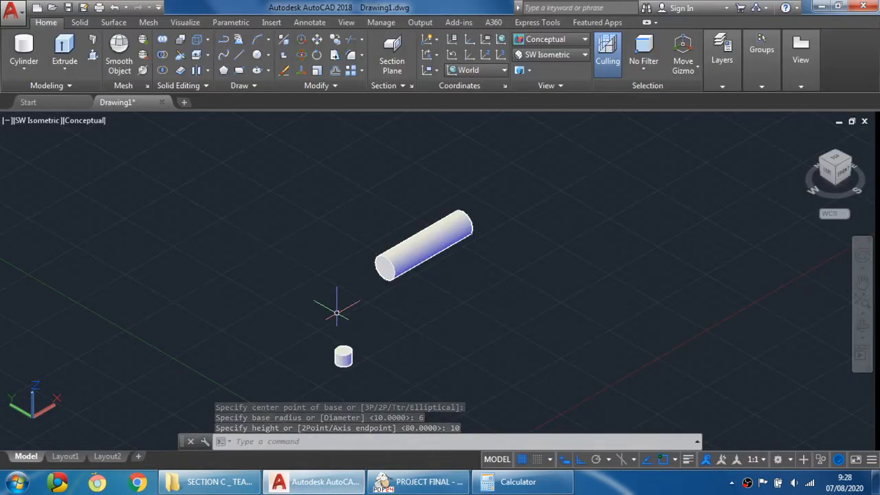
{"action": "left_click", "coordinate": [301, 57]}
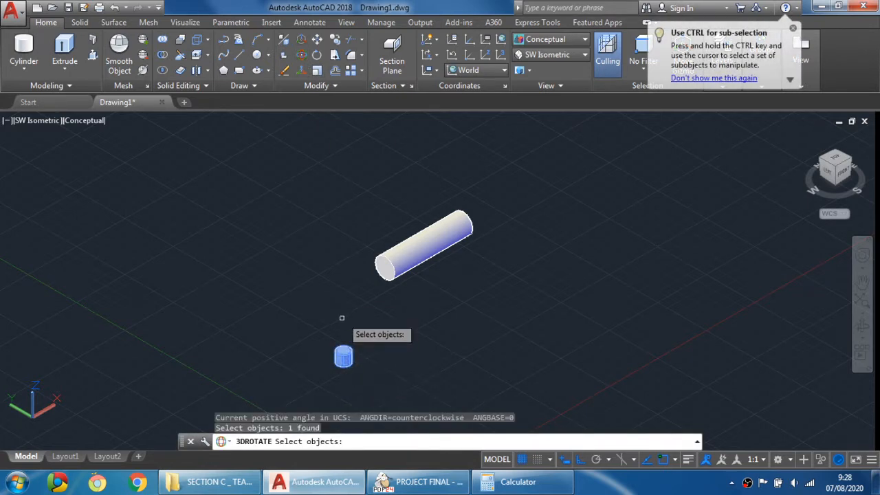
{"action": "key", "text": "Return"}
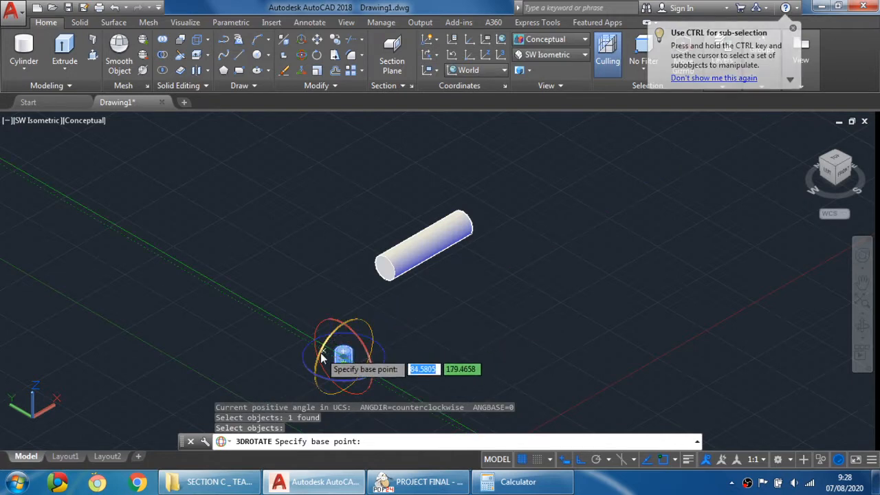
{"action": "left_click", "coordinate": [331, 356]}
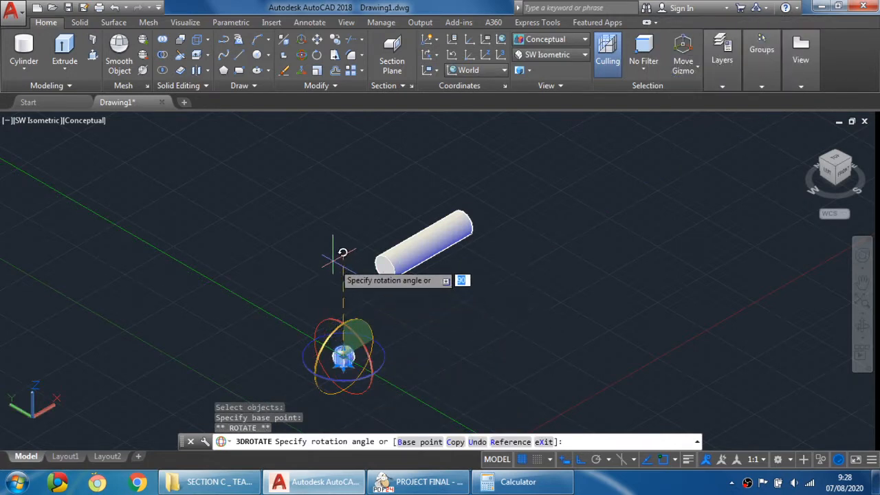
{"action": "key", "text": "Escape"}
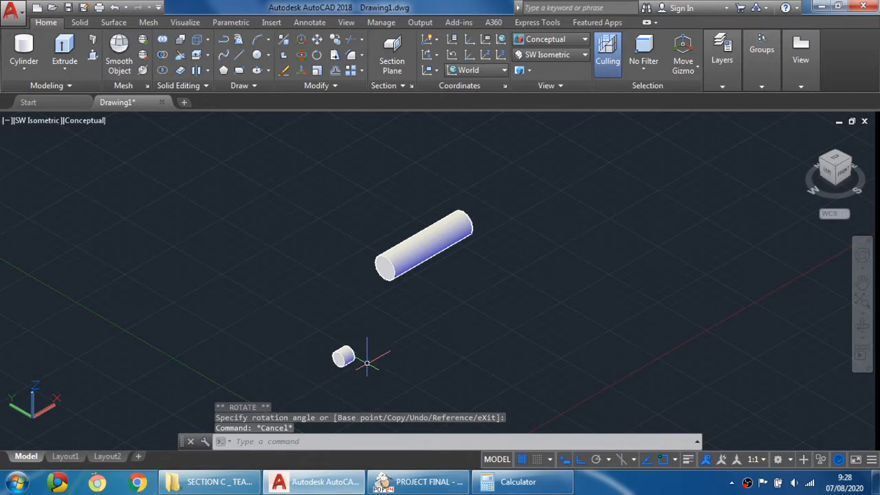
Move the small cylinder from its inner end-face centre to the centre of the main body's near end face, with ortho off
{"action": "middle_click_drag", "start_coordinate": [367, 362], "coordinate": [348, 336]}
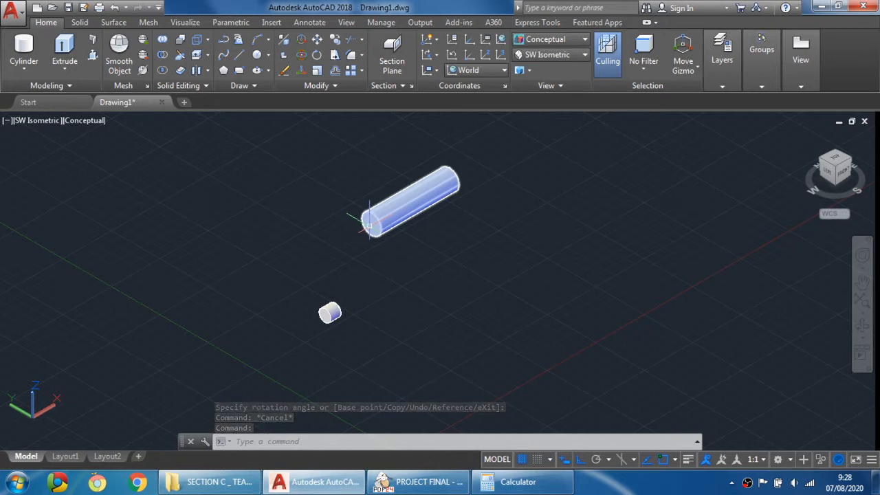
{"action": "left_click", "coordinate": [320, 41]}
{"action": "scroll", "coordinate": [332, 318], "scroll_direction": "up", "scroll_amount": 5}
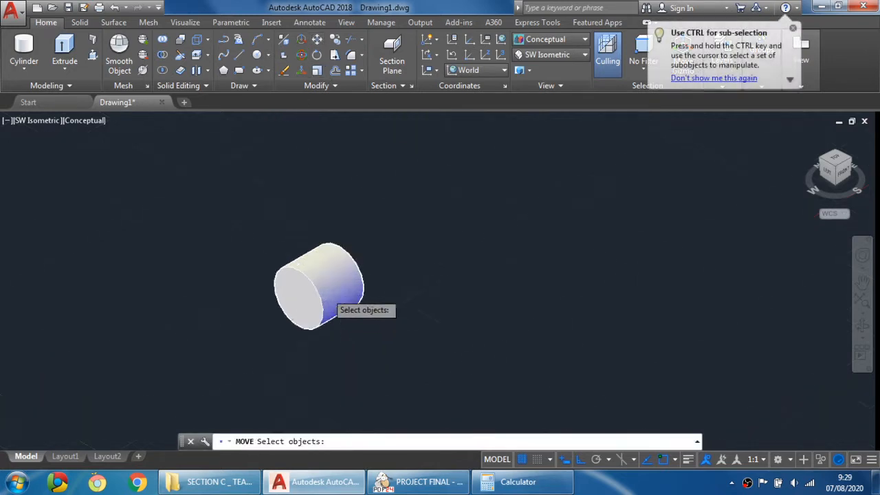
{"action": "scroll", "coordinate": [327, 295], "scroll_direction": "up", "scroll_amount": 2}
{"action": "left_click", "coordinate": [326, 278]}
{"action": "key", "text": "Return"}
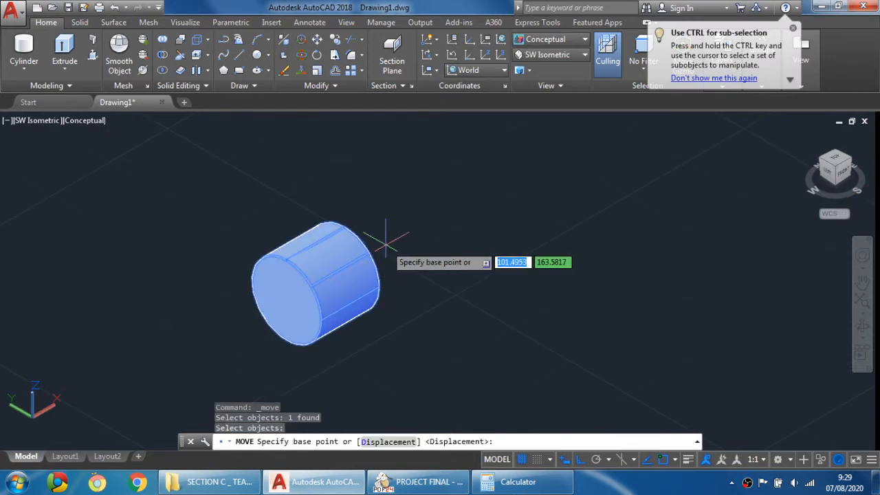
{"action": "middle_click_drag", "start_coordinate": [407, 238], "coordinate": [358, 295], "text": "shift"}
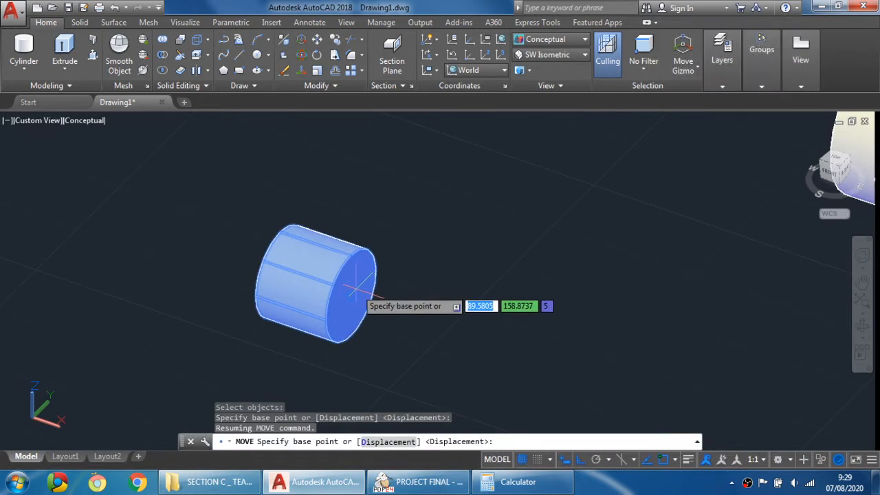
{"action": "scroll", "coordinate": [352, 290], "scroll_direction": "up", "scroll_amount": 2}
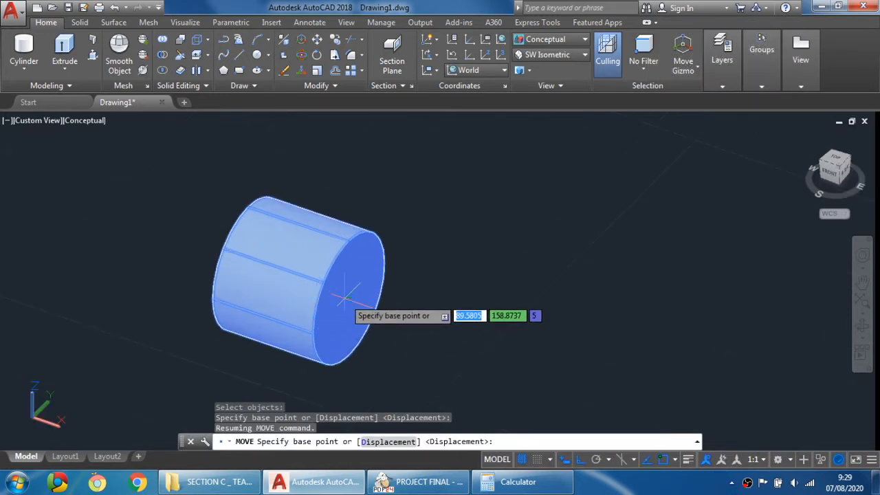
{"action": "left_click", "coordinate": [347, 297]}
{"action": "scroll", "coordinate": [371, 247], "scroll_direction": "down", "scroll_amount": 5}
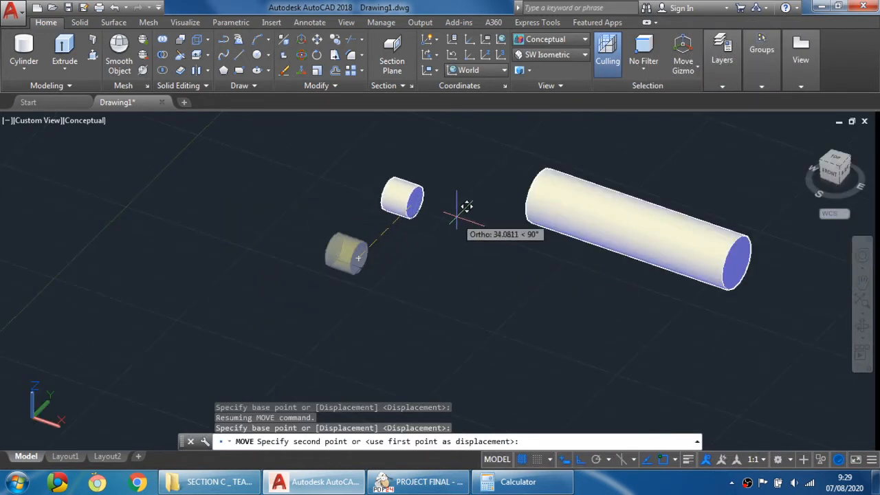
{"action": "middle_click_drag", "start_coordinate": [465, 206], "coordinate": [563, 227], "text": "shift"}
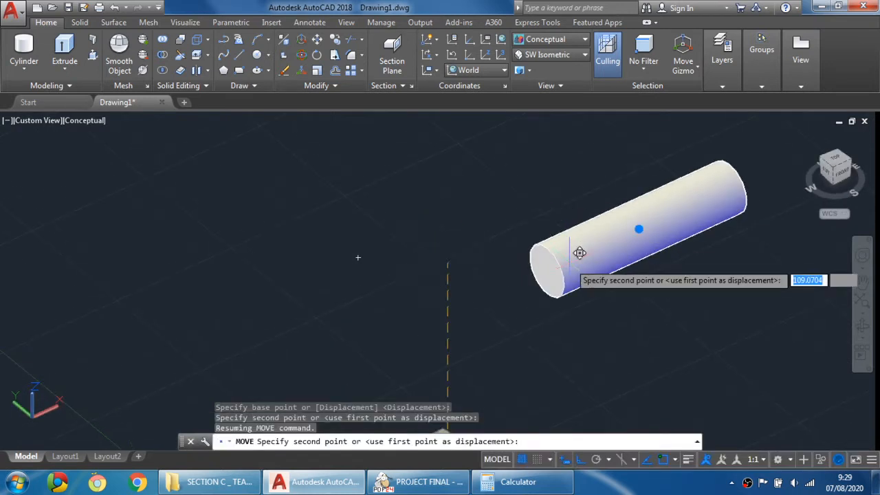
{"action": "scroll", "coordinate": [579, 253], "scroll_direction": "up", "scroll_amount": 2}
{"action": "key", "text": "F8"}
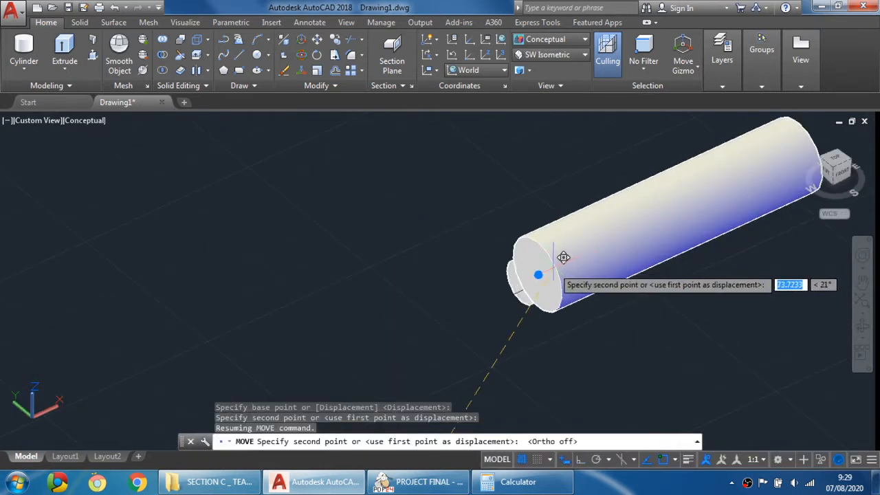
{"action": "scroll", "coordinate": [563, 257], "scroll_direction": "up", "scroll_amount": 6}
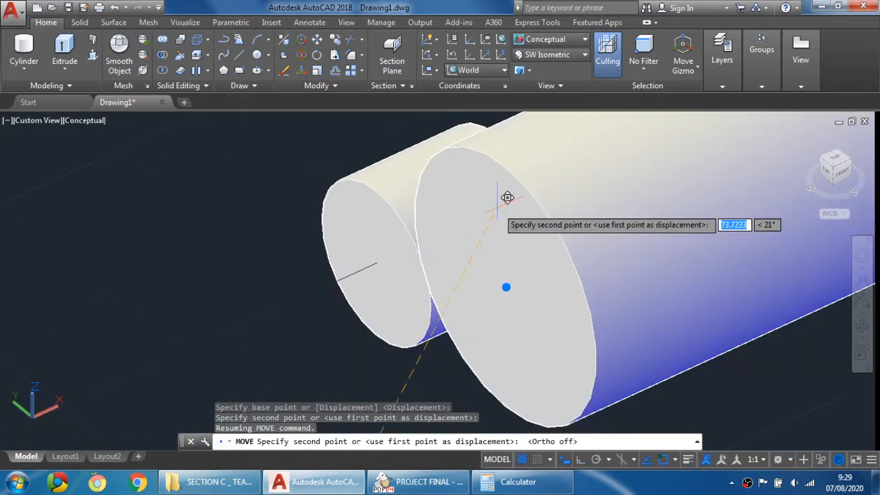
{"action": "scroll", "coordinate": [506, 197], "scroll_direction": "down", "scroll_amount": 5}
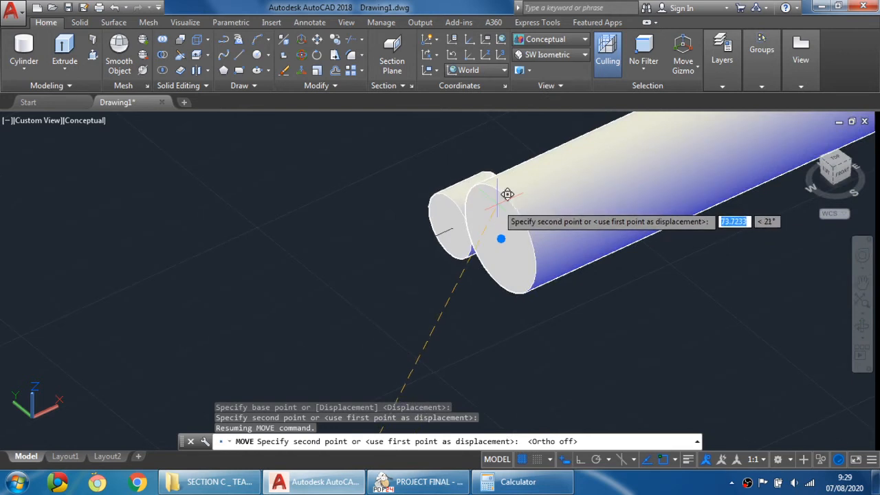
{"action": "left_click", "coordinate": [502, 238]}
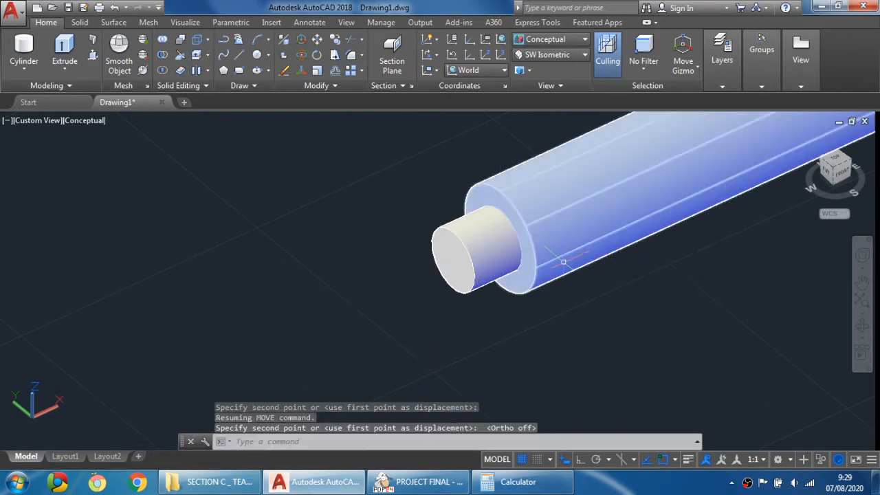
Union the small cylinder and the main body into one solid
{"action": "mouse_move", "coordinate": [562, 262]}
{"action": "middle_mouse_down", "text": "shift"}
{"action": "mouse_move", "coordinate": [509, 255]}
{"action": "mouse_move", "coordinate": [570, 247]}
{"action": "middle_mouse_up", "text": "shift"}
{"action": "scroll", "coordinate": [543, 258], "scroll_direction": "down", "scroll_amount": 3}
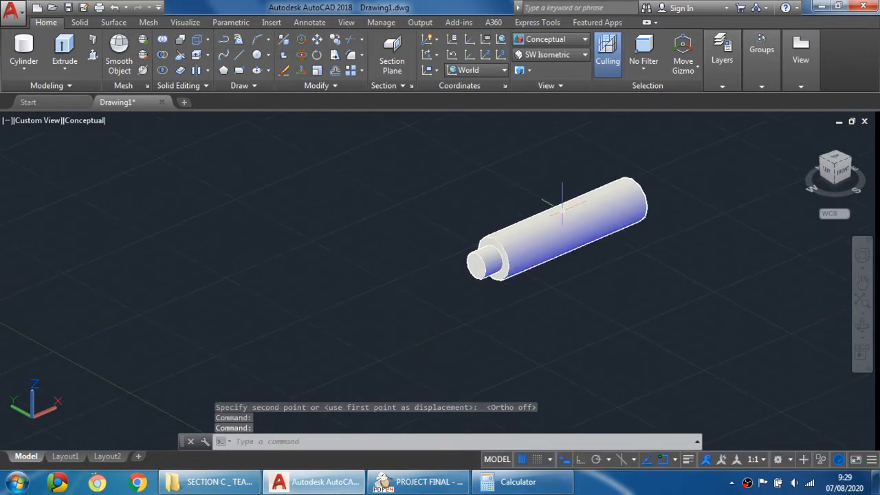
{"action": "middle_click_drag", "start_coordinate": [395, 299], "coordinate": [321, 312]}
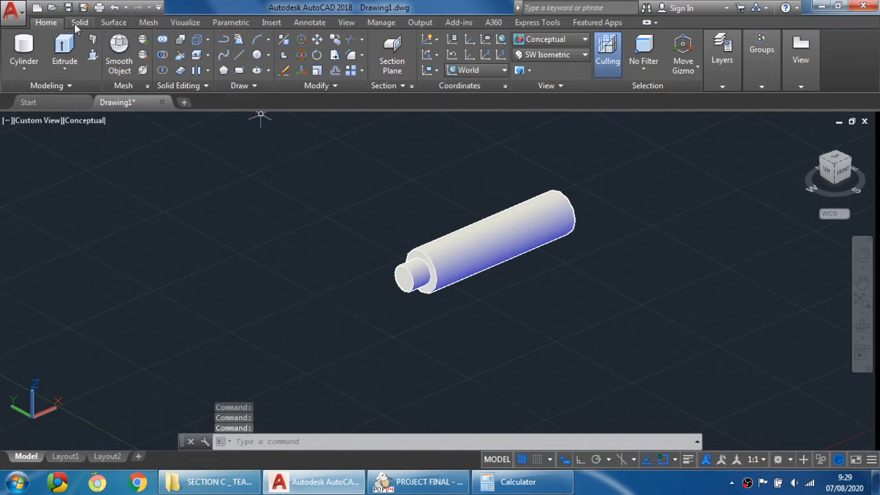
{"action": "left_click", "coordinate": [80, 22]}
{"action": "left_click", "coordinate": [248, 49]}
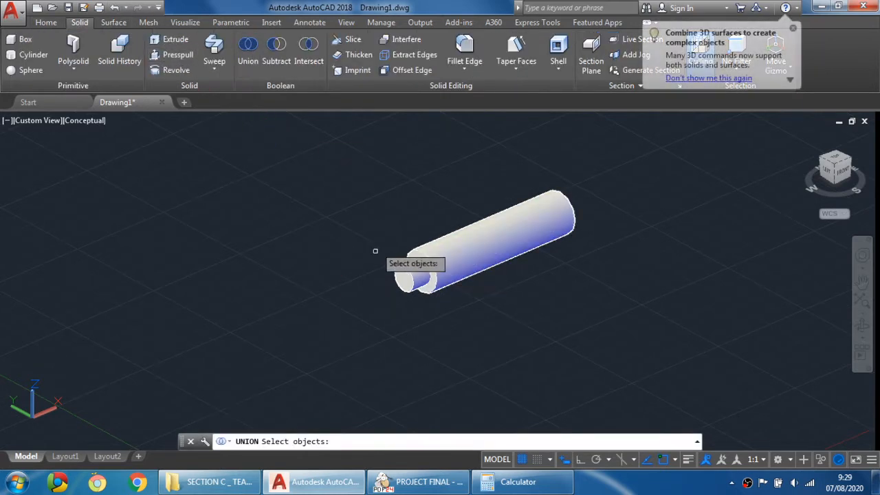
{"action": "left_click", "coordinate": [414, 275]}
{"action": "left_click", "coordinate": [446, 249]}
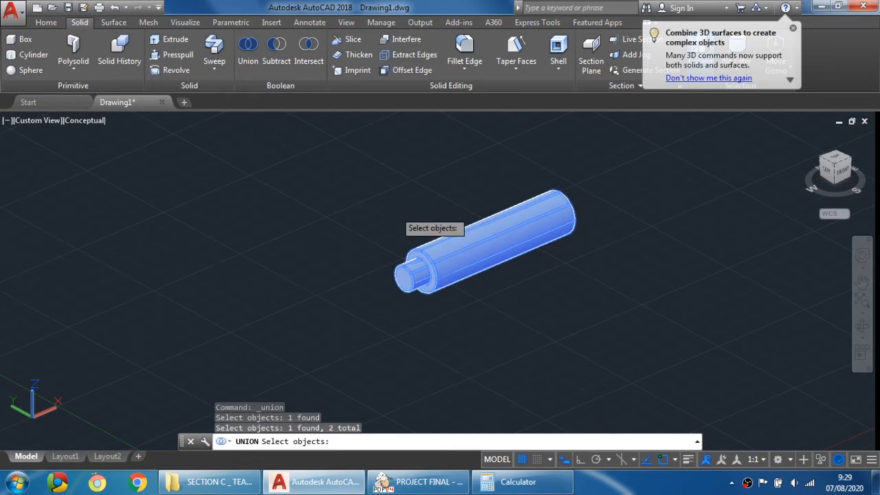
{"action": "key", "text": "Return"}
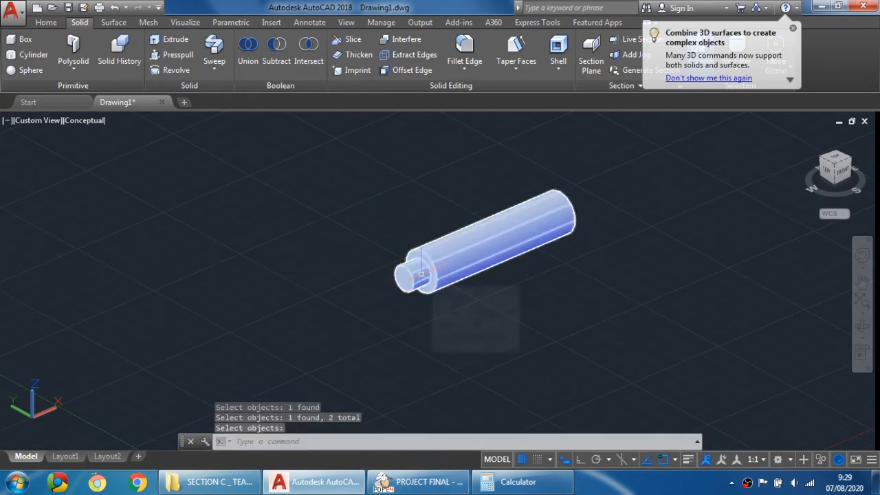
Check the tongue's dimensions in the PDF, then create a box 50 long, 5 wide and 10 high in AutoCAD near the cylindrical body
{"action": "left_click", "coordinate": [394, 484]}
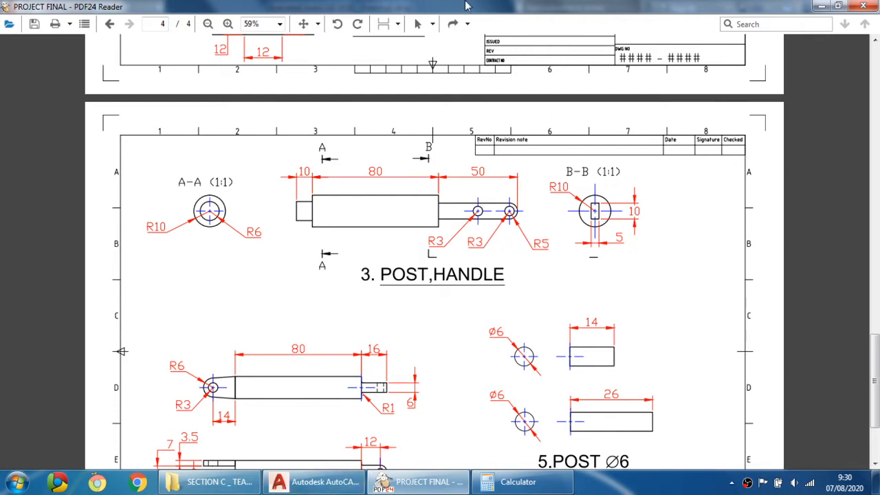
{"action": "left_click", "coordinate": [321, 482]}
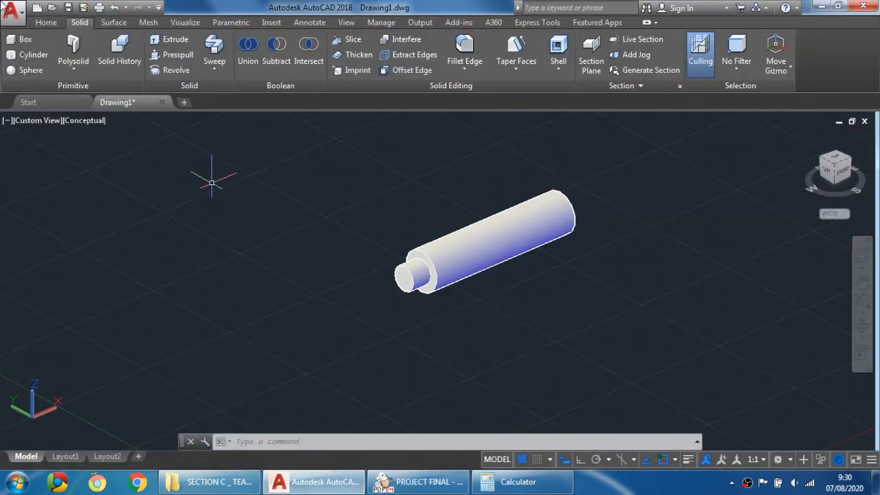
{"action": "left_click", "coordinate": [30, 39]}
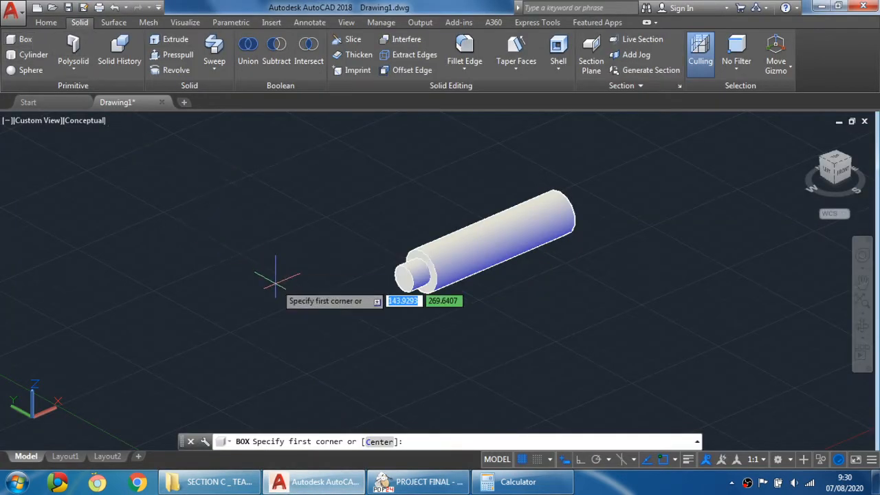
{"action": "middle_click_drag", "start_coordinate": [279, 290], "coordinate": [167, 218]}
{"action": "middle_click_drag", "start_coordinate": [222, 267], "coordinate": [173, 263]}
{"action": "left_click", "coordinate": [398, 295]}
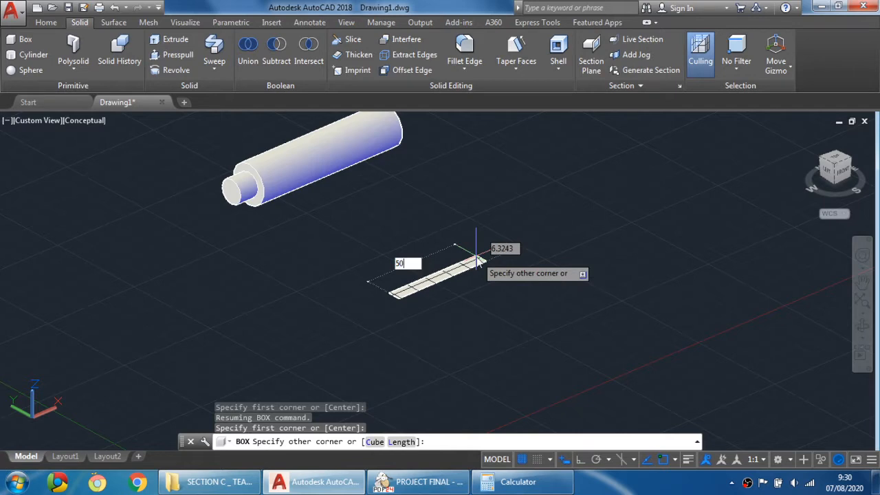
{"action": "key", "text": "Tab"}
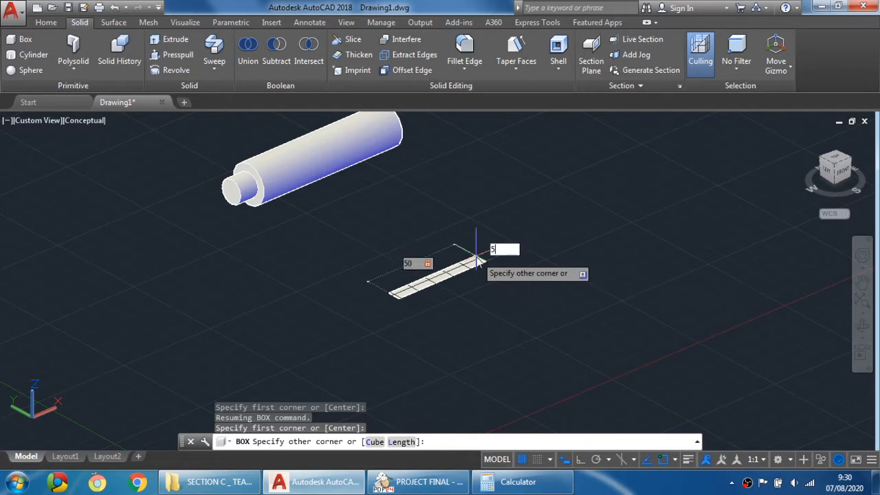
{"action": "key", "text": "Return"}
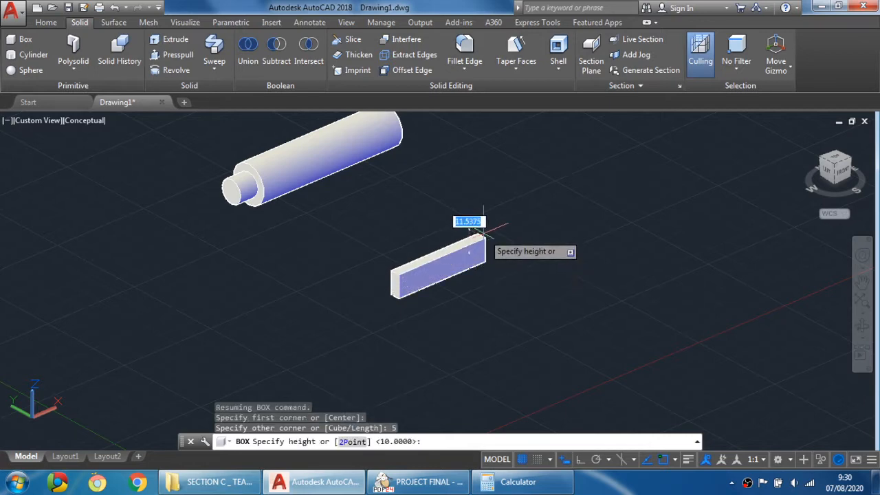
{"action": "left_click", "coordinate": [429, 485]}
{"action": "left_click", "coordinate": [428, 485]}
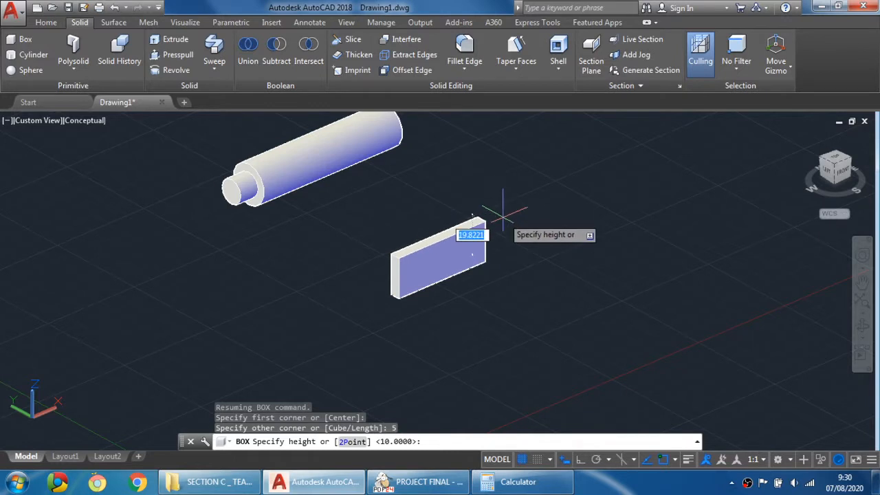
{"action": "key", "text": "Return"}
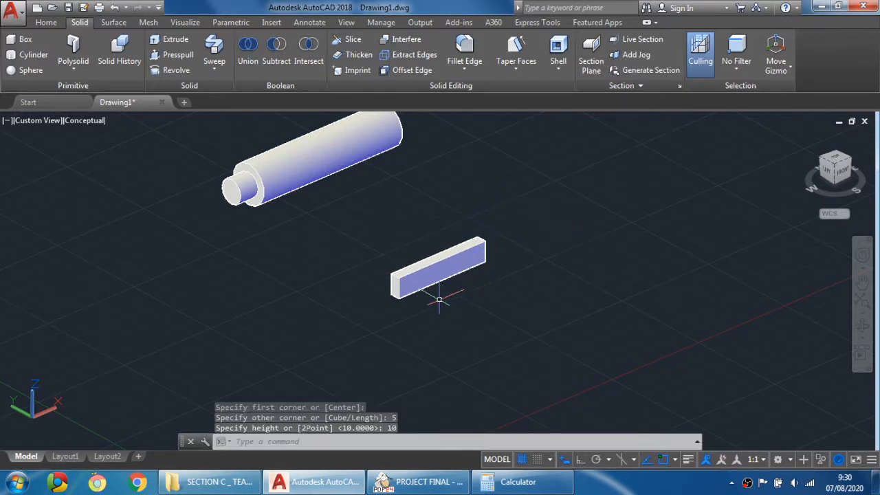
Draw two crossing diagonal lines between the opposite corners of one 5 by 10 end face of the box
{"action": "middle_click_drag", "start_coordinate": [439, 300], "coordinate": [220, 347], "text": "shift"}
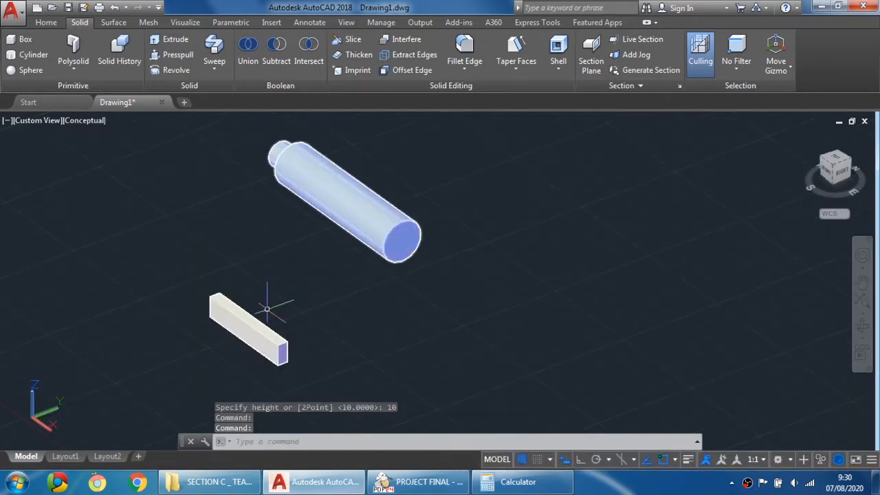
{"action": "middle_click_drag", "start_coordinate": [281, 308], "coordinate": [296, 220], "text": "shift"}
{"action": "scroll", "coordinate": [324, 316], "scroll_direction": "up", "scroll_amount": 6}
{"action": "scroll", "coordinate": [297, 220], "scroll_direction": "down", "scroll_amount": 2}
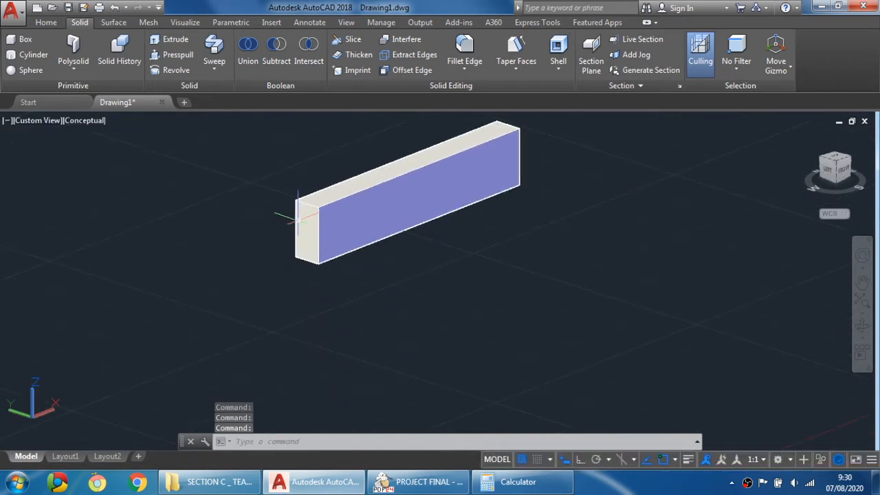
{"action": "scroll", "coordinate": [298, 220], "scroll_direction": "up", "scroll_amount": 2}
{"action": "left_click", "coordinate": [46, 22]}
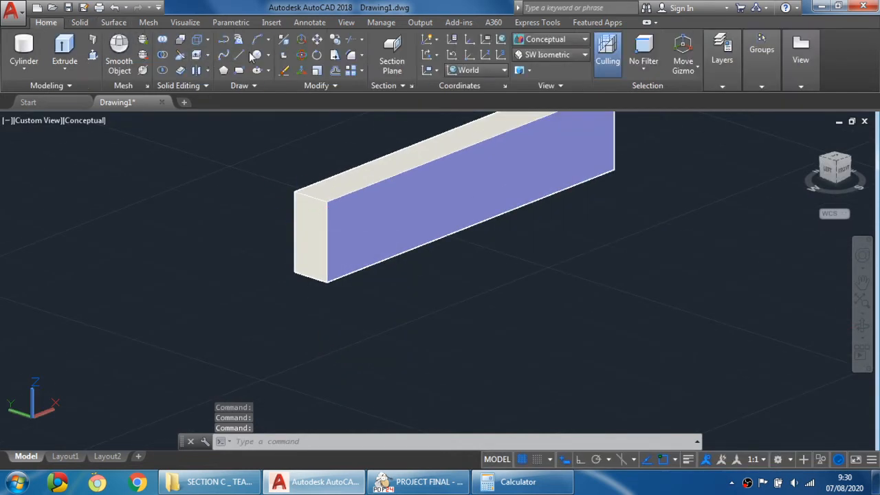
{"action": "left_click", "coordinate": [240, 58]}
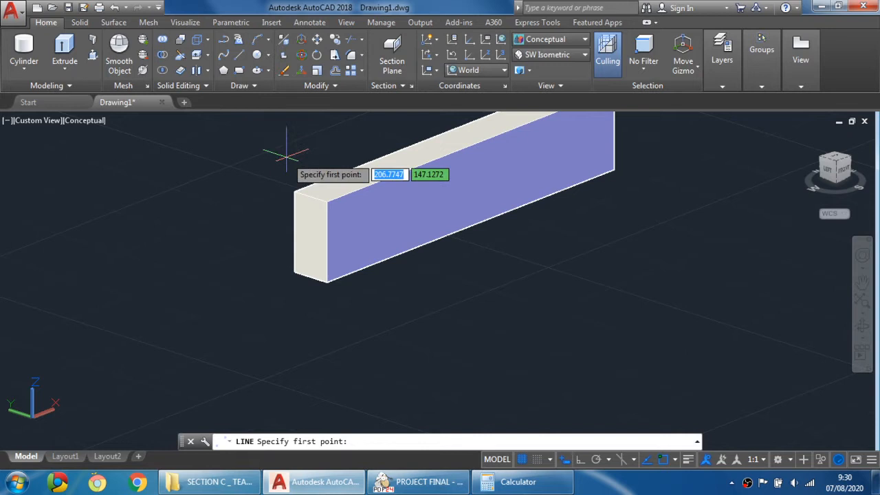
{"action": "left_click", "coordinate": [296, 192]}
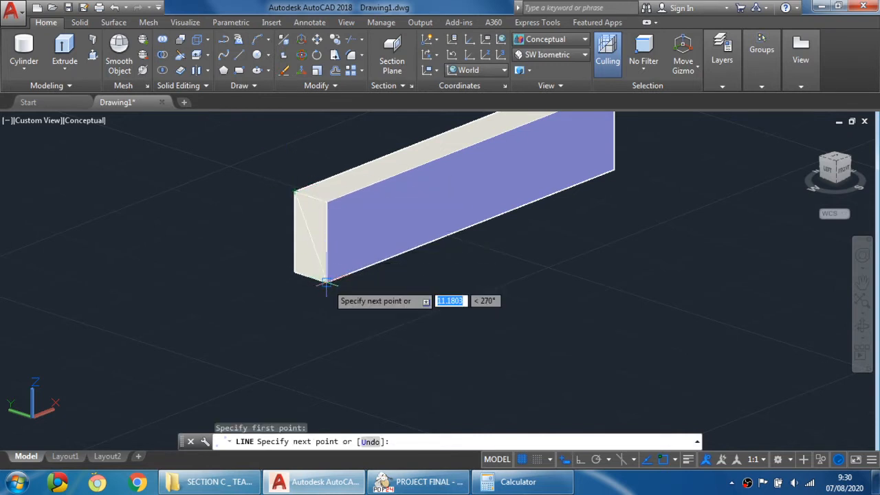
{"action": "left_click", "coordinate": [326, 279]}
{"action": "left_click", "coordinate": [240, 57]}
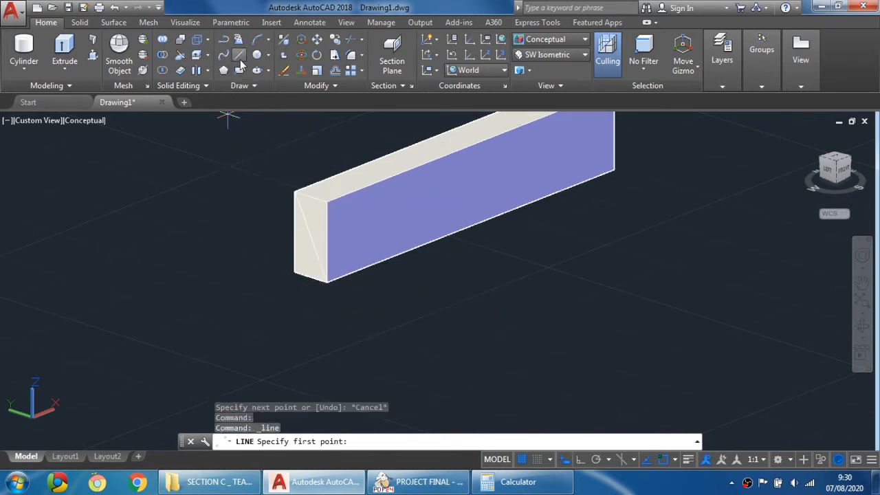
{"action": "left_click", "coordinate": [326, 200]}
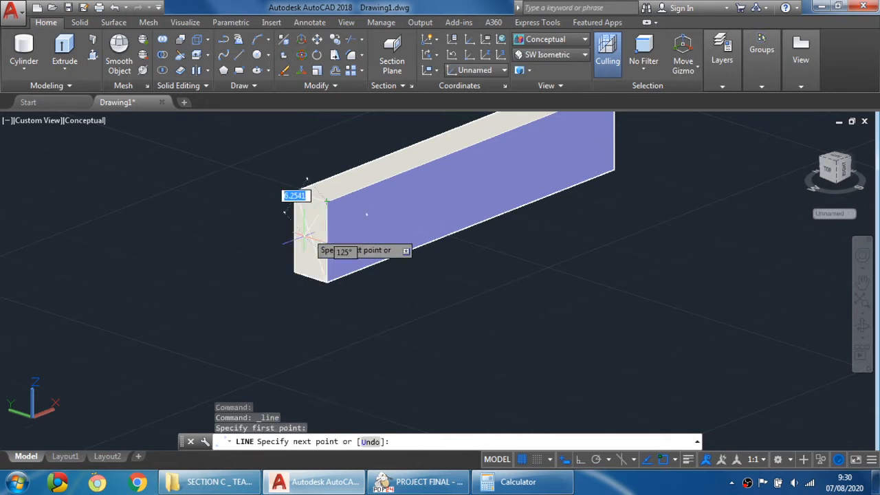
{"action": "left_click", "coordinate": [295, 271]}
{"action": "key", "text": "Escape"}
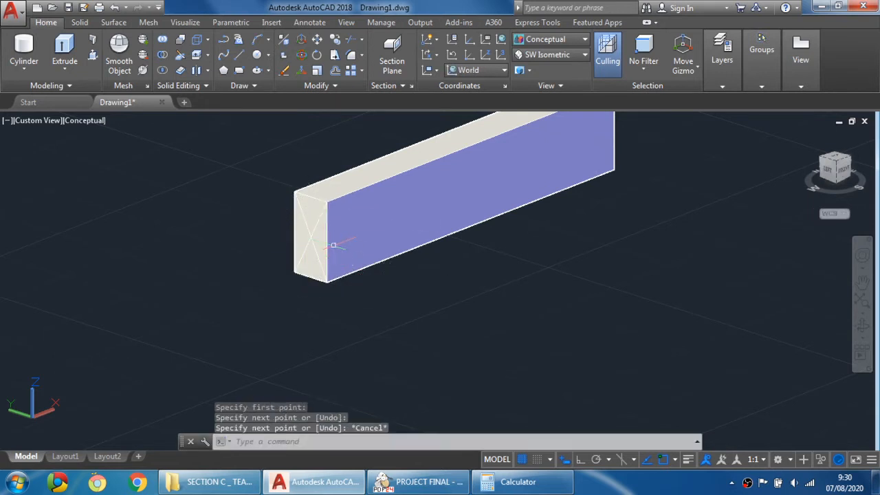
Move the box from the intersection of its end-face diagonals to the centre of the body's plain end face, with ortho off
{"action": "scroll", "coordinate": [334, 245], "scroll_direction": "down", "scroll_amount": 4}
{"action": "middle_click_drag", "start_coordinate": [289, 216], "coordinate": [329, 292]}
{"action": "left_click", "coordinate": [318, 158]}
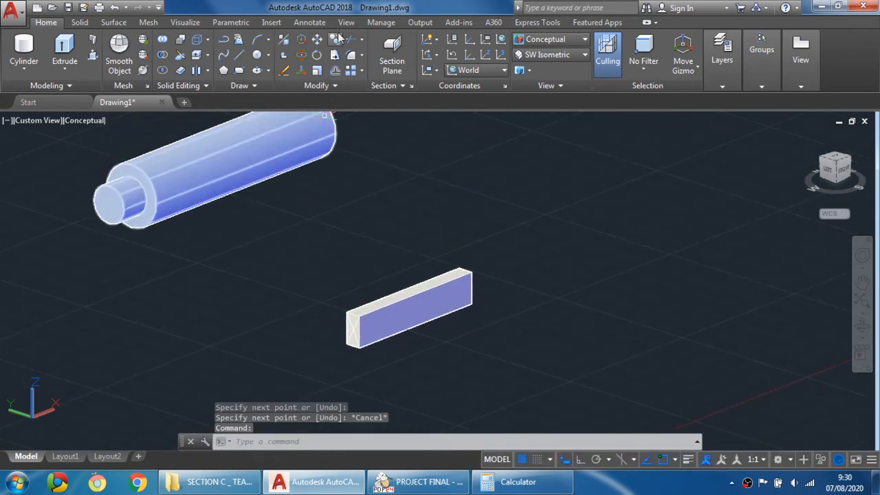
{"action": "left_click", "coordinate": [316, 40]}
{"action": "left_click", "coordinate": [402, 309]}
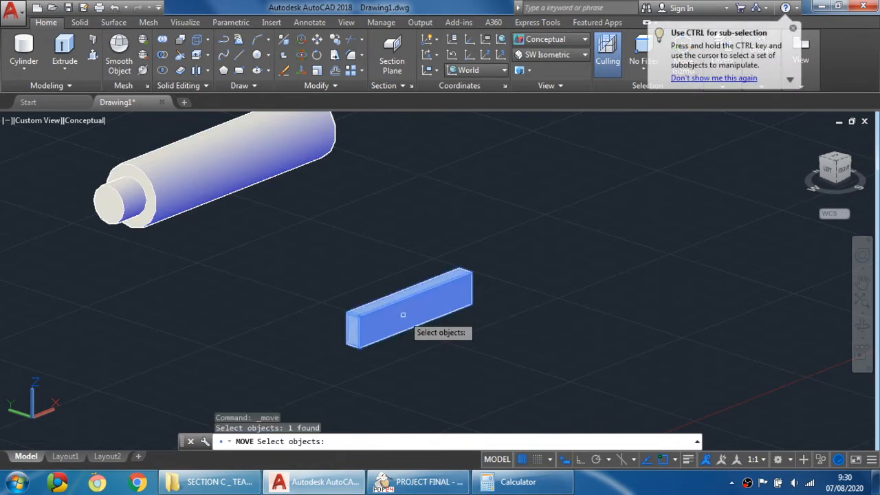
{"action": "key", "text": "Return"}
{"action": "scroll", "coordinate": [384, 323], "scroll_direction": "up", "scroll_amount": 6}
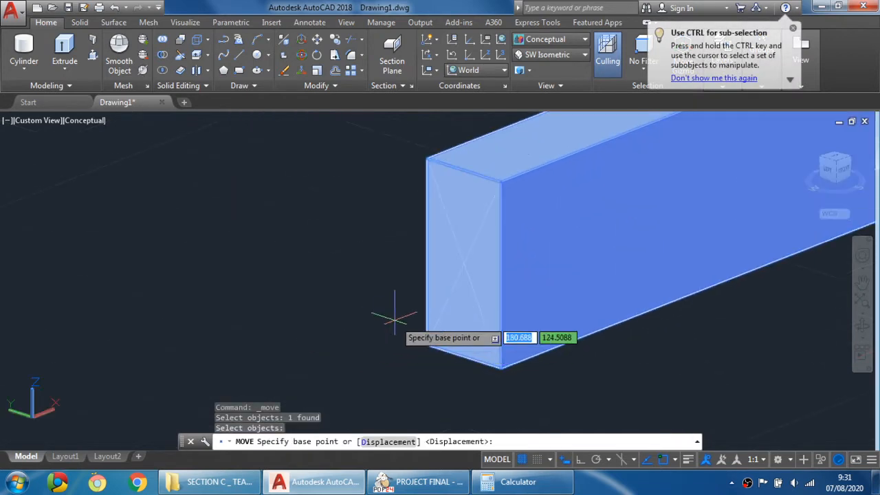
{"action": "right_click", "coordinate": [198, 231], "text": "shift"}
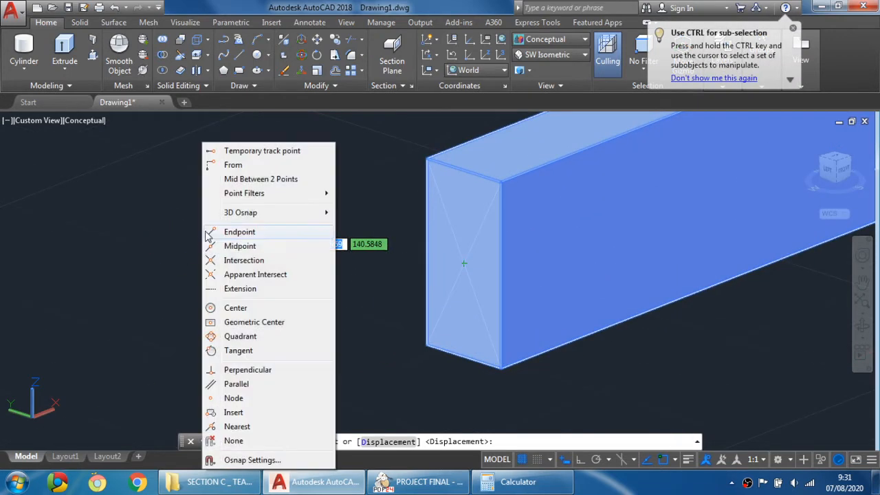
{"action": "left_click", "coordinate": [245, 260]}
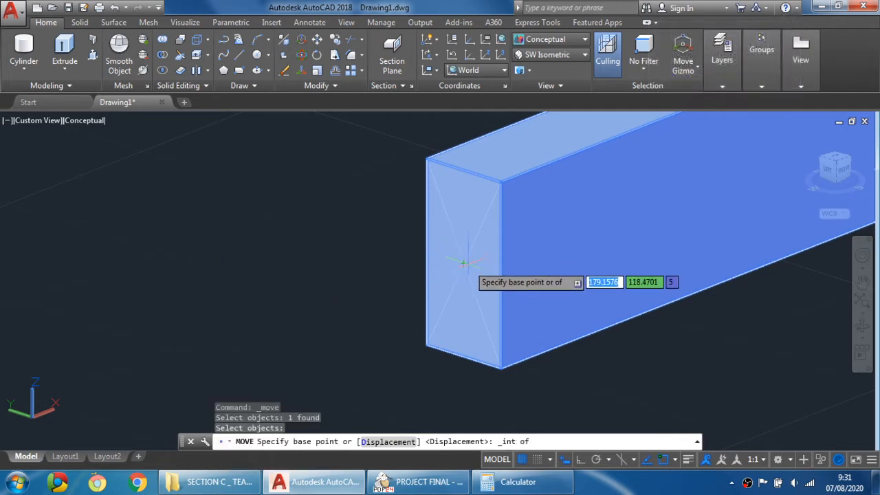
{"action": "left_click", "coordinate": [463, 263]}
{"action": "scroll", "coordinate": [466, 257], "scroll_direction": "down", "scroll_amount": 6}
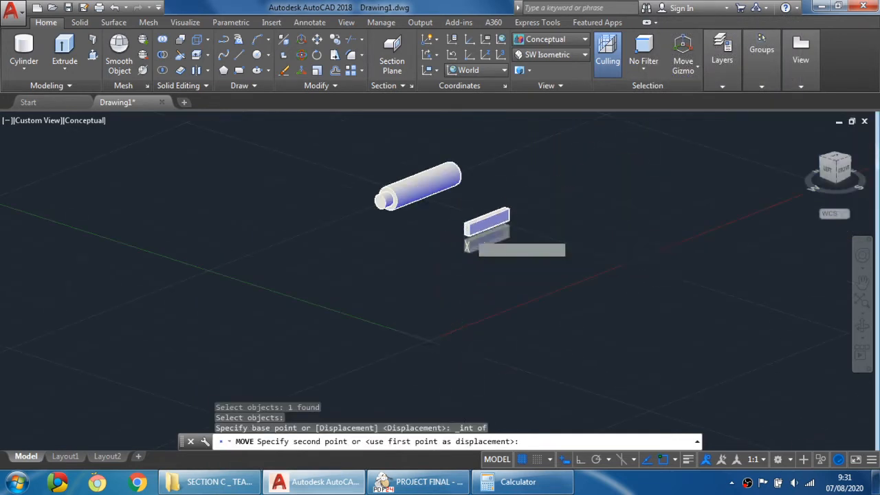
{"action": "middle_click_drag", "start_coordinate": [480, 199], "coordinate": [351, 243], "text": "shift"}
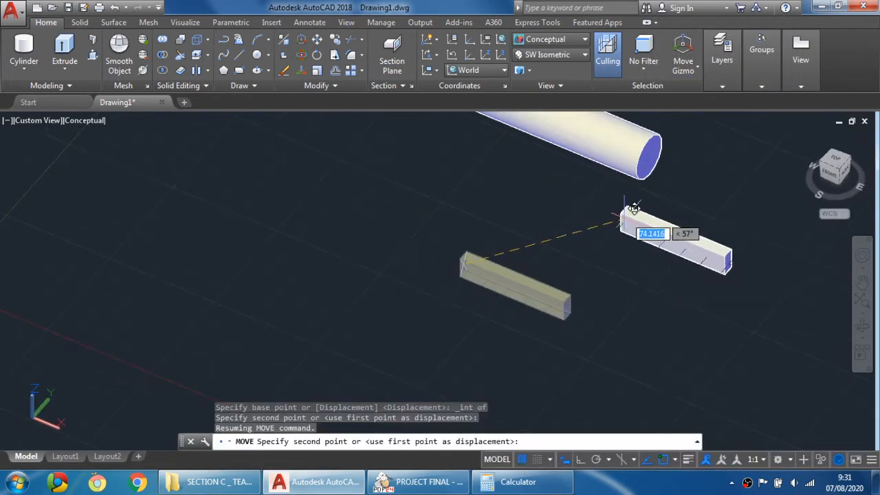
{"action": "scroll", "coordinate": [650, 186], "scroll_direction": "up", "scroll_amount": 4}
{"action": "middle_click_drag", "start_coordinate": [639, 196], "coordinate": [515, 372]}
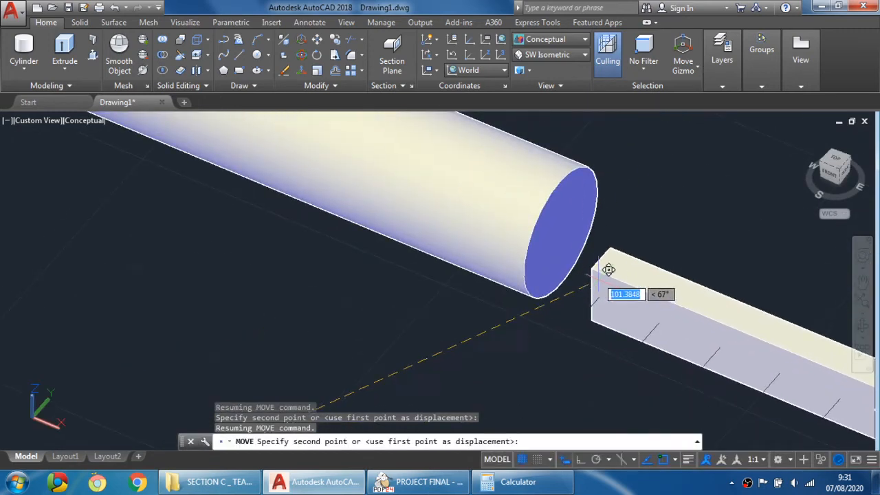
{"action": "key", "text": "F8"}
{"action": "right_click", "coordinate": [623, 243], "text": "shift"}
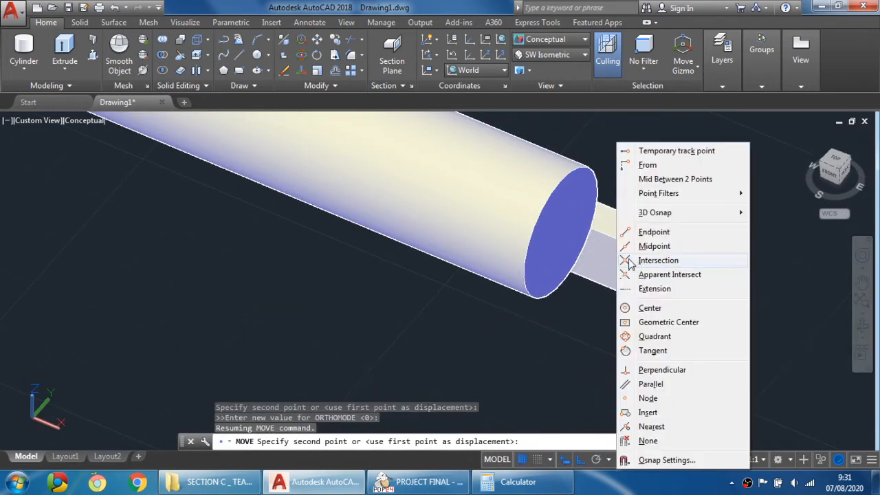
{"action": "left_click", "coordinate": [646, 307]}
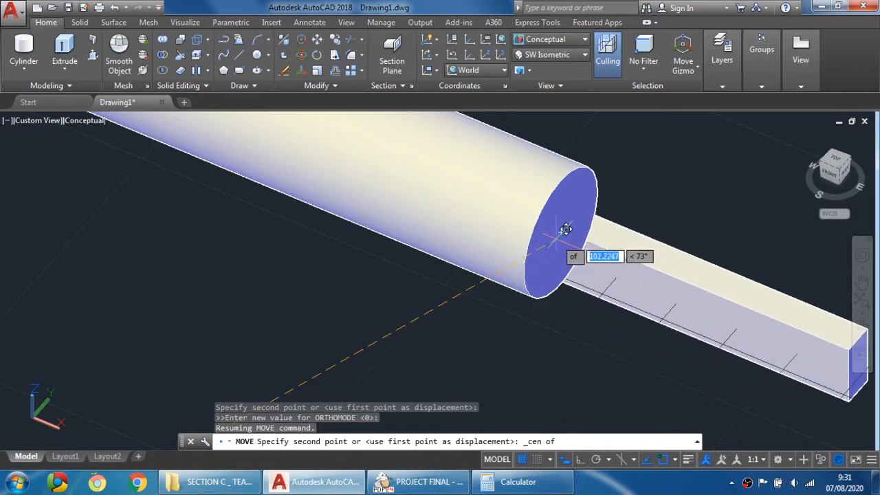
{"action": "left_click", "coordinate": [570, 225]}
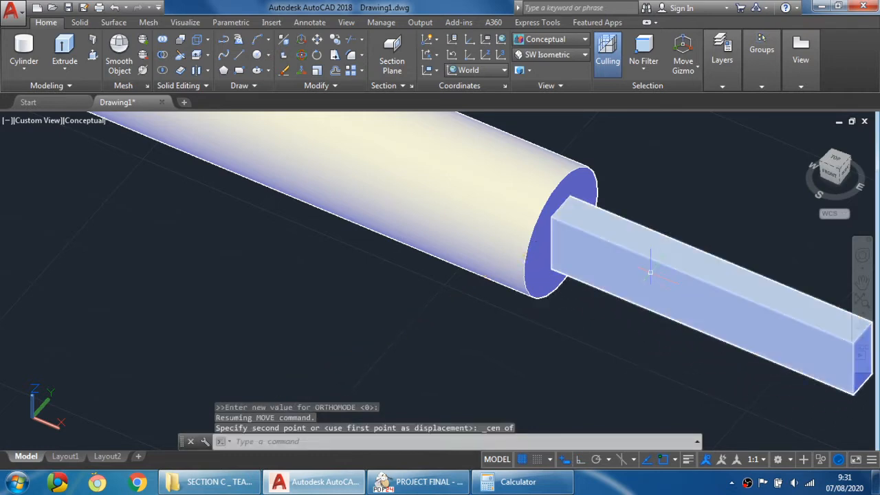
Check the tongue's end radius and hole radii on the Post, Handle drawing in the PROJECT FINAL PDF, returning to AutoCAD
{"action": "scroll", "coordinate": [401, 381], "scroll_direction": "down", "scroll_amount": 4}
{"action": "middle_click_drag", "start_coordinate": [601, 297], "coordinate": [629, 264], "text": "shift"}
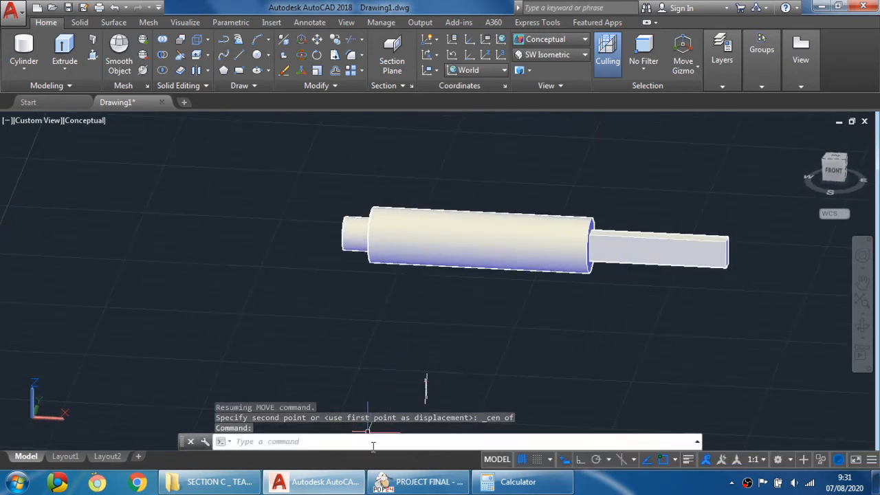
{"action": "left_click", "coordinate": [418, 481]}
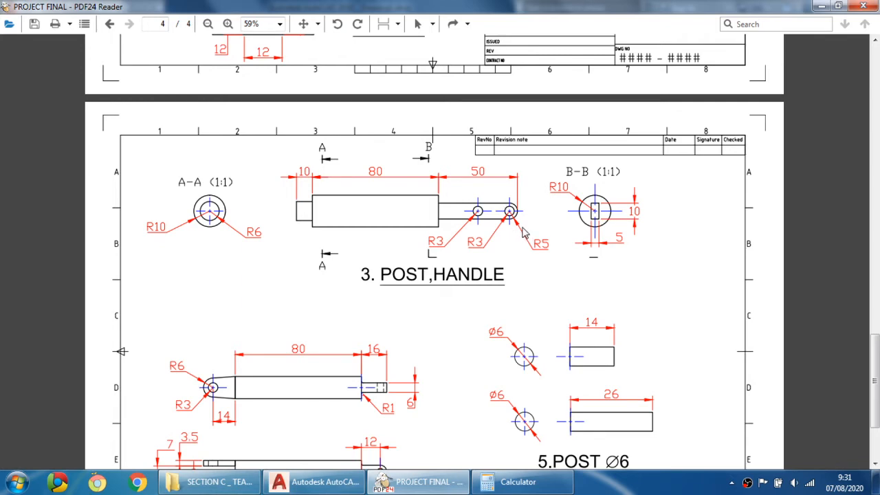
{"action": "scroll", "coordinate": [514, 227], "scroll_direction": "up", "scroll_amount": 3, "text": "ctrl"}
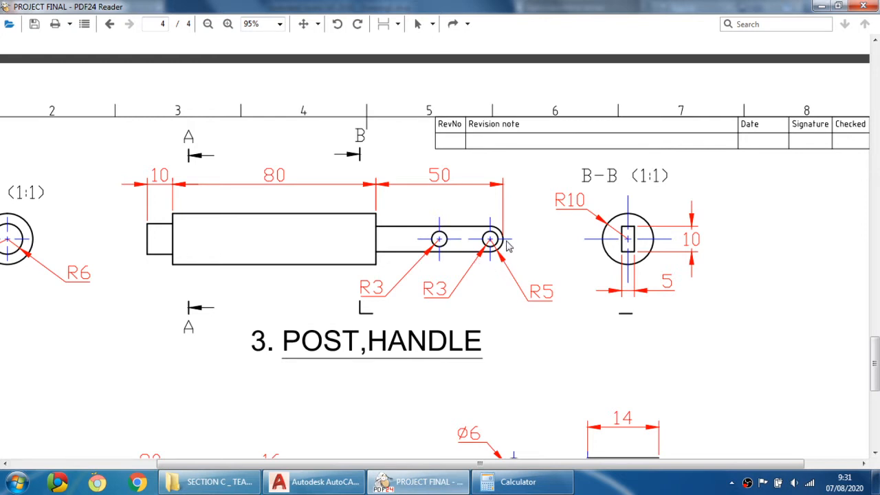
{"action": "left_click", "coordinate": [321, 481]}
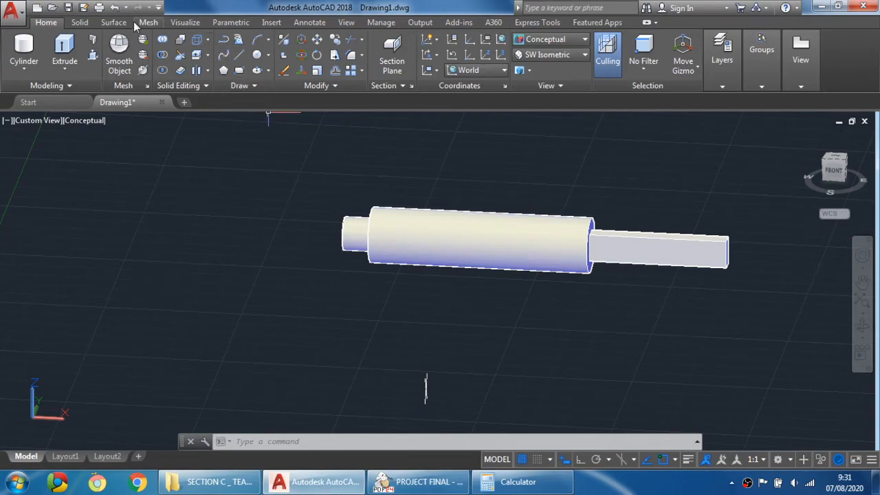
{"action": "left_click", "coordinate": [436, 489]}
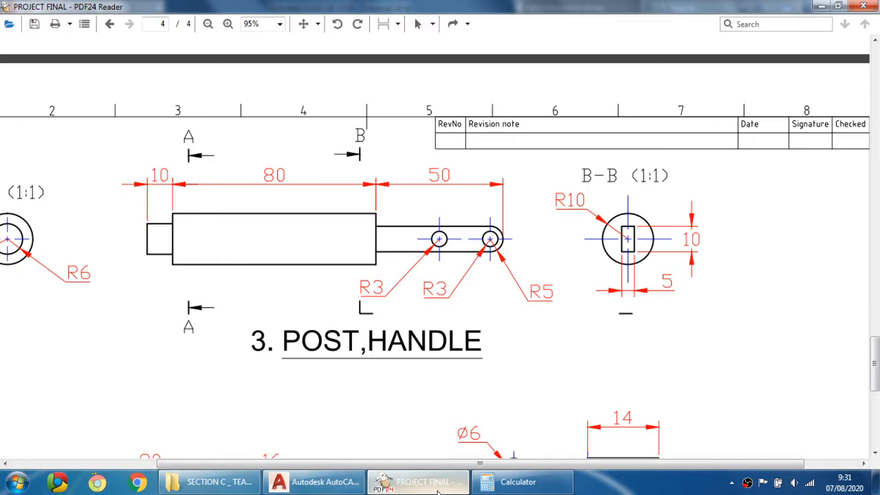
{"action": "left_click", "coordinate": [437, 490]}
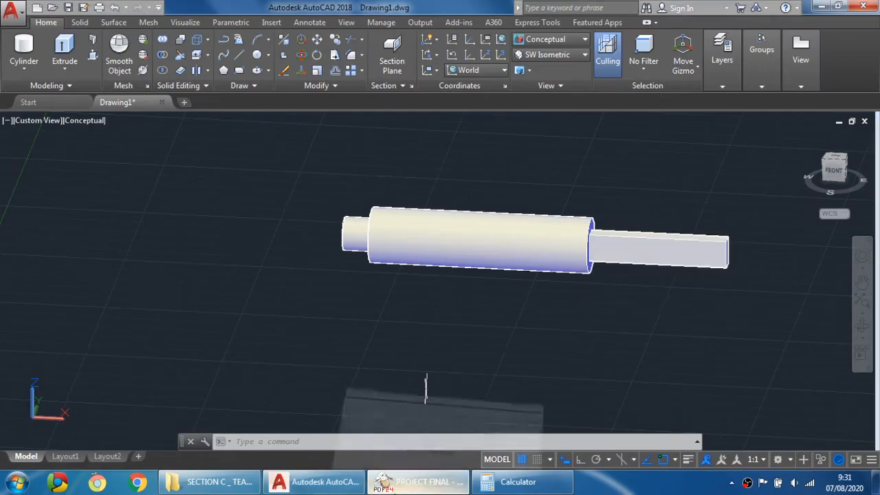
{"action": "left_click", "coordinate": [427, 484]}
{"action": "left_click", "coordinate": [393, 491]}
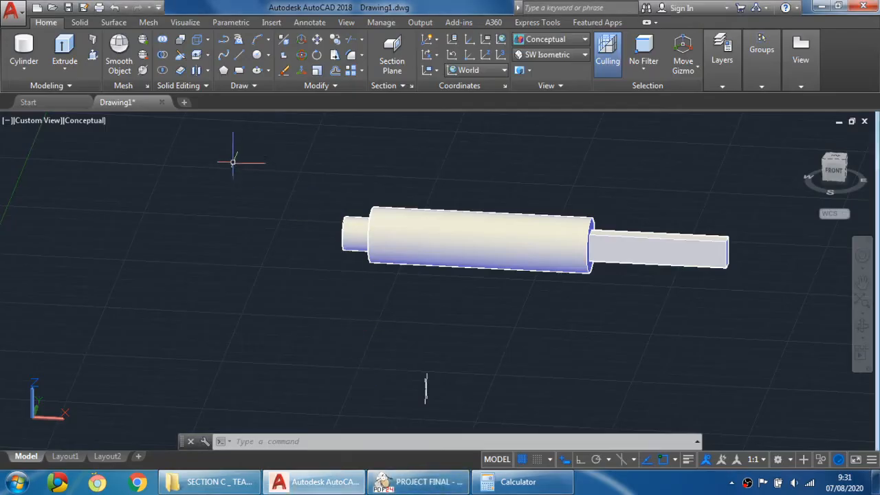
Fillet the upper and lower short edges at the tongue's free end with a radius of 5
{"action": "left_click", "coordinate": [79, 23]}
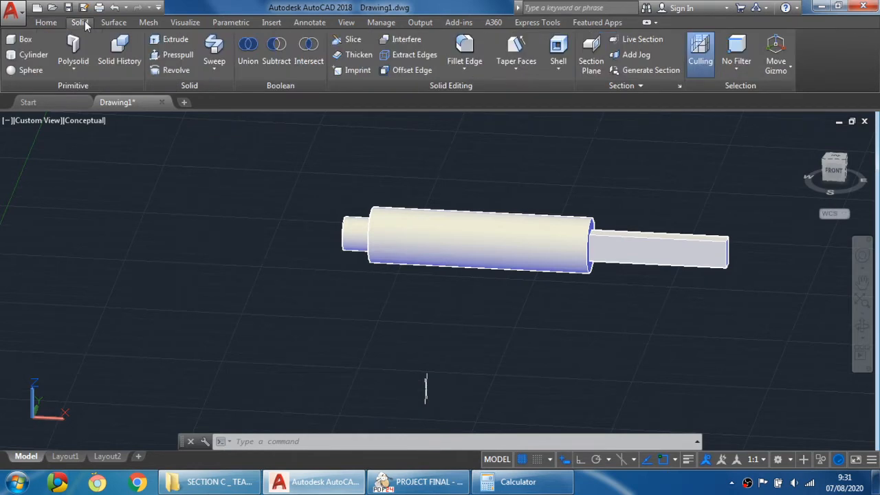
{"action": "left_click", "coordinate": [465, 47]}
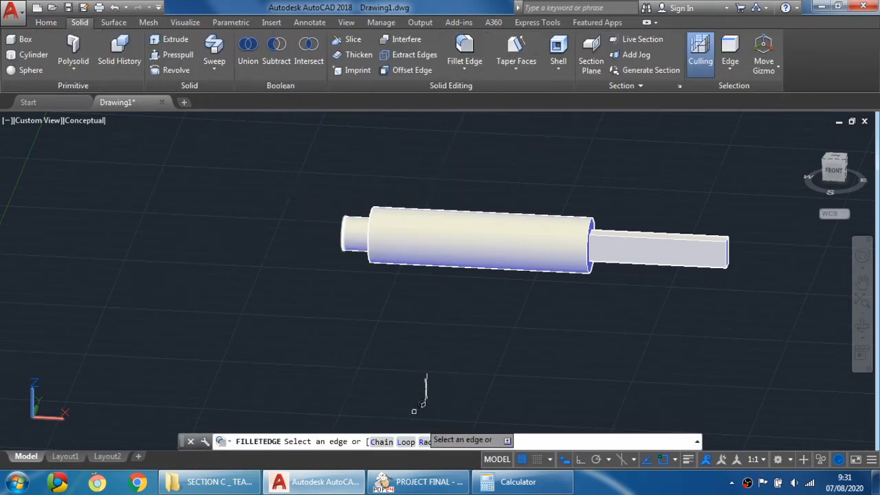
{"action": "left_click", "coordinate": [435, 443]}
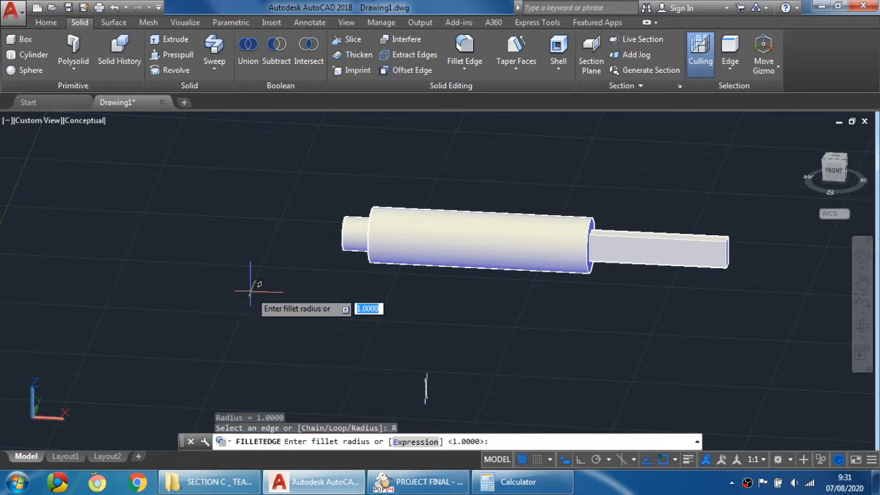
{"action": "key", "text": "Return"}
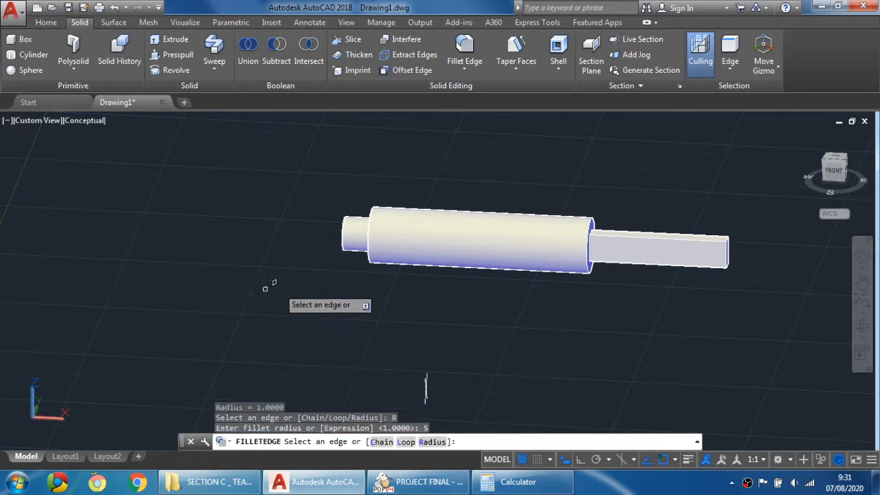
{"action": "scroll", "coordinate": [560, 275], "scroll_direction": "up", "scroll_amount": 2}
{"action": "middle_click_drag", "start_coordinate": [692, 266], "coordinate": [488, 303]}
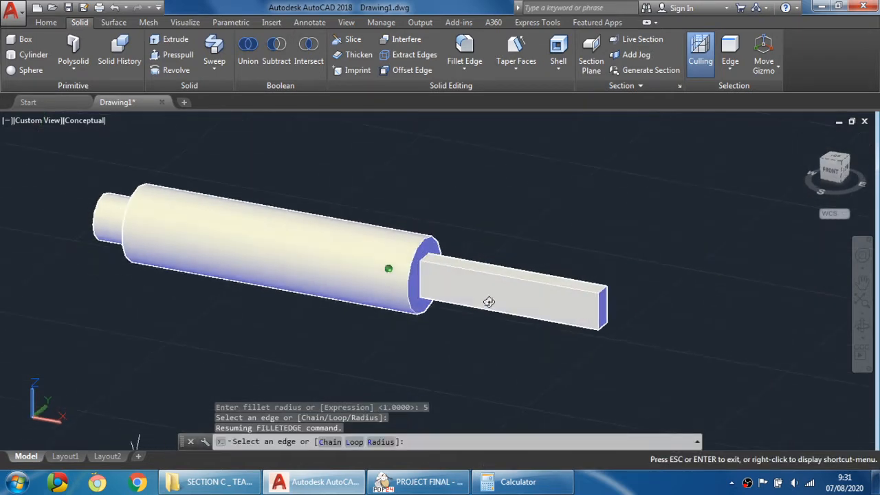
{"action": "scroll", "coordinate": [577, 307], "scroll_direction": "up", "scroll_amount": 3}
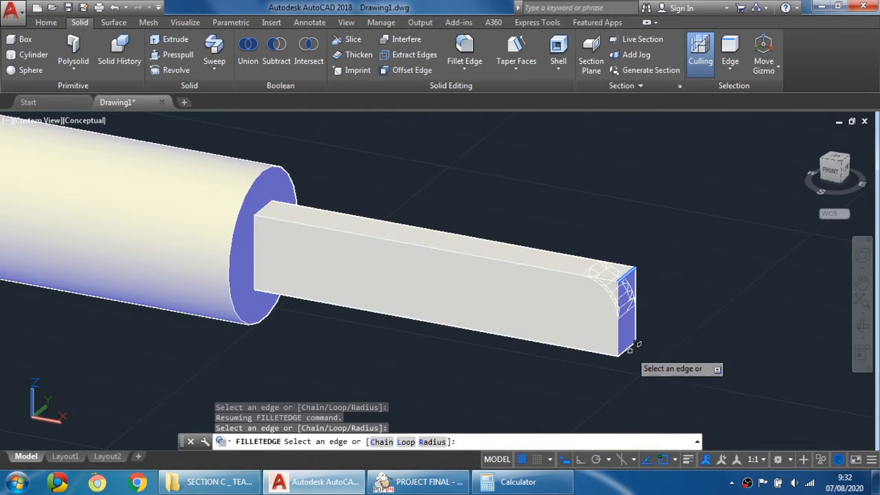
{"action": "left_click", "coordinate": [635, 339]}
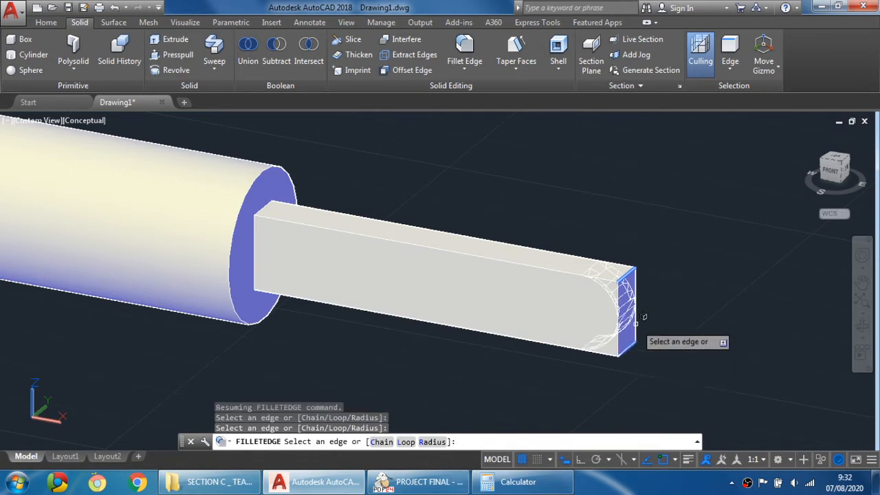
{"action": "key", "text": "Return"}
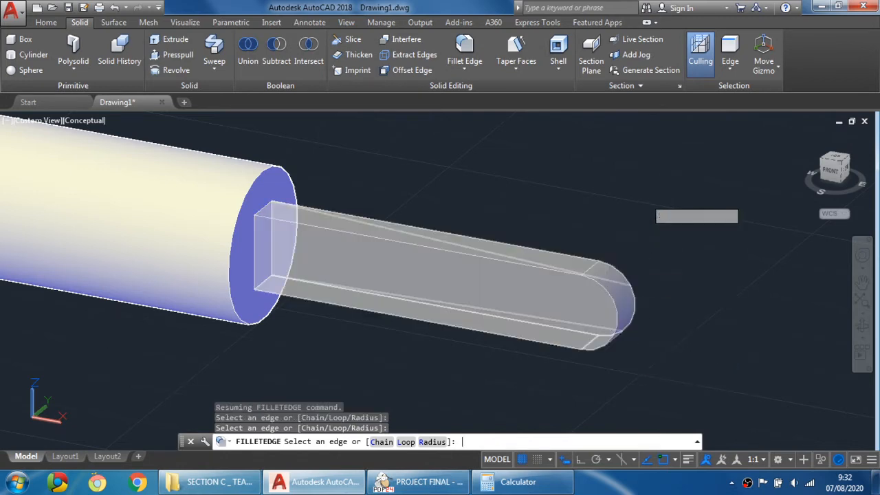
{"action": "key", "text": "Return"}
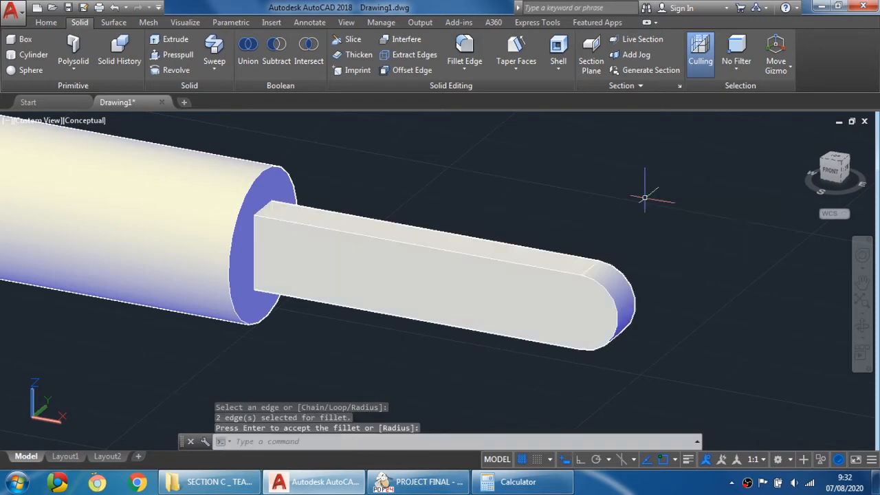
Check the hole position in the PDF, then draw a circle of radius 3 on the tongue's flat face in AutoCAD, centred on the rounded end
{"action": "scroll", "coordinate": [644, 198], "scroll_direction": "down", "scroll_amount": 4}
{"action": "mouse_move", "coordinate": [265, 360]}
{"action": "middle_mouse_down", "text": "shift"}
{"action": "mouse_move", "coordinate": [455, 265]}
{"action": "mouse_move", "coordinate": [487, 275]}
{"action": "mouse_move", "coordinate": [490, 309]}
{"action": "mouse_move", "coordinate": [461, 288]}
{"action": "mouse_move", "coordinate": [472, 257]}
{"action": "middle_mouse_up", "text": "shift"}
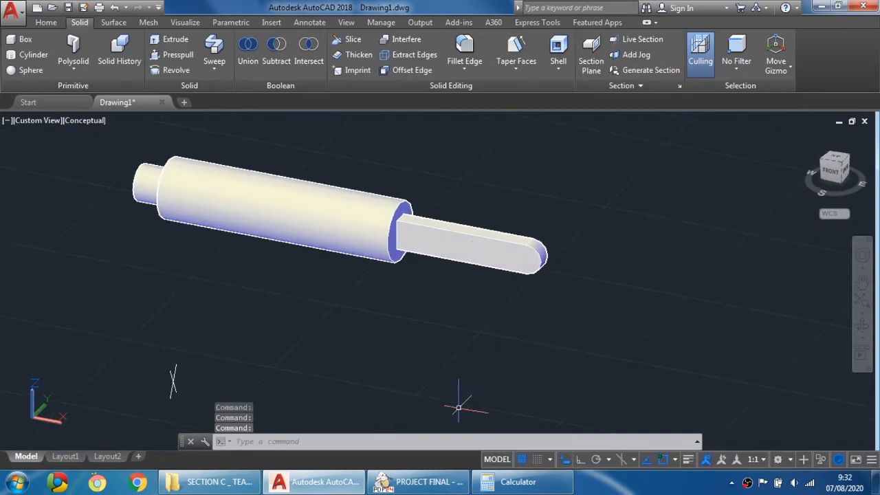
{"action": "left_click", "coordinate": [419, 481]}
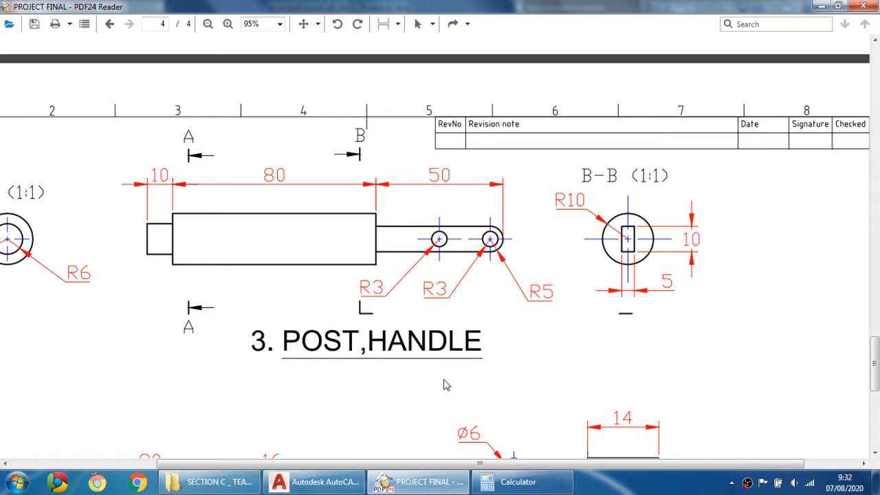
{"action": "left_click", "coordinate": [318, 481]}
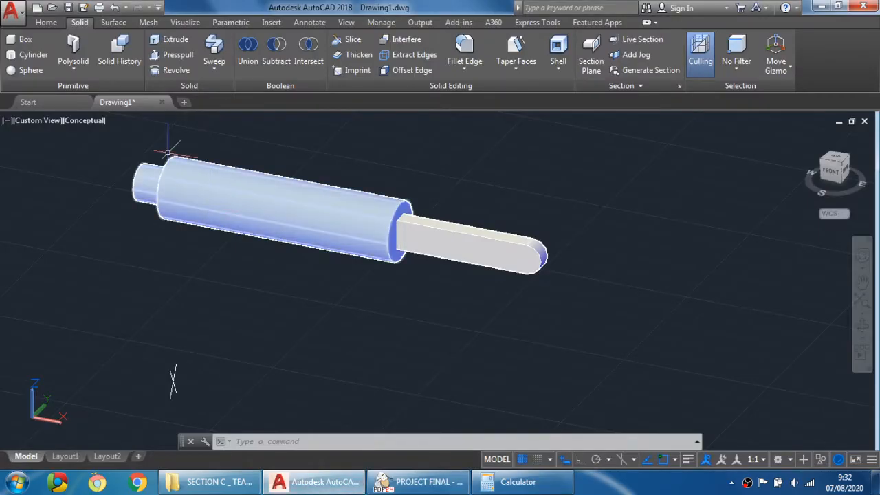
{"action": "left_click", "coordinate": [43, 26]}
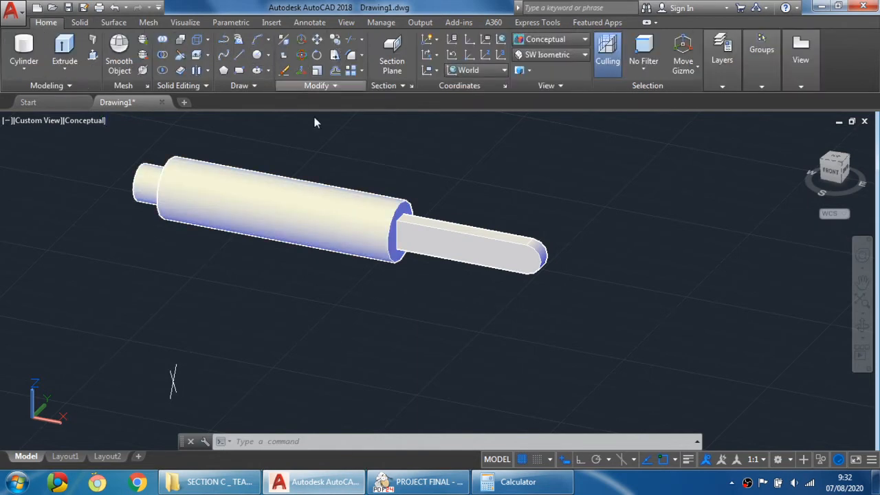
{"action": "left_click", "coordinate": [257, 56]}
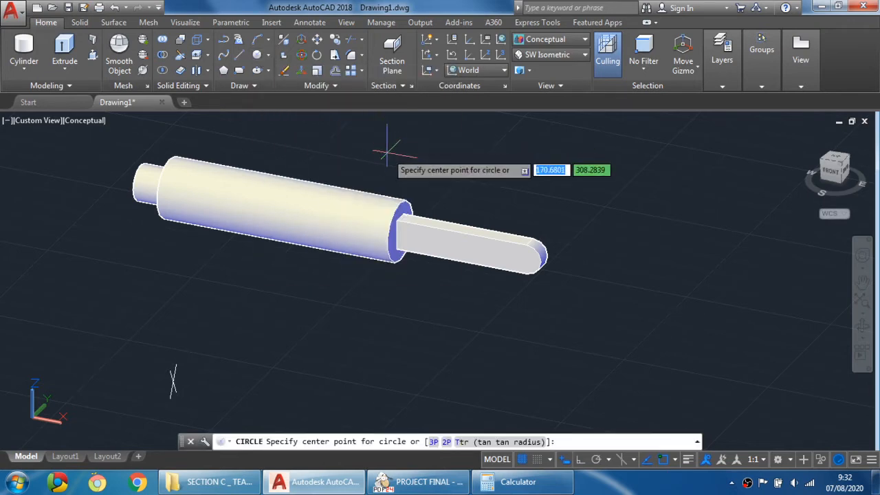
{"action": "scroll", "coordinate": [565, 222], "scroll_direction": "up", "scroll_amount": 2}
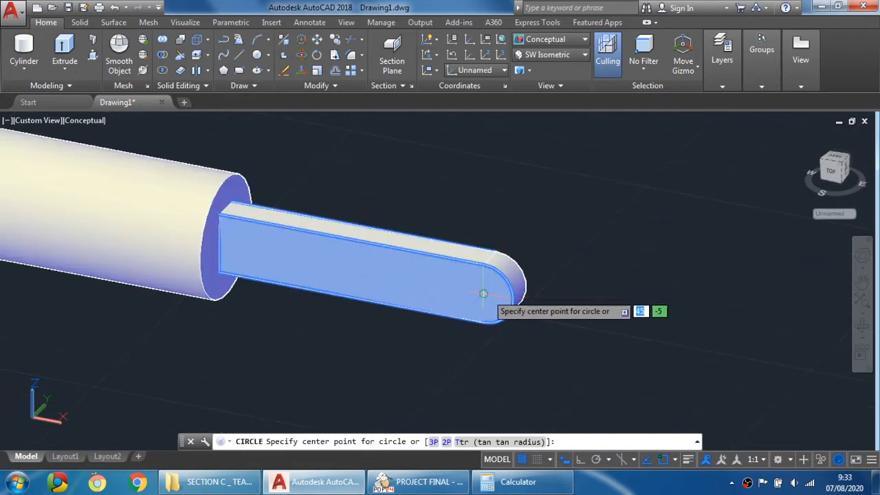
{"action": "left_click", "coordinate": [486, 294]}
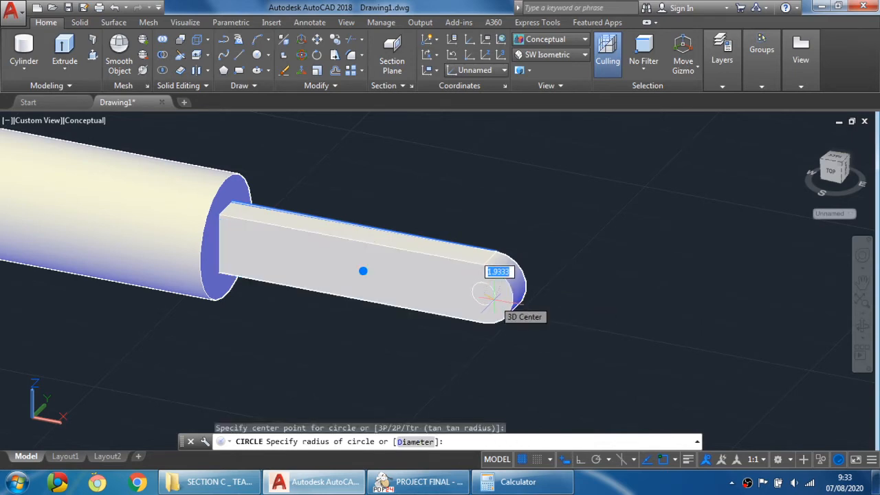
{"action": "type", "text": "3"}
{"action": "key", "text": "Return"}
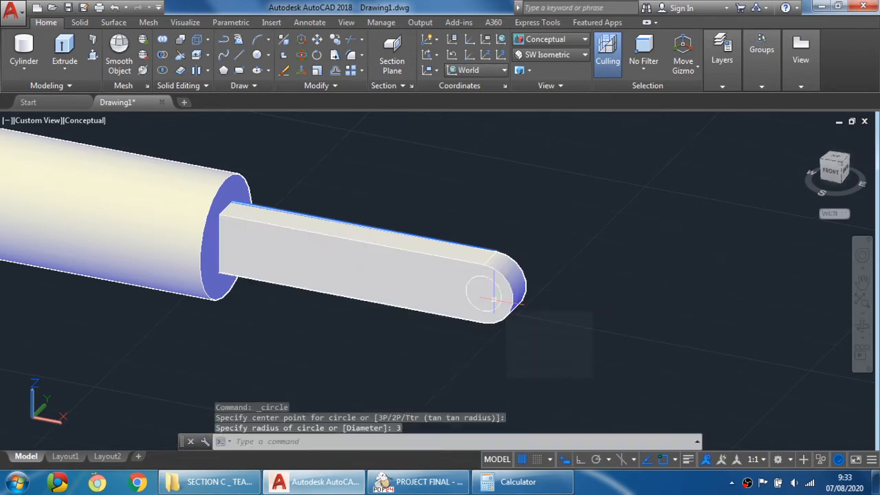
Recheck the PDF, then presspull the circle in AutoCAD about 43 units back through the tongue to cut the end hole
{"action": "left_click", "coordinate": [417, 481]}
{"action": "left_click", "coordinate": [317, 481]}
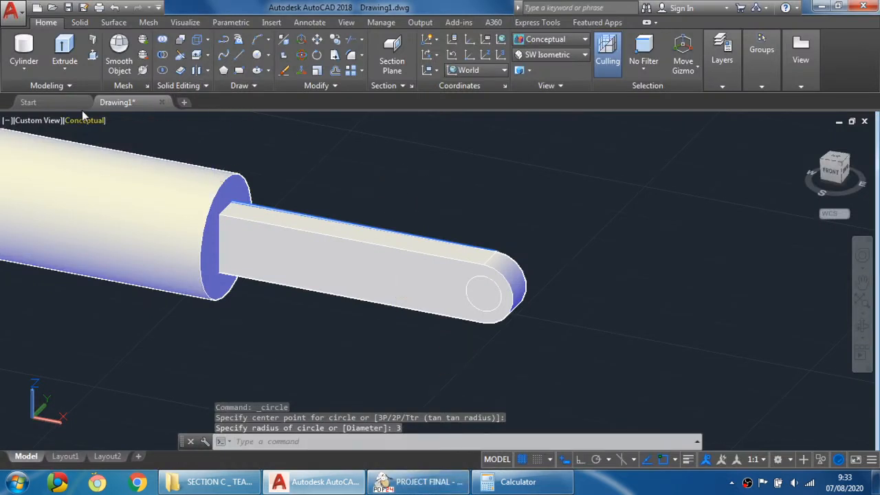
{"action": "left_click", "coordinate": [92, 55]}
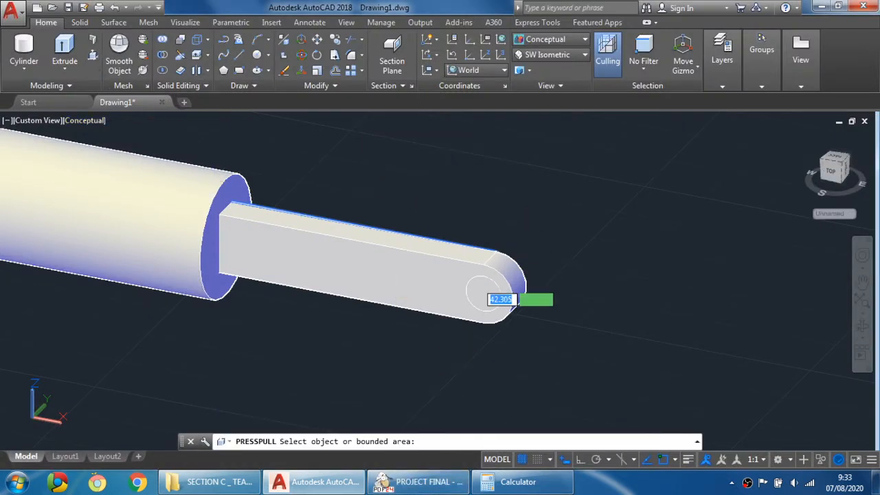
{"action": "left_click", "coordinate": [483, 295]}
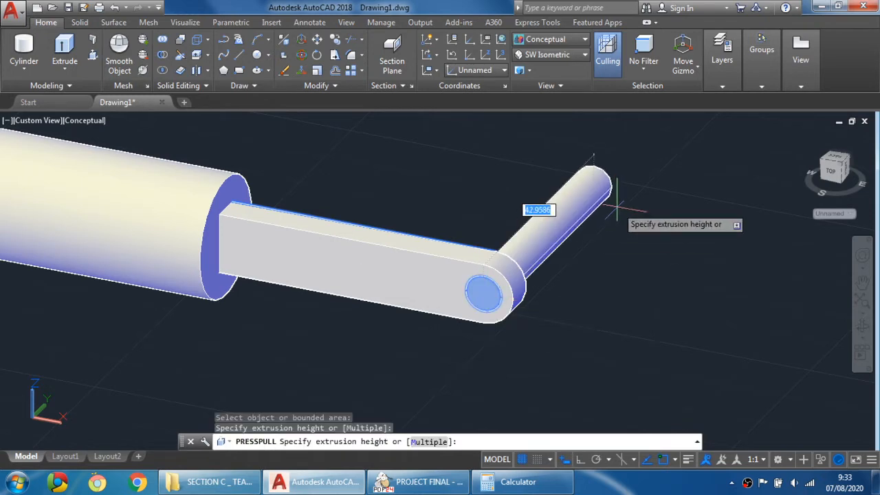
{"action": "left_click", "coordinate": [616, 206]}
{"action": "key", "text": "Return"}
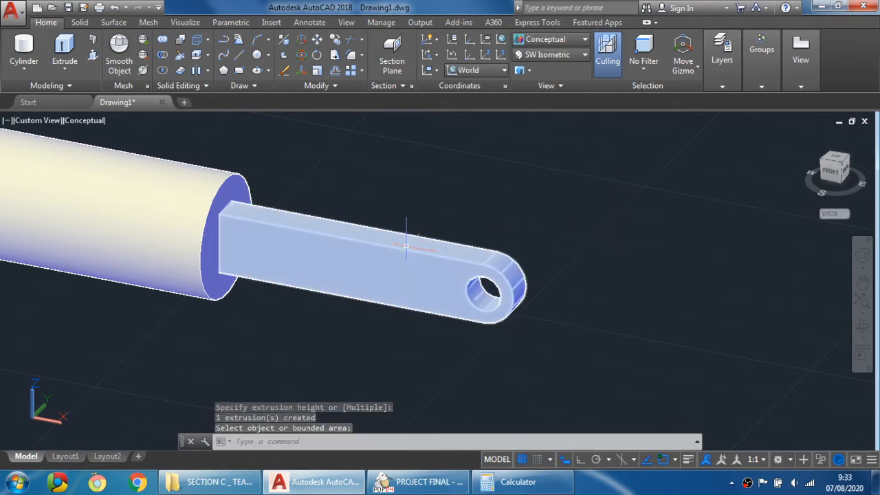
Draw a line on the tongue's flat face from the end hole's centre to the midpoint of the vertical edge against the body
{"action": "middle_click_drag", "start_coordinate": [406, 247], "coordinate": [477, 229]}
{"action": "mouse_move", "coordinate": [464, 268]}
{"action": "middle_mouse_down", "text": "shift"}
{"action": "mouse_move", "coordinate": [474, 255]}
{"action": "mouse_move", "coordinate": [468, 260]}
{"action": "middle_mouse_up", "text": "shift"}
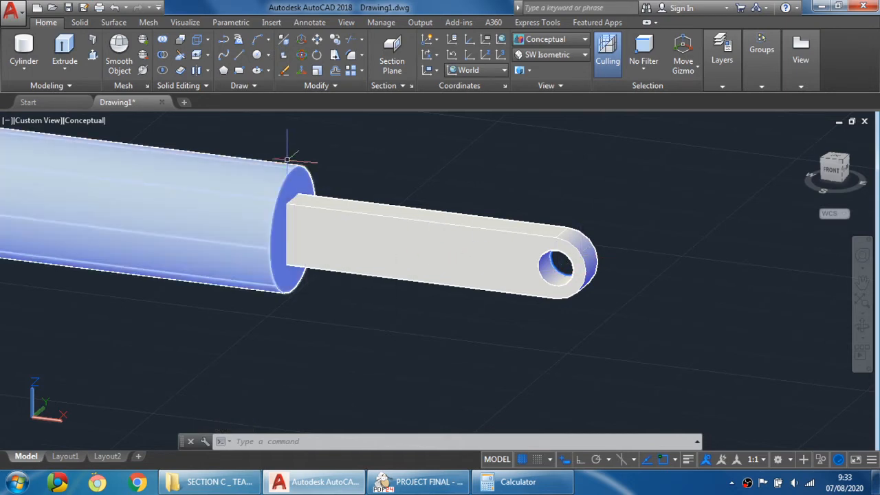
{"action": "left_click", "coordinate": [239, 56]}
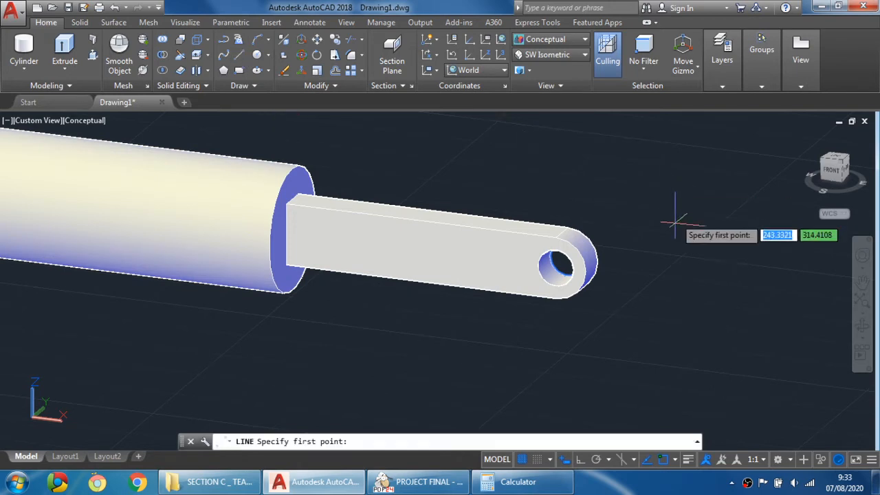
{"action": "left_click", "coordinate": [560, 265]}
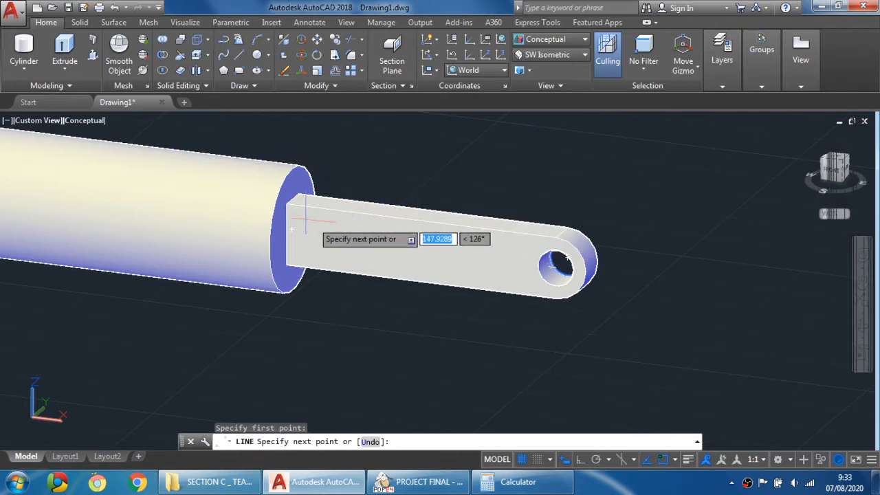
{"action": "right_click", "coordinate": [325, 248], "text": "shift"}
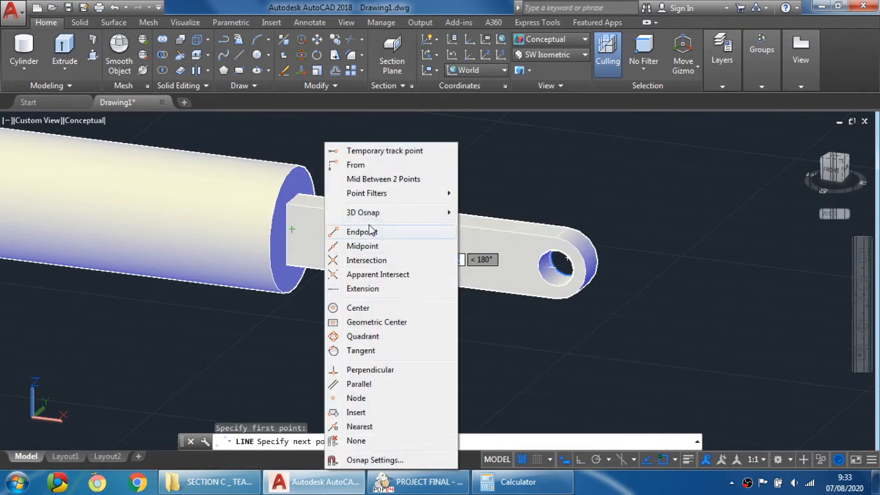
{"action": "left_click", "coordinate": [374, 246]}
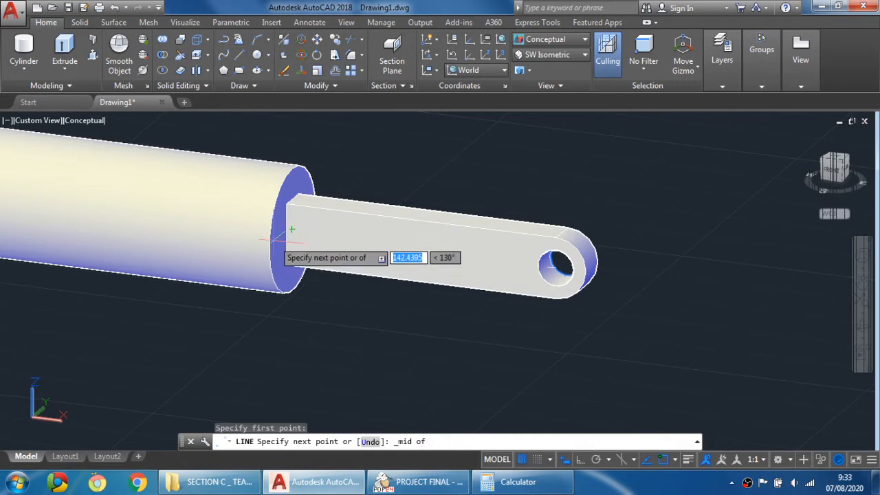
{"action": "scroll", "coordinate": [284, 244], "scroll_direction": "up", "scroll_amount": 3}
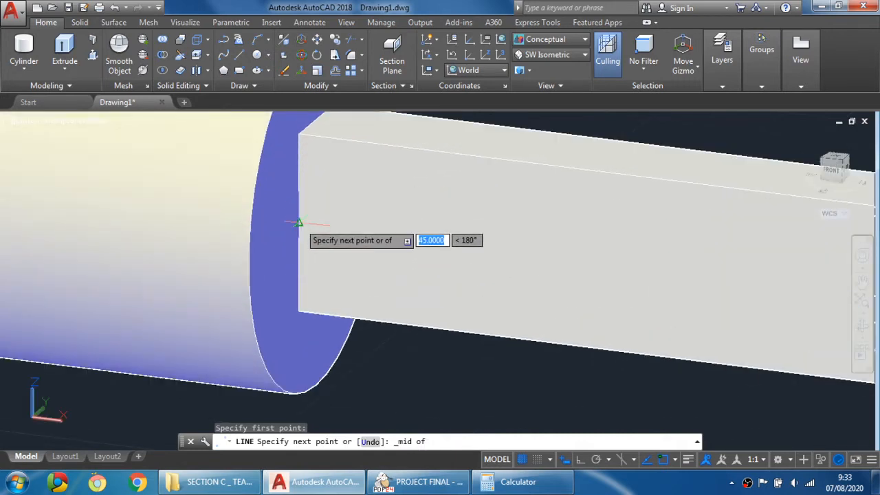
{"action": "left_click", "coordinate": [299, 223]}
{"action": "scroll", "coordinate": [299, 223], "scroll_direction": "down", "scroll_amount": 3}
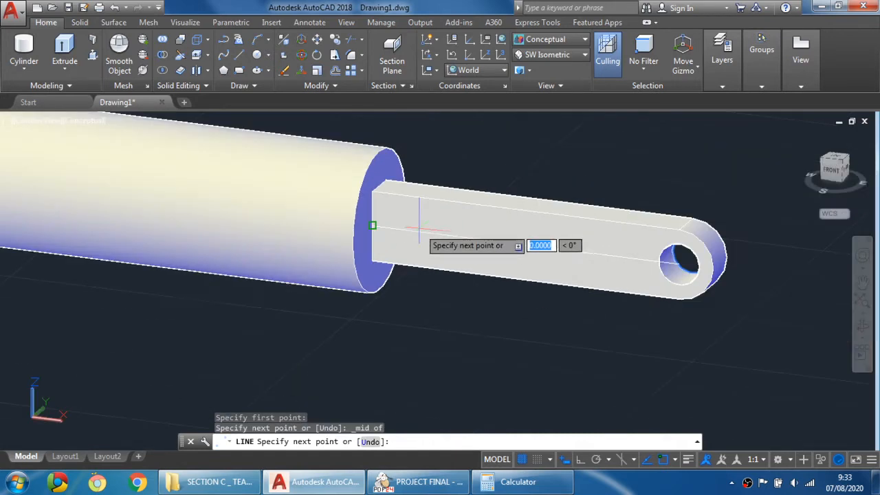
Draw a circle of radius 3 on the tongue's flat face, centred on the midpoint of the construction line
{"action": "key", "text": "Escape"}
{"action": "middle_click_drag", "start_coordinate": [526, 242], "coordinate": [455, 270]}
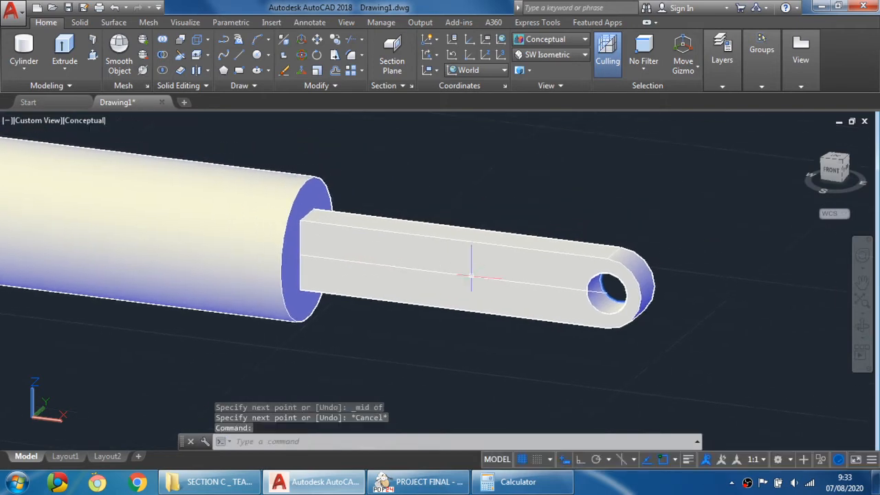
{"action": "left_click", "coordinate": [262, 61]}
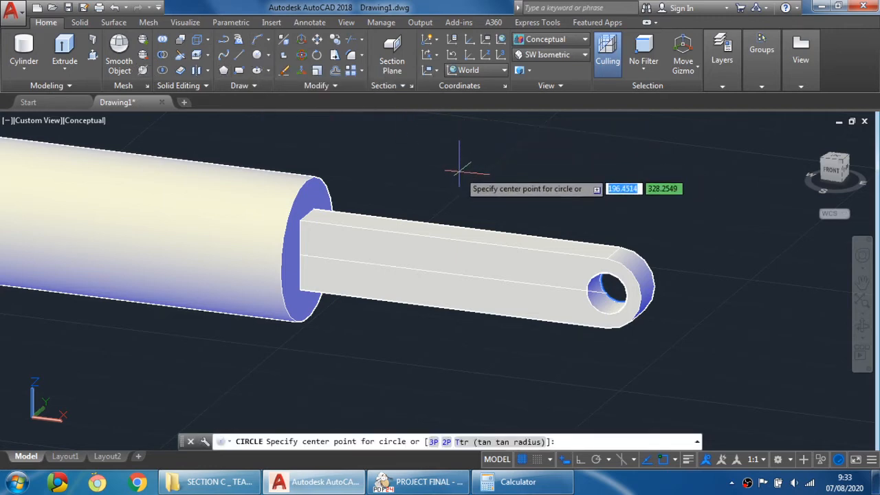
{"action": "right_click", "coordinate": [500, 185], "text": "shift"}
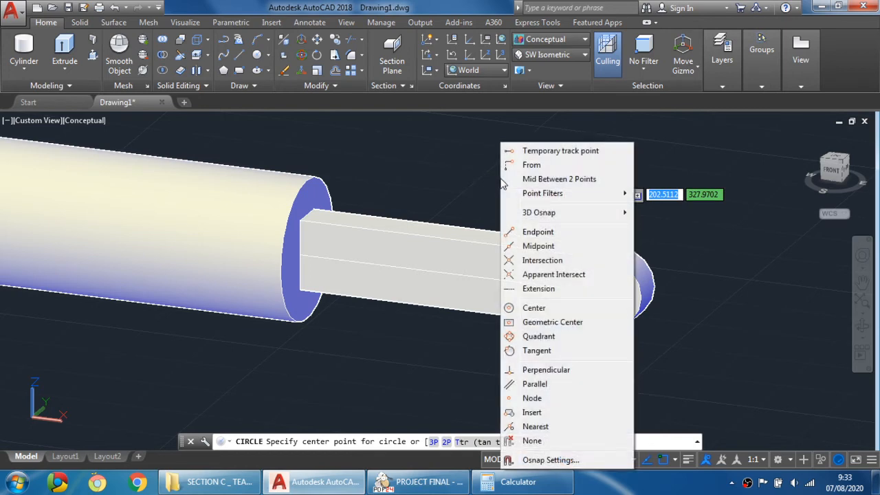
{"action": "left_click", "coordinate": [560, 245]}
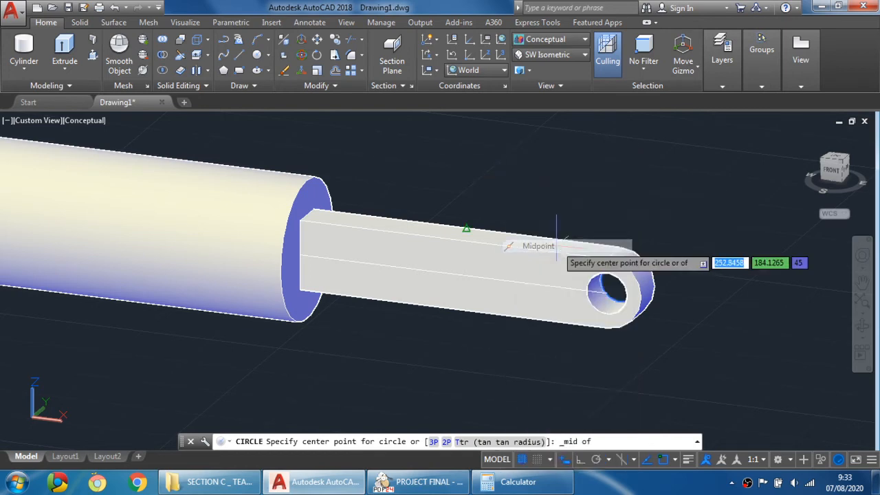
{"action": "left_click", "coordinate": [454, 274]}
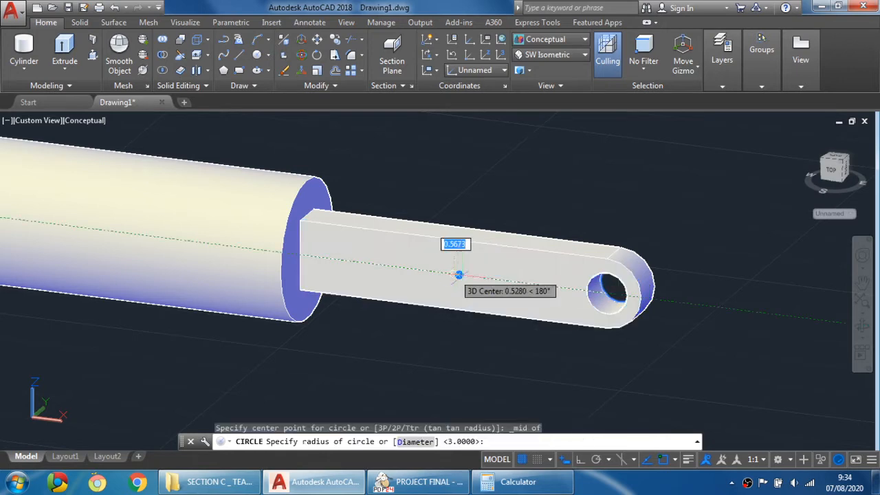
{"action": "type", "text": "3"}
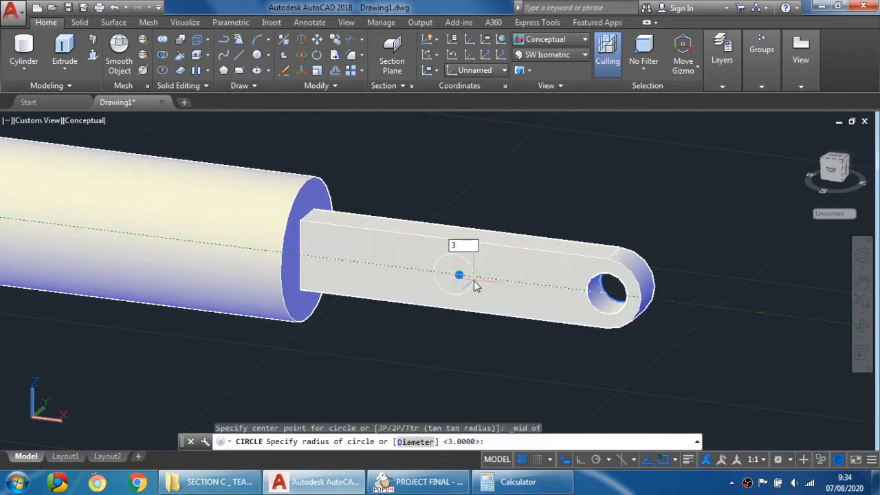
{"action": "key", "text": "Return"}
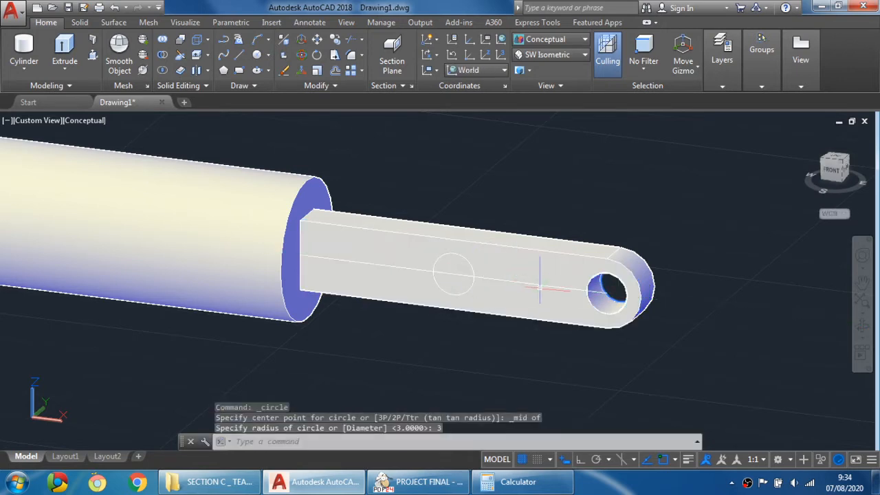
{"action": "left_click", "coordinate": [282, 70]}
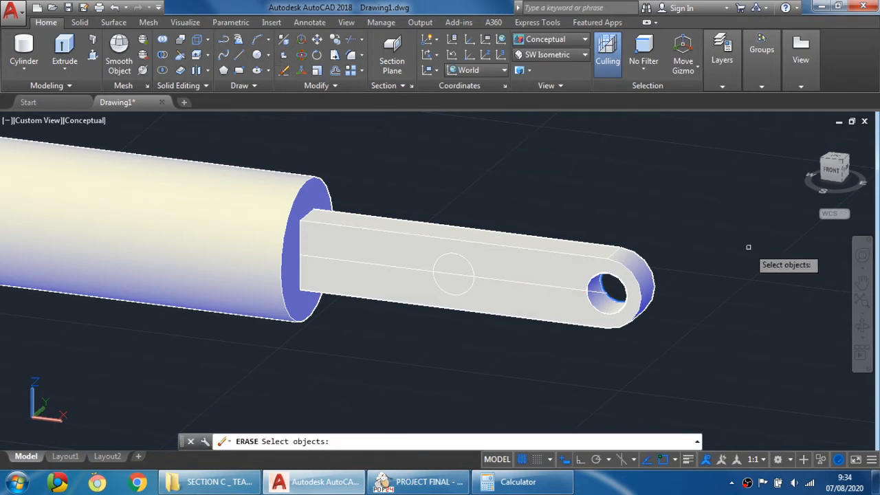
{"action": "left_click", "coordinate": [584, 268]}
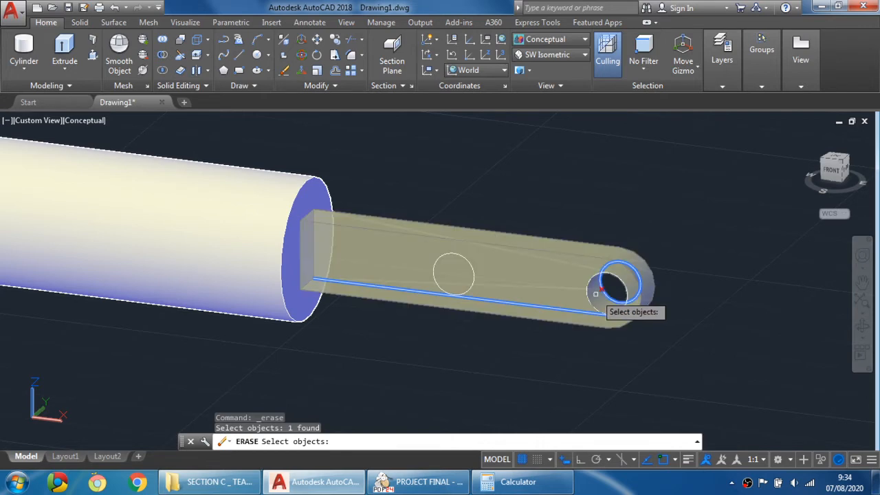
{"action": "key", "text": "Escape"}
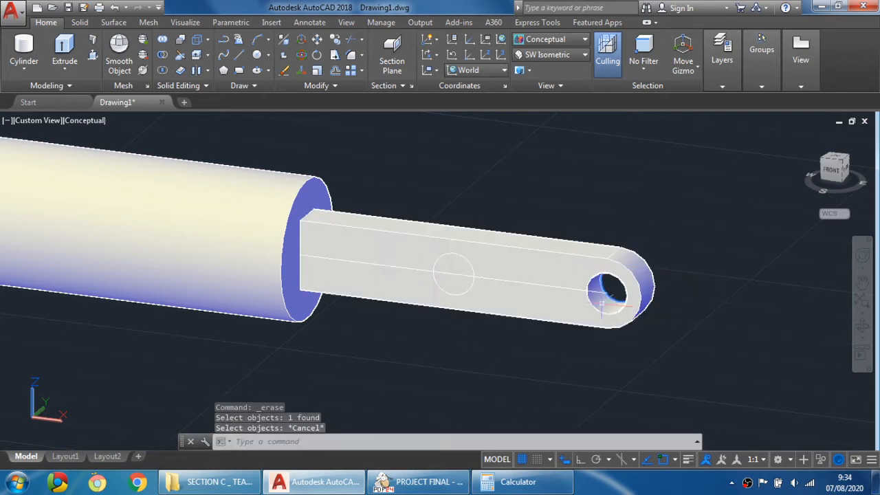
Erase the construction line running along the tongue's flat face to the end hole's centre
{"action": "middle_click_drag", "start_coordinate": [598, 303], "coordinate": [604, 305], "text": "shift"}
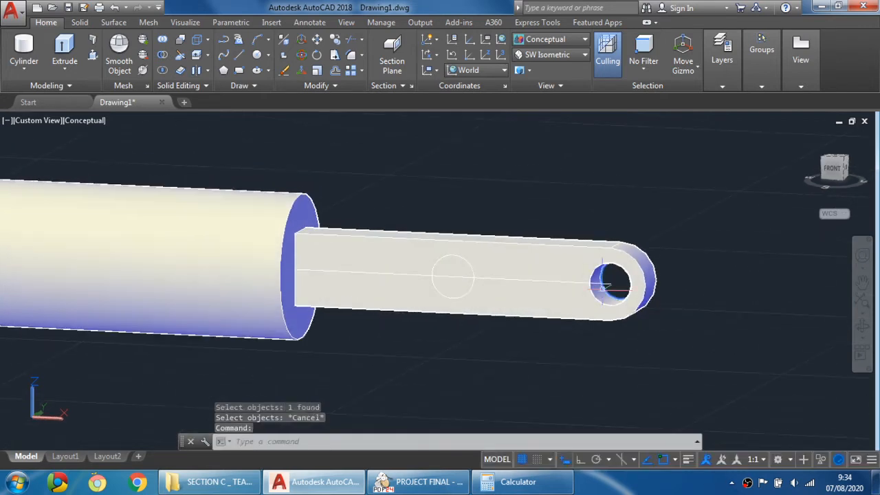
{"action": "left_click", "coordinate": [283, 70]}
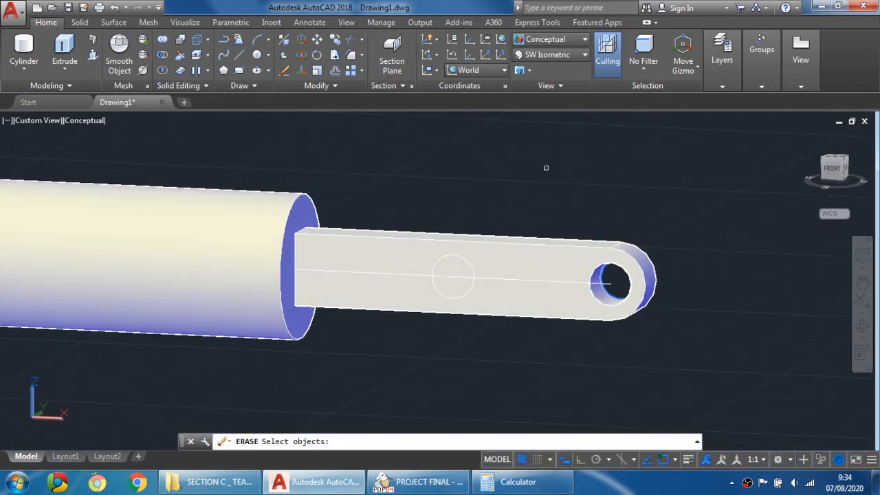
{"action": "left_click", "coordinate": [611, 283]}
{"action": "key", "text": "Return"}
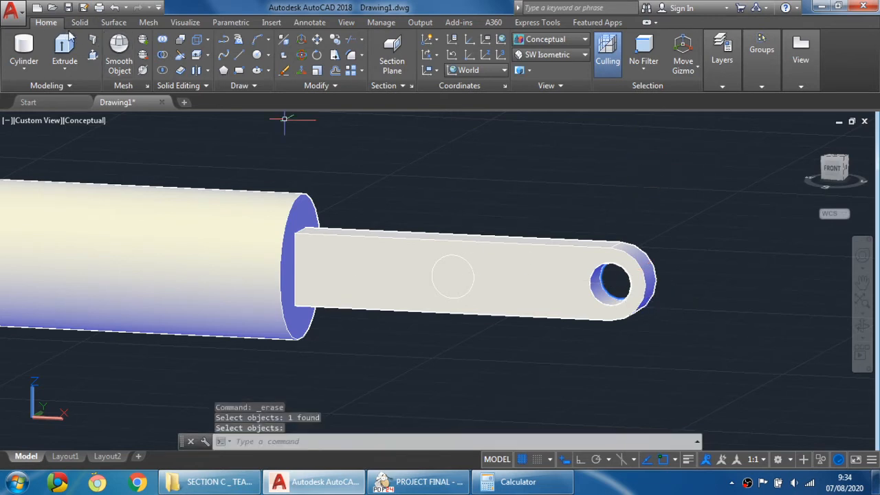
Presspull the middle circle back through the tongue's thickness to cut the second hole
{"action": "middle_click_drag", "start_coordinate": [282, 180], "coordinate": [273, 222], "text": "shift"}
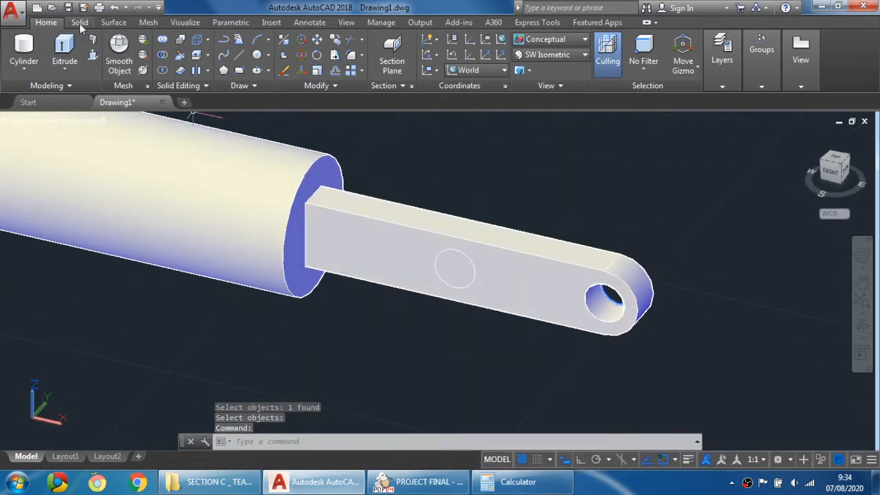
{"action": "left_click", "coordinate": [93, 55]}
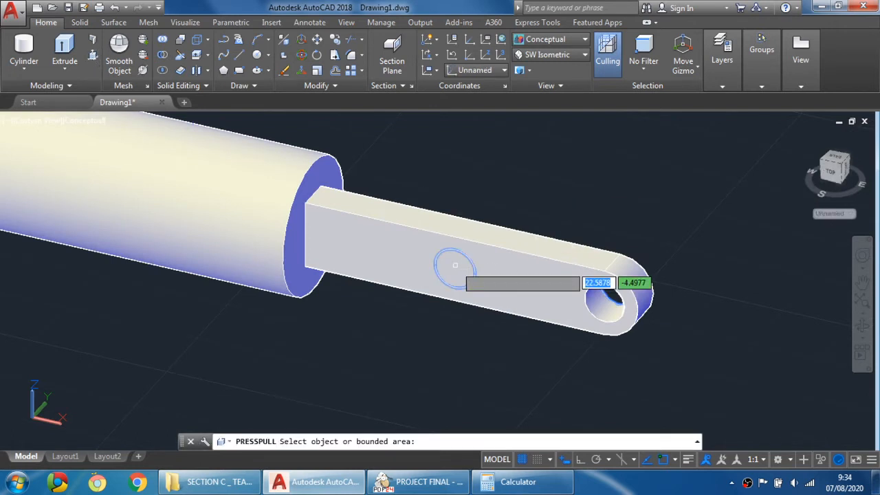
{"action": "left_click", "coordinate": [455, 264]}
{"action": "left_click", "coordinate": [505, 176]}
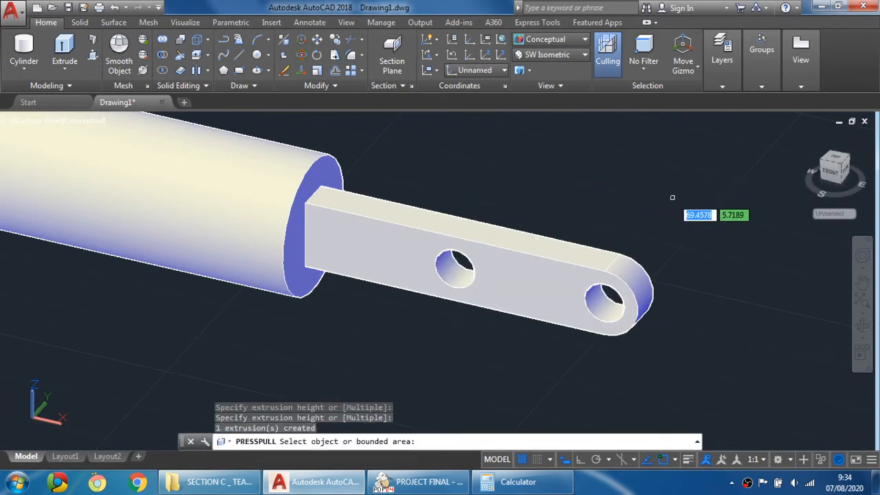
{"action": "key", "text": "Return"}
{"action": "scroll", "coordinate": [667, 204], "scroll_direction": "down", "scroll_amount": 3}
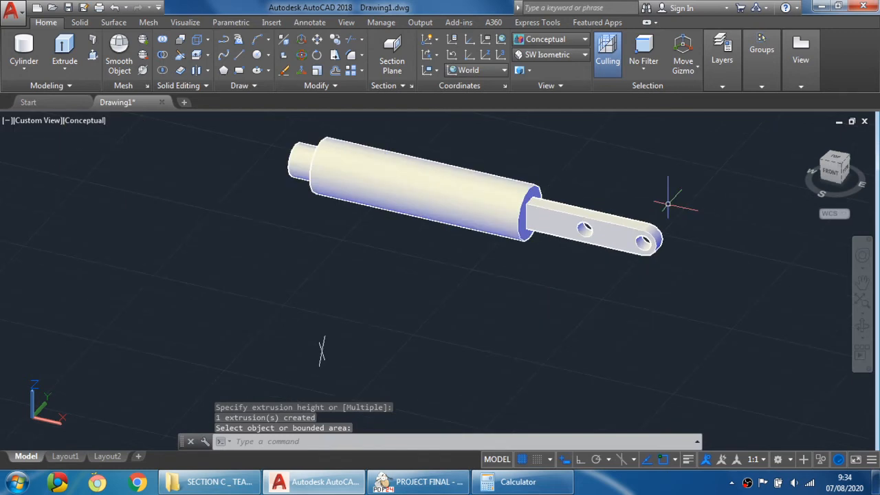
{"action": "middle_click_drag", "start_coordinate": [632, 197], "coordinate": [604, 227], "text": "shift"}
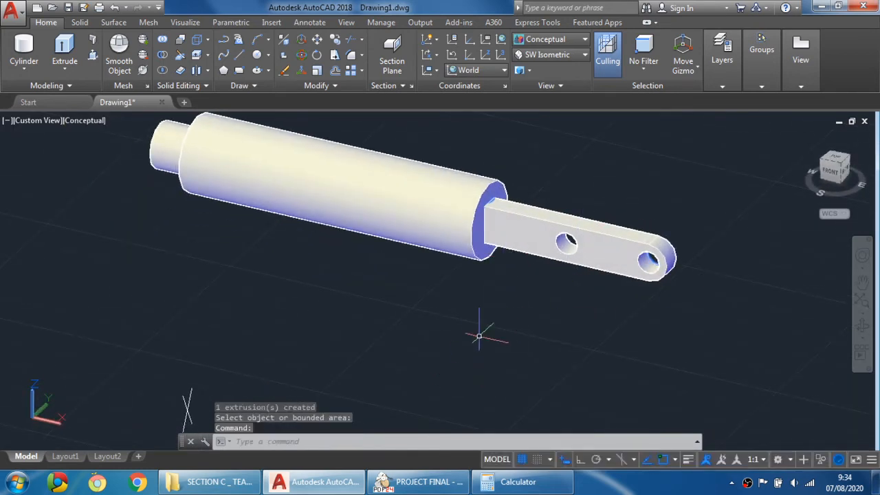
Check the post drawing in the PDF, then union the cylindrical body and the tongue into one solid in AutoCAD
{"action": "key", "text": "alt+Tab"}
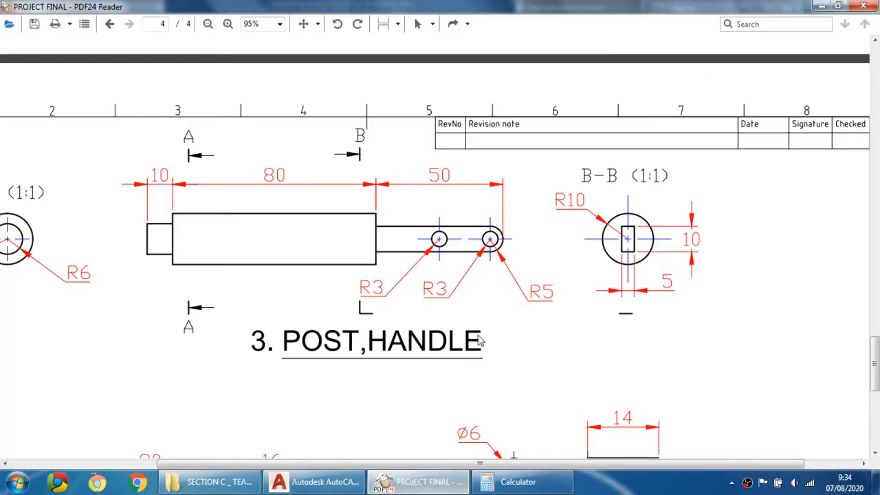
{"action": "left_click", "coordinate": [448, 479]}
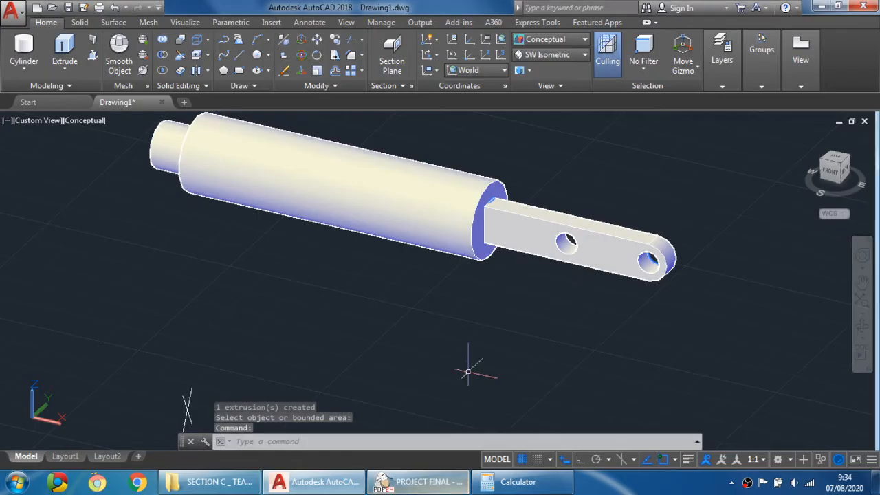
{"action": "scroll", "coordinate": [499, 330], "scroll_direction": "down", "scroll_amount": 5}
{"action": "scroll", "coordinate": [499, 330], "scroll_direction": "up", "scroll_amount": 2}
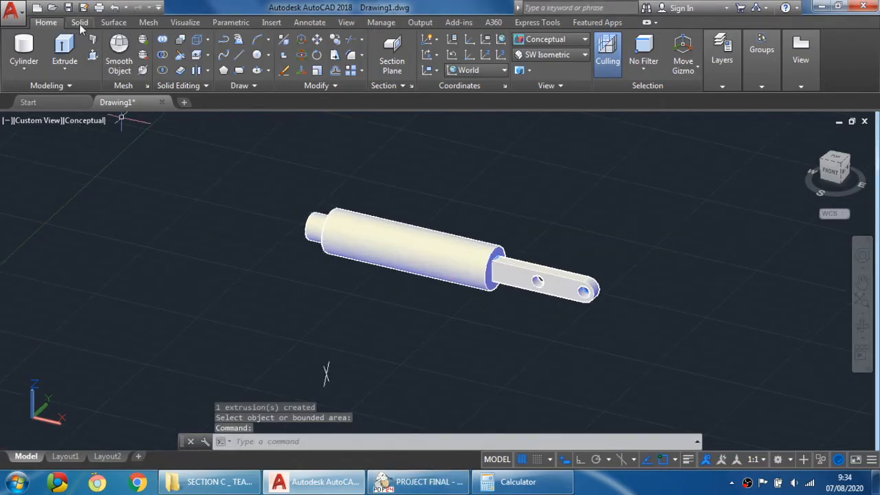
{"action": "left_click", "coordinate": [80, 22]}
{"action": "left_click", "coordinate": [249, 51]}
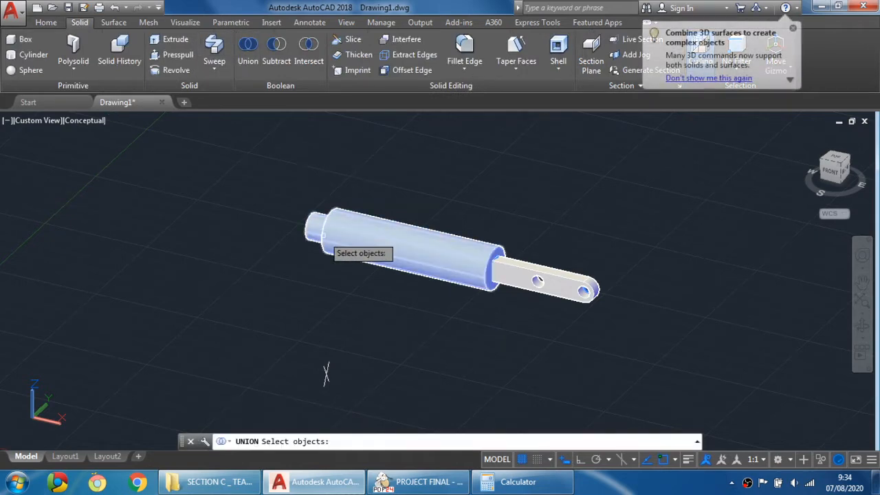
{"action": "left_click", "coordinate": [340, 239]}
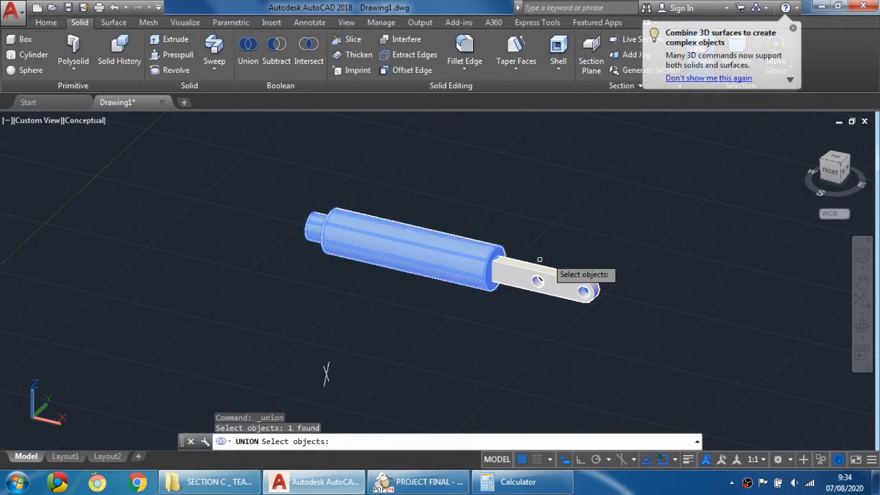
{"action": "left_click", "coordinate": [526, 276]}
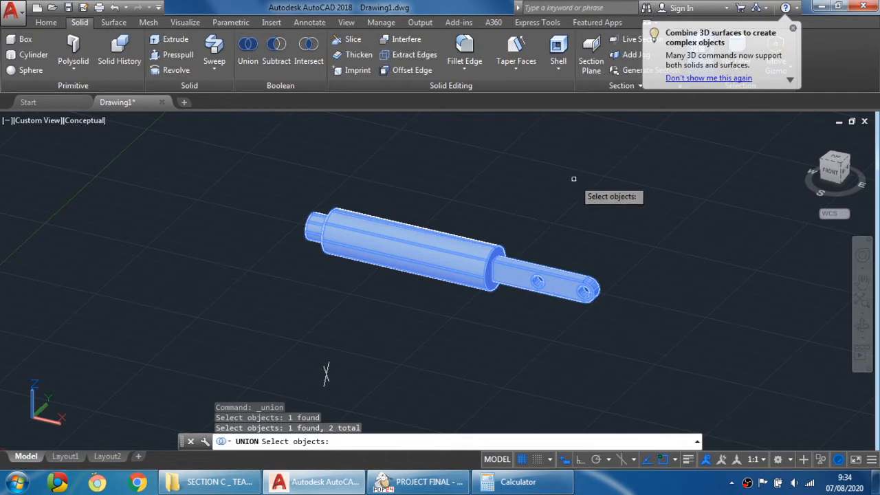
{"action": "key", "text": "Return"}
Erase the two leftover hole circles and the two stray crossed lines, keeping the united solid
{"action": "scroll", "coordinate": [543, 241], "scroll_direction": "up", "scroll_amount": 5}
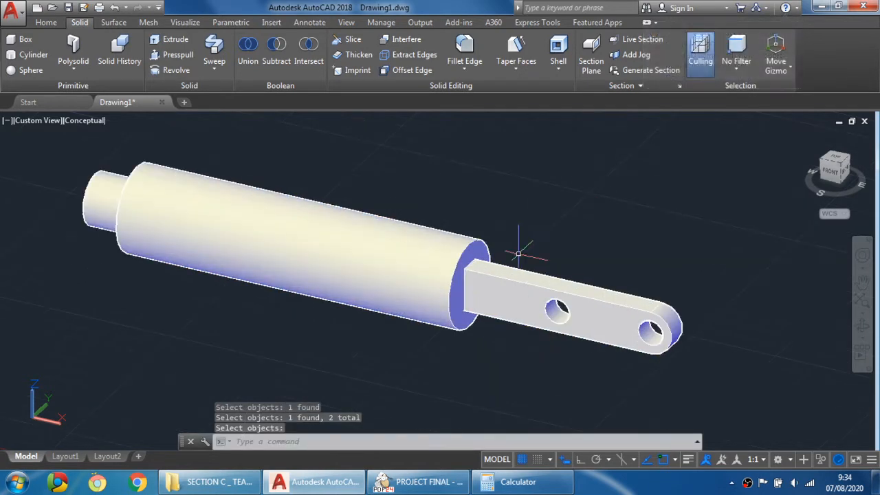
{"action": "middle_click_drag", "start_coordinate": [517, 254], "coordinate": [421, 278], "text": "shift"}
{"action": "scroll", "coordinate": [484, 255], "scroll_direction": "down", "scroll_amount": 4}
{"action": "scroll", "coordinate": [421, 277], "scroll_direction": "down", "scroll_amount": 2}
{"action": "middle_click_drag", "start_coordinate": [442, 248], "coordinate": [468, 259]}
{"action": "scroll", "coordinate": [404, 247], "scroll_direction": "down", "scroll_amount": 4}
{"action": "scroll", "coordinate": [488, 278], "scroll_direction": "up", "scroll_amount": 3}
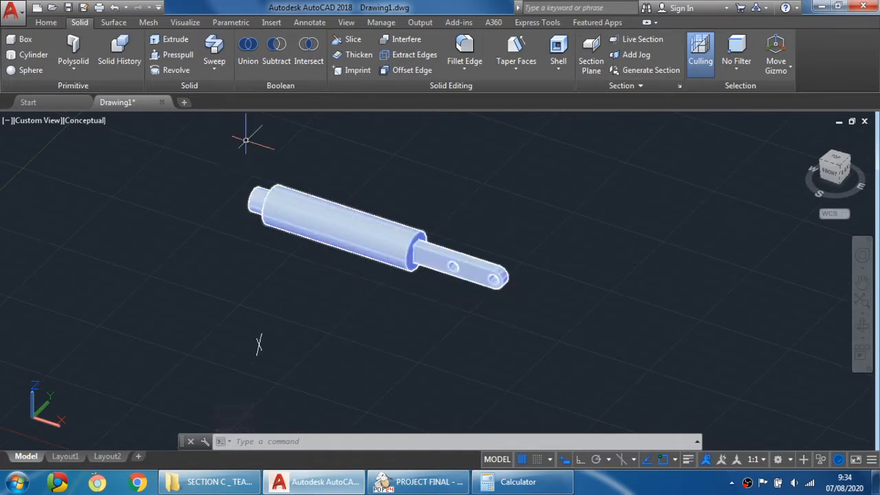
{"action": "left_click", "coordinate": [46, 22]}
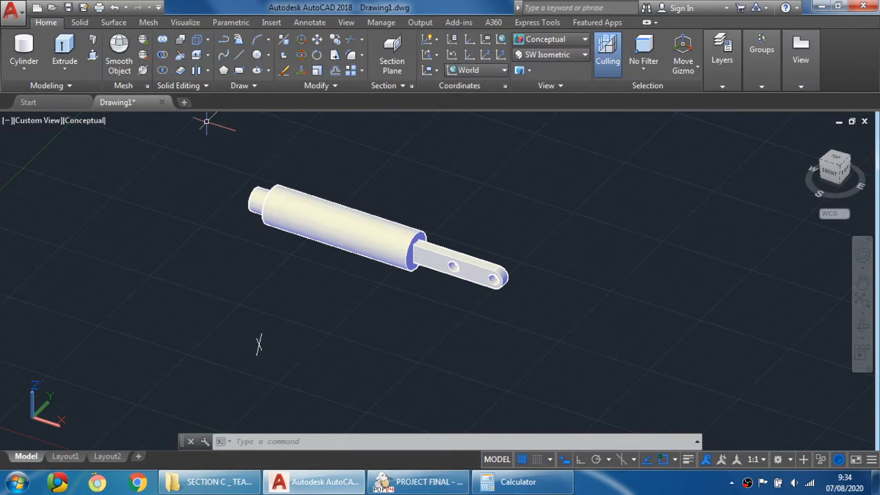
{"action": "left_click", "coordinate": [177, 148]}
{"action": "left_click", "coordinate": [692, 374]}
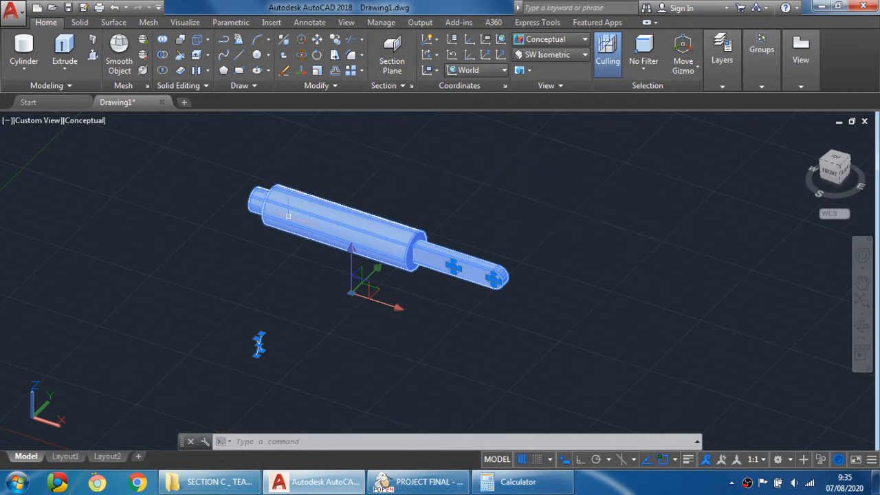
{"action": "key", "text": "Escape"}
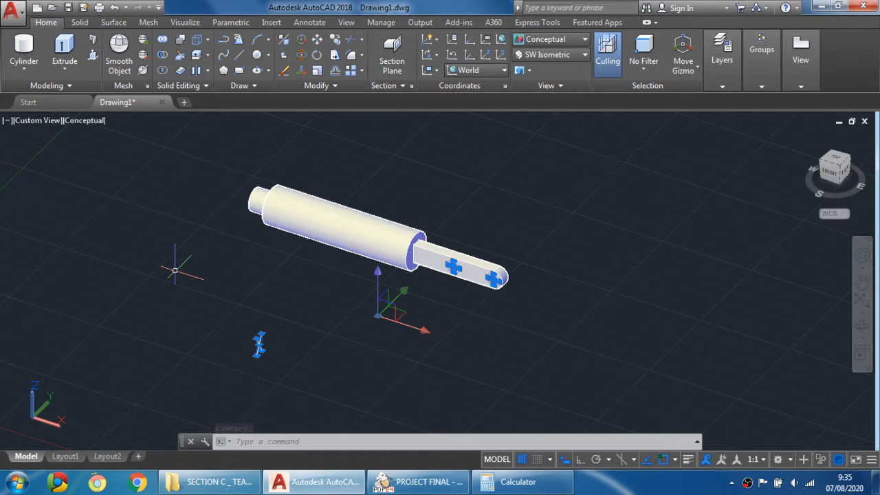
{"action": "key", "text": "Delete"}
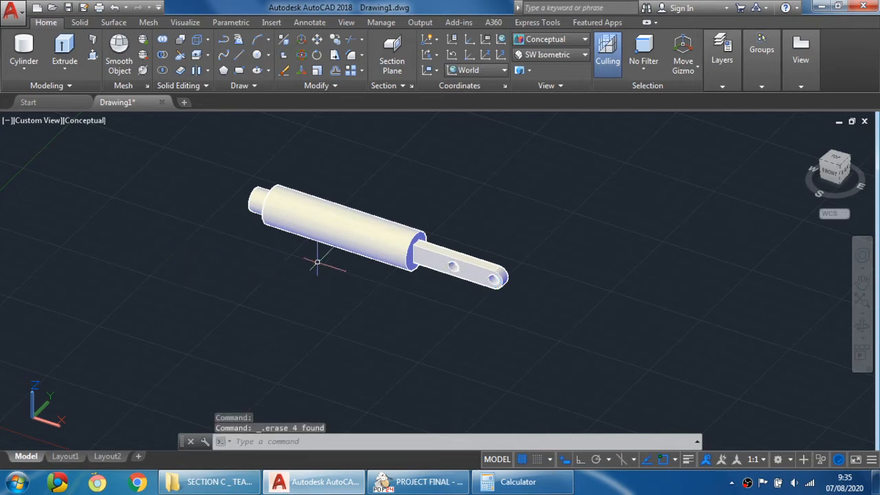
Set the view to SW Isometric, then compare the model with the POST,HANDLE drawing in the PDF and return to AutoCAD
{"action": "left_click", "coordinate": [547, 55]}
{"action": "left_click", "coordinate": [549, 146]}
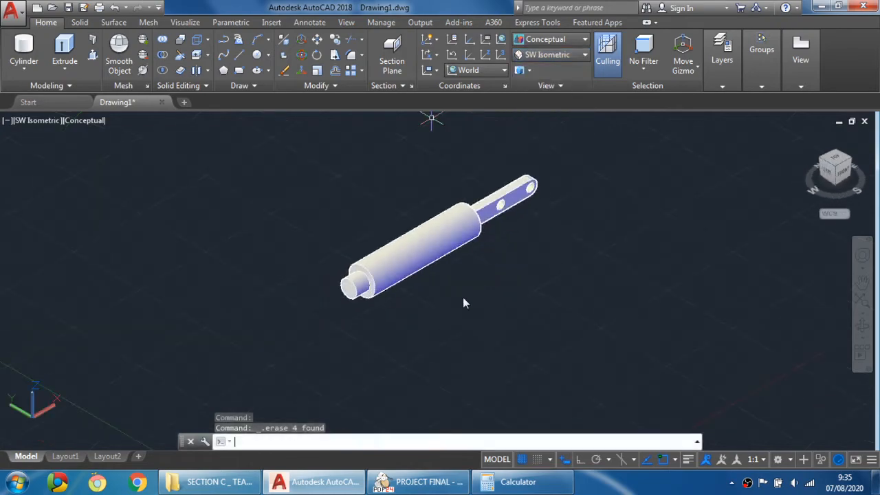
{"action": "left_click", "coordinate": [418, 481]}
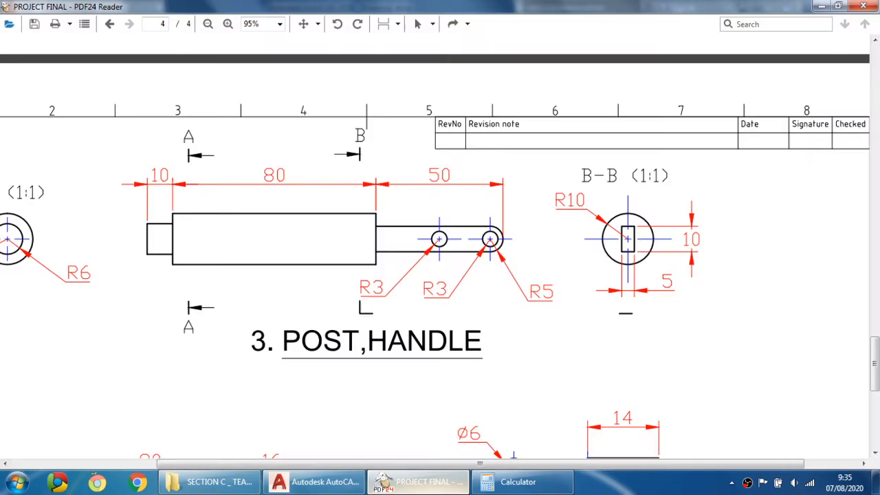
{"action": "left_click", "coordinate": [316, 481]}
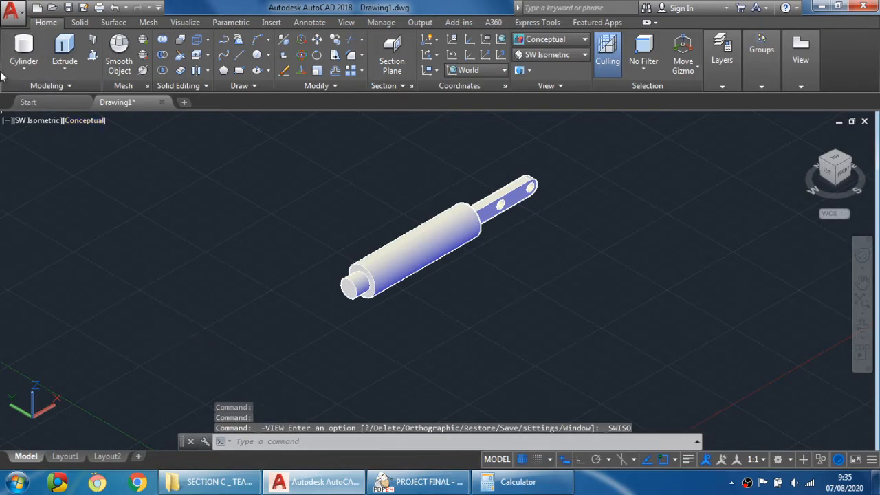
Check the POST,HANDLE drawing in the PDF, then start saving the AutoCAD drawing under a new name in the DLI2A project folder
{"action": "left_click", "coordinate": [417, 481]}
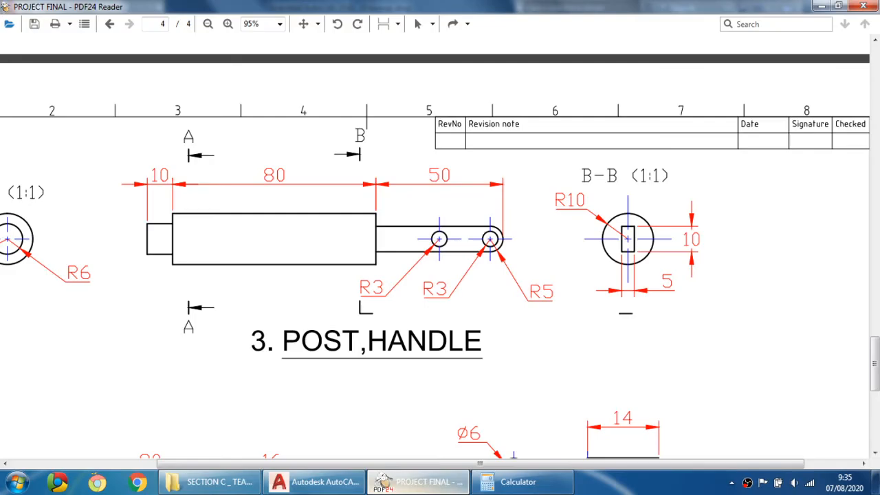
{"action": "key", "text": "alt+Tab"}
{"action": "left_click", "coordinate": [12, 9]}
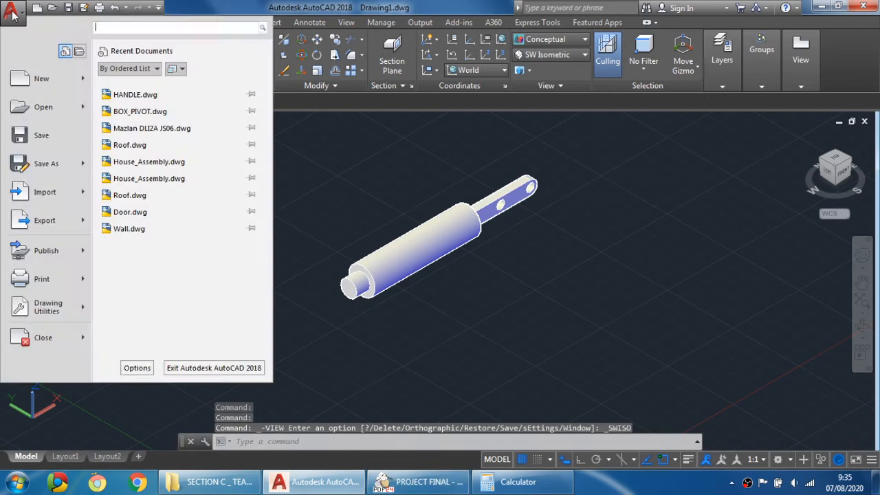
{"action": "left_click", "coordinate": [46, 162]}
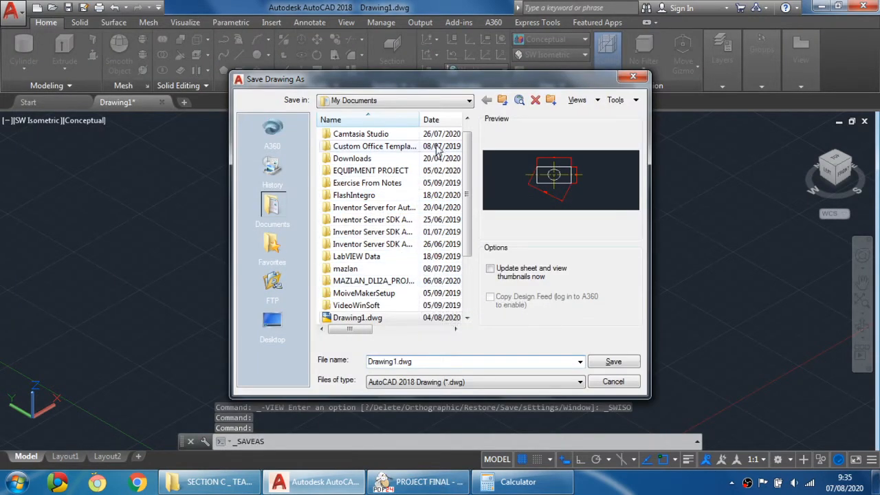
{"action": "left_click_drag", "start_coordinate": [419, 120], "coordinate": [442, 119]}
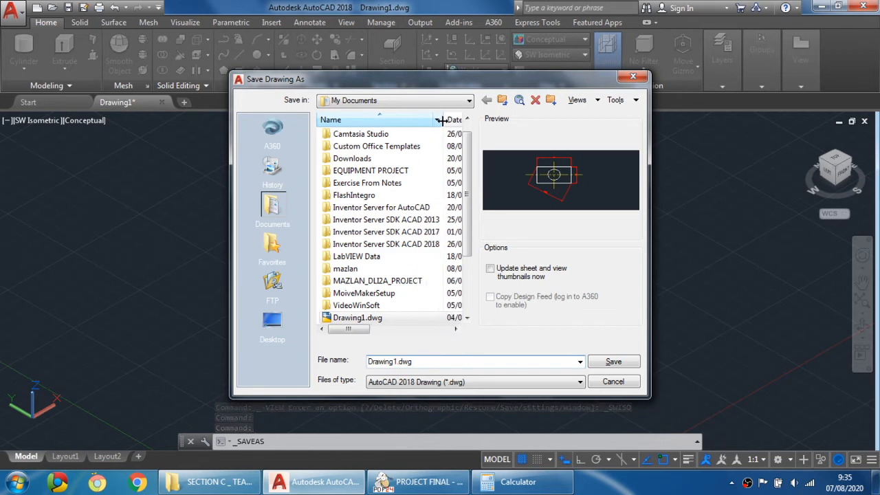
{"action": "double_click", "coordinate": [389, 282]}
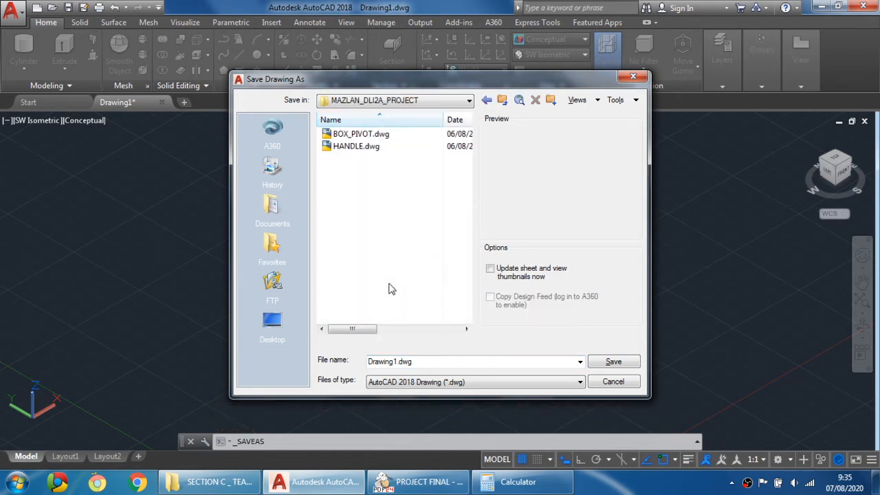
Check the part's title in the PDF and save the drawing as POST_HANDLE
{"action": "left_click", "coordinate": [445, 489]}
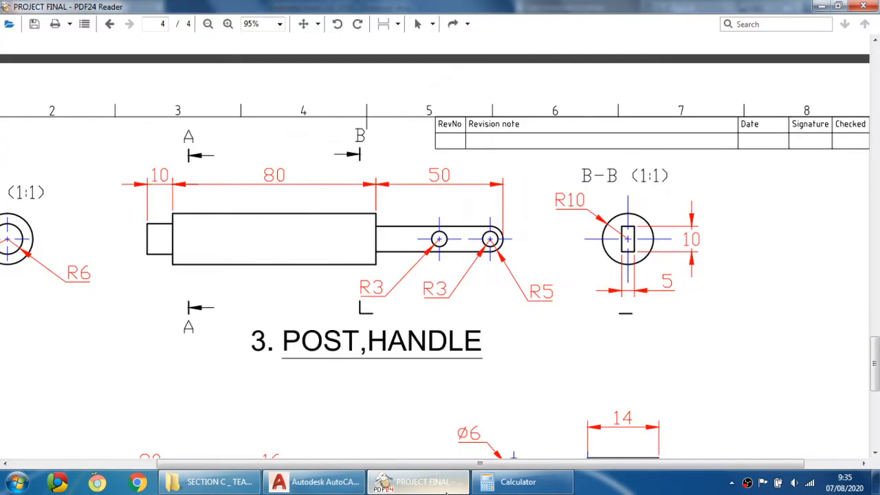
{"action": "left_click", "coordinate": [445, 485]}
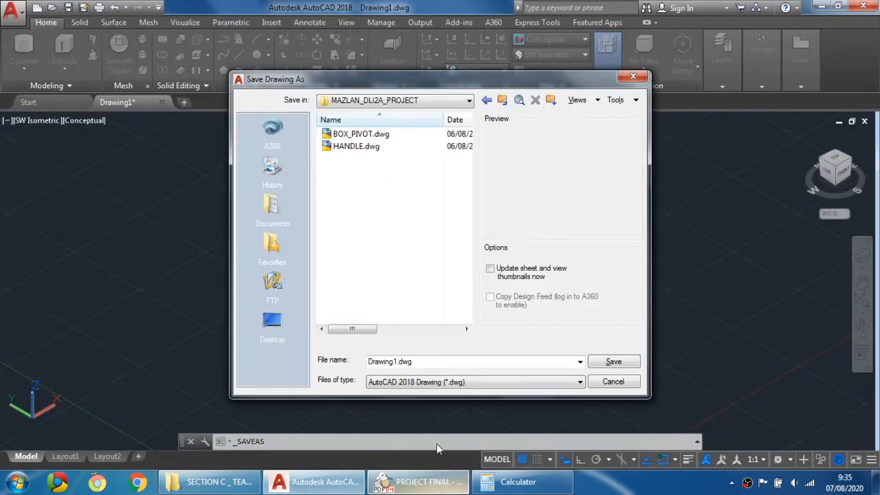
{"action": "double_click", "coordinate": [426, 362]}
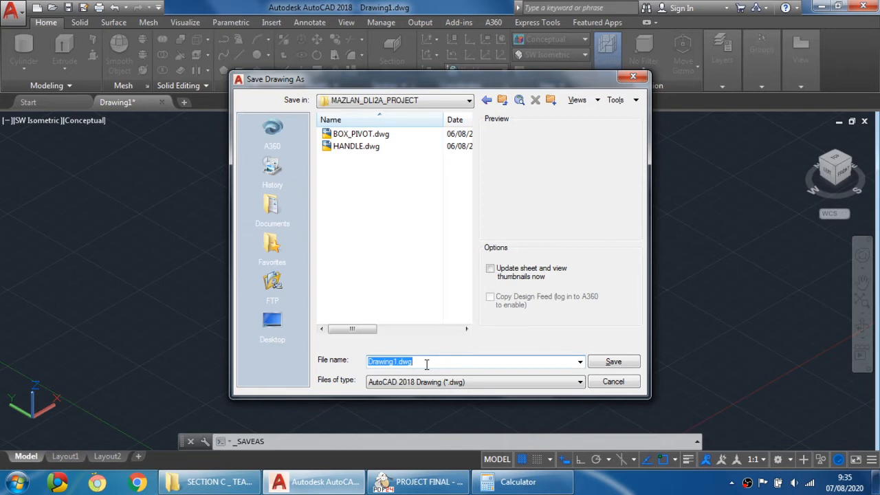
{"action": "type", "text": "POST_HANDLE"}
{"action": "left_click", "coordinate": [612, 362]}
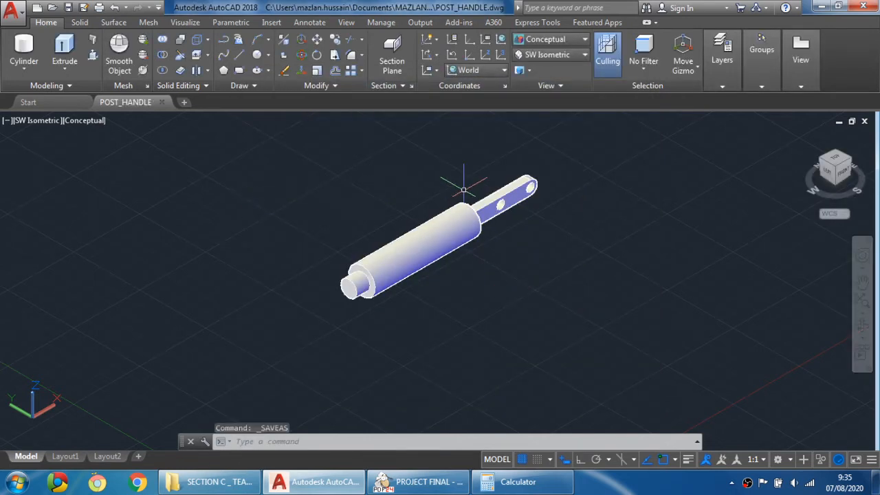
Switch to the PROJECT FINAL PDF and examine the dimensions of the 4. LINK drawing
{"action": "left_click", "coordinate": [437, 490]}
{"action": "scroll", "coordinate": [374, 309], "scroll_direction": "down", "scroll_amount": 5}
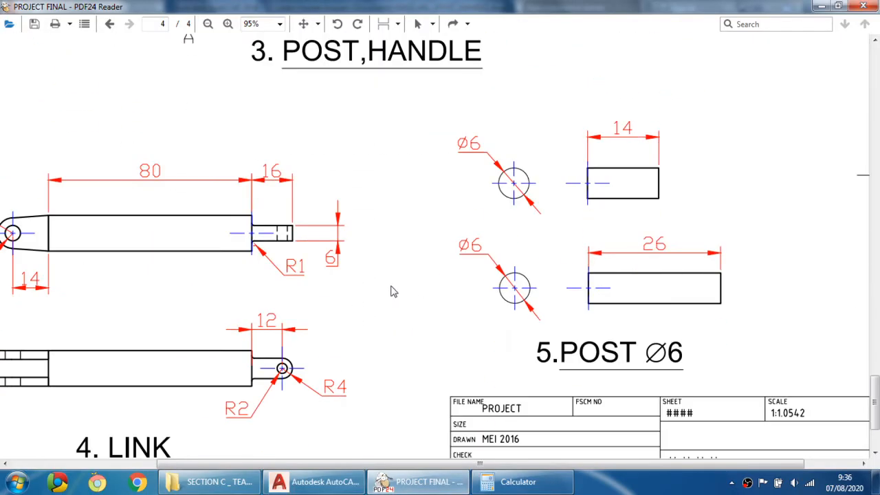
{"action": "mouse_move", "coordinate": [187, 269]}
{"action": "left_mouse_down"}
{"action": "mouse_move", "coordinate": [465, 226]}
{"action": "mouse_move", "coordinate": [488, 198]}
{"action": "left_mouse_up"}
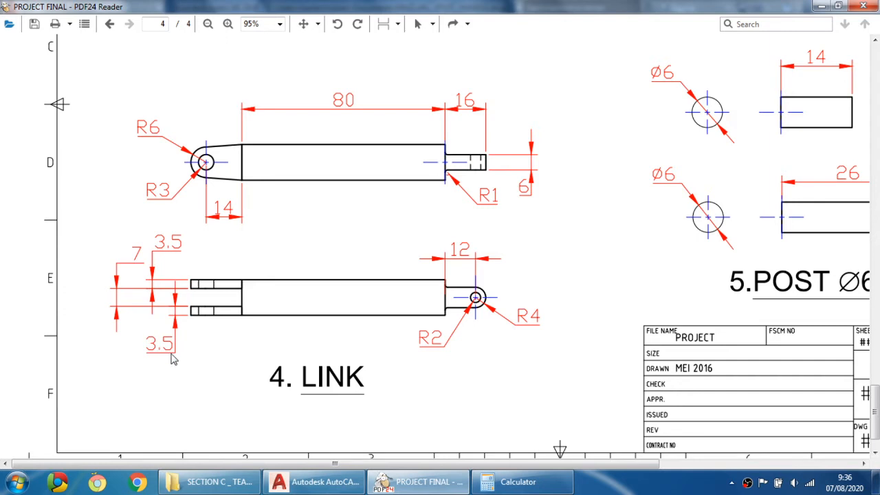
Add 3.5 + 7 + 3.5 in Calculator for the link's overall width and return to the PDF
{"action": "left_click", "coordinate": [519, 481]}
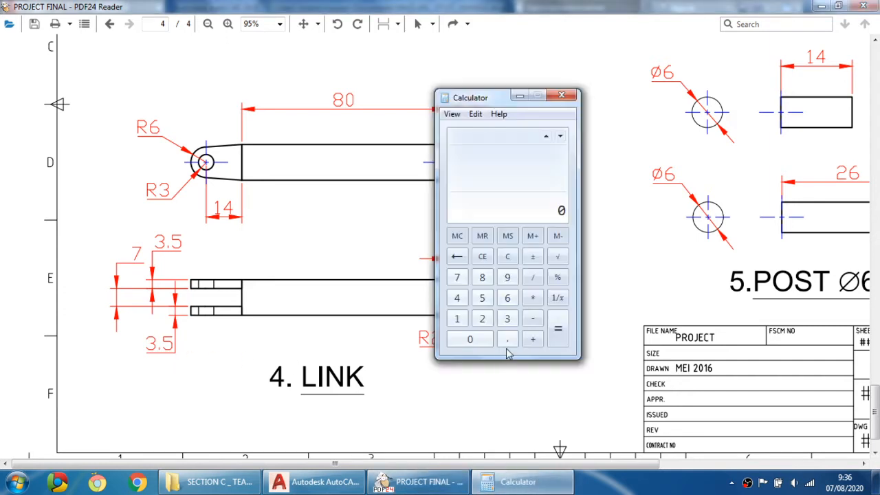
{"action": "left_click", "coordinate": [509, 322]}
{"action": "left_click", "coordinate": [507, 339]}
{"action": "left_click", "coordinate": [483, 298]}
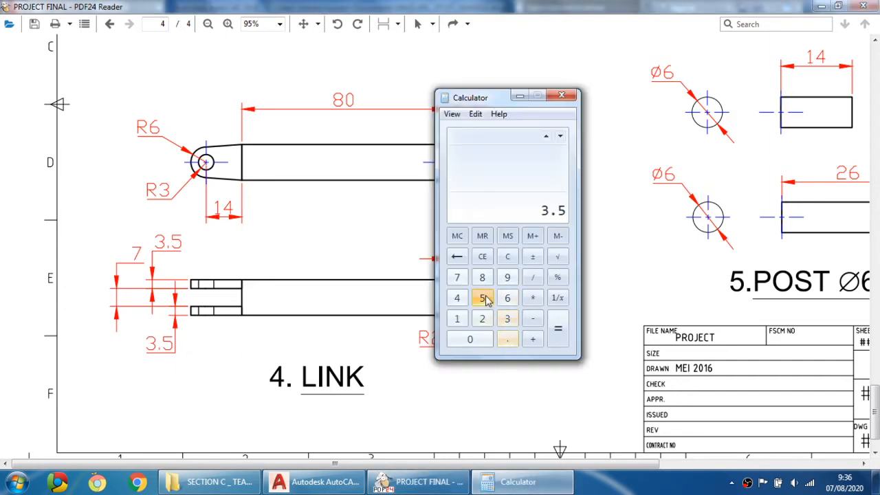
{"action": "left_click", "coordinate": [533, 338]}
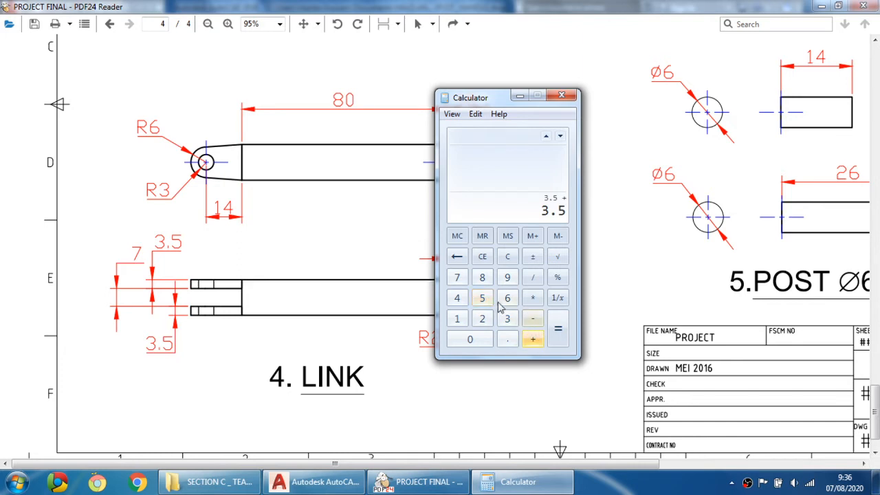
{"action": "left_click", "coordinate": [456, 277]}
{"action": "left_click", "coordinate": [532, 338]}
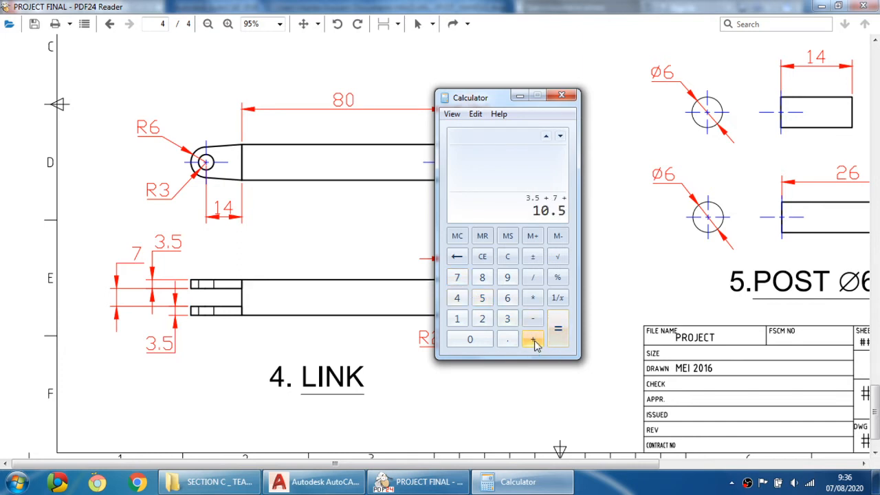
{"action": "left_click", "coordinate": [507, 321]}
{"action": "left_click", "coordinate": [507, 339]}
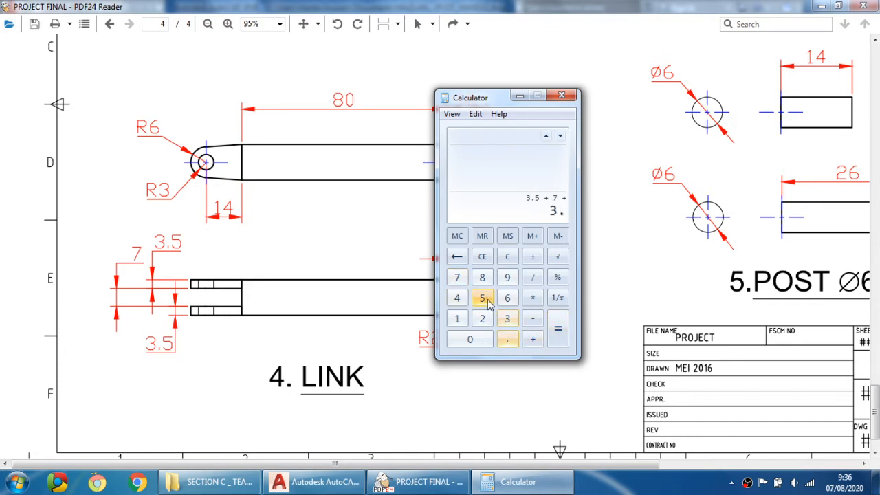
{"action": "left_click", "coordinate": [481, 298]}
{"action": "left_click", "coordinate": [560, 340]}
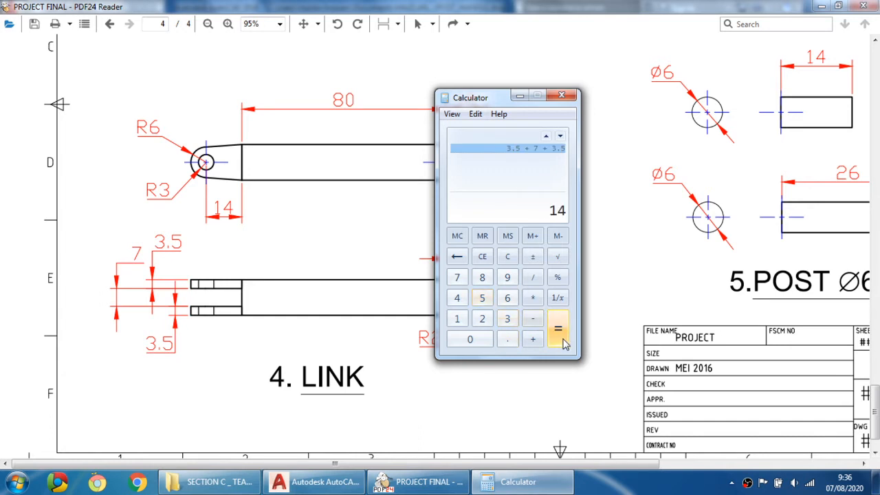
{"action": "left_click", "coordinate": [236, 303]}
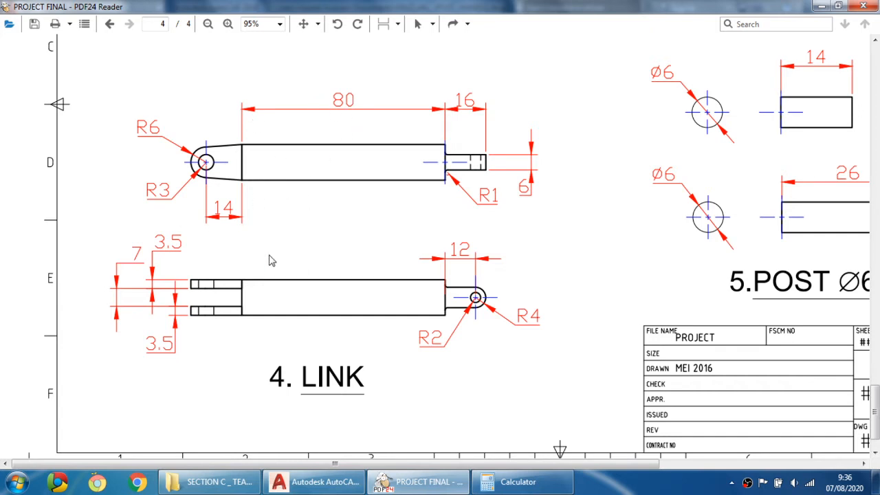
Return to AutoCAD and create a new drawing with no template
{"action": "left_click", "coordinate": [313, 485]}
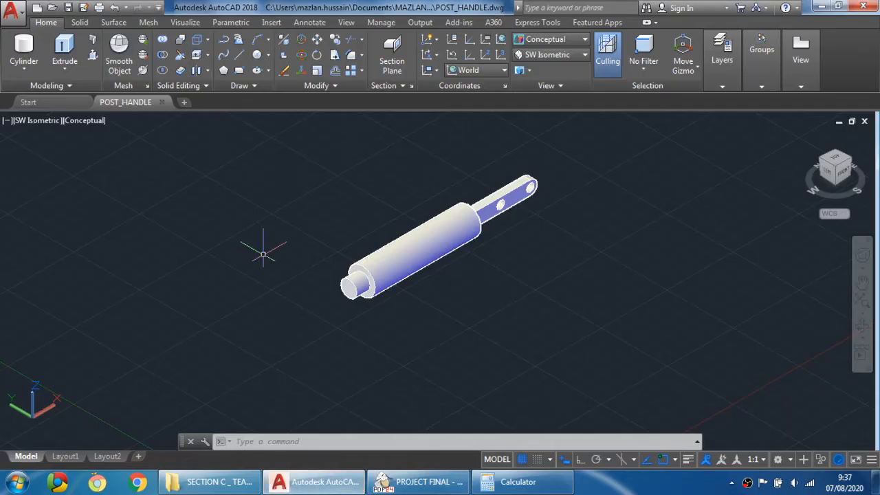
{"action": "left_click", "coordinate": [13, 8]}
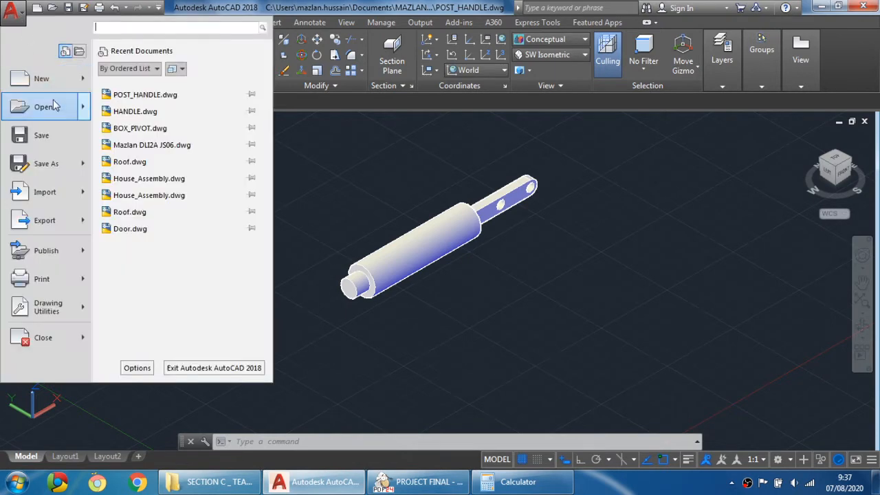
{"action": "left_click", "coordinate": [55, 80]}
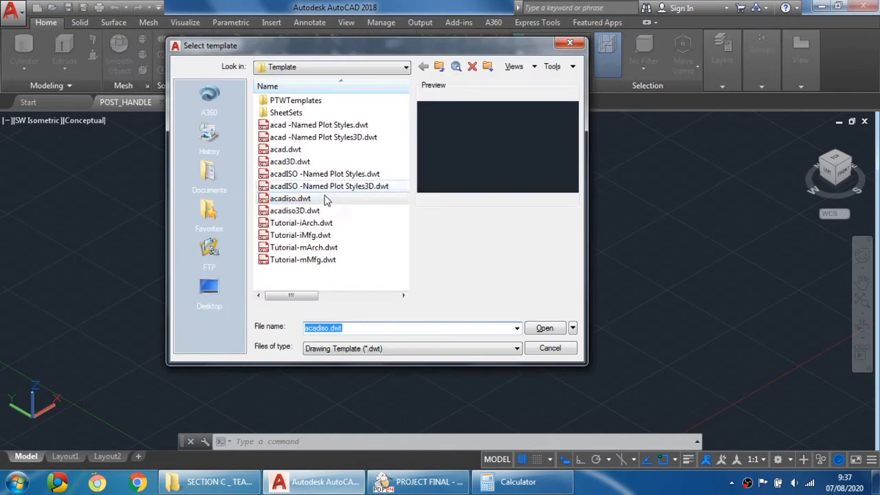
{"action": "left_click", "coordinate": [308, 151]}
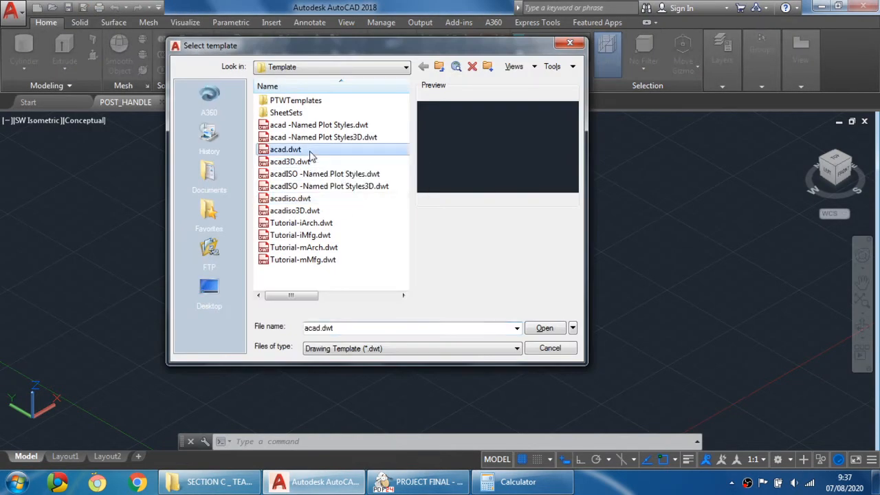
{"action": "left_click", "coordinate": [571, 328]}
{"action": "left_click", "coordinate": [595, 372]}
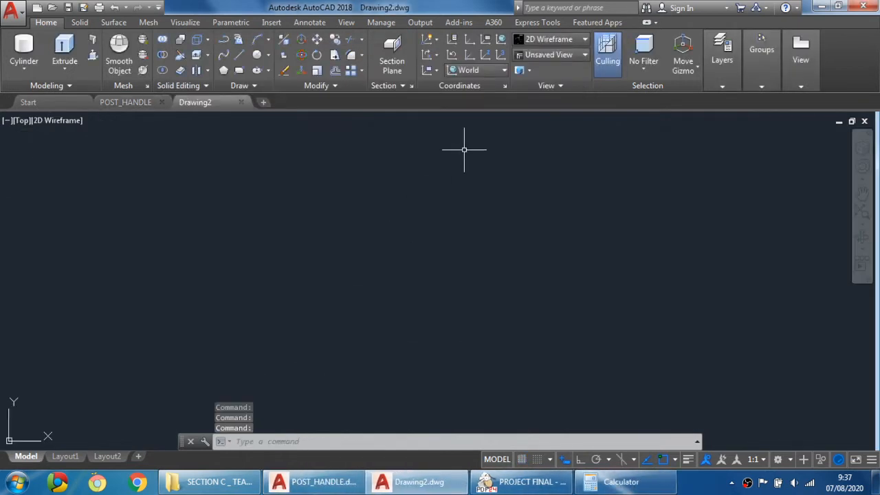
Set the new drawing to SW Isometric view with the Conceptual visual style and turn the grid on
{"action": "left_click", "coordinate": [544, 55]}
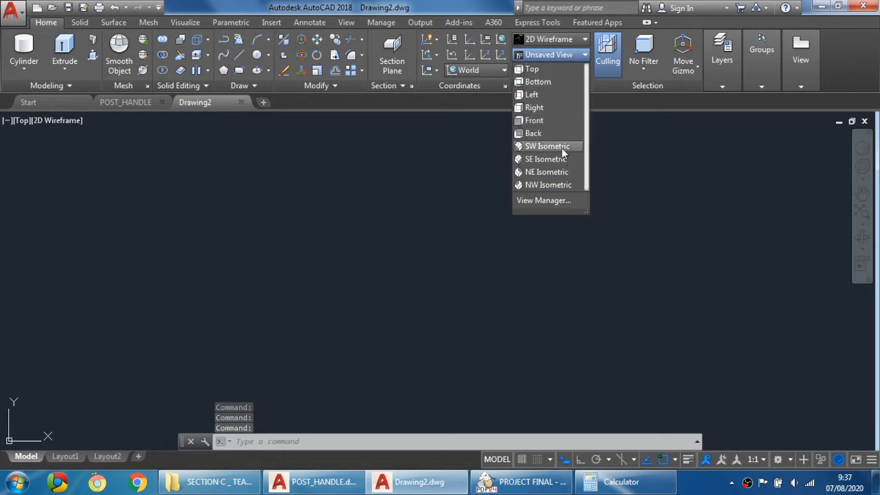
{"action": "left_click", "coordinate": [561, 147]}
{"action": "left_click", "coordinate": [551, 39]}
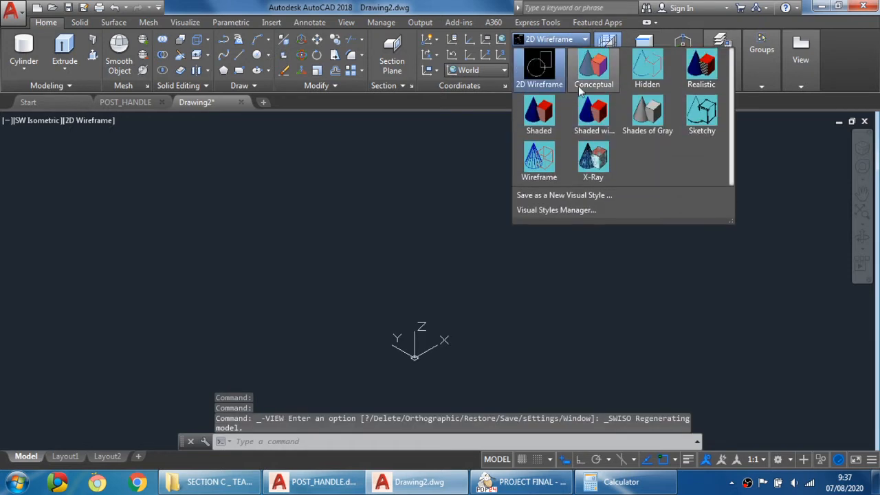
{"action": "left_click", "coordinate": [589, 74]}
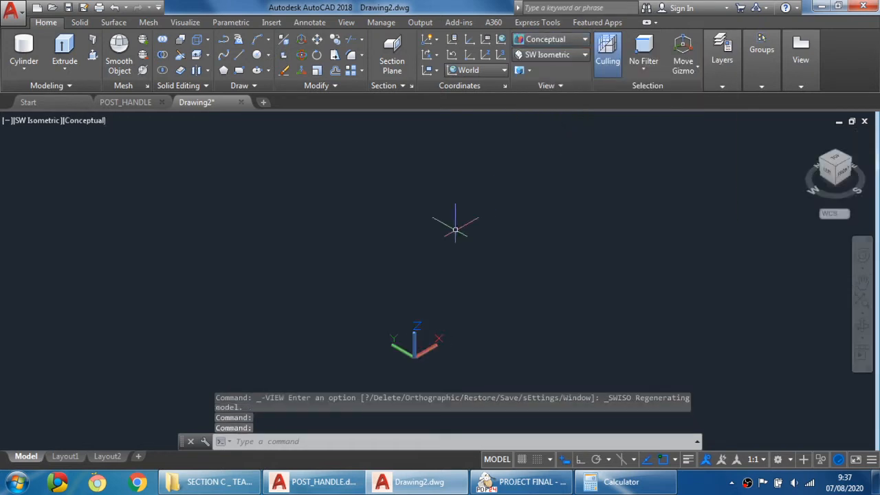
{"action": "left_click", "coordinate": [521, 459]}
{"action": "middle_click_drag", "start_coordinate": [433, 271], "coordinate": [355, 305]}
{"action": "key", "text": "Escape"}
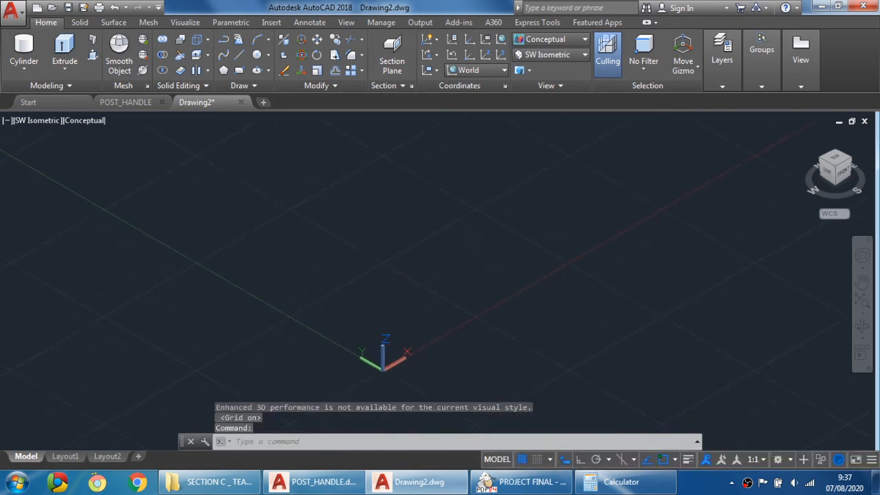
Create a box 80 long, 14 wide and 14 high near the origin as the link's body, checking the LINK drawing for its dimensions
{"action": "left_click", "coordinate": [36, 69]}
{"action": "left_click", "coordinate": [36, 91]}
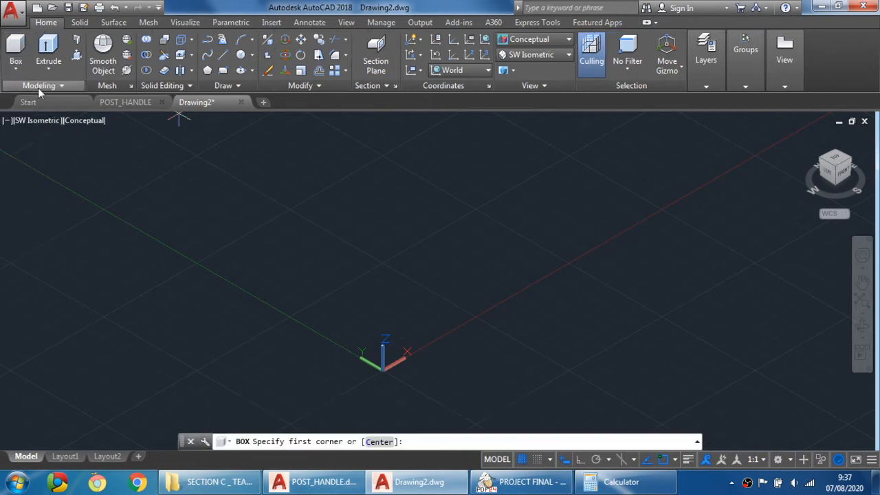
{"action": "left_click", "coordinate": [560, 485]}
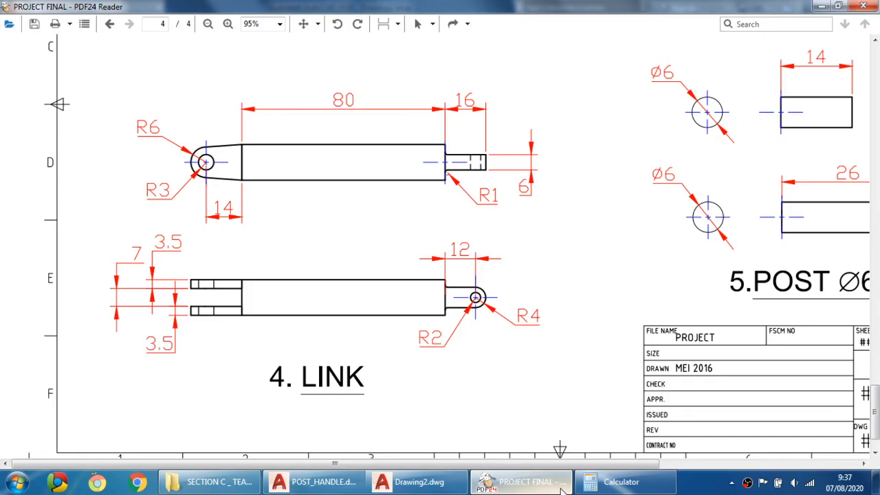
{"action": "left_click", "coordinate": [560, 485]}
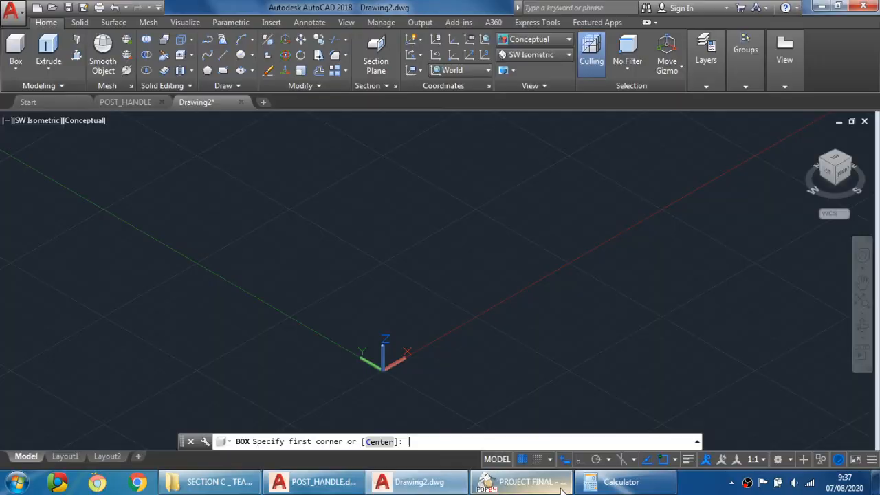
{"action": "left_click", "coordinate": [394, 307]}
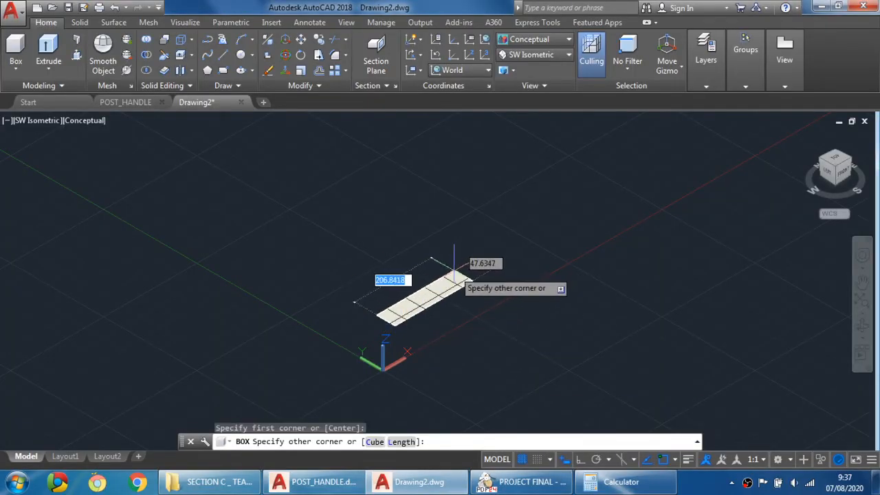
{"action": "type", "text": "80"}
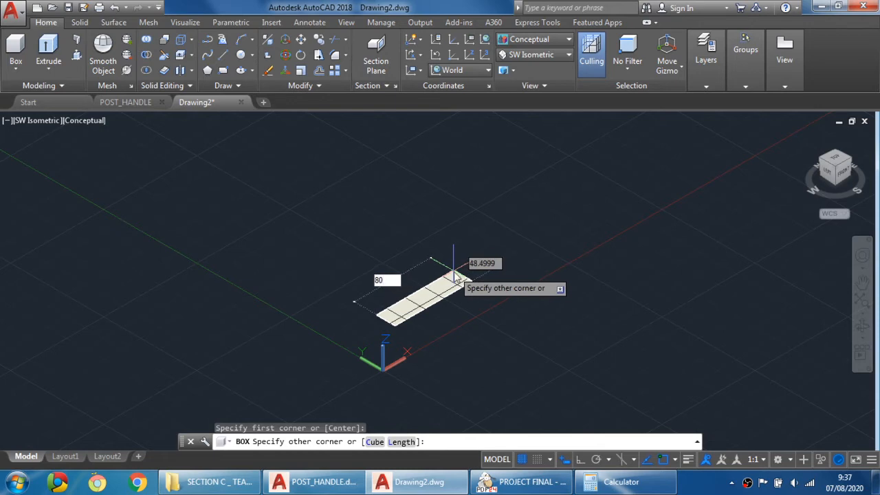
{"action": "key", "text": "Tab"}
{"action": "type", "text": "14"}
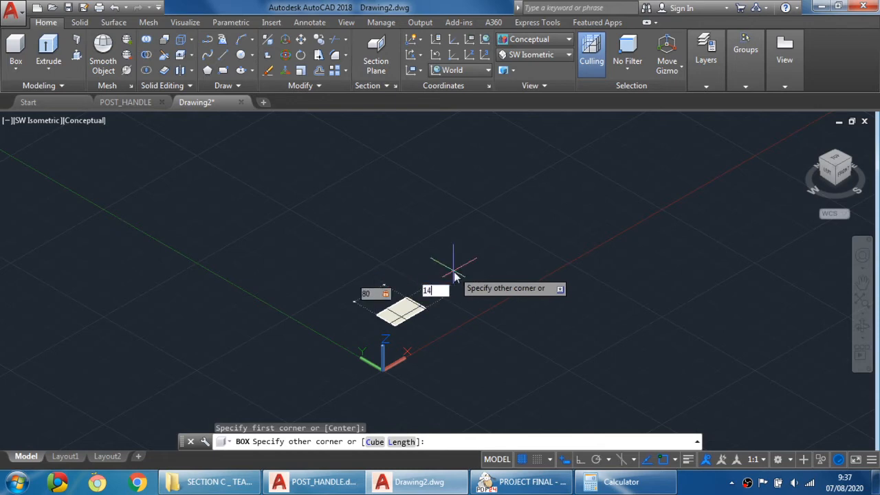
{"action": "key", "text": "Return"}
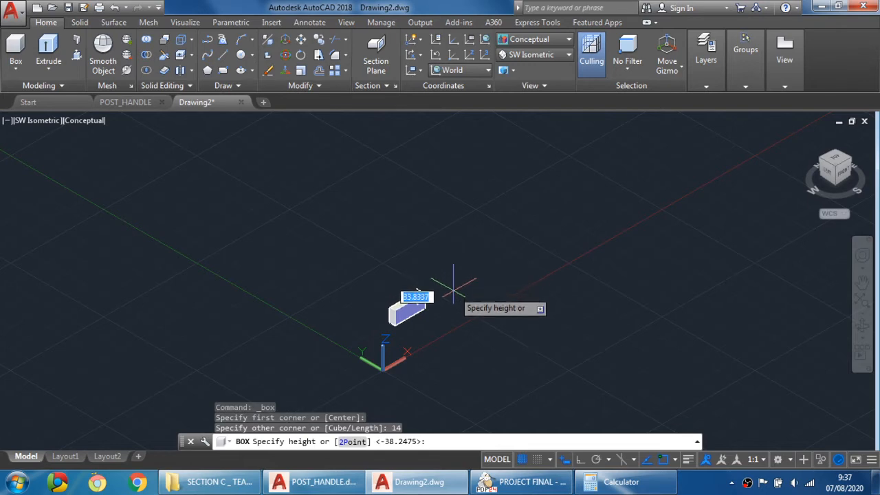
{"action": "type", "text": "14"}
{"action": "key", "text": "Return"}
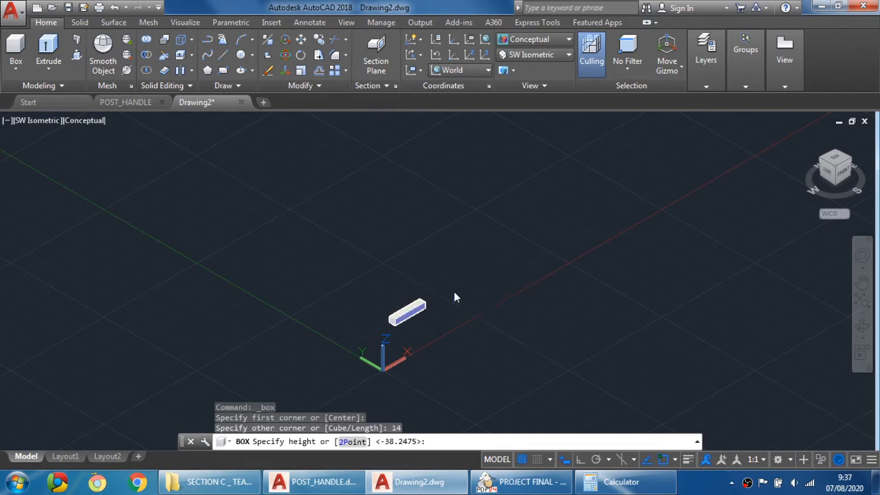
Review the LINK drawing in the PDF for the fork end's dimensions and return to the box drawing in AutoCAD
{"action": "scroll", "coordinate": [430, 308], "scroll_direction": "up", "scroll_amount": 6}
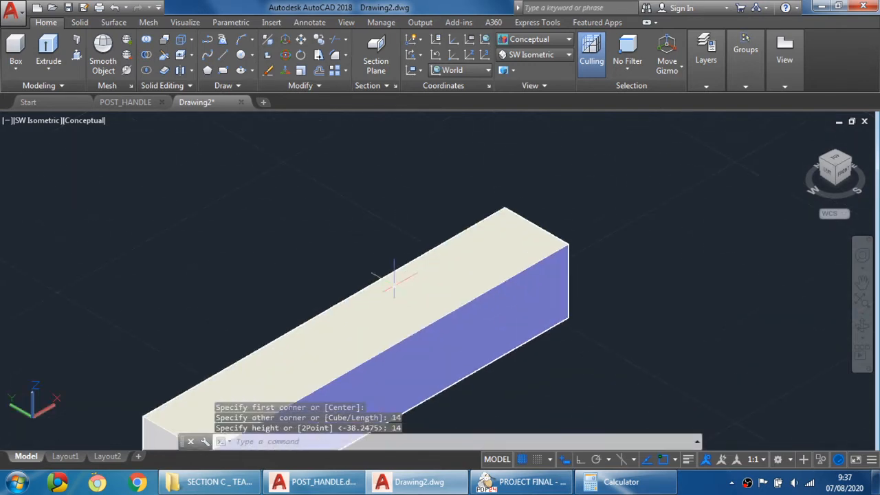
{"action": "scroll", "coordinate": [398, 275], "scroll_direction": "down", "scroll_amount": 2}
{"action": "middle_click_drag", "start_coordinate": [405, 271], "coordinate": [395, 234]}
{"action": "scroll", "coordinate": [378, 204], "scroll_direction": "up", "scroll_amount": 3}
{"action": "scroll", "coordinate": [378, 205], "scroll_direction": "down", "scroll_amount": 2}
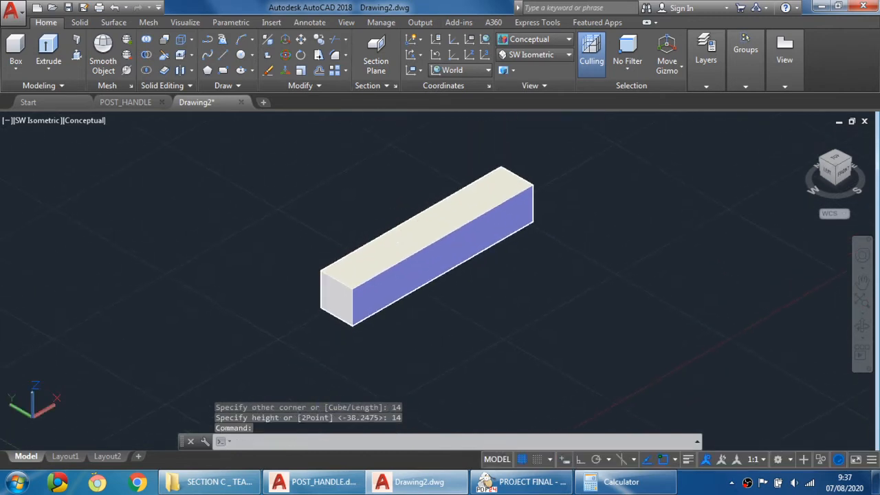
{"action": "left_click", "coordinate": [521, 481]}
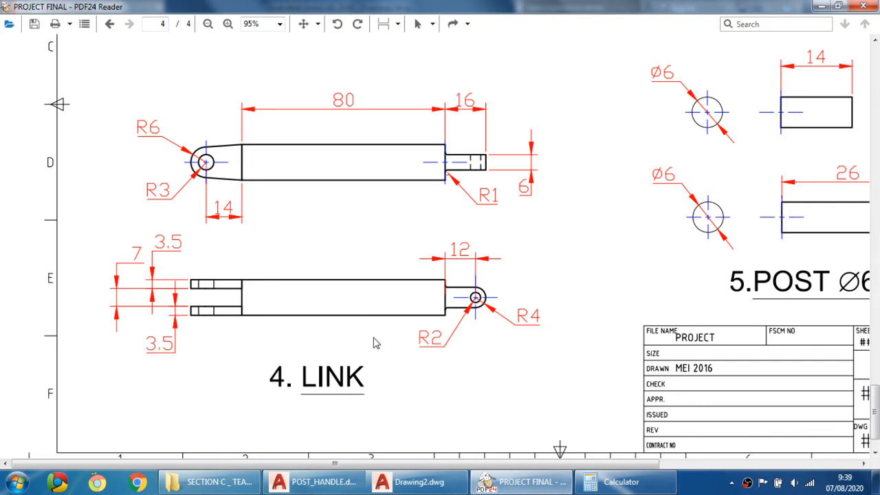
{"action": "left_click", "coordinate": [410, 484]}
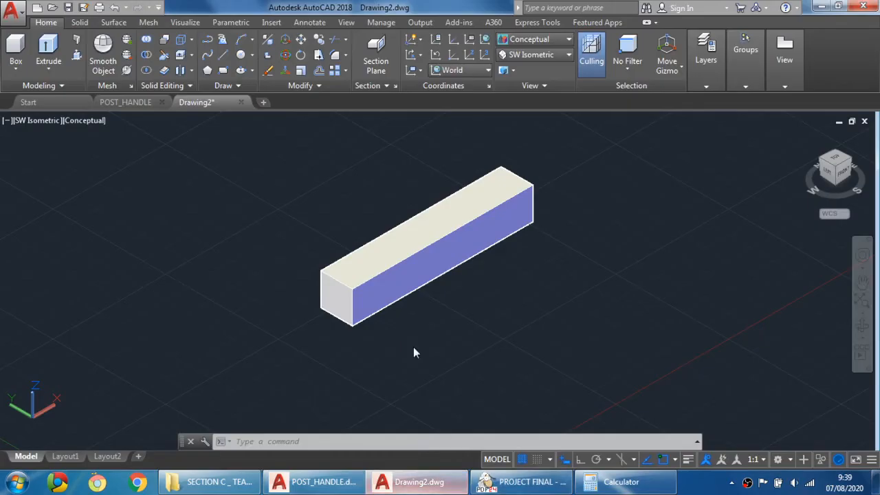
Draw a 14-long line along the Y direction in open space near the box's left end, with Ortho on
{"action": "scroll", "coordinate": [540, 268], "scroll_direction": "down", "scroll_amount": 3}
{"action": "middle_click_drag", "start_coordinate": [539, 309], "coordinate": [364, 344]}
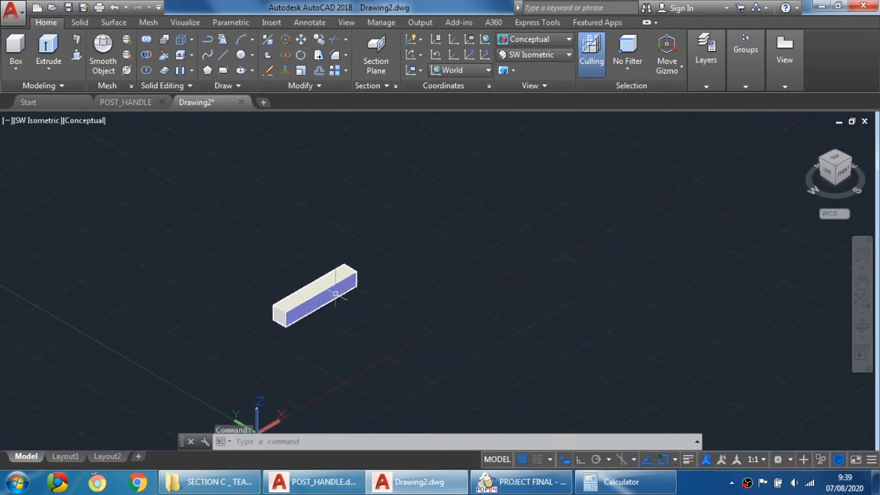
{"action": "middle_click_drag", "start_coordinate": [268, 264], "coordinate": [290, 233]}
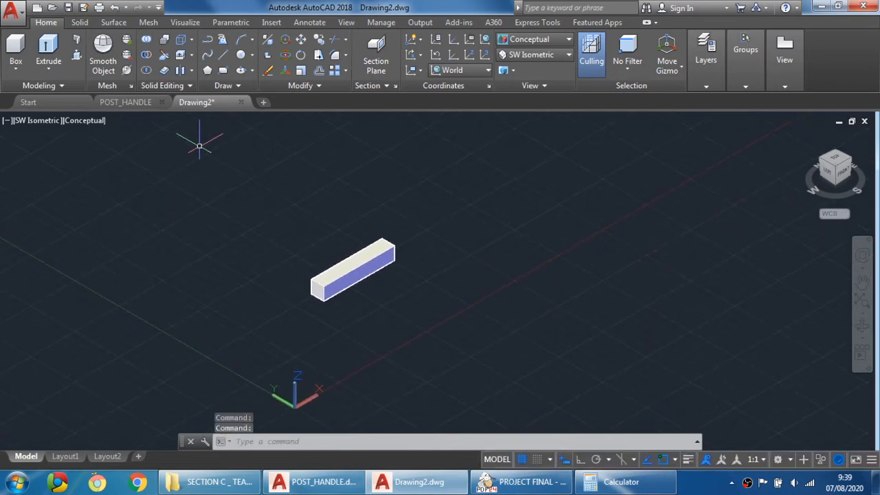
{"action": "left_click", "coordinate": [223, 55]}
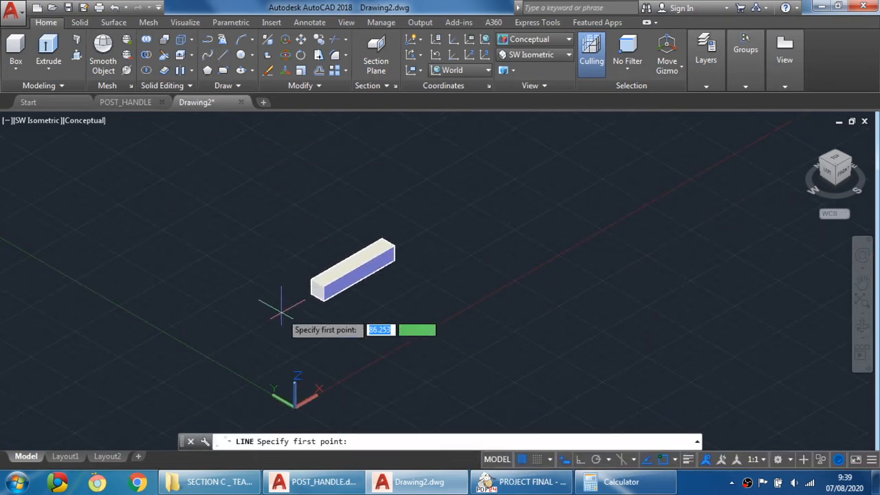
{"action": "scroll", "coordinate": [288, 302], "scroll_direction": "up", "scroll_amount": 3}
{"action": "scroll", "coordinate": [297, 306], "scroll_direction": "up", "scroll_amount": 2}
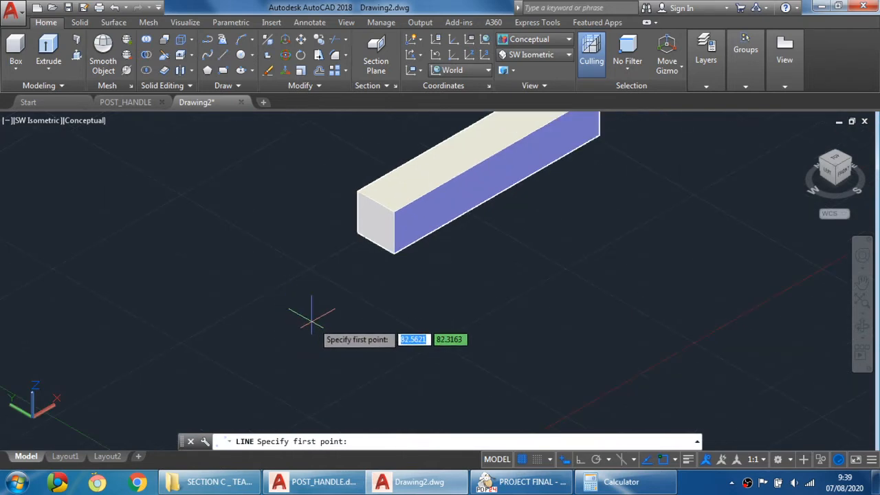
{"action": "left_click", "coordinate": [328, 322]}
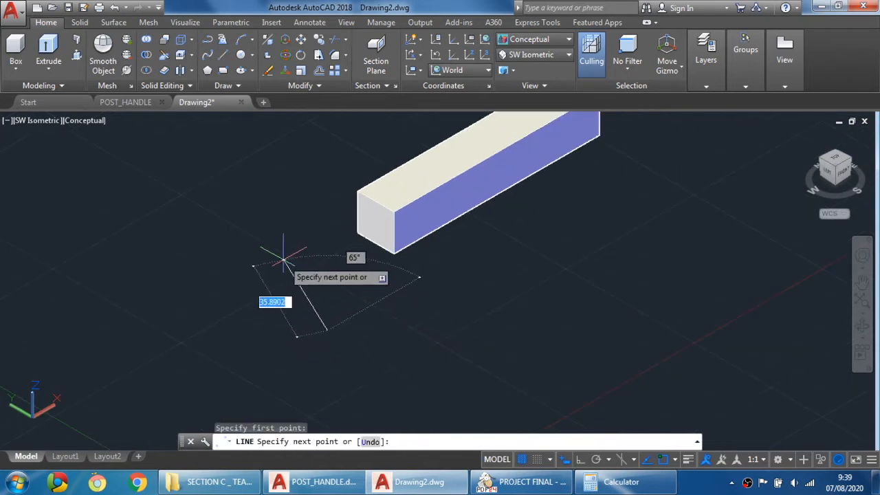
{"action": "key", "text": "F8"}
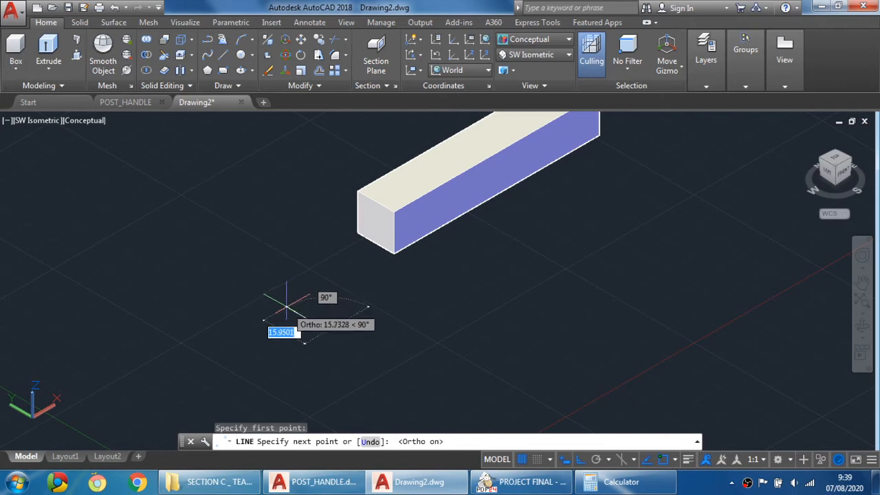
{"action": "type", "text": "14"}
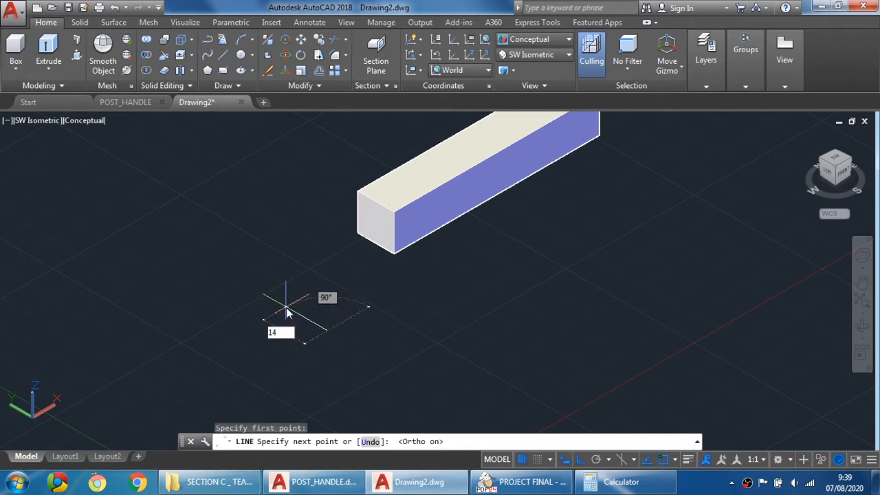
{"action": "key", "text": "Return"}
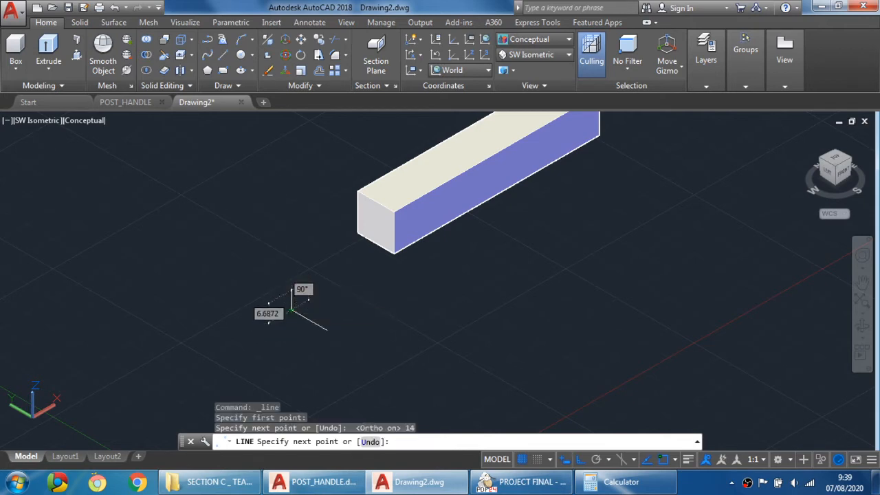
{"action": "key", "text": "Escape"}
{"action": "scroll", "coordinate": [304, 327], "scroll_direction": "up", "scroll_amount": 2}
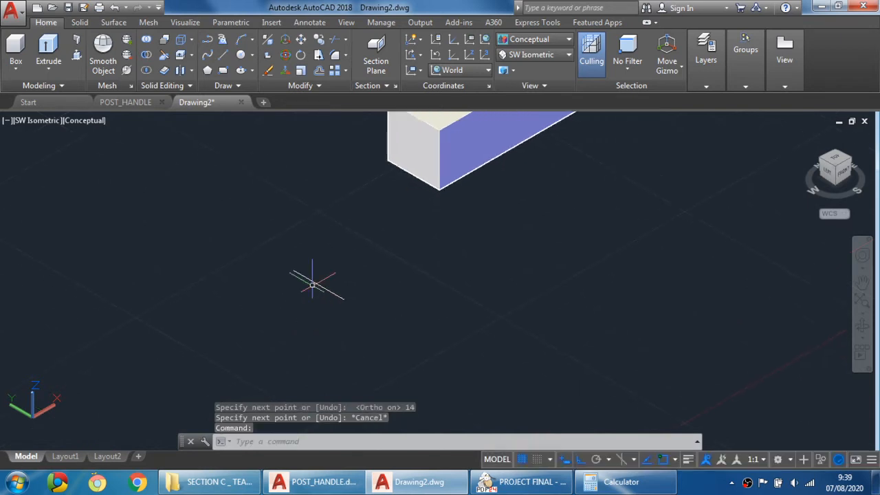
Draw a 14-long line from the midpoint of that line, perpendicular to it in the negative X direction
{"action": "left_click", "coordinate": [223, 55]}
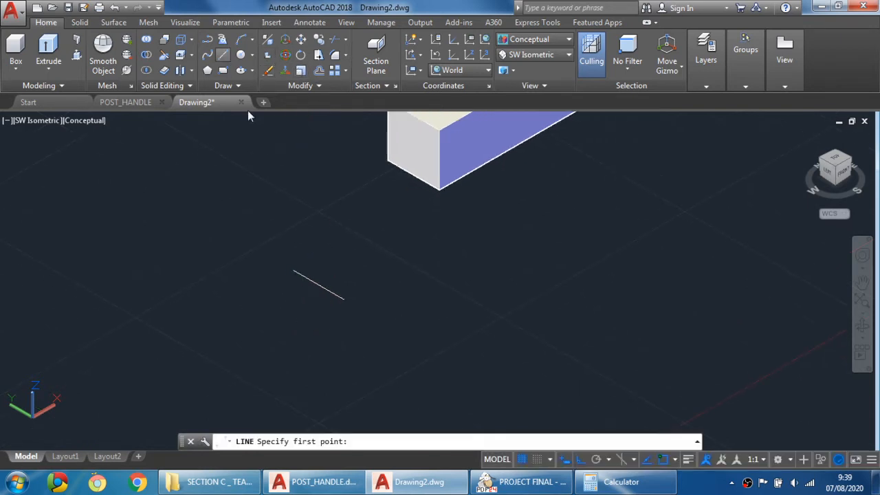
{"action": "right_click", "coordinate": [344, 247], "text": "shift"}
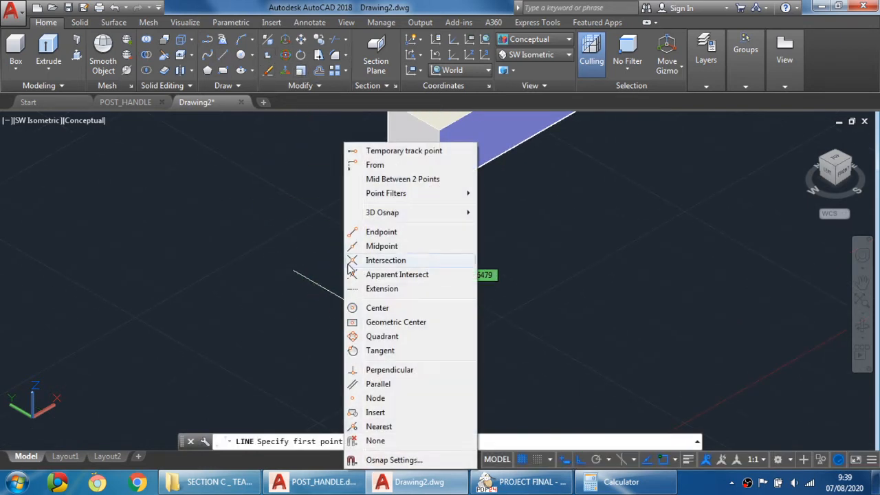
{"action": "left_click", "coordinate": [375, 244]}
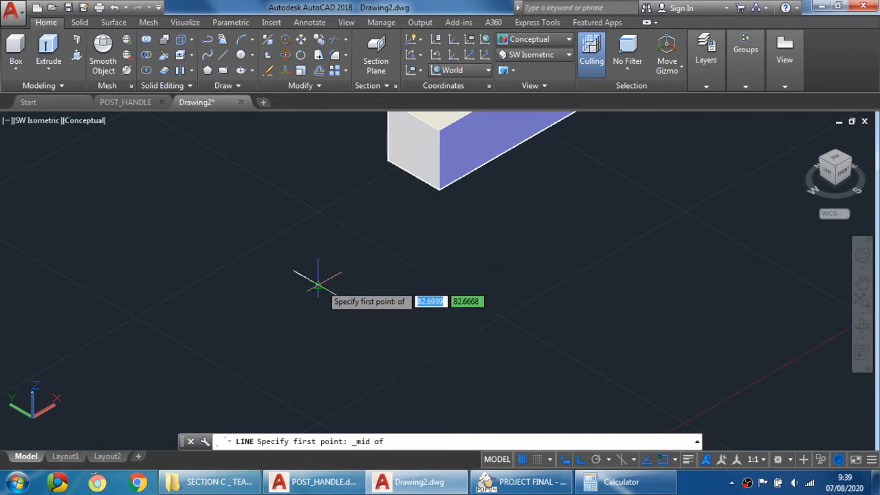
{"action": "left_click", "coordinate": [317, 283]}
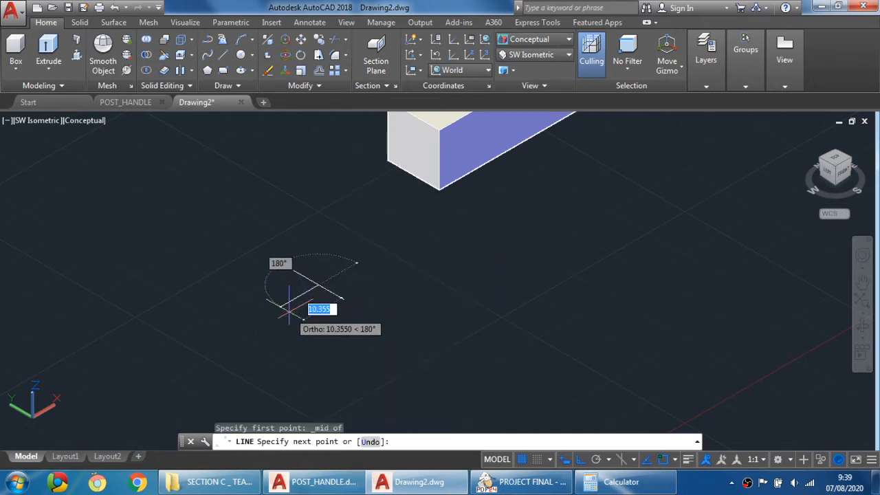
{"action": "type", "text": "1"}
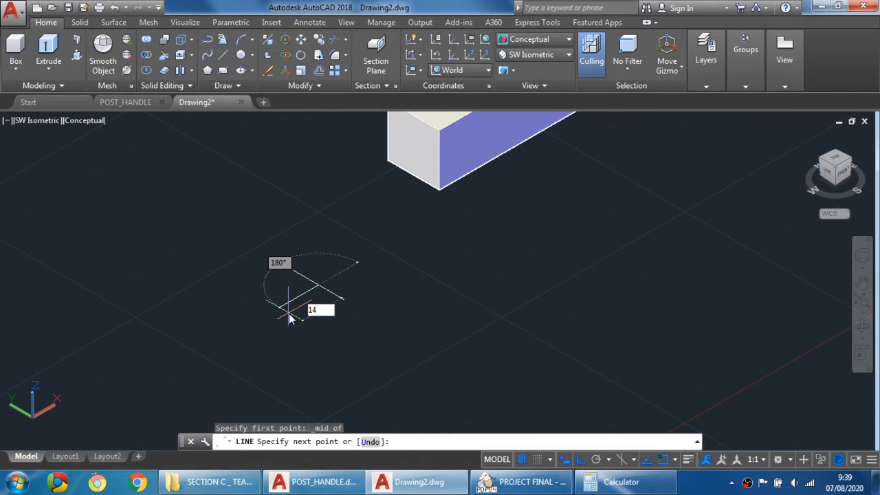
{"action": "type", "text": "4"}
{"action": "key", "text": "Return"}
{"action": "key", "text": "Escape"}
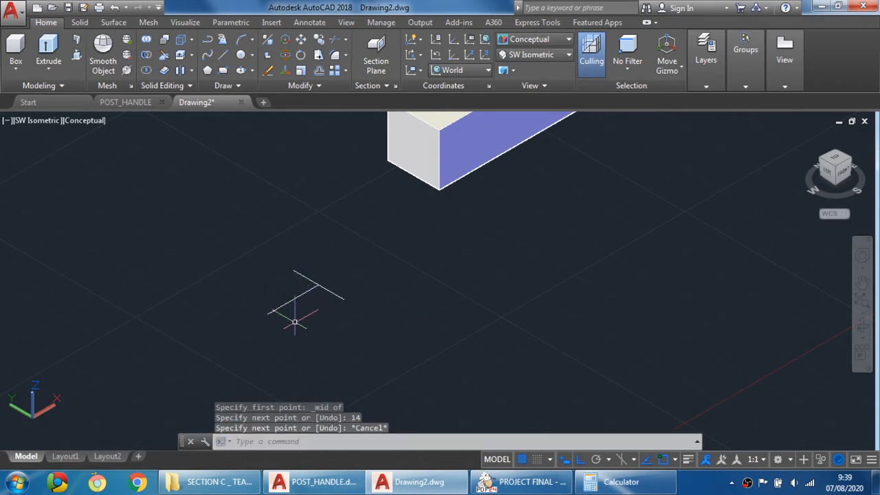
Check the perpendicular line's length and the hole and outer radii at the link's fork end in the PDF, returning to Drawing2
{"action": "scroll", "coordinate": [294, 322], "scroll_direction": "up", "scroll_amount": 2}
{"action": "middle_click_drag", "start_coordinate": [302, 302], "coordinate": [323, 280]}
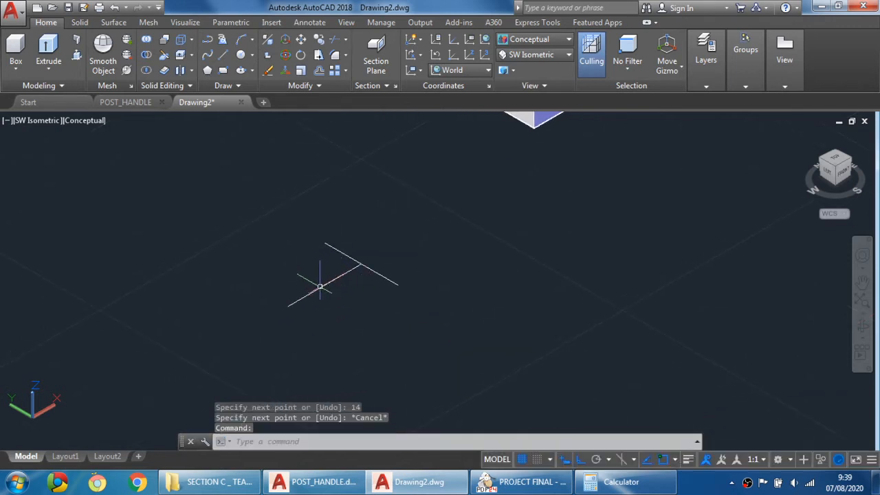
{"action": "left_click", "coordinate": [320, 286]}
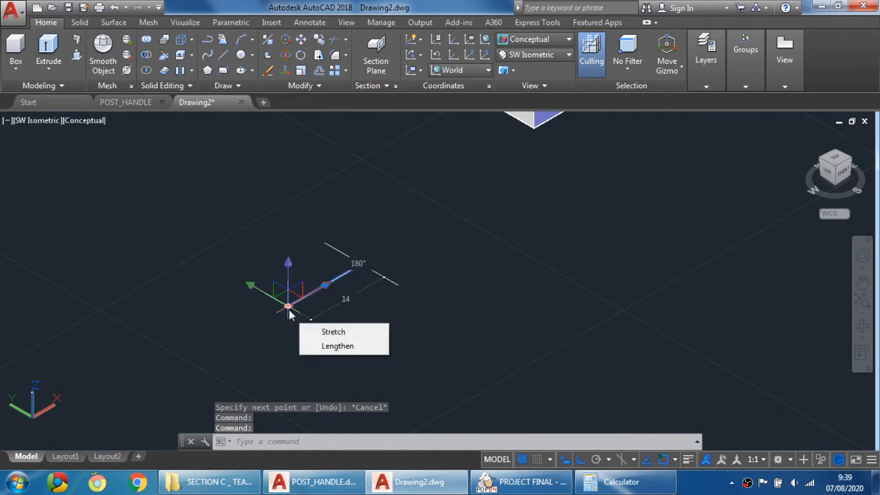
{"action": "key", "text": "Escape"}
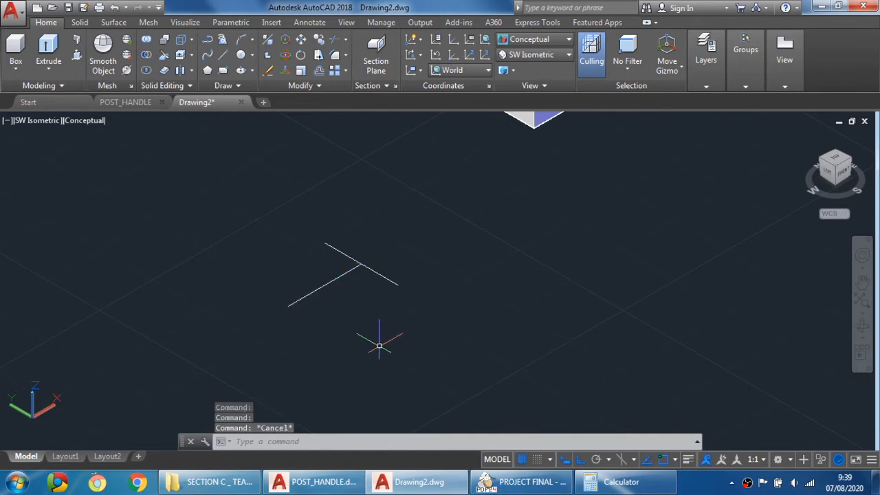
{"action": "left_click", "coordinate": [317, 481]}
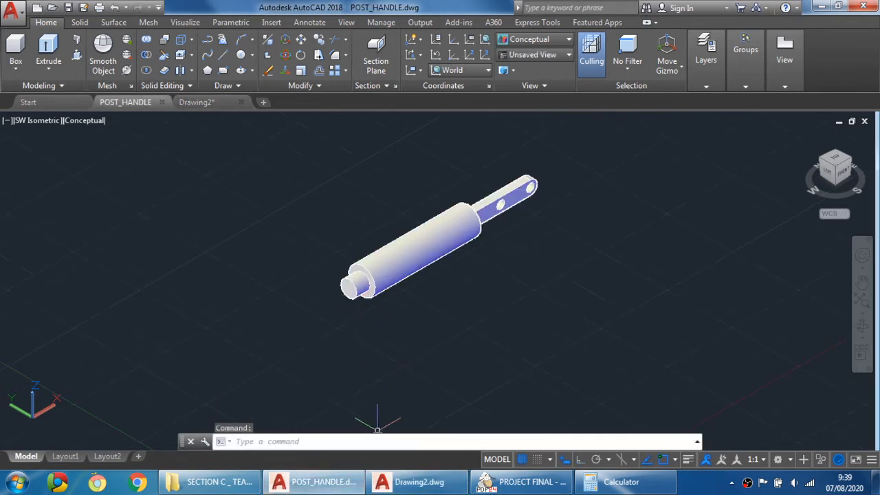
{"action": "left_click", "coordinate": [419, 481]}
{"action": "left_click", "coordinate": [522, 481]}
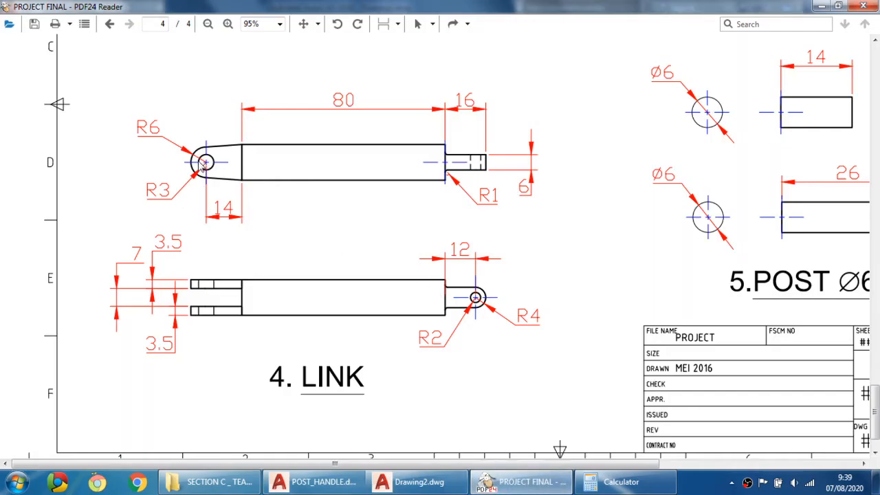
{"action": "left_click", "coordinate": [413, 481]}
{"action": "key", "text": "Escape"}
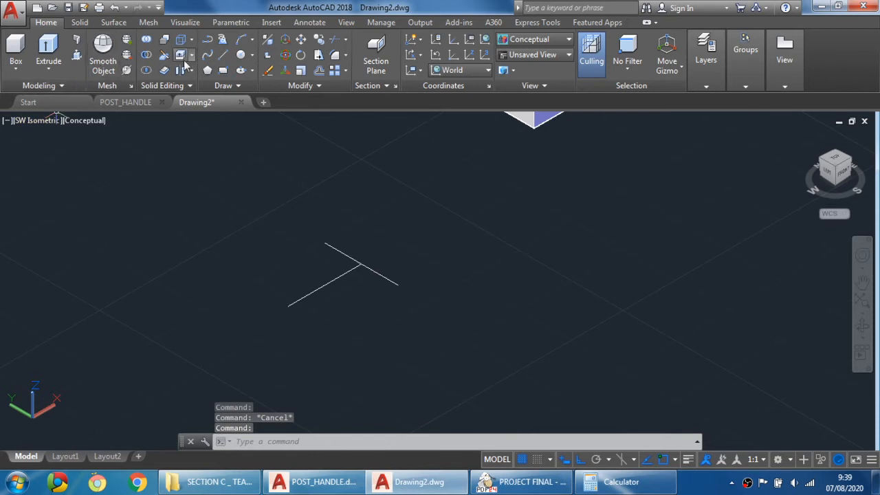
Draw two concentric circles of radius 3 and 6 centred on the free end of the perpendicular line
{"action": "left_click", "coordinate": [241, 55]}
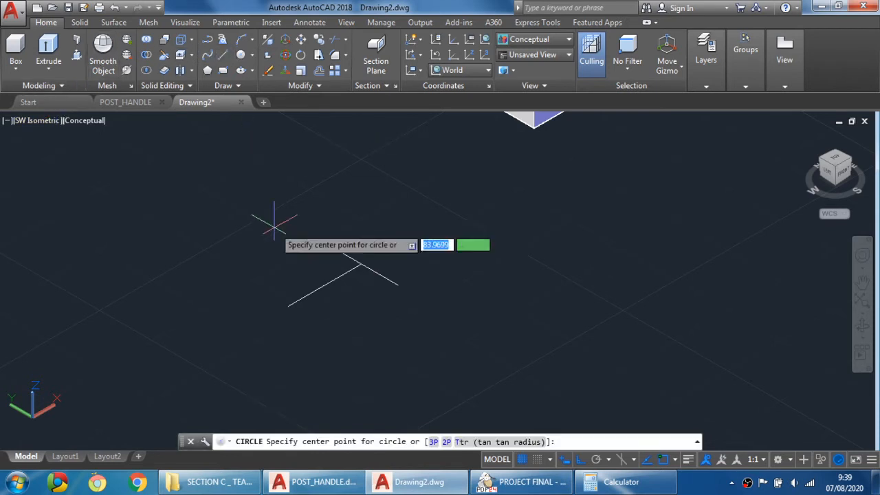
{"action": "left_click", "coordinate": [287, 304]}
{"action": "type", "text": "3"}
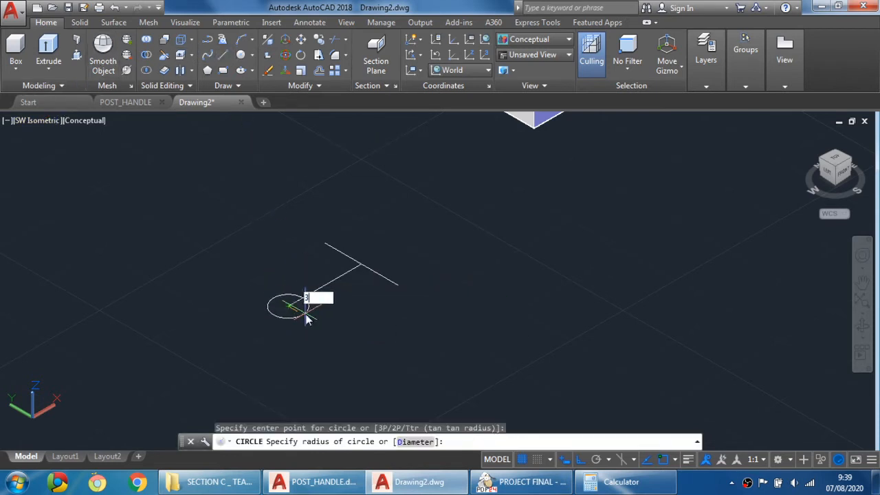
{"action": "key", "text": "Return"}
{"action": "left_click", "coordinate": [240, 55]}
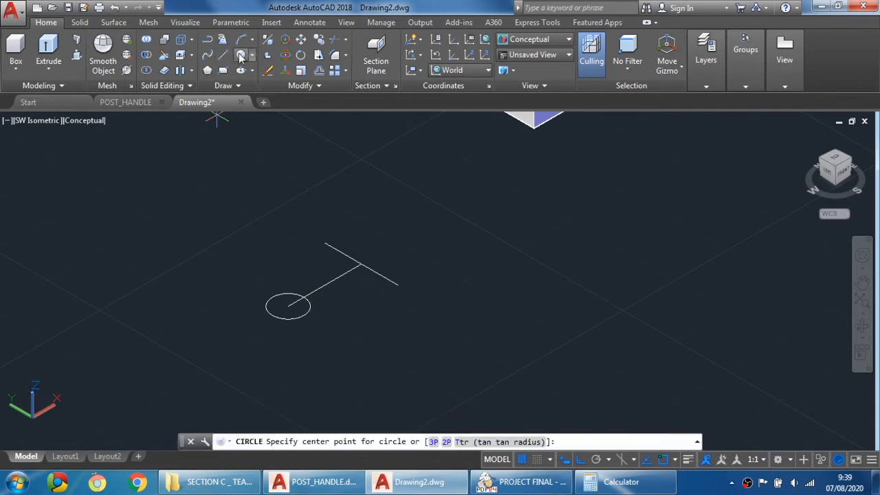
{"action": "left_click", "coordinate": [287, 305]}
{"action": "type", "text": "6"}
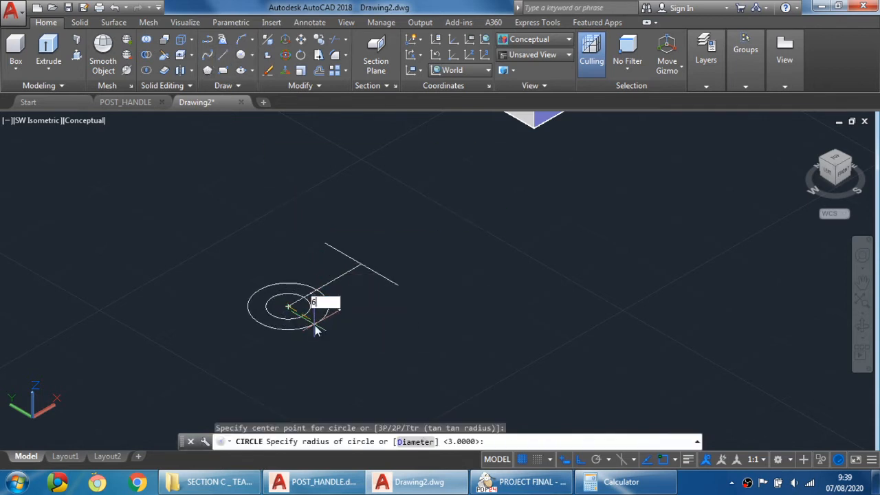
{"action": "key", "text": "Return"}
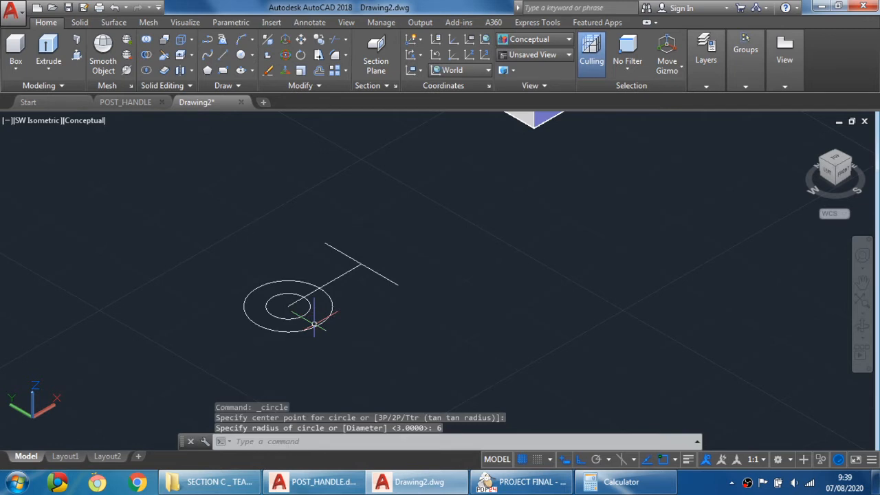
Check the length of the cross line opposite the circles and clear the selection
{"action": "left_click", "coordinate": [397, 282]}
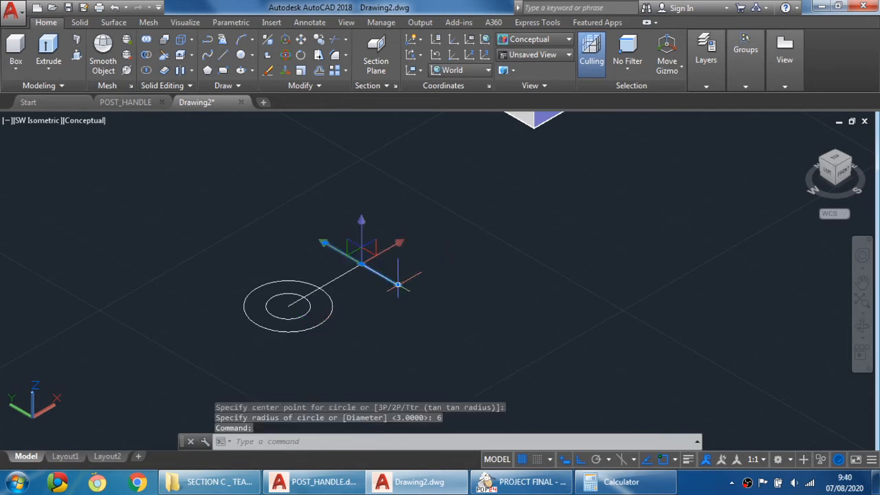
{"action": "mouse_move", "coordinate": [398, 285]}
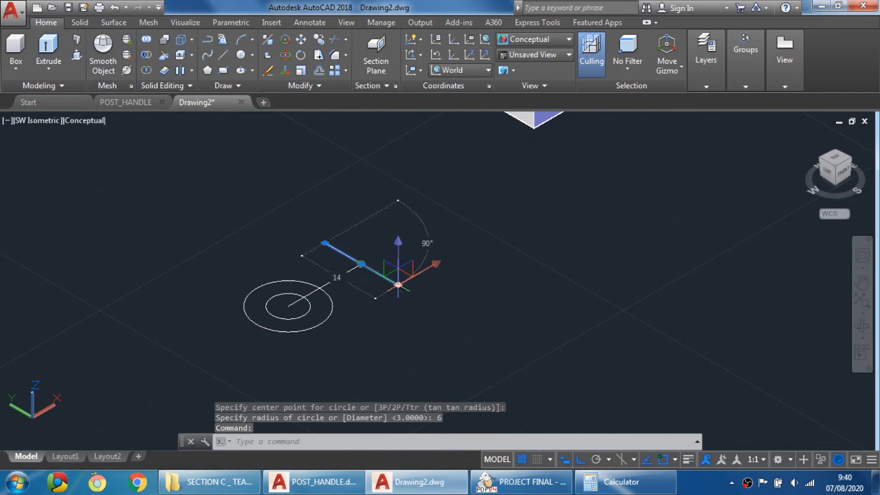
{"action": "key", "text": "Escape"}
{"action": "key", "text": "Escape"}
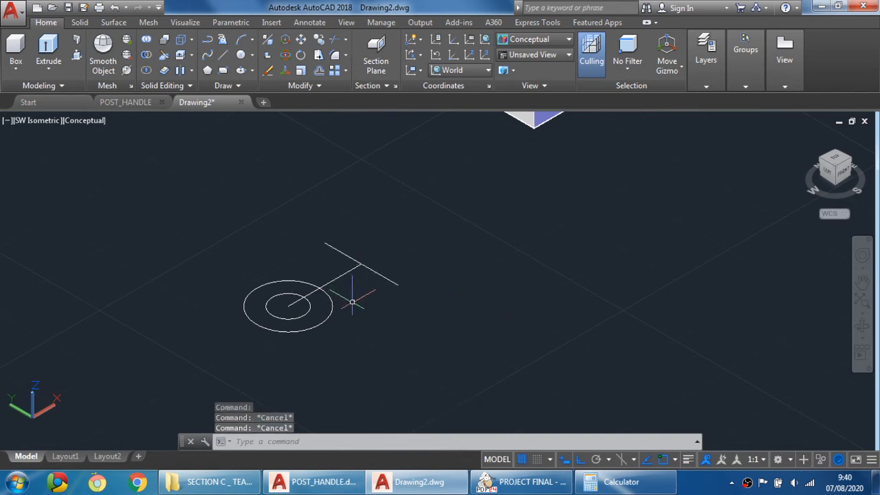
With ortho off, draw a line from the cross line's positive-Y end tangent to the outer circle
{"action": "middle_click_drag", "start_coordinate": [351, 300], "coordinate": [353, 342], "text": "shift"}
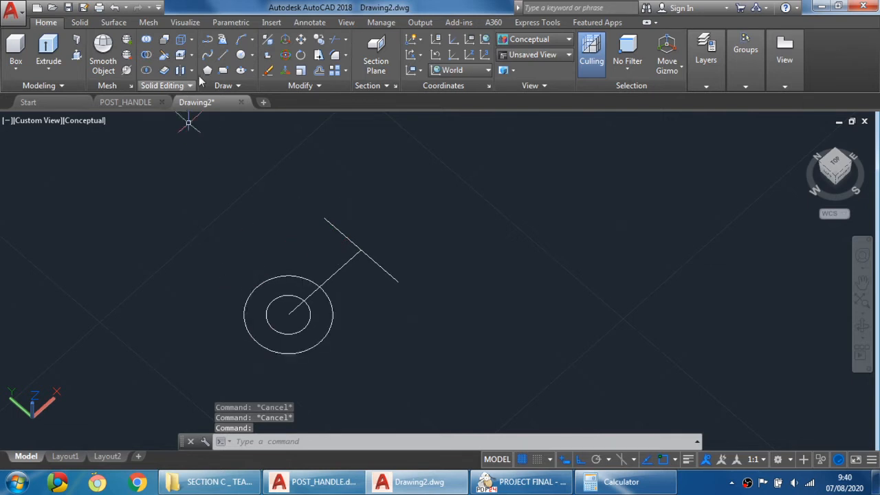
{"action": "left_click", "coordinate": [223, 57]}
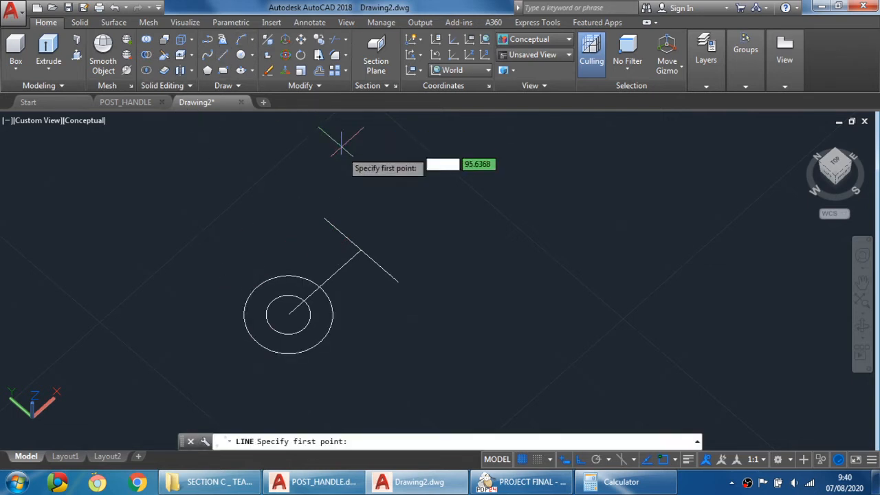
{"action": "left_click", "coordinate": [323, 218]}
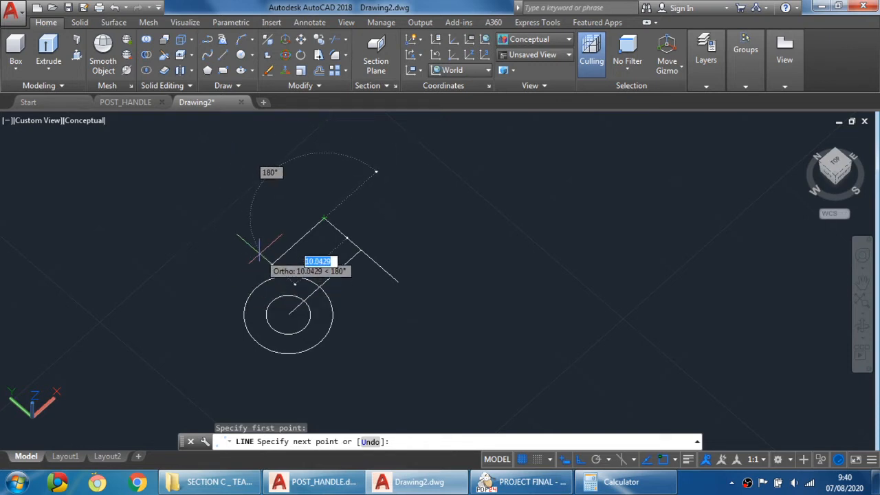
{"action": "key", "text": "F8"}
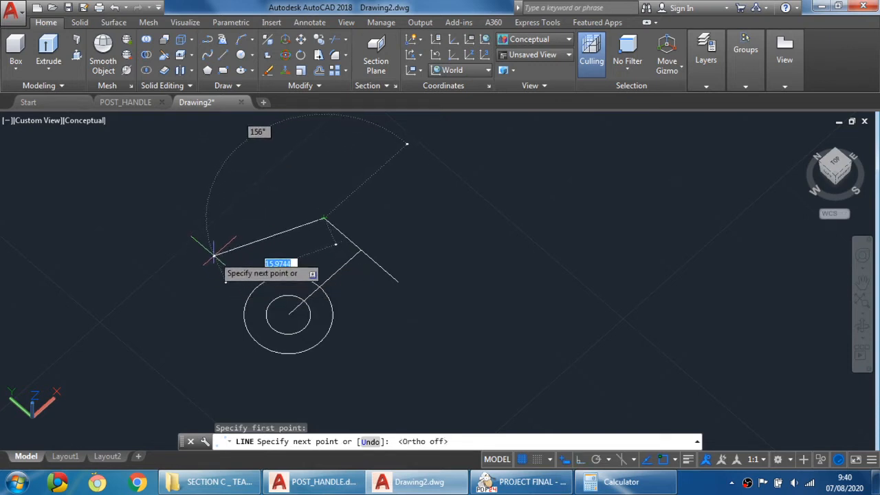
{"action": "right_click", "coordinate": [214, 256], "text": "shift"}
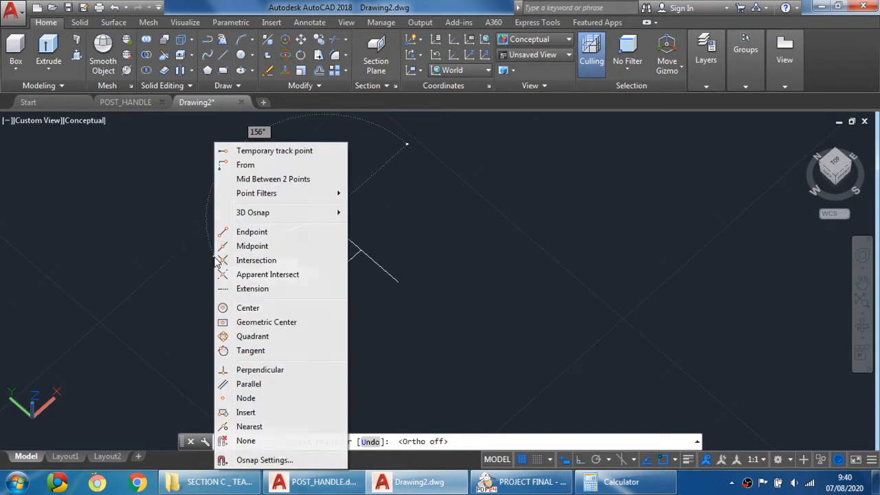
{"action": "left_click", "coordinate": [250, 350]}
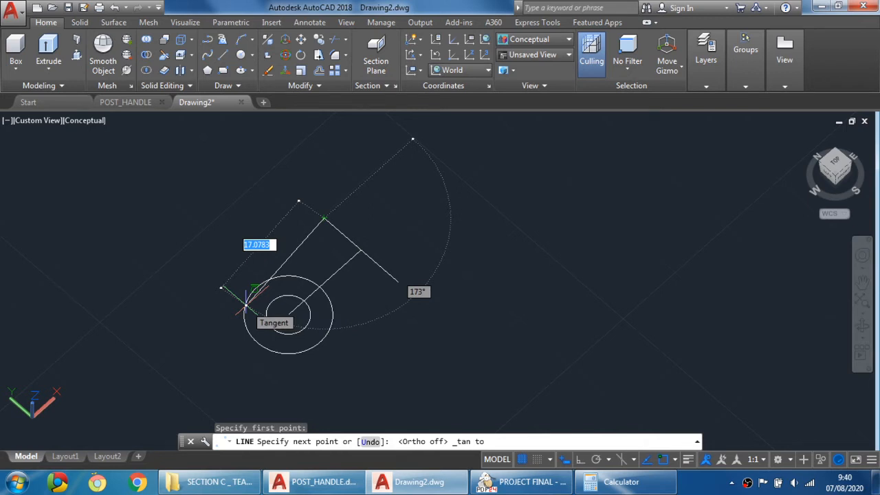
{"action": "left_click", "coordinate": [248, 295]}
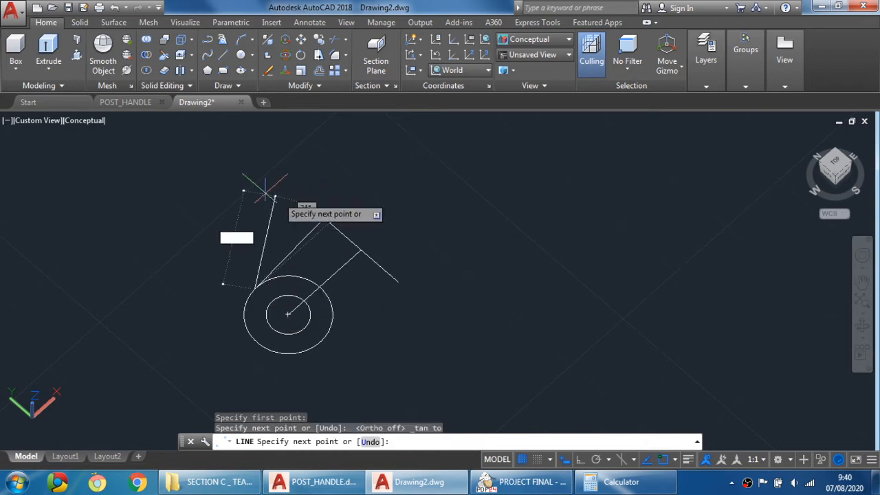
{"action": "key", "text": "Escape"}
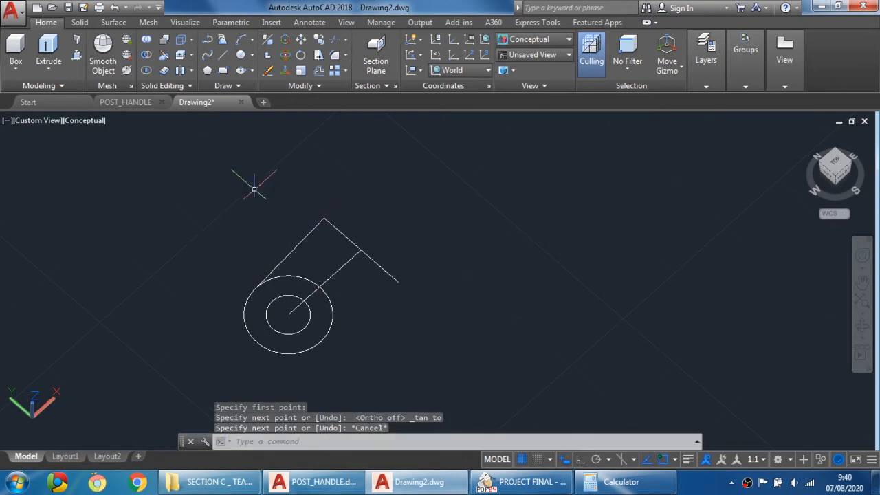
Draw a second line from the cross line's negative-Y end tangent to the other side of the outer circle
{"action": "left_click", "coordinate": [222, 55]}
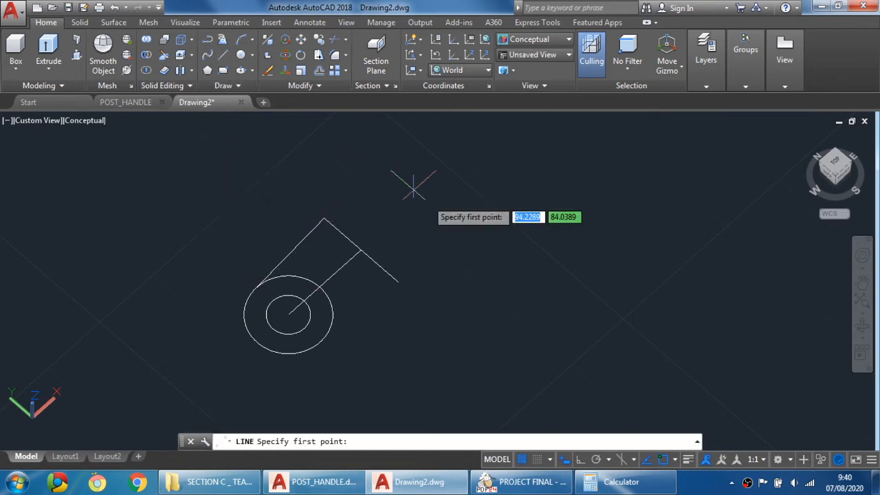
{"action": "left_click", "coordinate": [398, 281]}
{"action": "right_click", "coordinate": [360, 362], "text": "shift"}
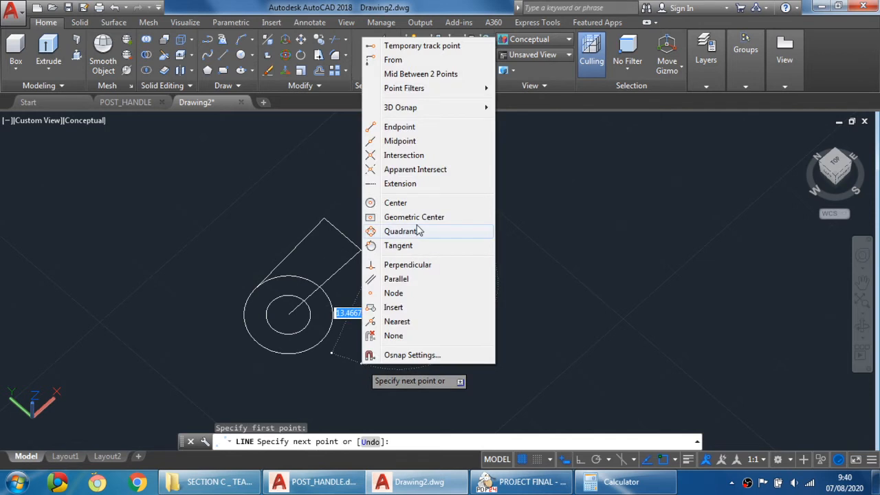
{"action": "left_click", "coordinate": [406, 247]}
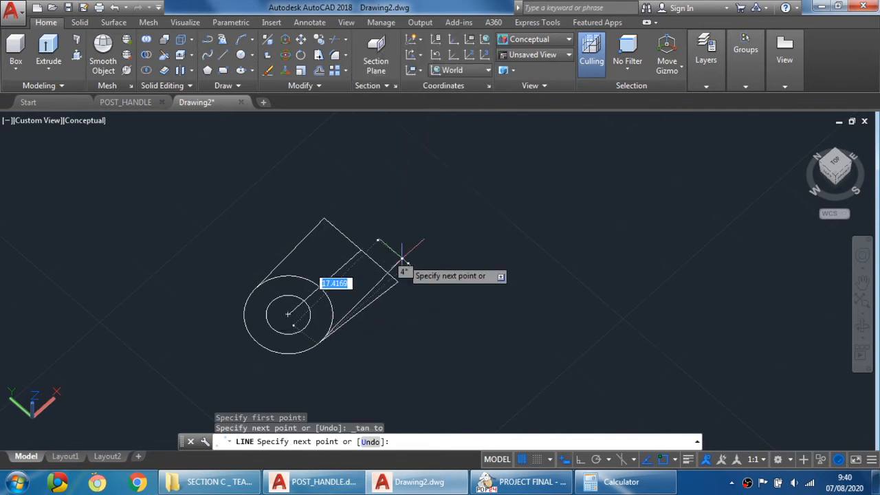
{"action": "key", "text": "Escape"}
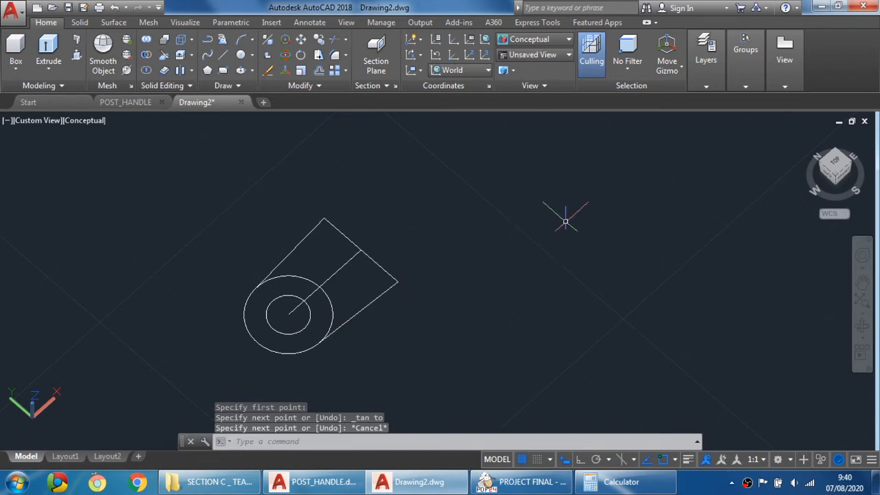
Erase the construction line joining the circles' centre to the midpoint of the cross line
{"action": "left_click", "coordinate": [268, 70]}
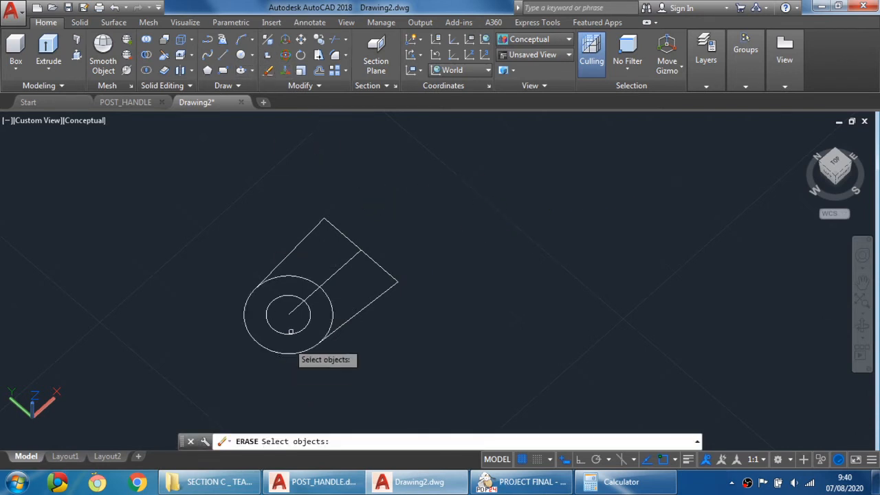
{"action": "left_click", "coordinate": [330, 273]}
{"action": "key", "text": "Return"}
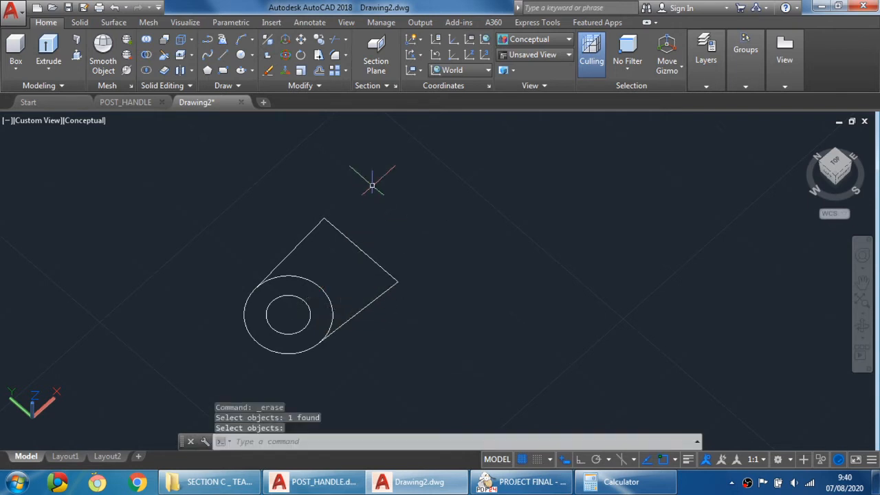
Trim away the part of the outer circle lying between the two slanted lines to form the rounded lug profile
{"action": "left_click", "coordinate": [337, 42]}
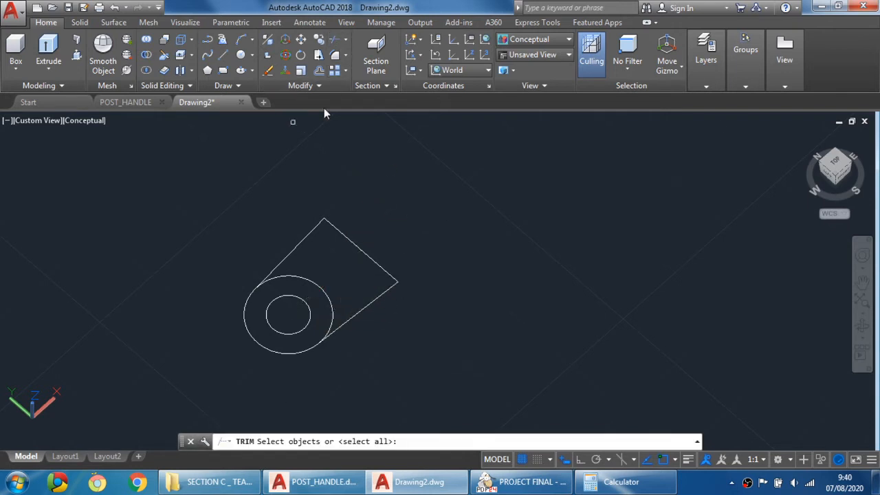
{"action": "left_click", "coordinate": [284, 260]}
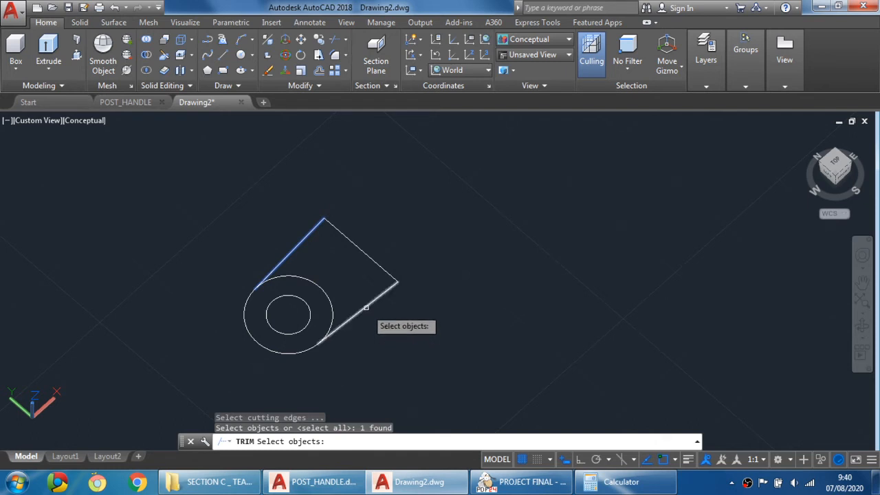
{"action": "left_click", "coordinate": [364, 309]}
{"action": "key", "text": "Return"}
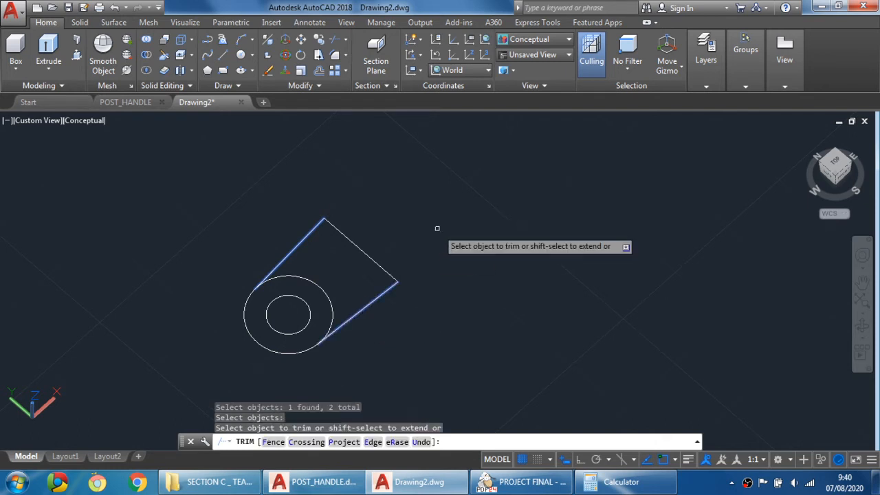
{"action": "left_click", "coordinate": [322, 287]}
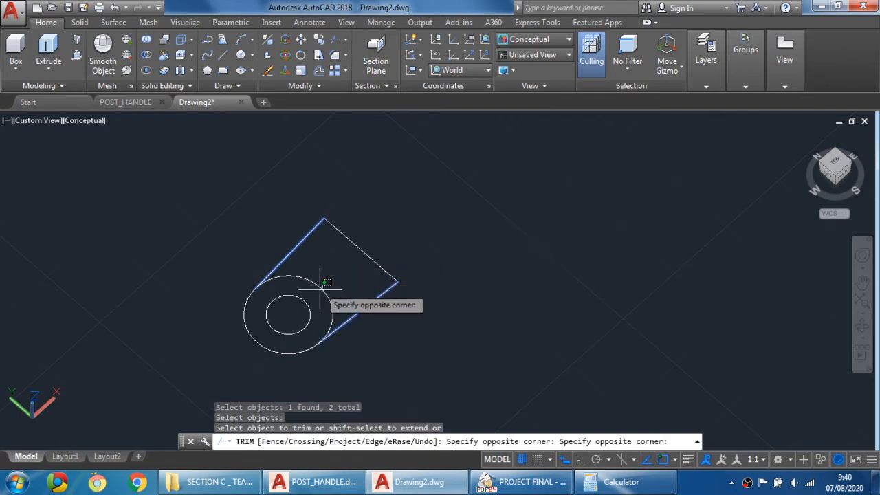
{"action": "left_click", "coordinate": [319, 291]}
{"action": "key", "text": "Escape"}
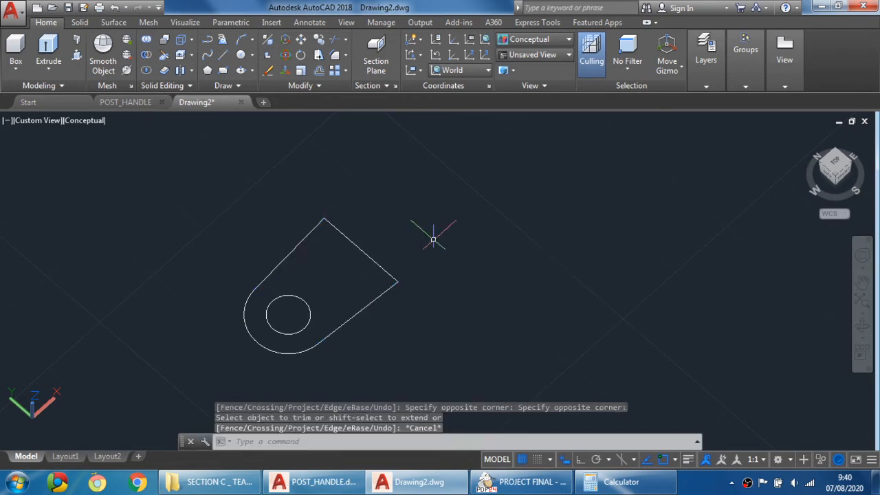
Check the LINK dimensions in the PROJECT FINAL PDF and Presspull the lug profile around its hole to a height of 3.5
{"action": "scroll", "coordinate": [431, 237], "scroll_direction": "down", "scroll_amount": 2}
{"action": "scroll", "coordinate": [415, 288], "scroll_direction": "down", "scroll_amount": 2}
{"action": "middle_click_drag", "start_coordinate": [414, 290], "coordinate": [398, 248], "text": "shift"}
{"action": "scroll", "coordinate": [398, 247], "scroll_direction": "up", "scroll_amount": 2}
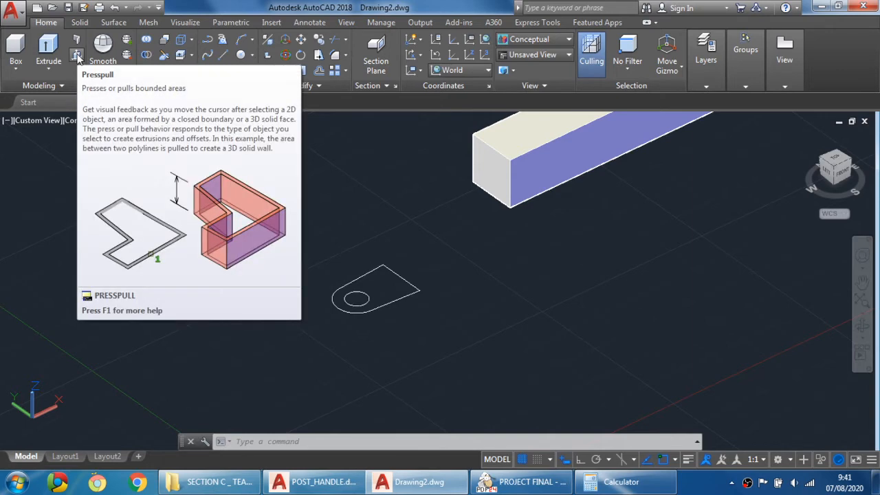
{"action": "left_click", "coordinate": [316, 482]}
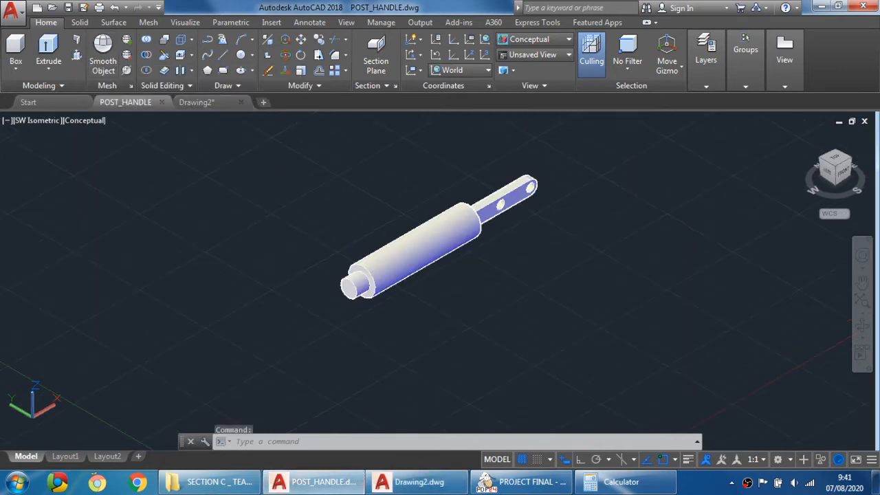
{"action": "left_click", "coordinate": [523, 482]}
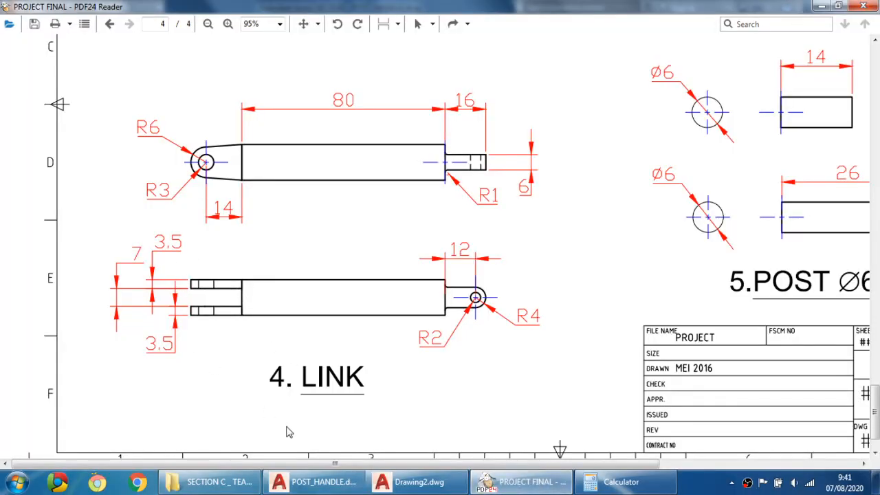
{"action": "left_click", "coordinate": [389, 478]}
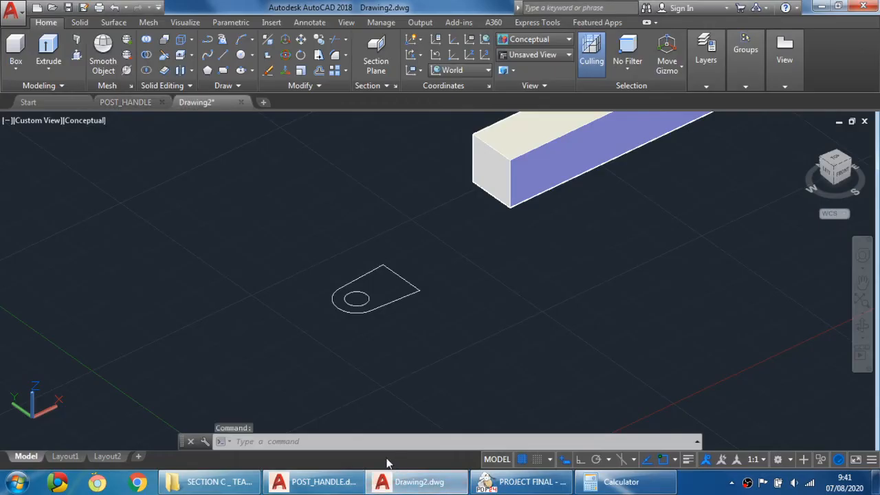
{"action": "left_click", "coordinate": [75, 57]}
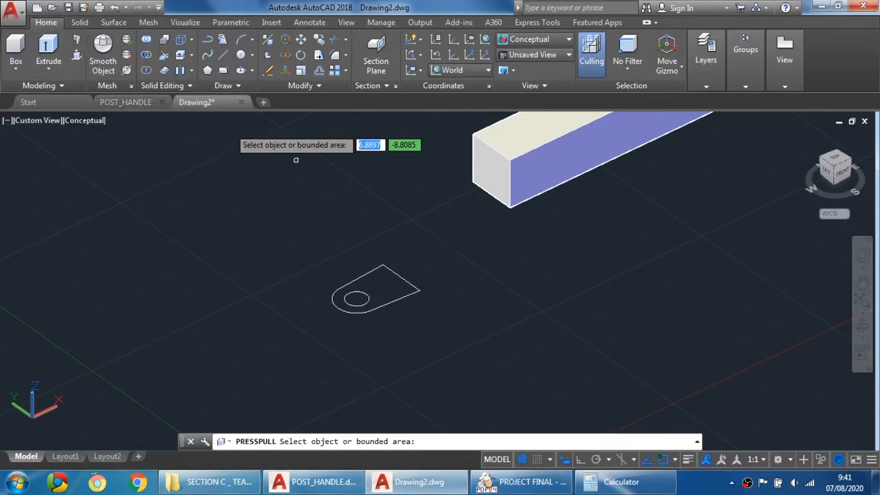
{"action": "left_click", "coordinate": [387, 289]}
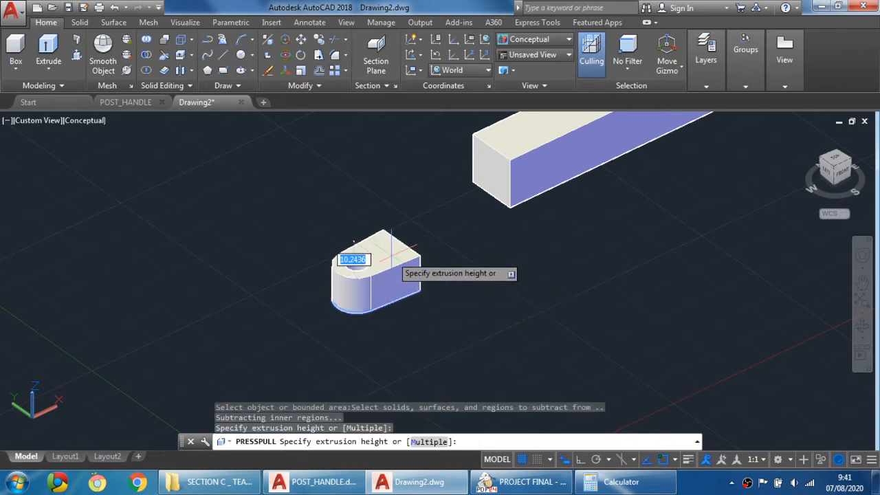
{"action": "type", "text": "3.5"}
{"action": "key", "text": "Return"}
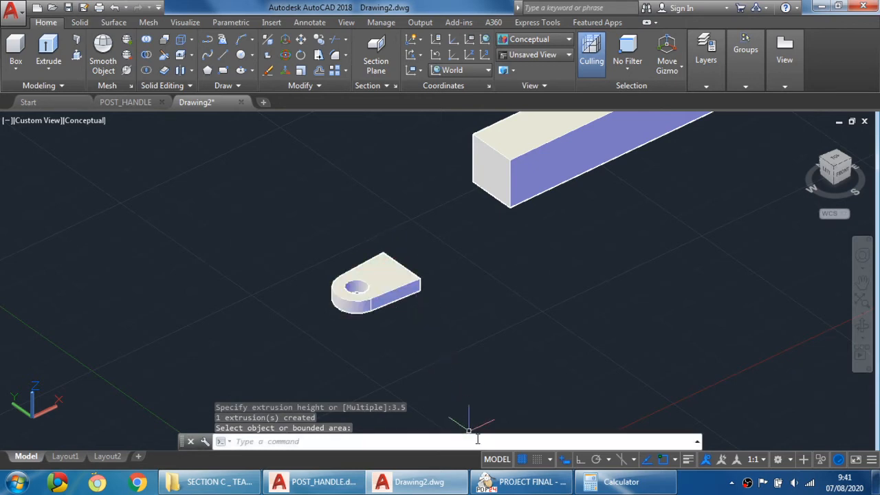
Check the LINK views in the PDF and 3D-rotate the lug solid about the X axis with Ortho on so it stands upright
{"action": "scroll", "coordinate": [472, 350], "scroll_direction": "down", "scroll_amount": 4}
{"action": "middle_click_drag", "start_coordinate": [472, 349], "coordinate": [411, 332]}
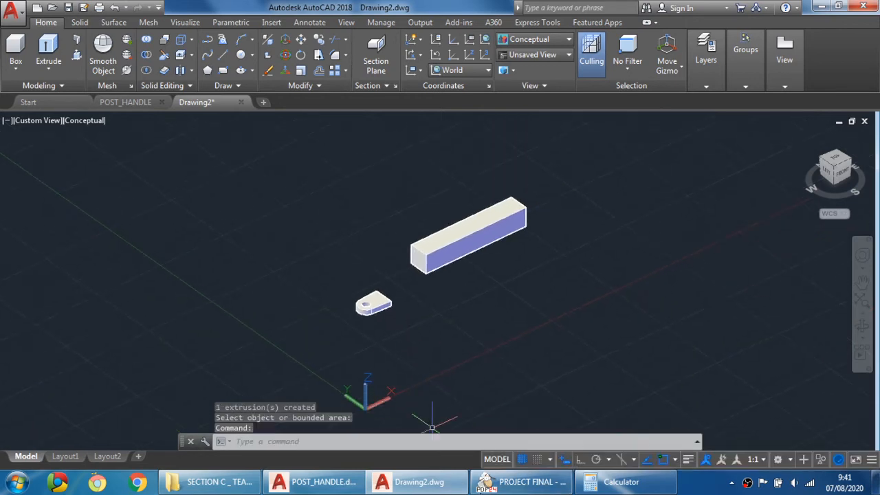
{"action": "left_click", "coordinate": [493, 483]}
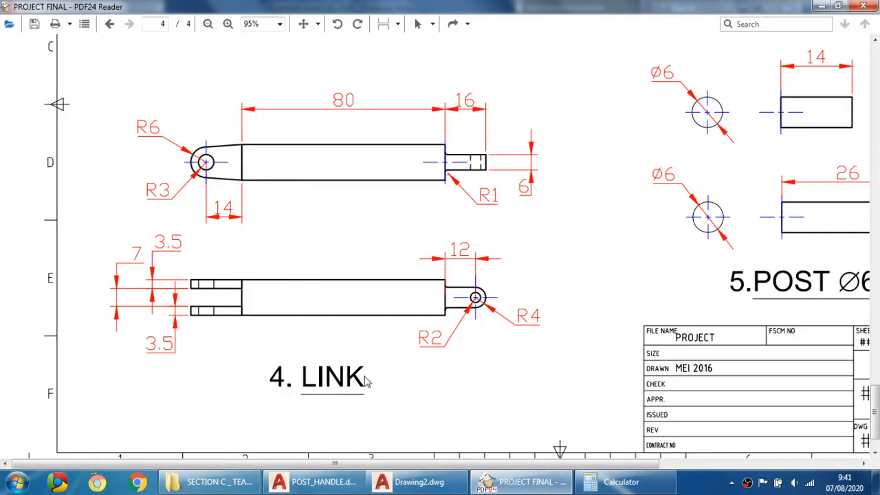
{"action": "left_click", "coordinate": [413, 482]}
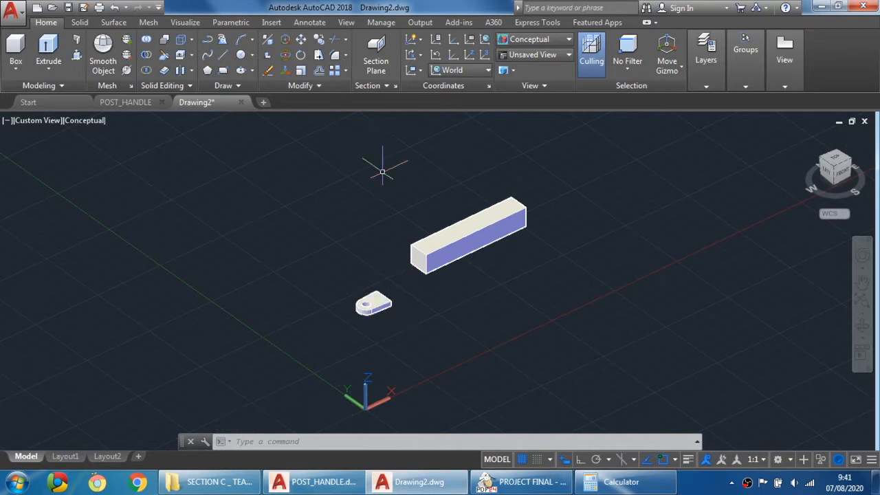
{"action": "scroll", "coordinate": [371, 334], "scroll_direction": "up", "scroll_amount": 3}
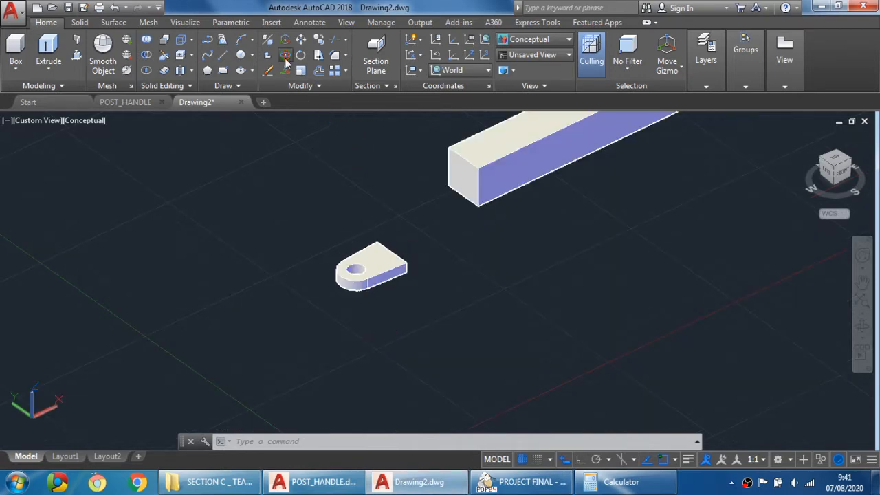
{"action": "left_click", "coordinate": [287, 60]}
{"action": "left_click", "coordinate": [385, 268]}
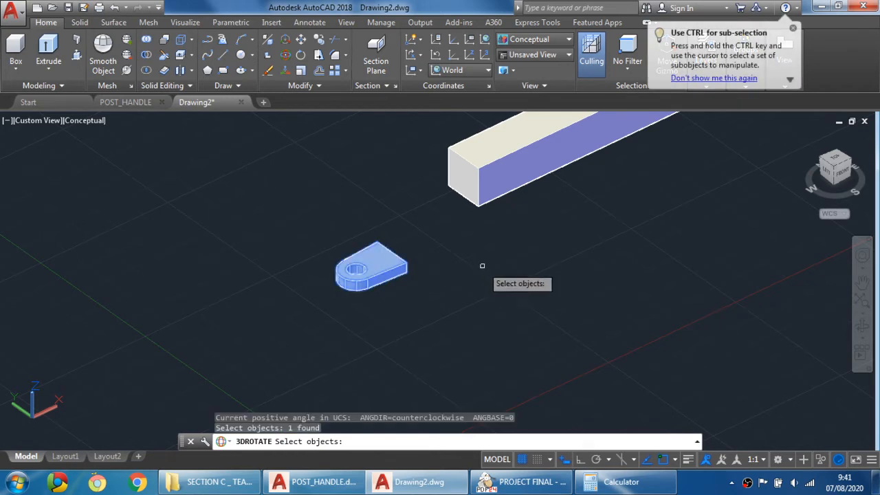
{"action": "key", "text": "Return"}
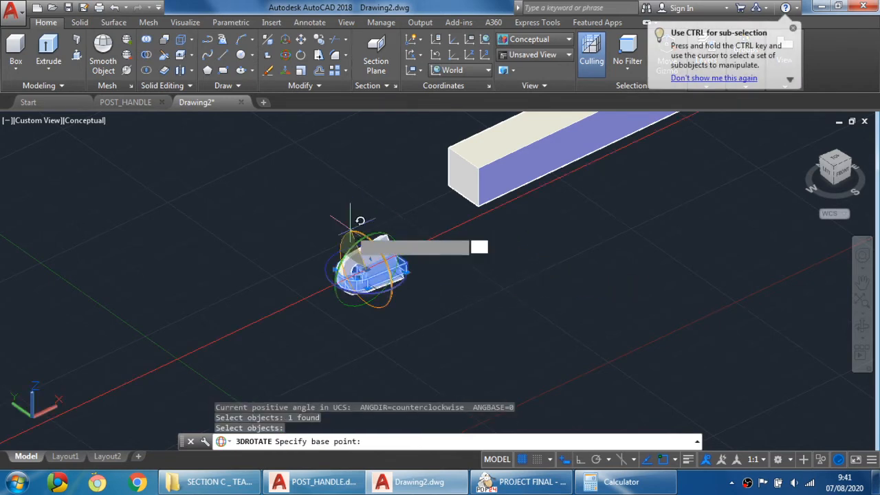
{"action": "left_click", "coordinate": [353, 235]}
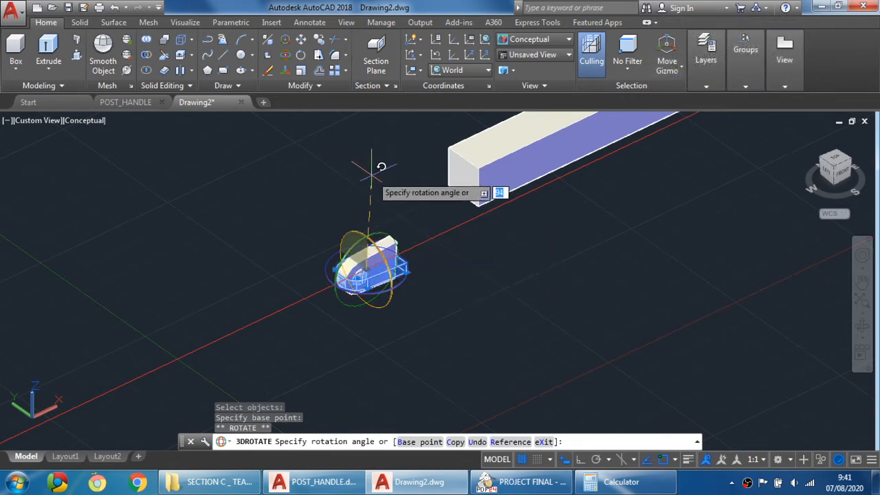
{"action": "key", "text": "F8"}
{"action": "left_click", "coordinate": [337, 165]}
{"action": "key", "text": "Escape"}
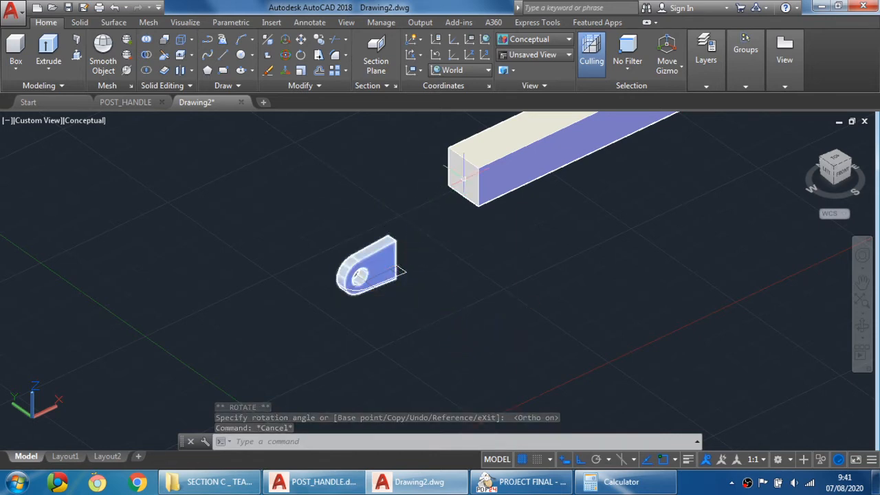
Move the upright lug by its outer upper corner onto the matching upper corner of the bar's near end face, with Ortho off
{"action": "scroll", "coordinate": [399, 297], "scroll_direction": "up", "scroll_amount": 3}
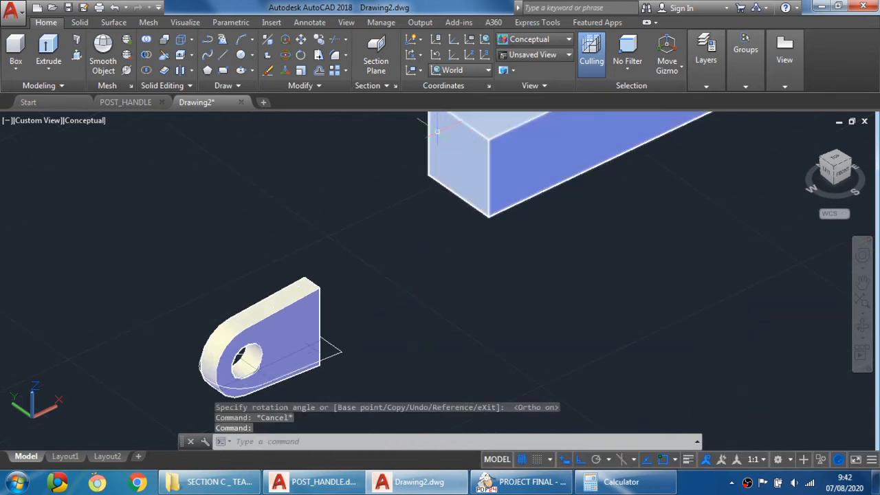
{"action": "scroll", "coordinate": [419, 134], "scroll_direction": "down", "scroll_amount": 2}
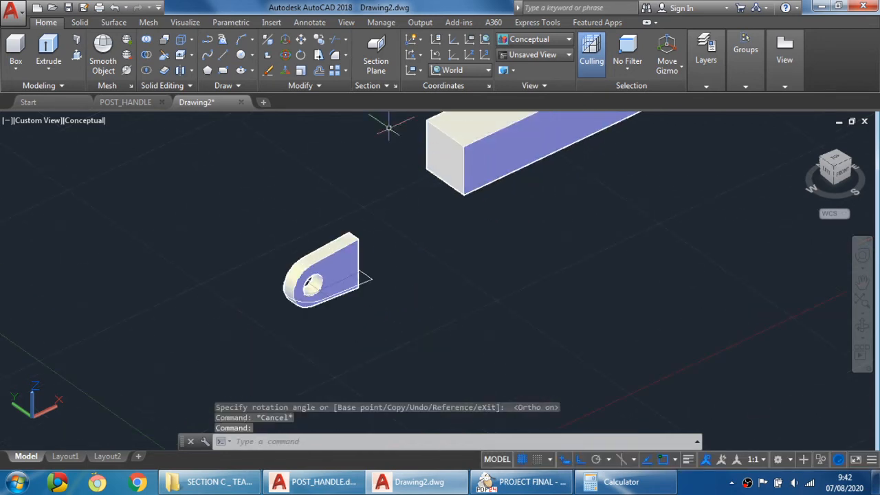
{"action": "left_click", "coordinate": [300, 40]}
{"action": "left_click", "coordinate": [331, 237]}
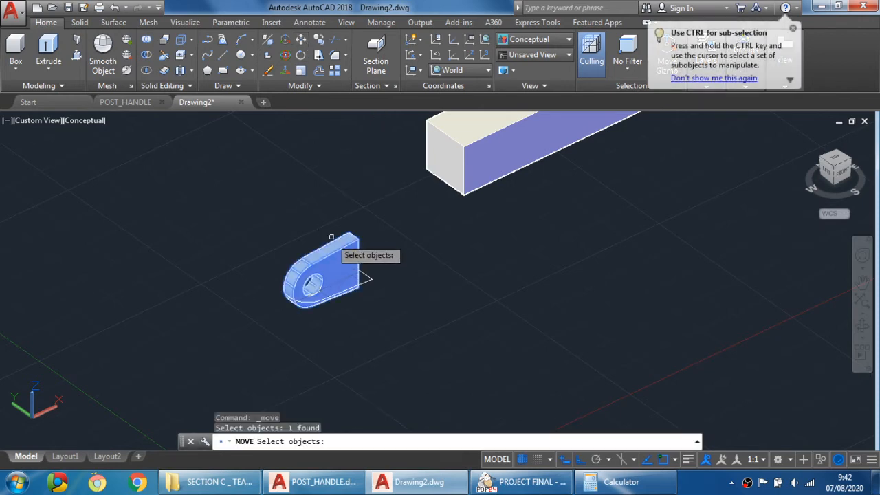
{"action": "scroll", "coordinate": [379, 235], "scroll_direction": "up", "scroll_amount": 2}
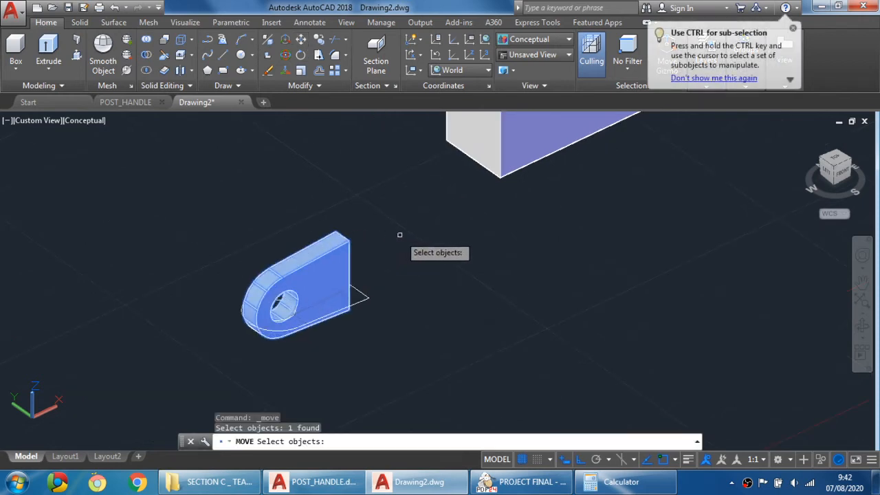
{"action": "key", "text": "Return"}
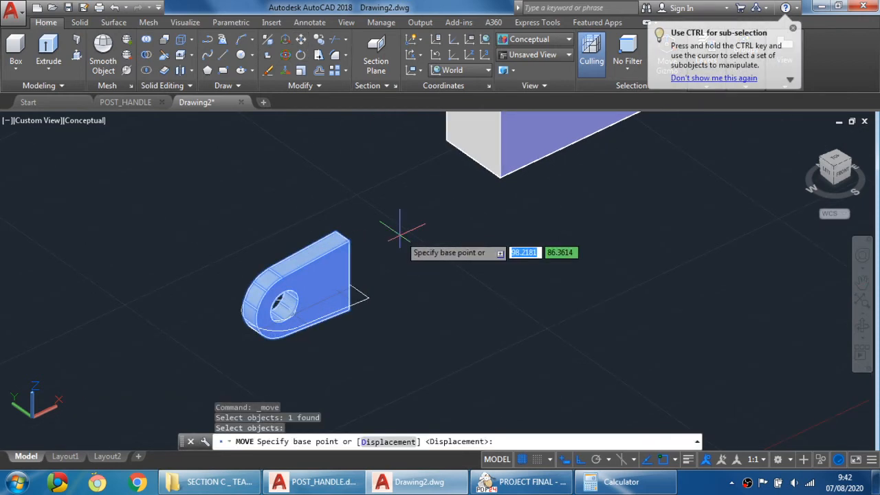
{"action": "left_click", "coordinate": [349, 239]}
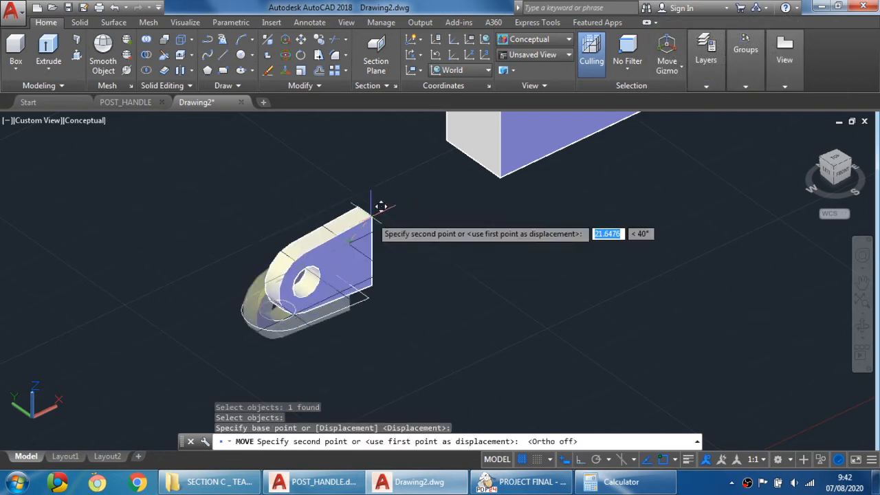
{"action": "middle_click_drag", "start_coordinate": [396, 189], "coordinate": [264, 253]}
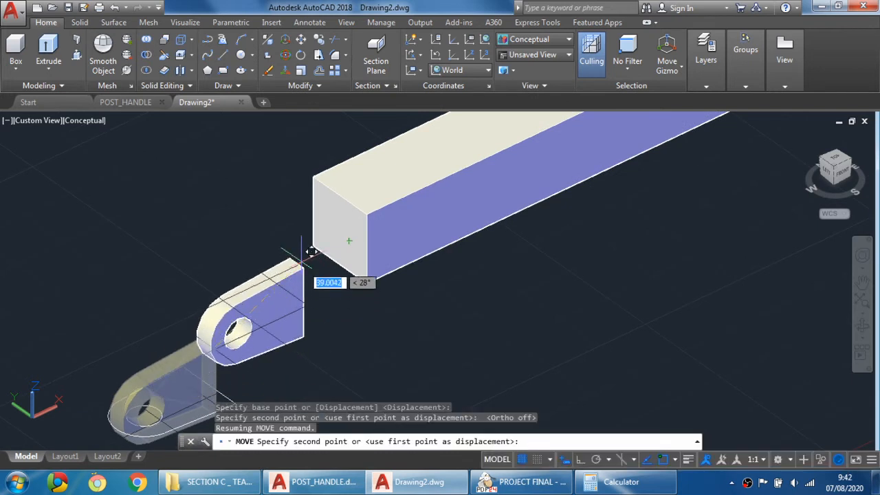
{"action": "left_click", "coordinate": [375, 205]}
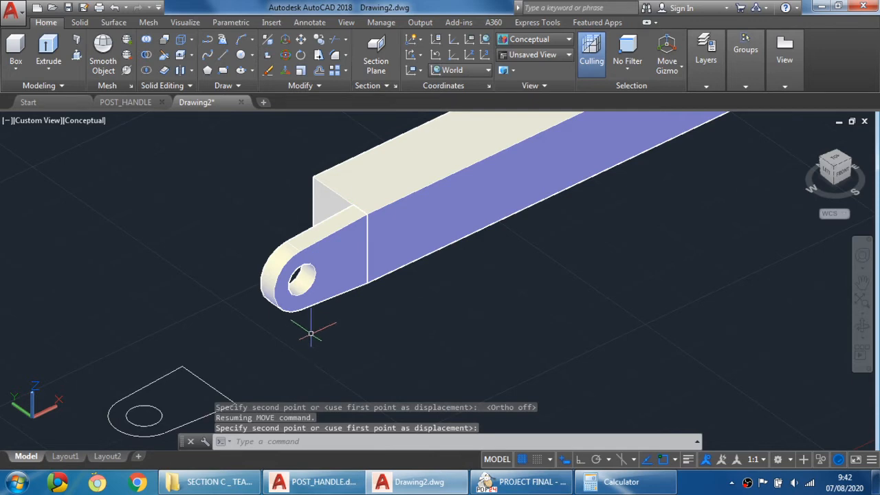
Copy the lug by its inner upper corner at the bar's end face to the opposite upper corner of that face
{"action": "middle_click_drag", "start_coordinate": [304, 330], "coordinate": [355, 364], "text": "shift"}
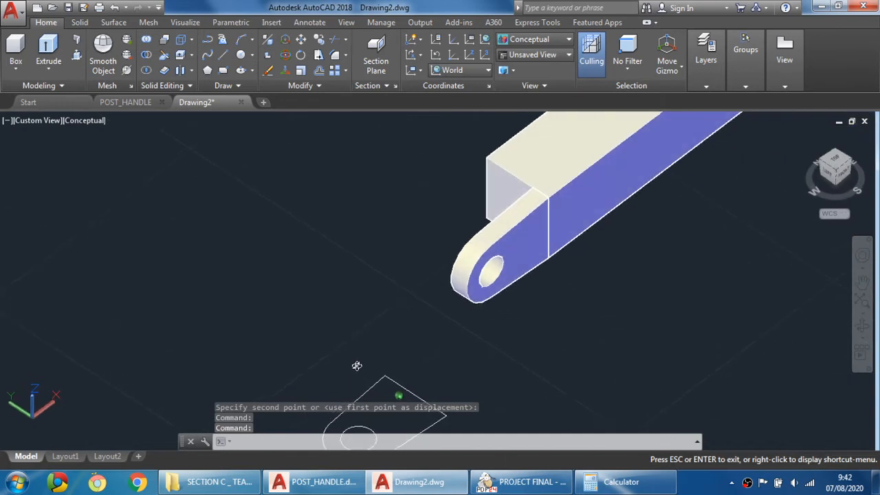
{"action": "middle_click_drag", "start_coordinate": [467, 298], "coordinate": [454, 300], "text": "shift"}
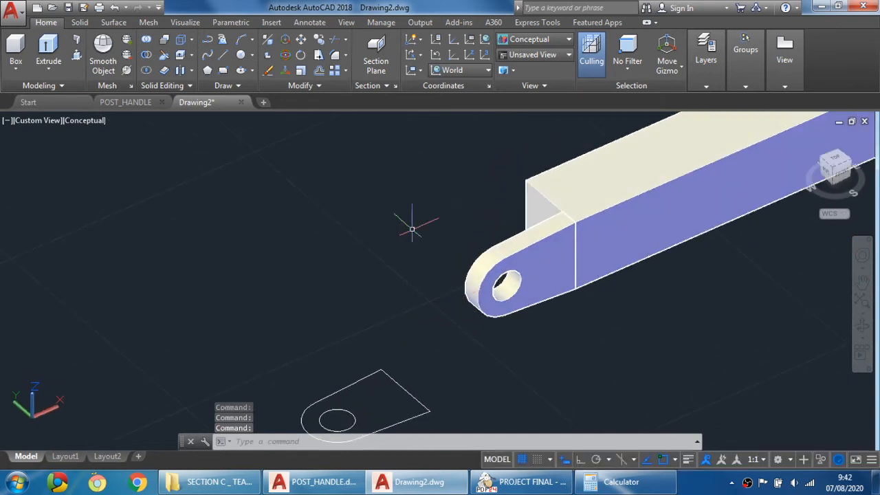
{"action": "left_click", "coordinate": [319, 43]}
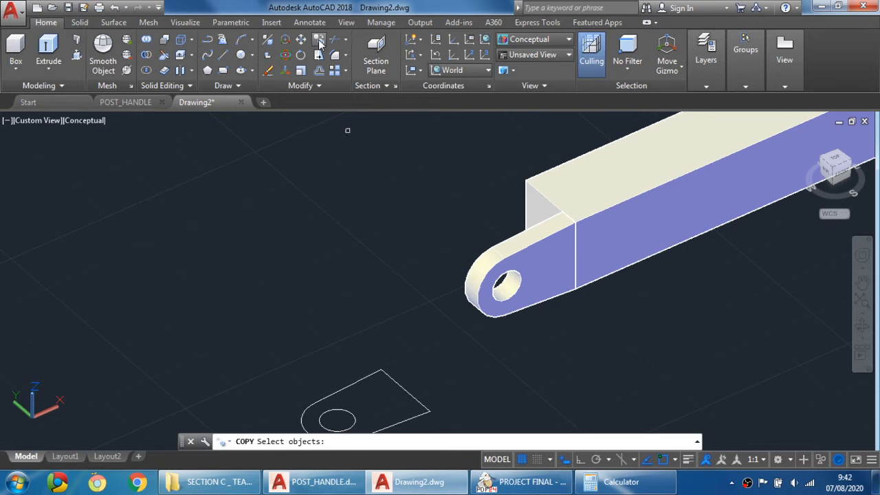
{"action": "left_click", "coordinate": [539, 255]}
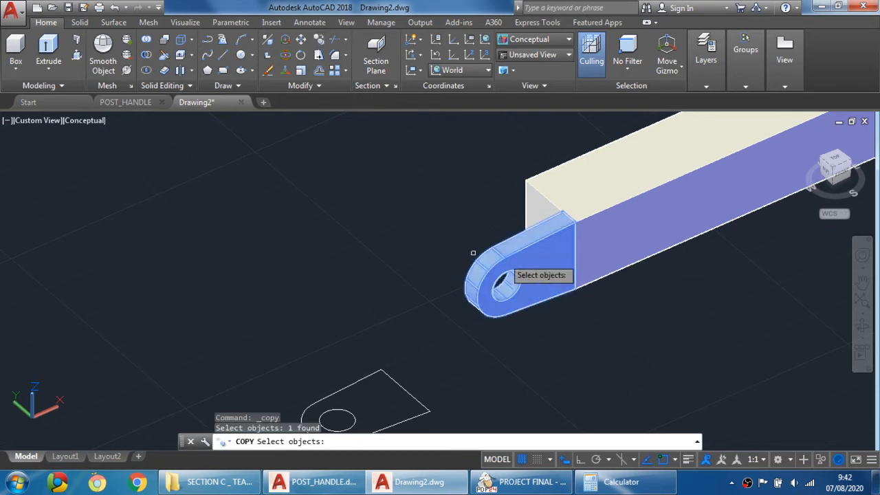
{"action": "key", "text": "Return"}
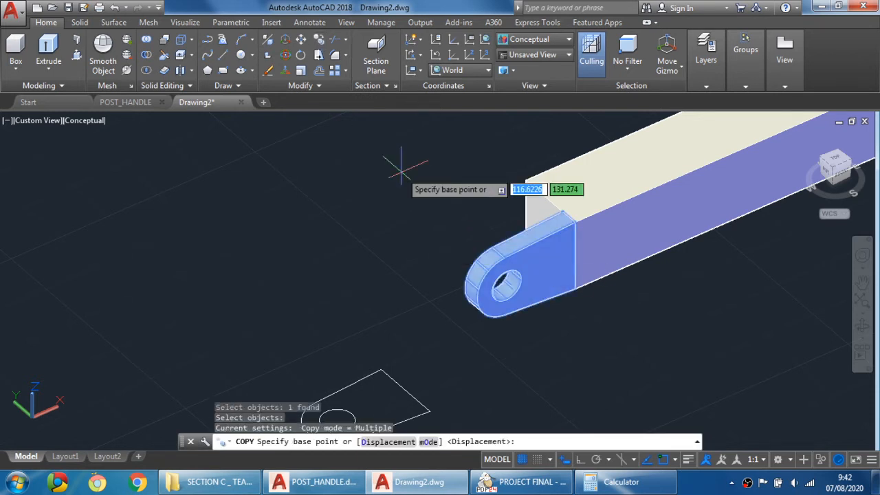
{"action": "middle_click_drag", "start_coordinate": [403, 161], "coordinate": [520, 161], "text": "shift"}
{"action": "scroll", "coordinate": [275, 244], "scroll_direction": "up", "scroll_amount": 3}
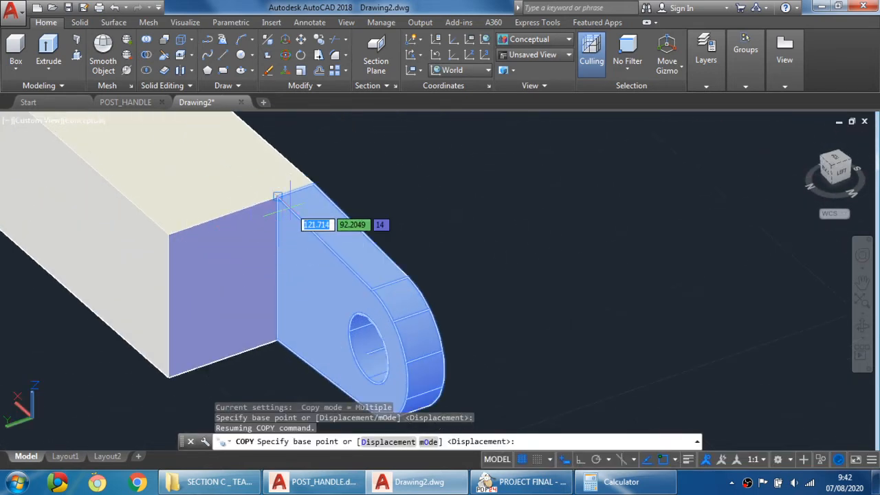
{"action": "scroll", "coordinate": [277, 198], "scroll_direction": "up", "scroll_amount": 2}
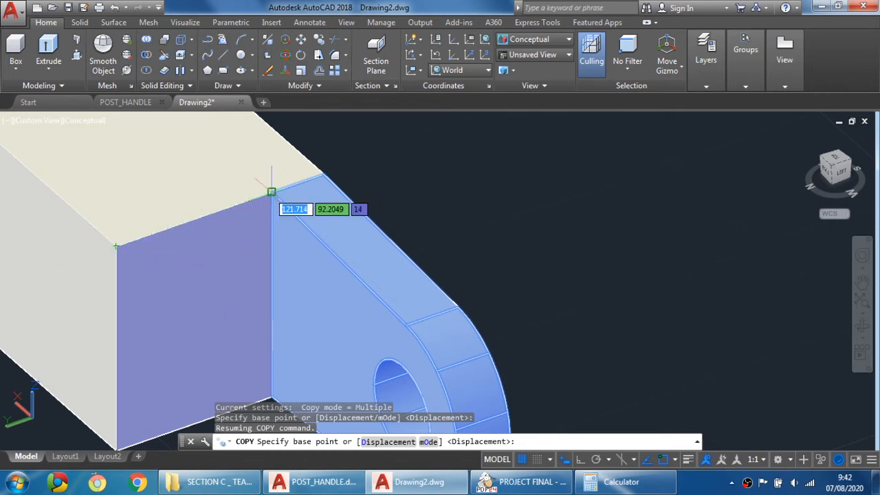
{"action": "left_click", "coordinate": [271, 192]}
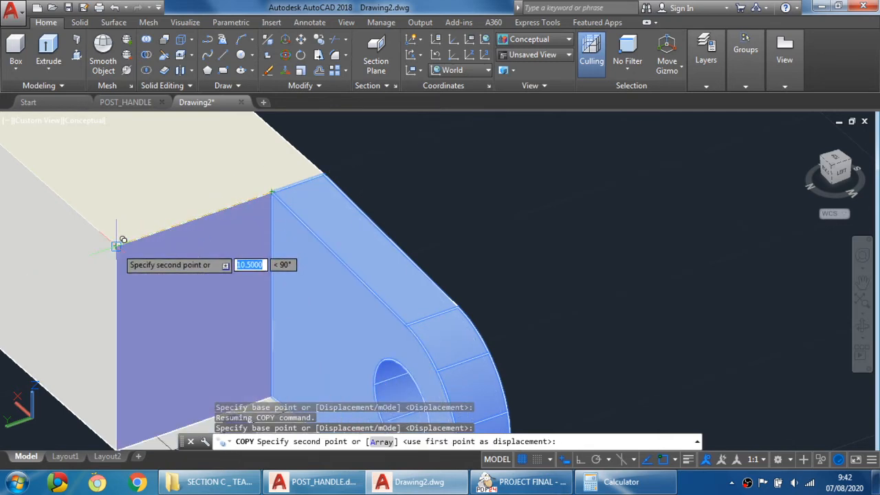
{"action": "left_click", "coordinate": [117, 244]}
{"action": "scroll", "coordinate": [357, 246], "scroll_direction": "down", "scroll_amount": 4}
{"action": "key", "text": "Escape"}
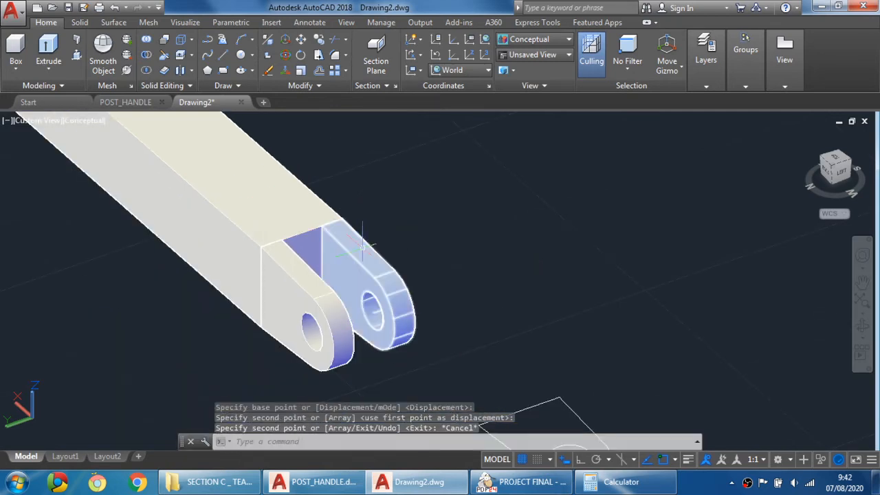
{"action": "scroll", "coordinate": [448, 229], "scroll_direction": "down", "scroll_amount": 3}
{"action": "scroll", "coordinate": [445, 243], "scroll_direction": "up", "scroll_amount": 2}
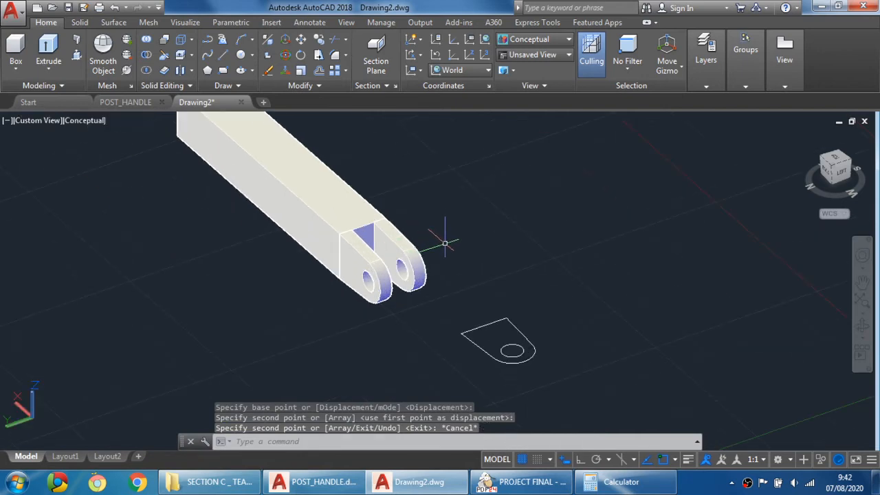
Union the two lugs and the bar into one solid
{"action": "middle_click_drag", "start_coordinate": [445, 243], "coordinate": [284, 271], "text": "shift"}
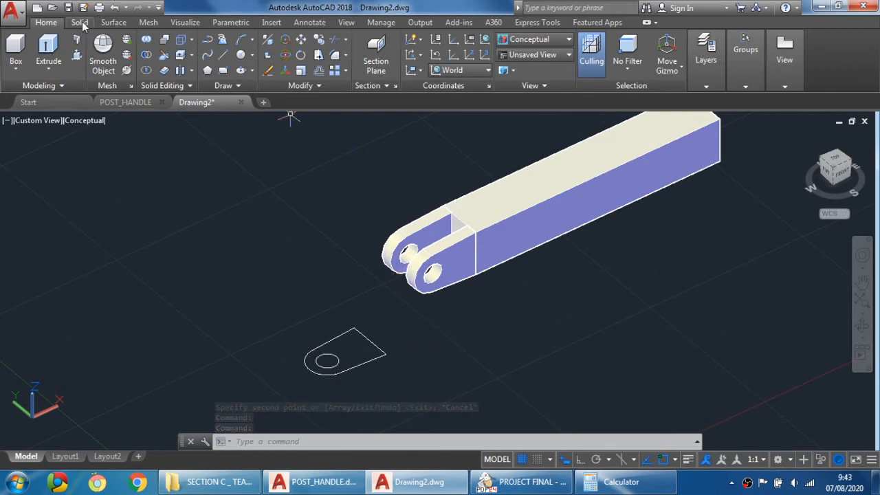
{"action": "left_click", "coordinate": [79, 22]}
{"action": "left_click", "coordinate": [248, 50]}
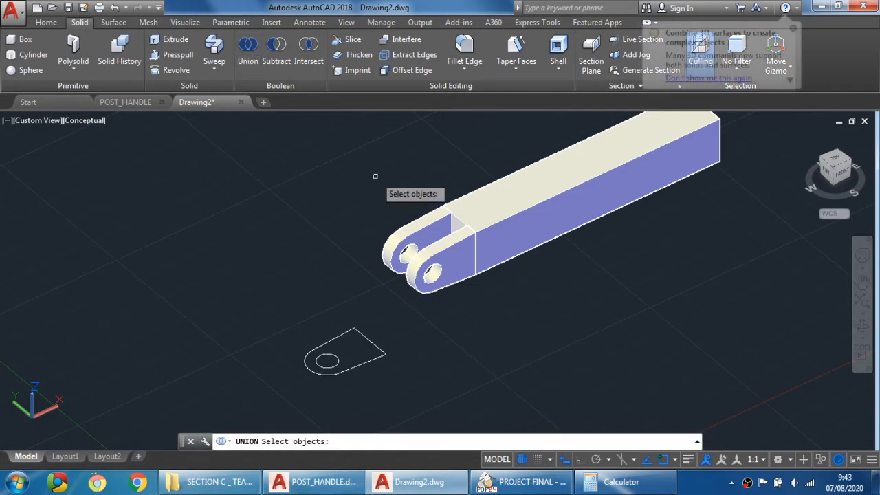
{"action": "left_click", "coordinate": [446, 270]}
{"action": "left_click", "coordinate": [427, 223]}
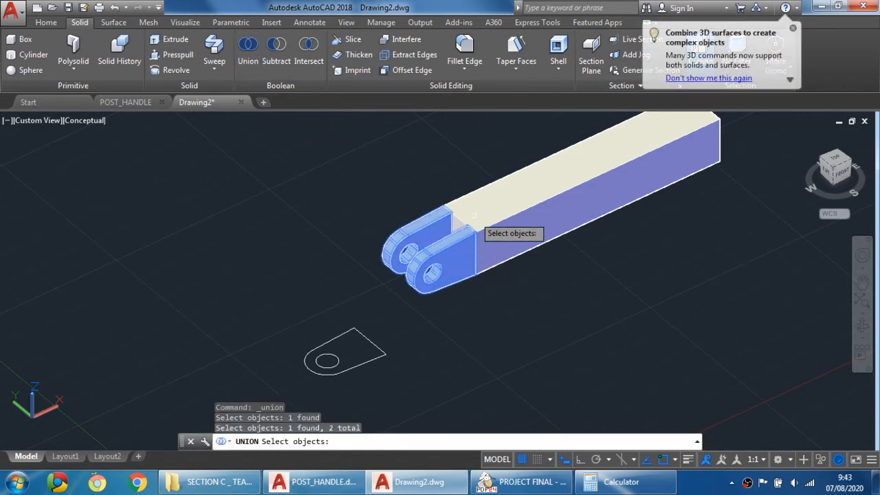
{"action": "left_click", "coordinate": [447, 217]}
{"action": "key", "text": "Return"}
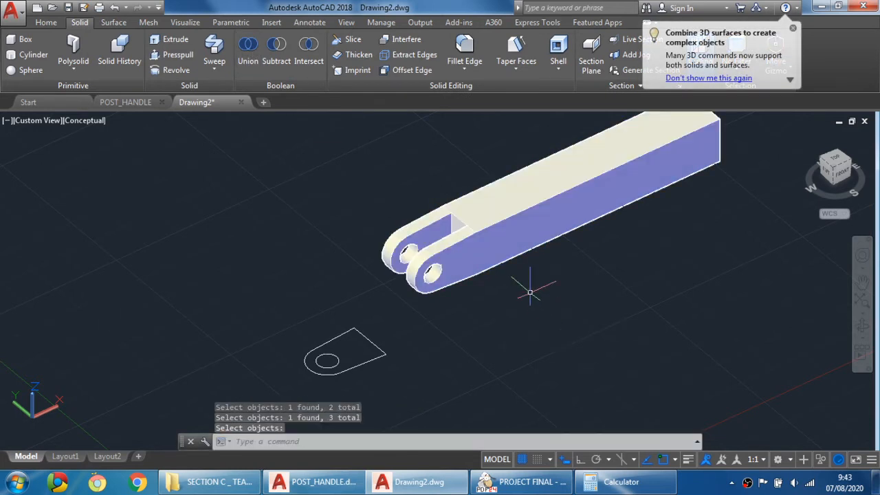
{"action": "scroll", "coordinate": [504, 263], "scroll_direction": "up", "scroll_amount": 4}
{"action": "middle_click_drag", "start_coordinate": [454, 240], "coordinate": [452, 226], "text": "shift"}
{"action": "key", "text": "Return"}
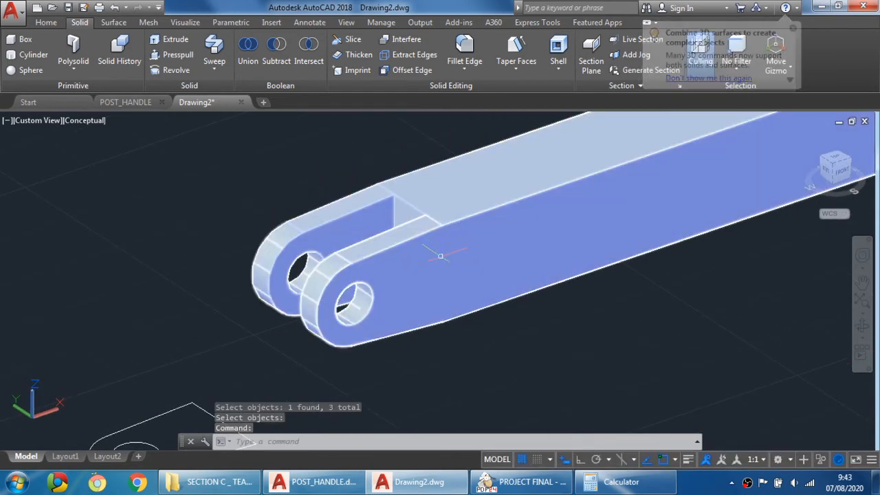
Erase the leftover 2D lug profile and its hole circle beside the solid
{"action": "middle_click_drag", "start_coordinate": [371, 264], "coordinate": [172, 284], "text": "shift"}
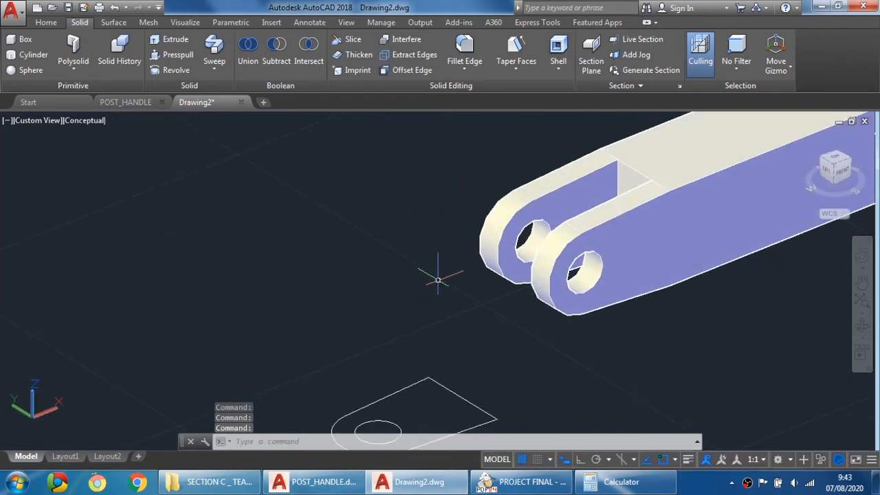
{"action": "middle_click_drag", "start_coordinate": [471, 265], "coordinate": [235, 268], "text": "shift"}
{"action": "scroll", "coordinate": [499, 297], "scroll_direction": "down", "scroll_amount": 3}
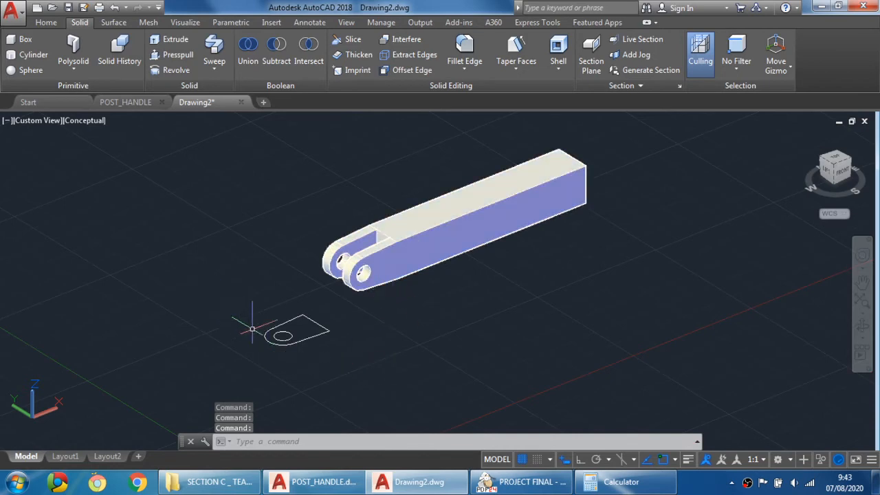
{"action": "scroll", "coordinate": [241, 322], "scroll_direction": "up", "scroll_amount": 2}
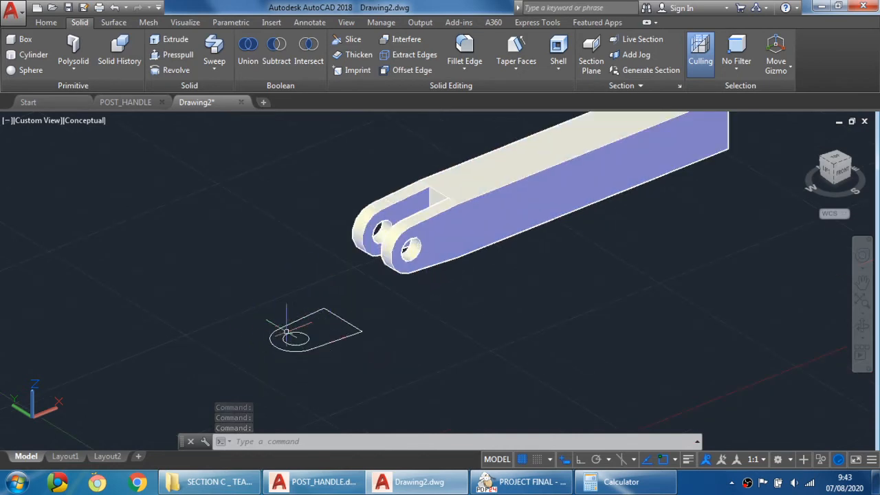
{"action": "left_click", "coordinate": [210, 292]}
{"action": "left_click", "coordinate": [418, 366]}
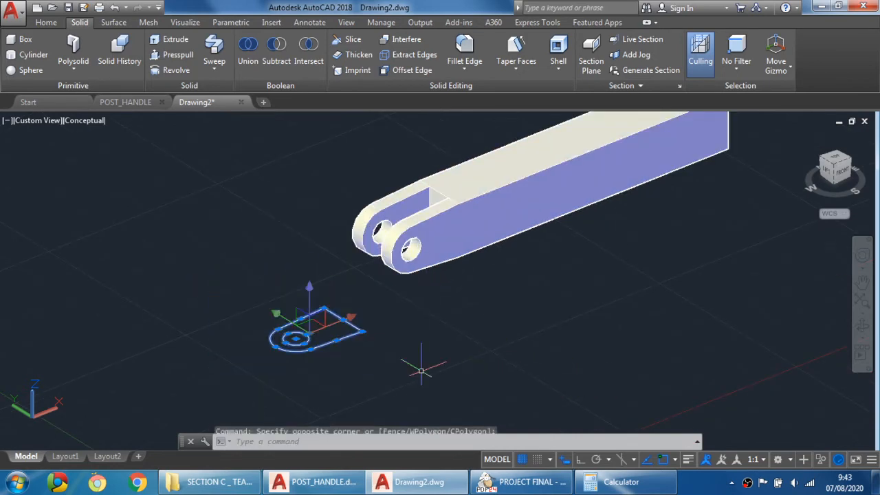
{"action": "key", "text": "Delete"}
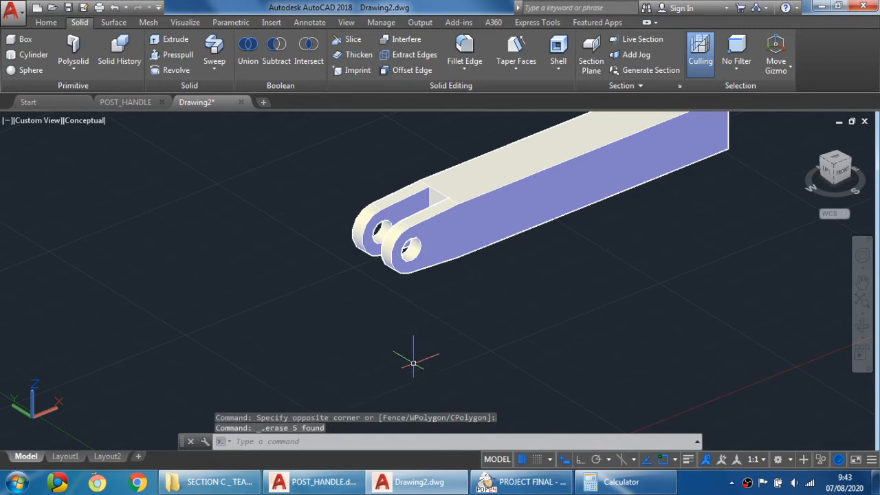
{"action": "scroll", "coordinate": [479, 349], "scroll_direction": "down", "scroll_amount": 5}
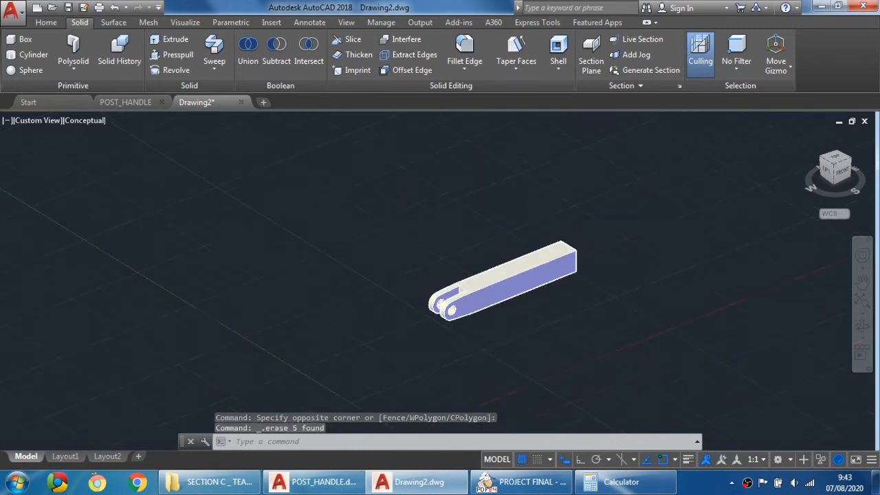
{"action": "scroll", "coordinate": [503, 331], "scroll_direction": "up", "scroll_amount": 2}
{"action": "middle_click_drag", "start_coordinate": [539, 303], "coordinate": [437, 319]}
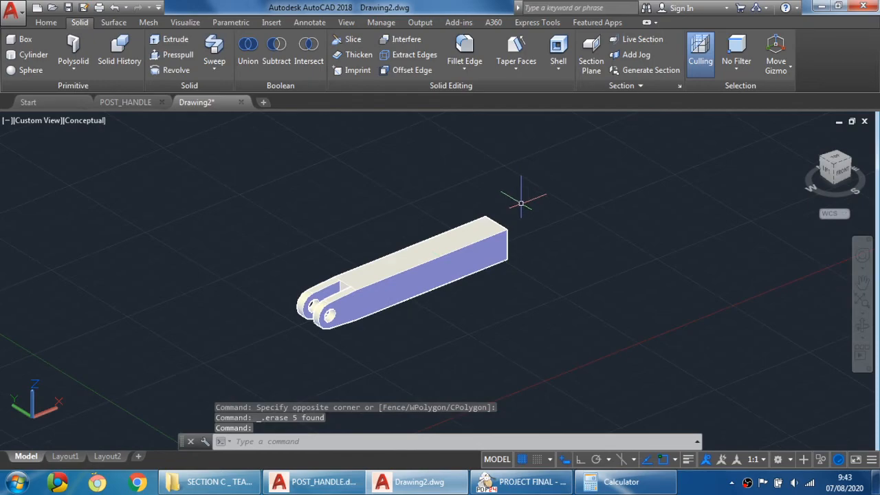
Check the LINK's tongue dimensions in the PROJECT FINAL PDF and draw a box 16 by 8 with height 6 beyond the bar's plain end
{"action": "left_click", "coordinate": [510, 489]}
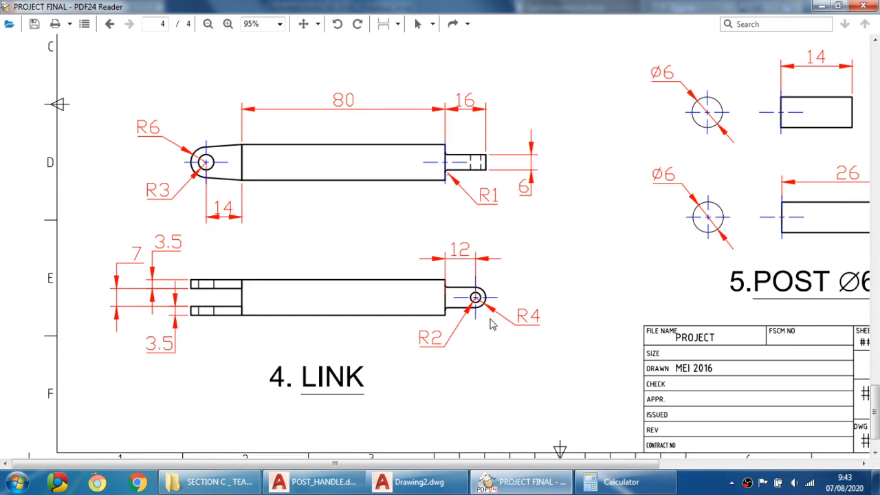
{"action": "scroll", "coordinate": [495, 320], "scroll_direction": "up", "scroll_amount": 1}
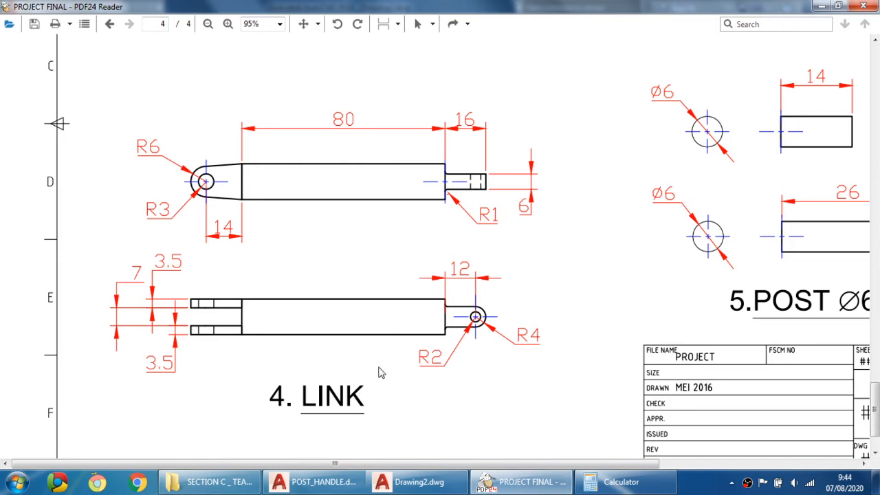
{"action": "mouse_move", "coordinate": [426, 490]}
{"action": "left_click", "coordinate": [419, 481]}
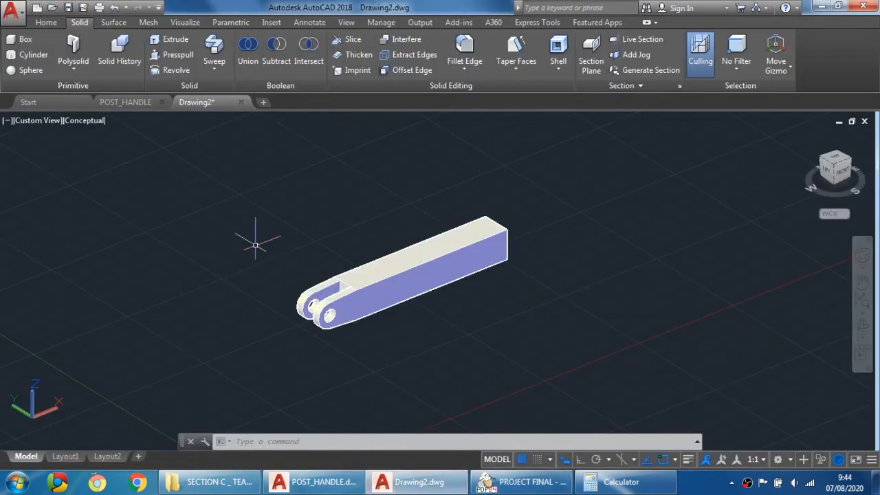
{"action": "left_click", "coordinate": [22, 41]}
{"action": "middle_click_drag", "start_coordinate": [457, 216], "coordinate": [347, 208]}
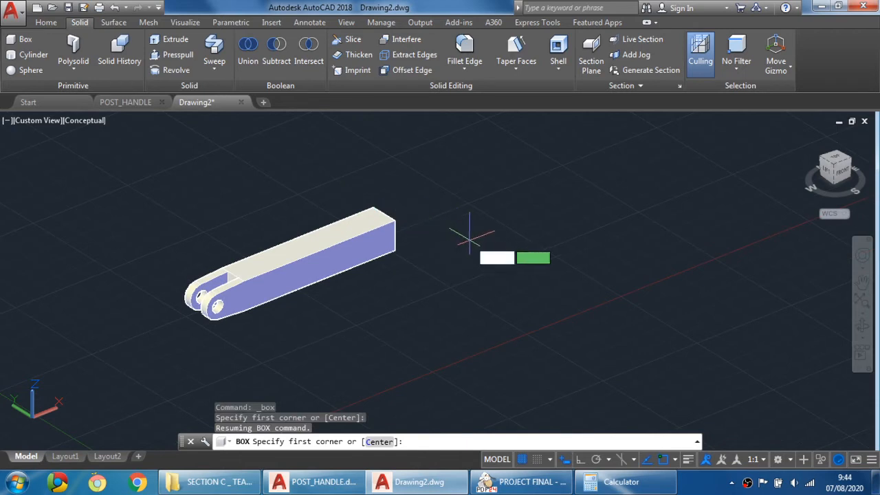
{"action": "left_click", "coordinate": [469, 237]}
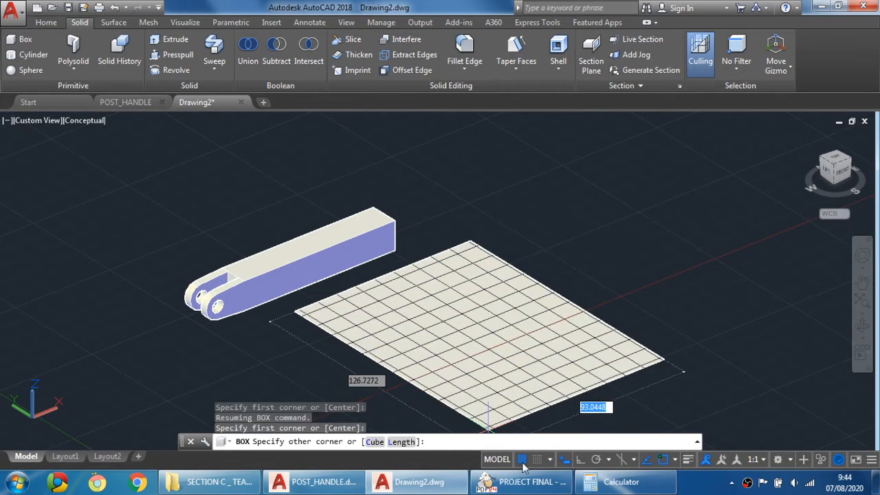
{"action": "left_click", "coordinate": [539, 488]}
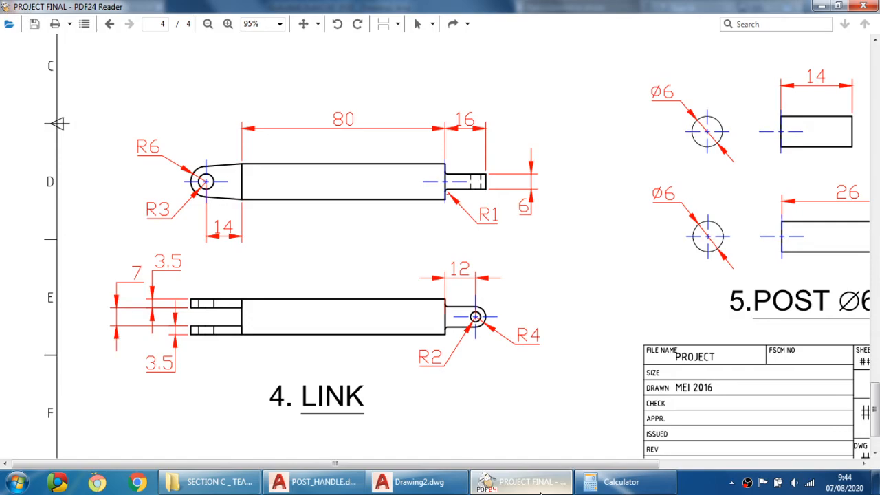
{"action": "left_click", "coordinate": [540, 492]}
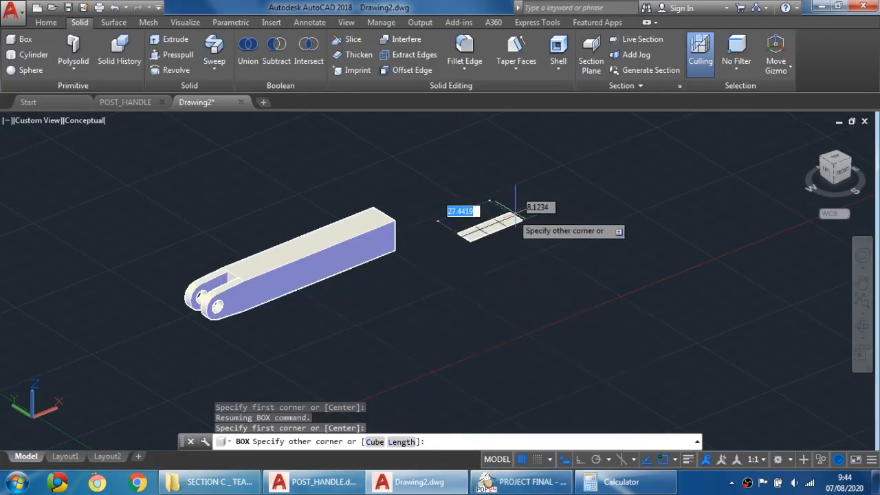
{"action": "type", "text": "16"}
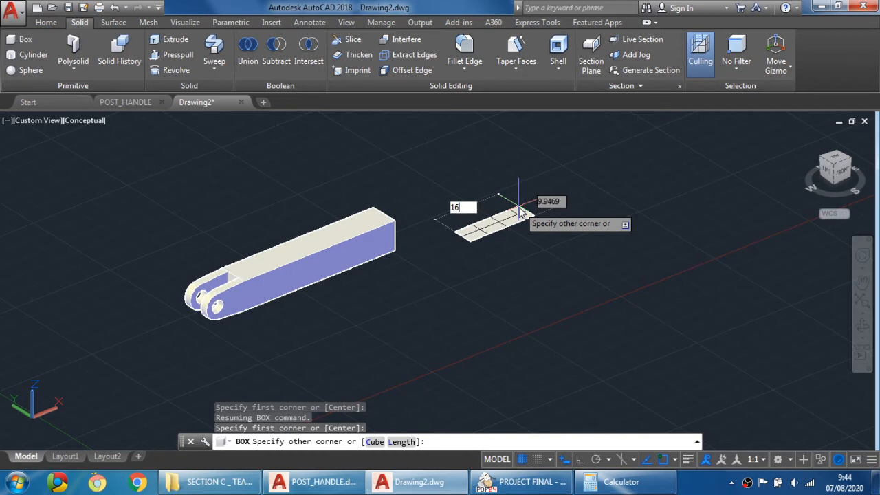
{"action": "key", "text": "Tab"}
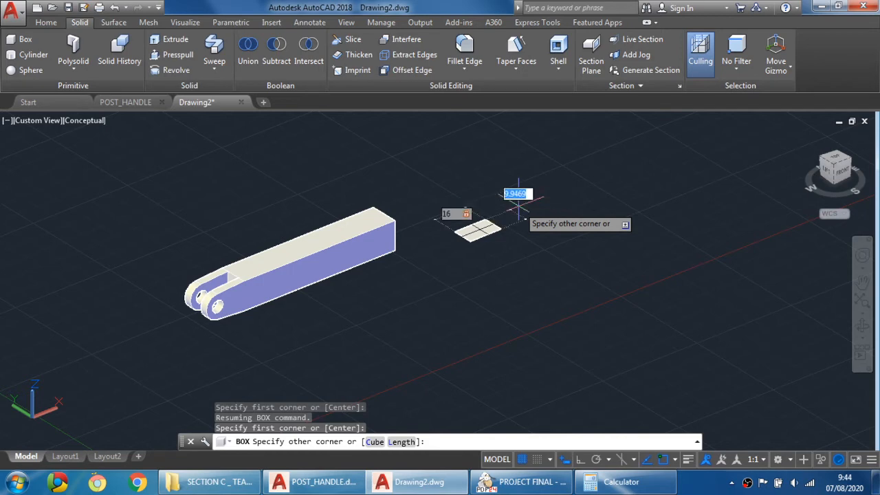
{"action": "type", "text": "8"}
{"action": "key", "text": "Return"}
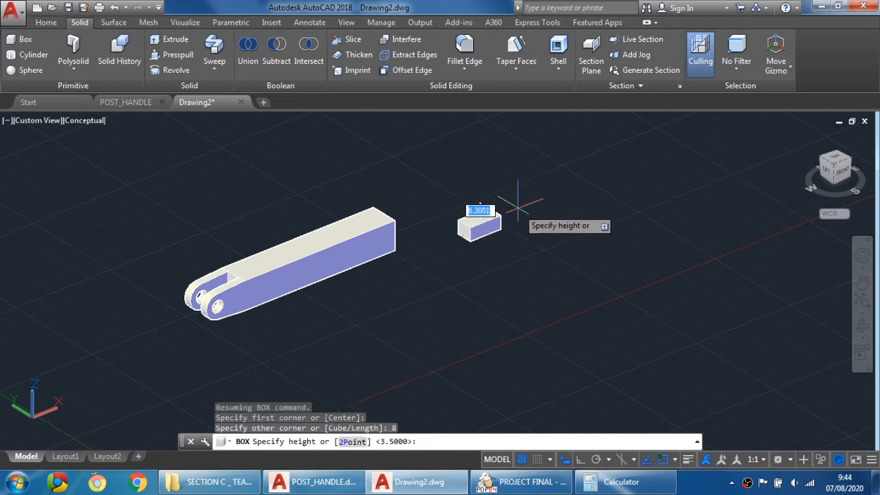
{"action": "type", "text": "6"}
{"action": "key", "text": "Return"}
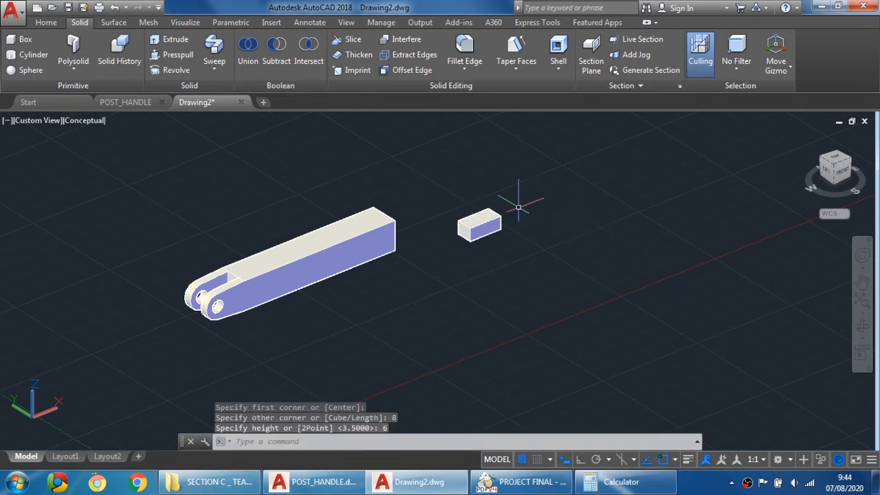
Check the tongue's position on the LINK in the PROJECT FINAL PDF and draw both diagonals across the small box's end face nearest the bar
{"action": "left_click", "coordinate": [520, 481]}
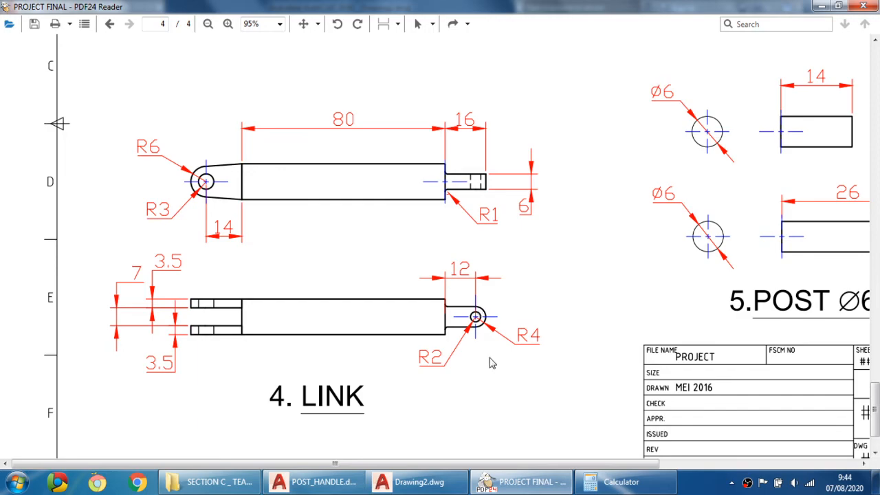
{"action": "left_click", "coordinate": [416, 481]}
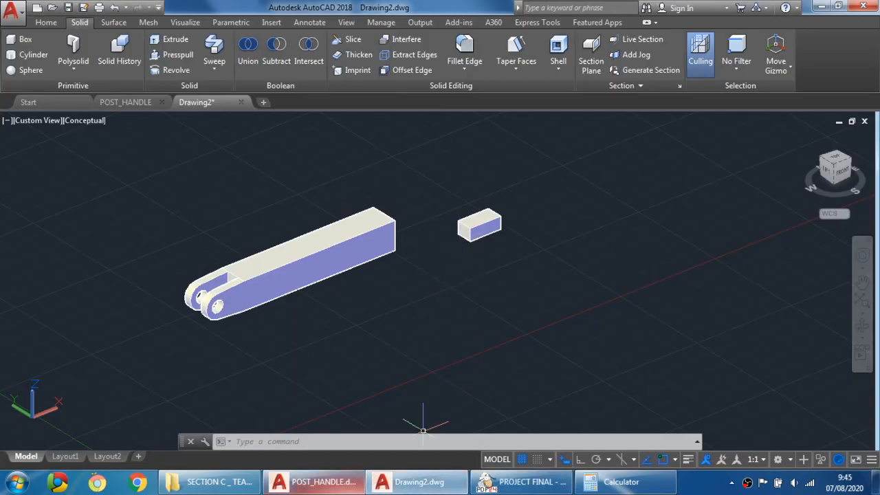
{"action": "left_click", "coordinate": [316, 481]}
{"action": "left_click", "coordinate": [520, 481]}
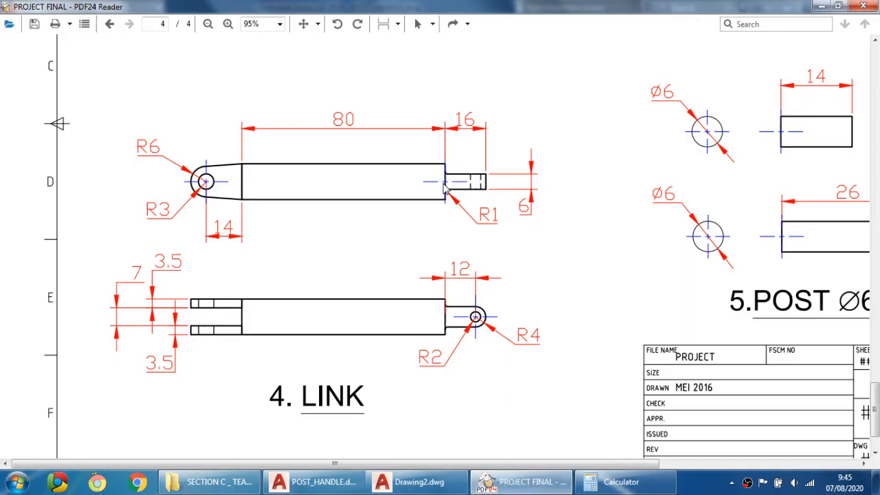
{"action": "left_click", "coordinate": [454, 483]}
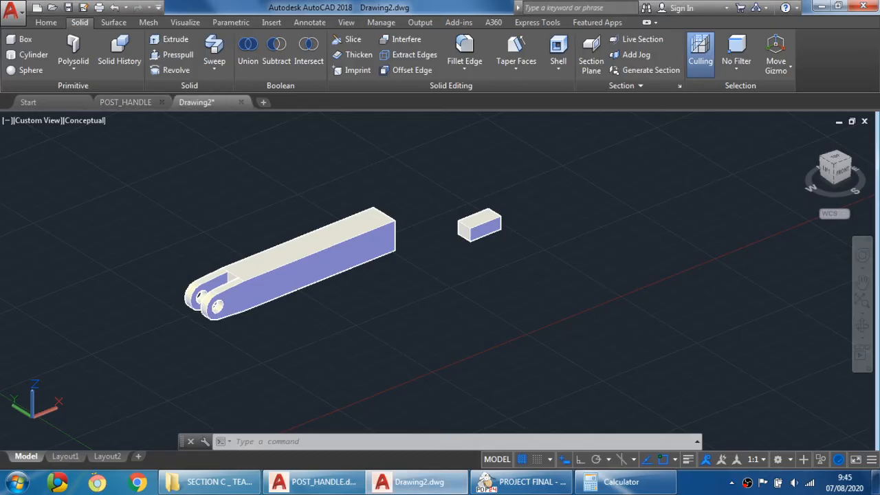
{"action": "scroll", "coordinate": [452, 231], "scroll_direction": "up", "scroll_amount": 3}
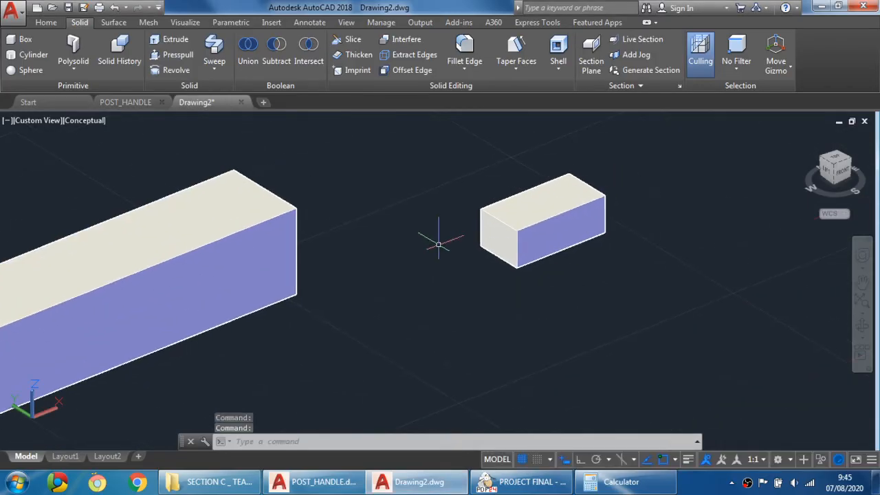
{"action": "left_click", "coordinate": [44, 22]}
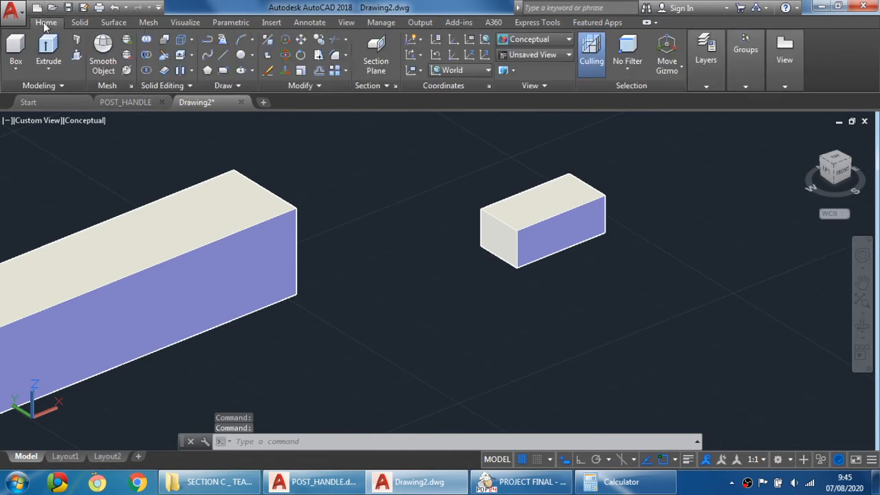
{"action": "left_click", "coordinate": [224, 55]}
{"action": "scroll", "coordinate": [463, 213], "scroll_direction": "up", "scroll_amount": 3}
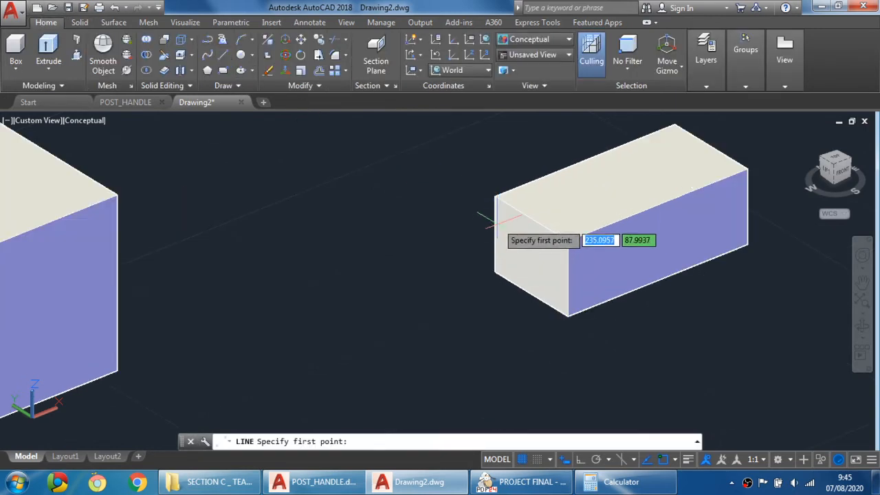
{"action": "left_click", "coordinate": [495, 197]}
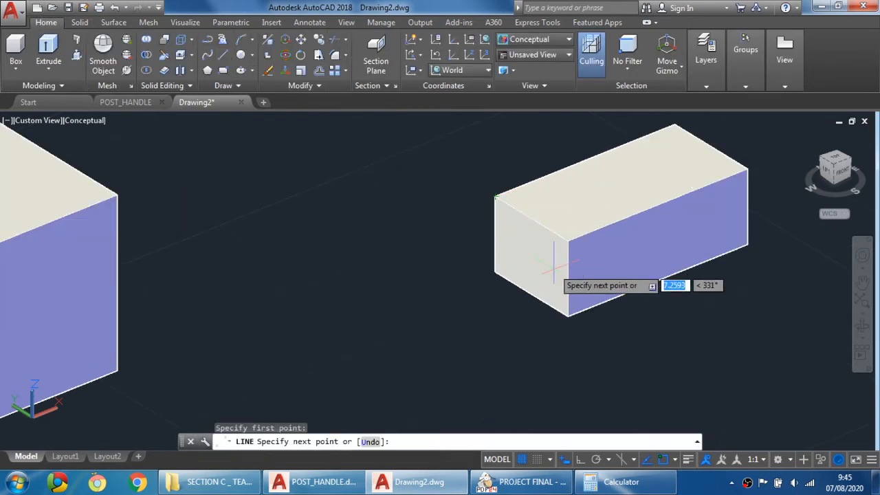
{"action": "left_click", "coordinate": [568, 312]}
{"action": "key", "text": "Escape"}
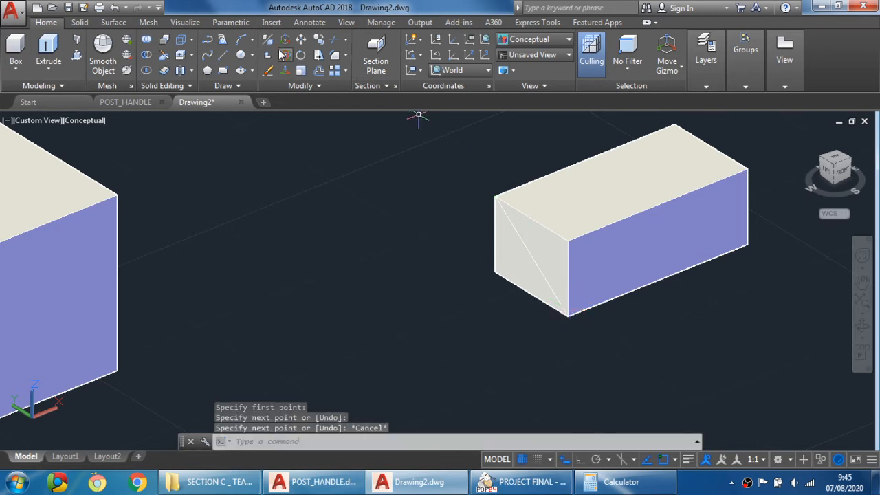
{"action": "left_click", "coordinate": [219, 55]}
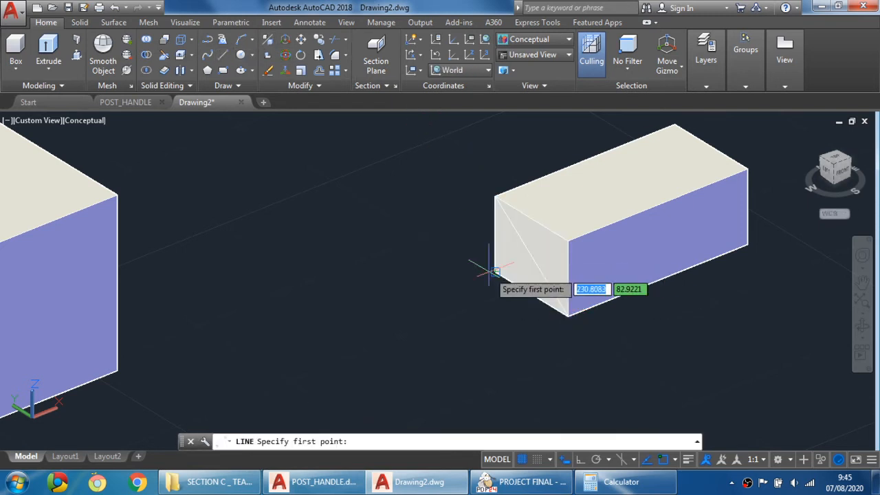
{"action": "left_click", "coordinate": [567, 239]}
{"action": "key", "text": "Escape"}
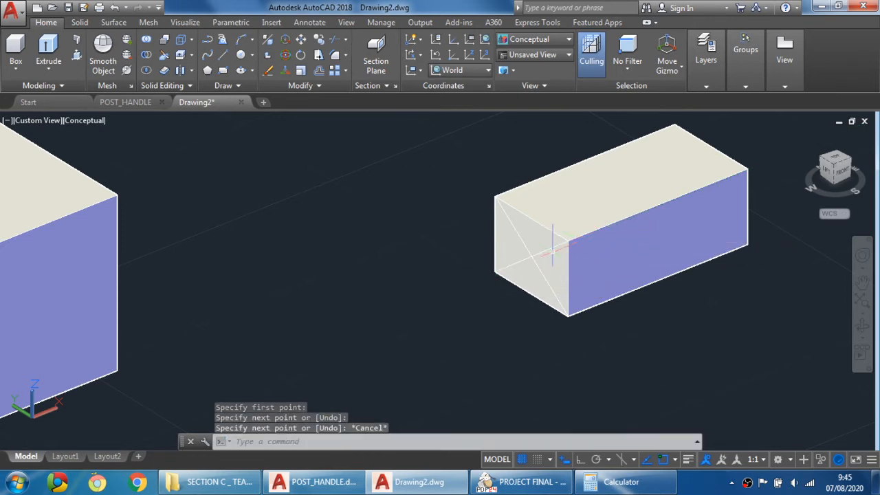
Draw two crossing diagonal lines between opposite corners of the bar's plain end face
{"action": "scroll", "coordinate": [546, 251], "scroll_direction": "down", "scroll_amount": 2}
{"action": "middle_click_drag", "start_coordinate": [467, 247], "coordinate": [348, 222], "text": "shift"}
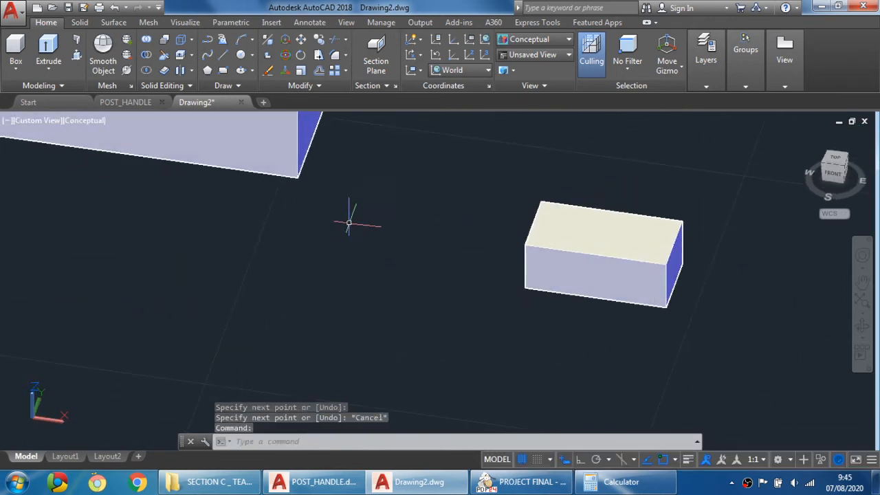
{"action": "middle_click_drag", "start_coordinate": [356, 257], "coordinate": [359, 238], "text": "shift"}
{"action": "scroll", "coordinate": [357, 227], "scroll_direction": "up", "scroll_amount": 3}
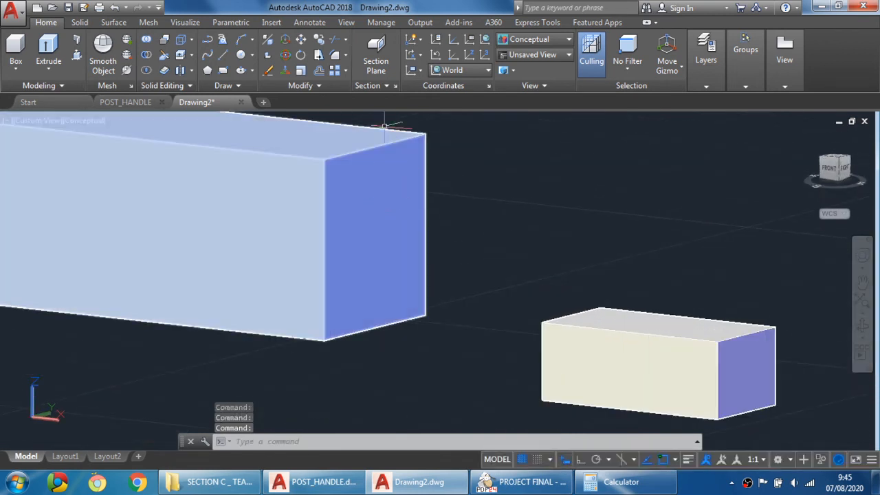
{"action": "left_click", "coordinate": [222, 54]}
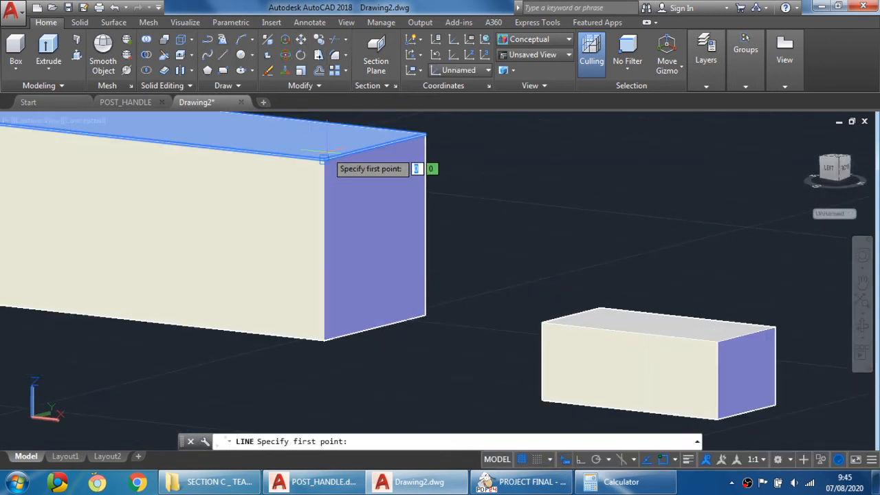
{"action": "left_click", "coordinate": [323, 160]}
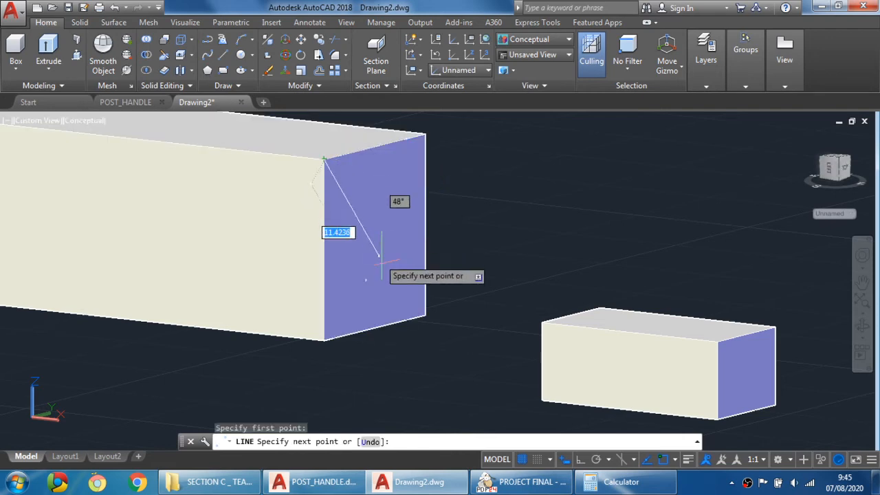
{"action": "left_click", "coordinate": [425, 316]}
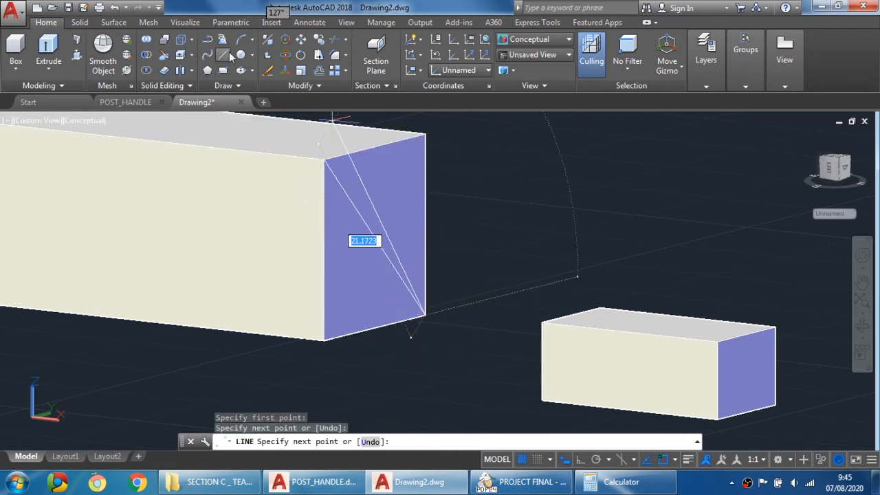
{"action": "left_click", "coordinate": [223, 55]}
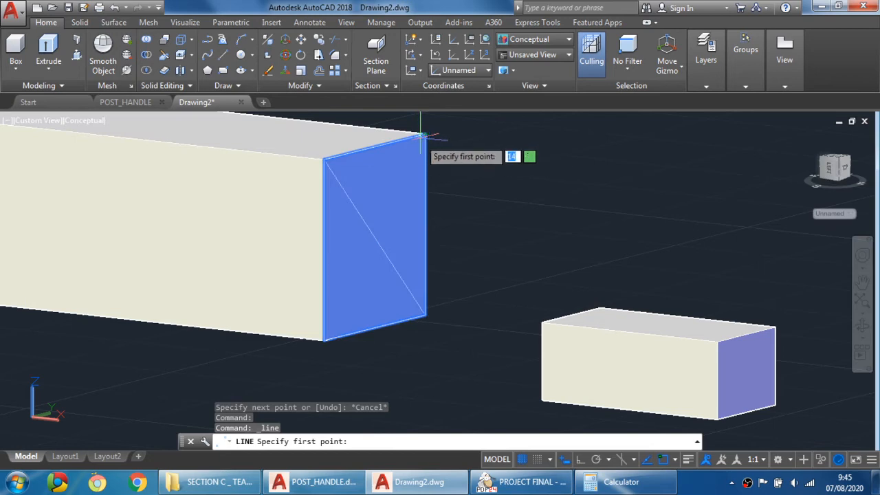
{"action": "left_click", "coordinate": [423, 135]}
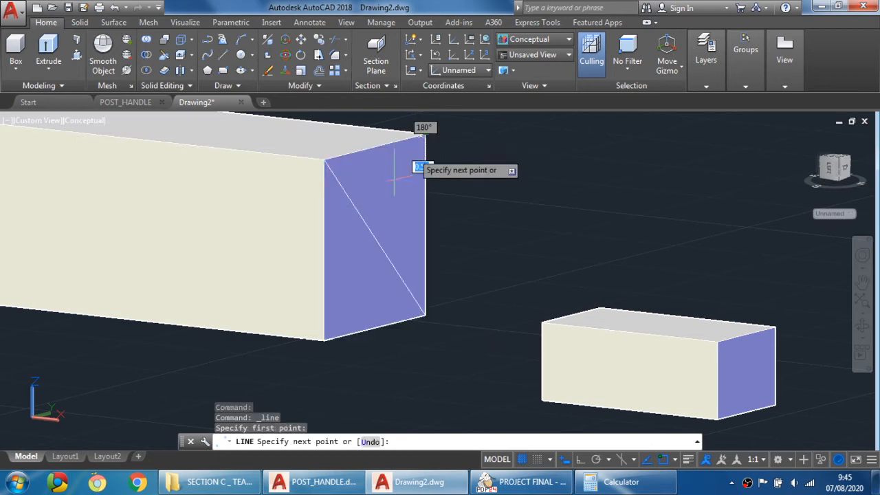
{"action": "left_click", "coordinate": [324, 339]}
{"action": "key", "text": "Escape"}
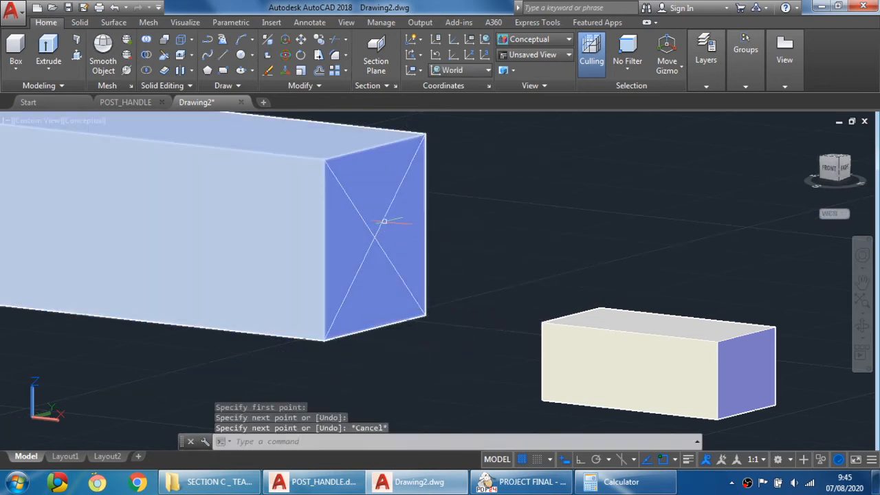
Move the small box from the intersection of its end-face diagonals to the intersection of the diagonals on the bar's plain end
{"action": "middle_click_drag", "start_coordinate": [385, 303], "coordinate": [411, 308], "text": "shift"}
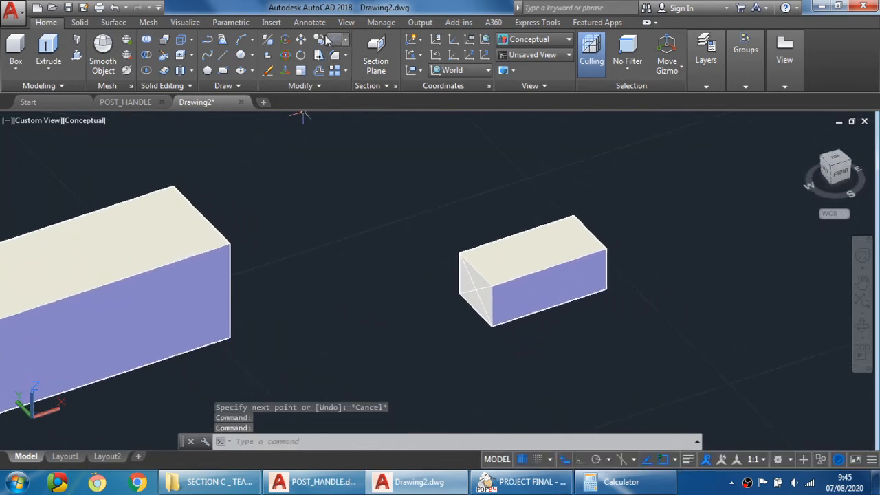
{"action": "left_click", "coordinate": [303, 41]}
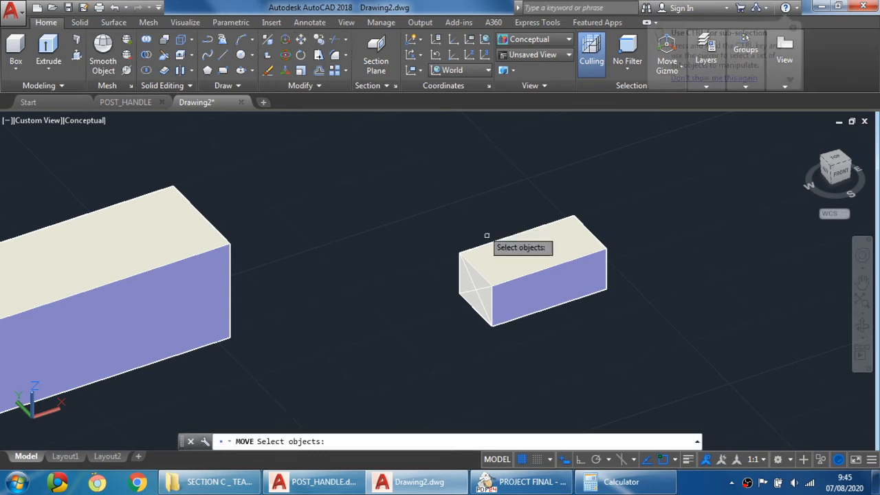
{"action": "left_click", "coordinate": [517, 276]}
{"action": "key", "text": "Return"}
{"action": "scroll", "coordinate": [462, 224], "scroll_direction": "up", "scroll_amount": 5}
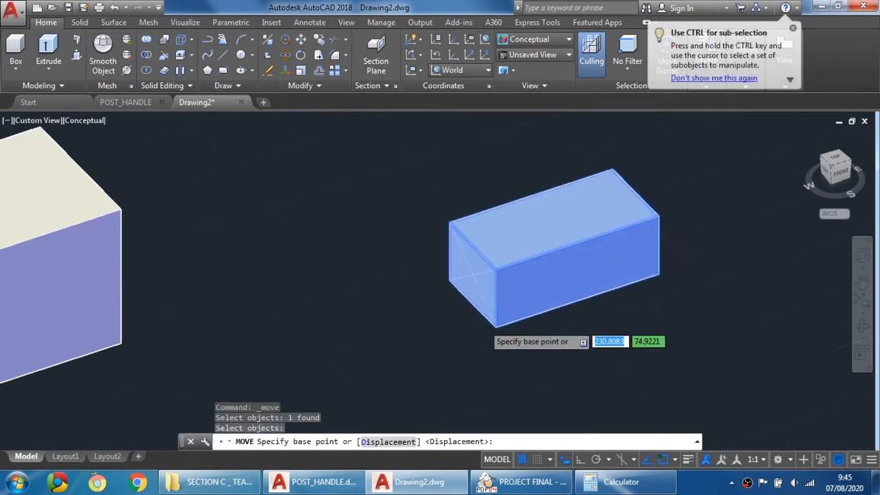
{"action": "right_click", "coordinate": [462, 224], "text": "shift"}
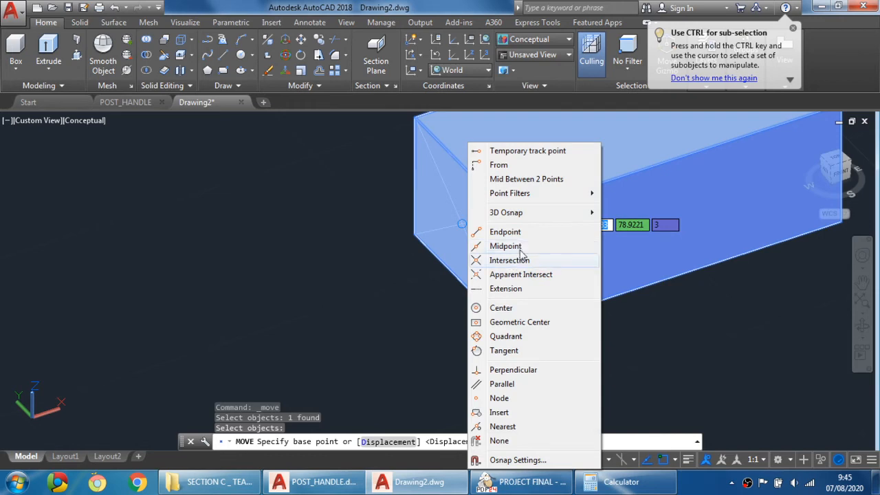
{"action": "left_click", "coordinate": [515, 262]}
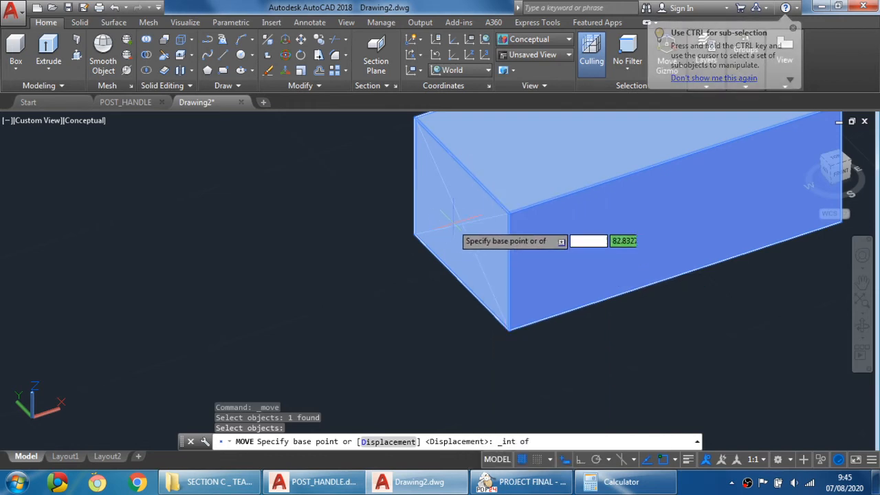
{"action": "left_click", "coordinate": [471, 213]}
{"action": "scroll", "coordinate": [448, 210], "scroll_direction": "down", "scroll_amount": 6}
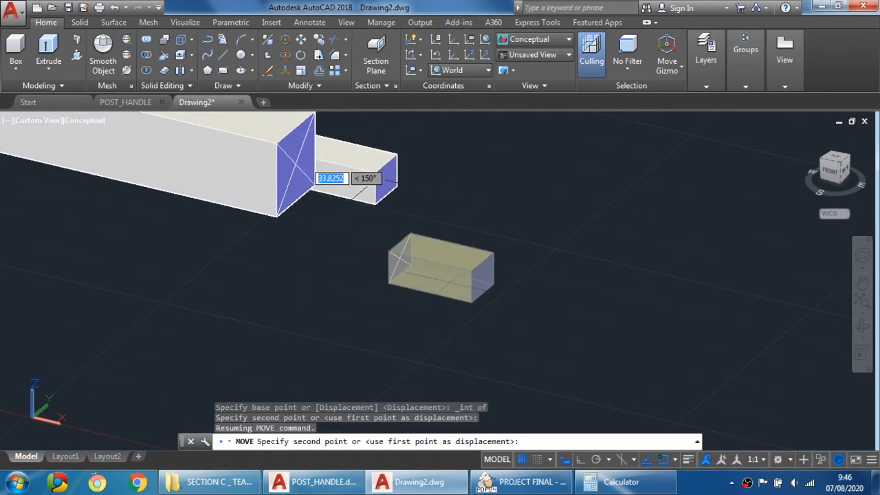
{"action": "scroll", "coordinate": [444, 223], "scroll_direction": "up", "scroll_amount": 4}
{"action": "right_click", "coordinate": [461, 249], "text": "shift"}
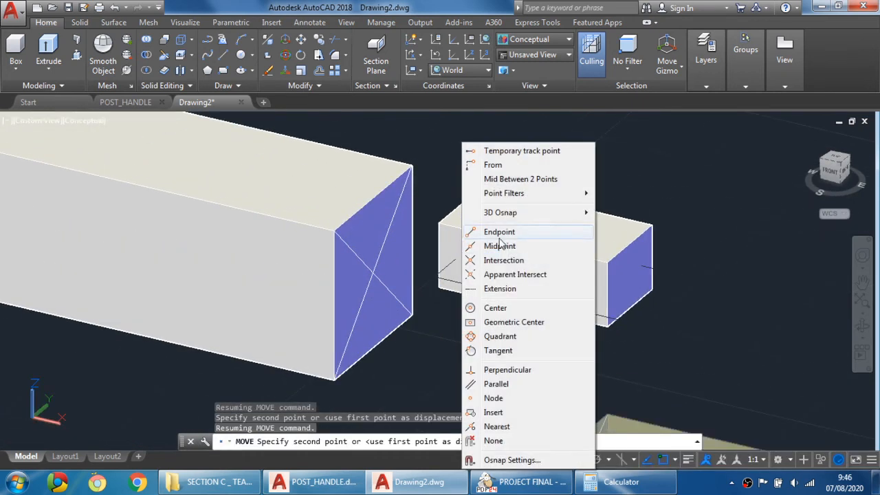
{"action": "left_click", "coordinate": [508, 255]}
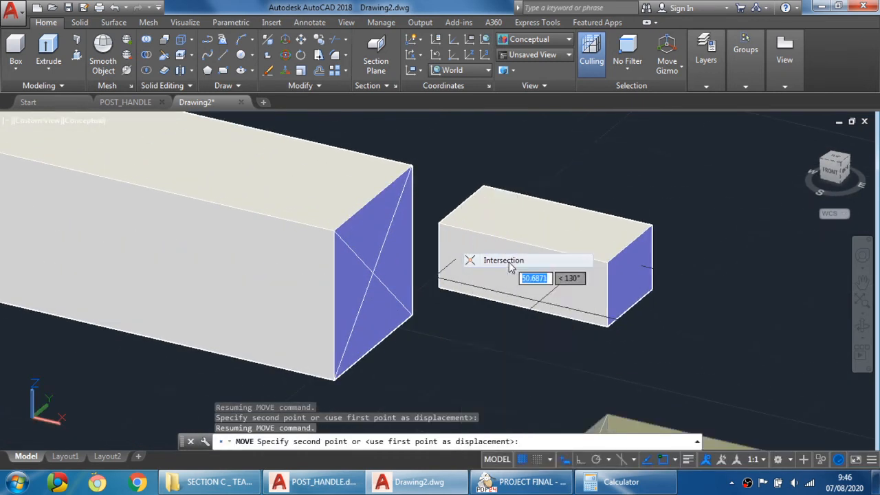
{"action": "left_click", "coordinate": [373, 269]}
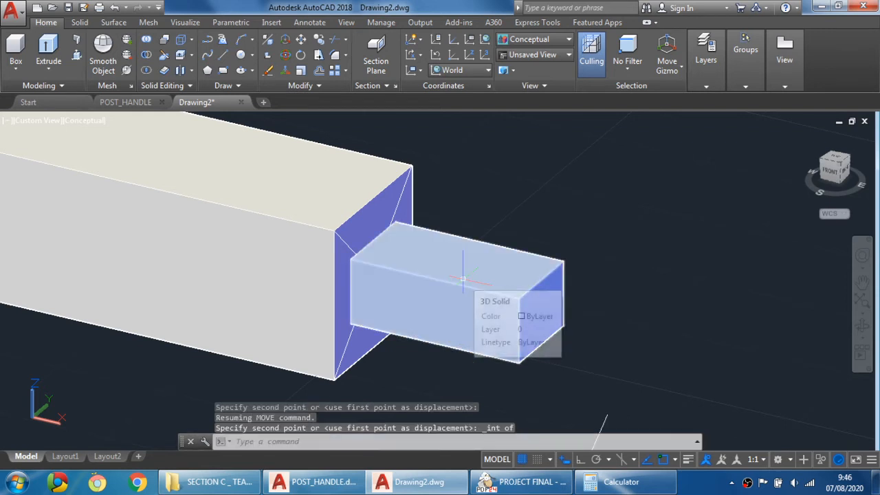
{"action": "key", "text": "Escape"}
{"action": "key", "text": "Escape"}
{"action": "key", "text": "Escape"}
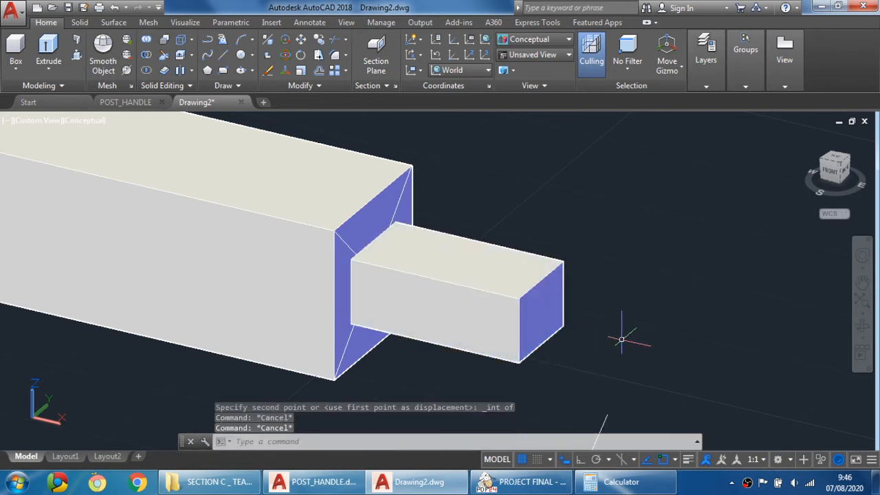
Check the tongue's hole position, hole radius and end radius on the LINK in the PROJECT FINAL PDF
{"action": "scroll", "coordinate": [512, 365], "scroll_direction": "down", "scroll_amount": 2}
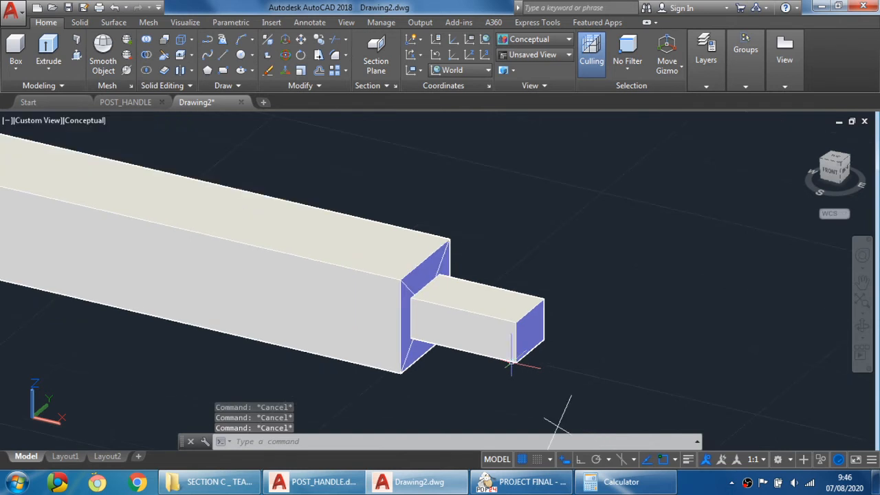
{"action": "scroll", "coordinate": [413, 387], "scroll_direction": "down", "scroll_amount": 2}
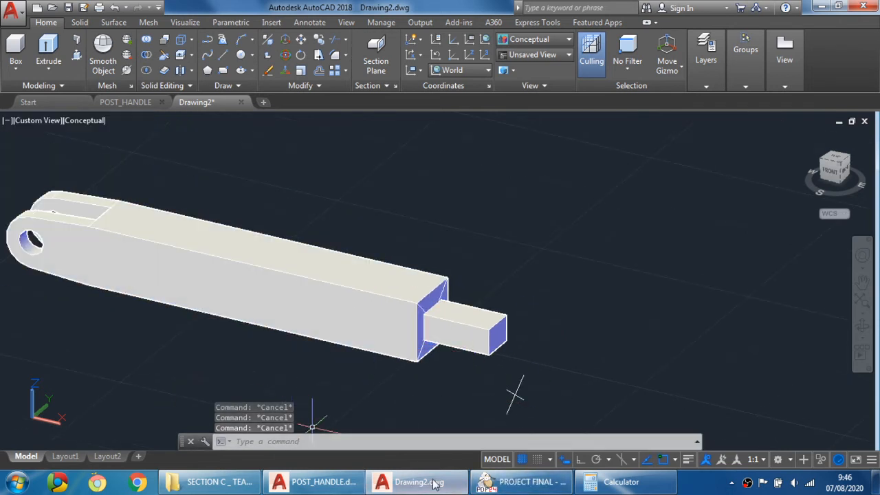
{"action": "left_click", "coordinate": [485, 484]}
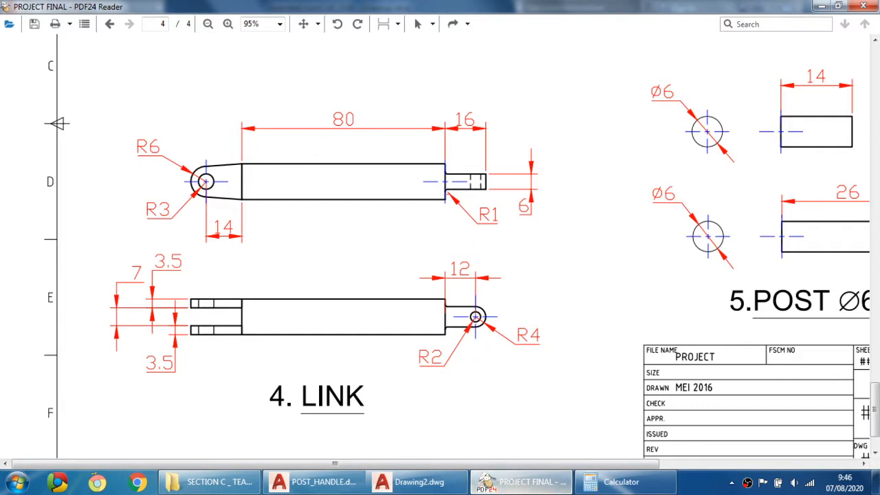
{"action": "left_click", "coordinate": [416, 483]}
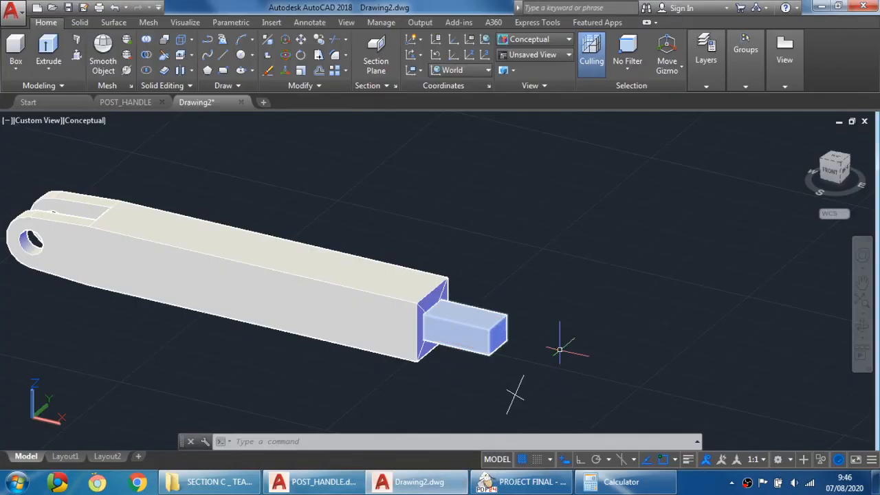
{"action": "left_click", "coordinate": [518, 481]}
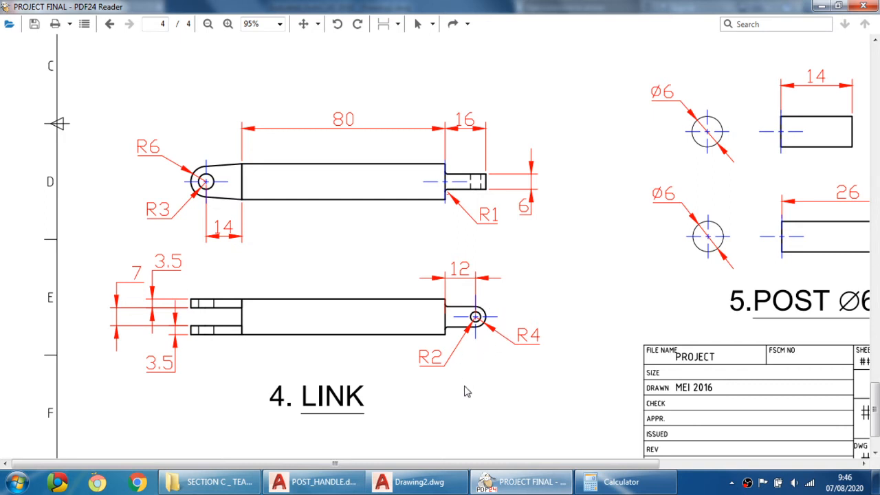
{"action": "left_click", "coordinate": [414, 482]}
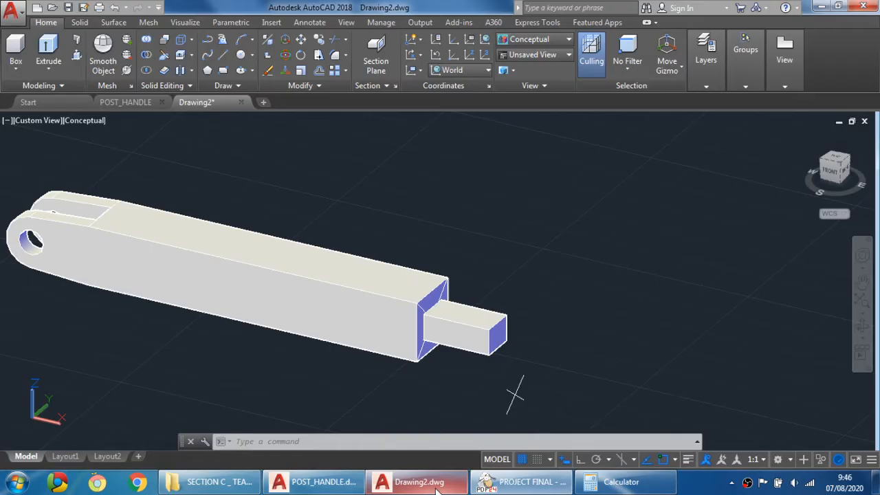
Check the tongue's end radius in the PROJECT FINAL PDF and fillet the two vertical edges of the tongue's free end with radius 4
{"action": "left_click", "coordinate": [521, 482]}
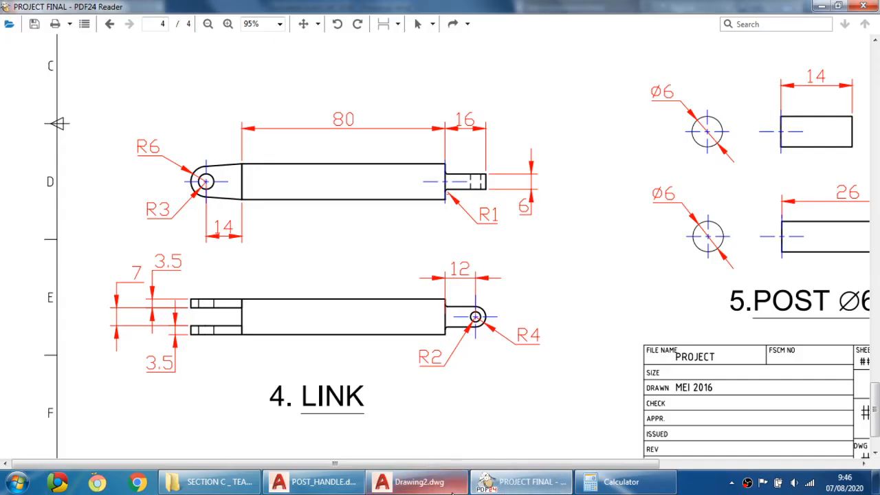
{"action": "left_click", "coordinate": [414, 482]}
{"action": "left_click", "coordinate": [521, 482]}
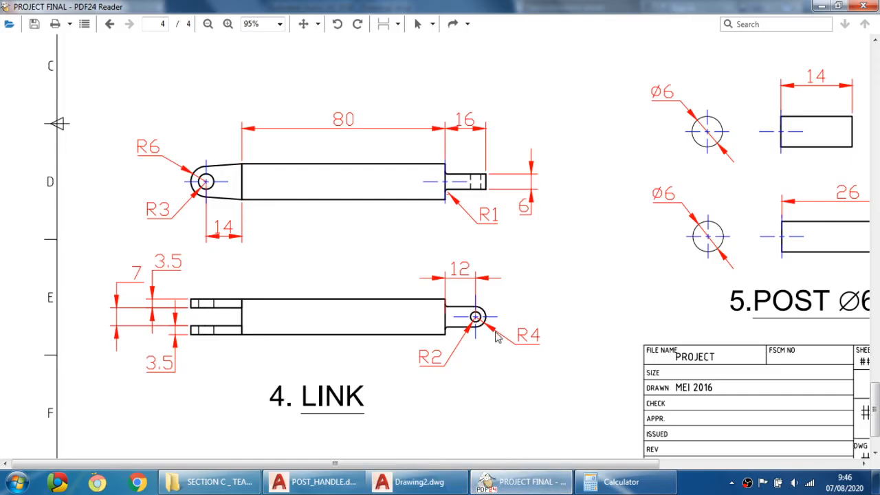
{"action": "left_click", "coordinate": [413, 481]}
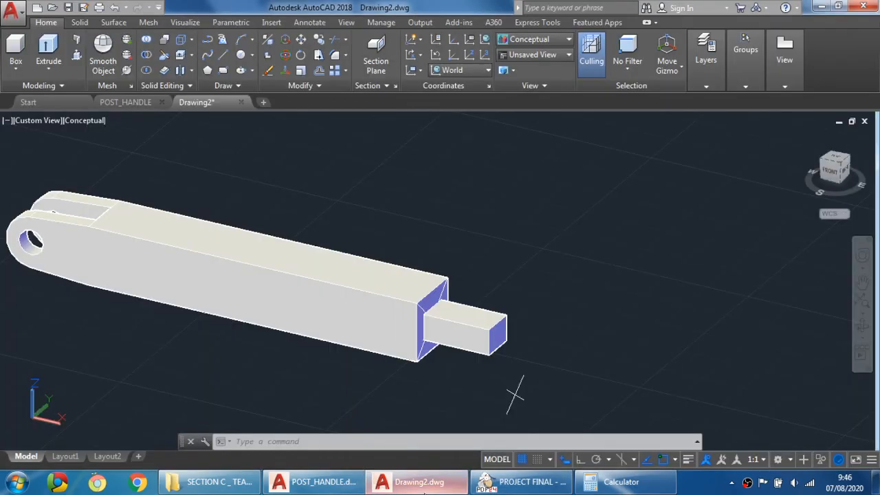
{"action": "left_click", "coordinate": [78, 23]}
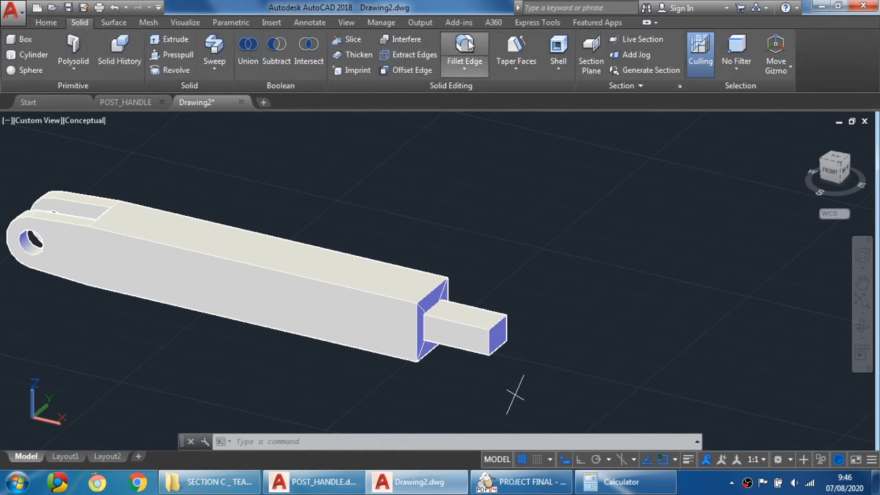
{"action": "left_click", "coordinate": [467, 60]}
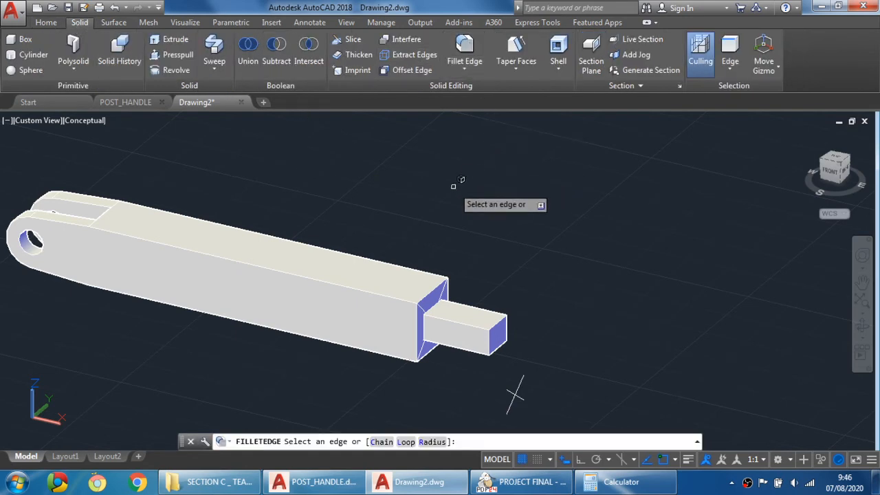
{"action": "left_click", "coordinate": [432, 442]}
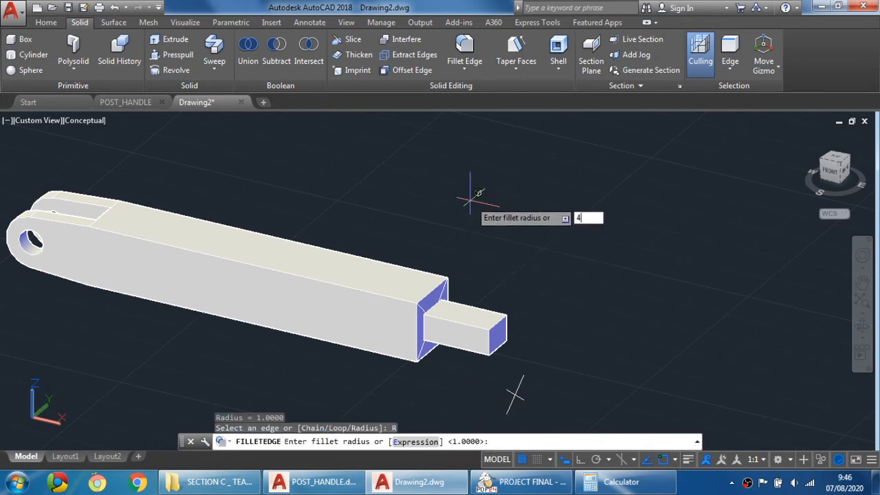
{"action": "type", "text": "4"}
{"action": "key", "text": "Return"}
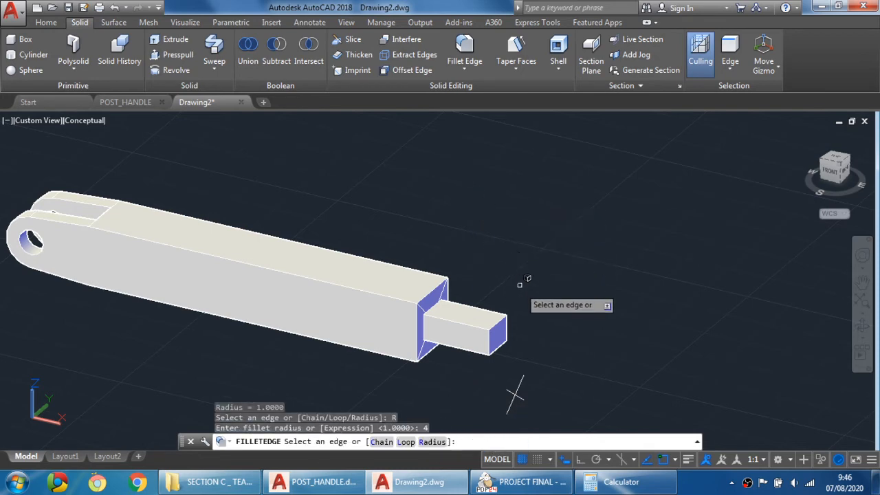
{"action": "scroll", "coordinate": [498, 320], "scroll_direction": "up", "scroll_amount": 3}
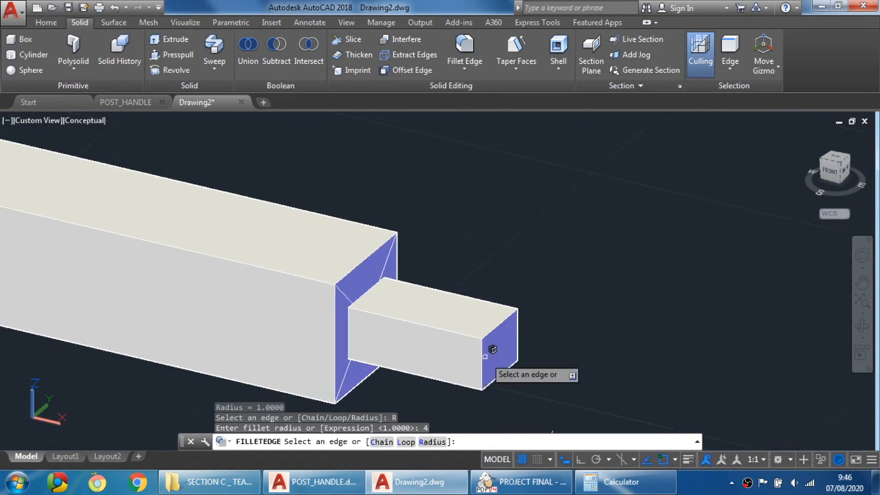
{"action": "left_click", "coordinate": [491, 352]}
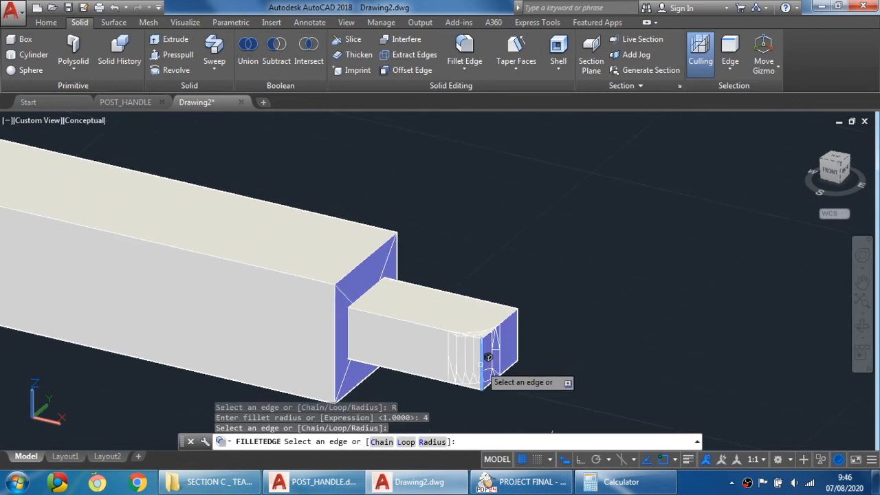
{"action": "left_click", "coordinate": [521, 328]}
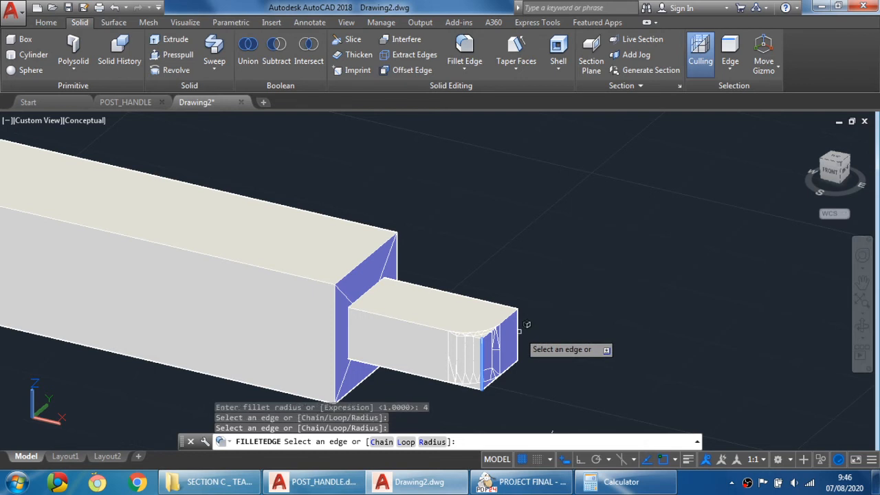
{"action": "left_click", "coordinate": [523, 320]}
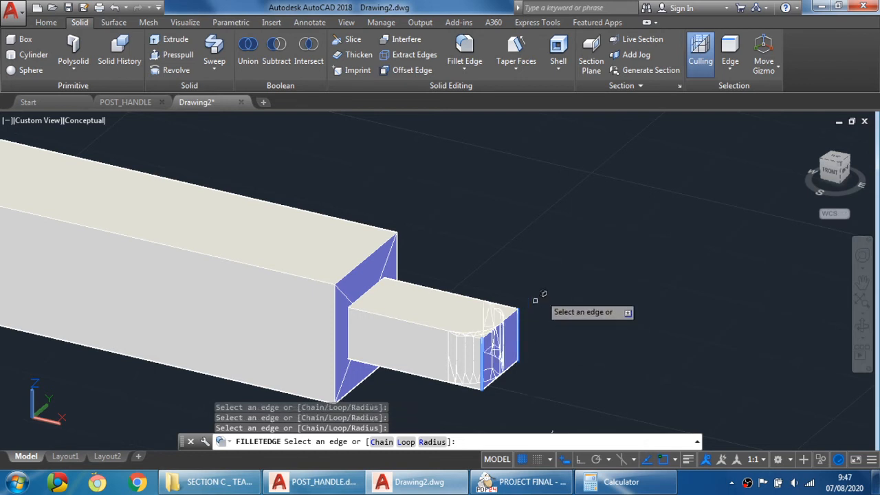
{"action": "key", "text": "Return"}
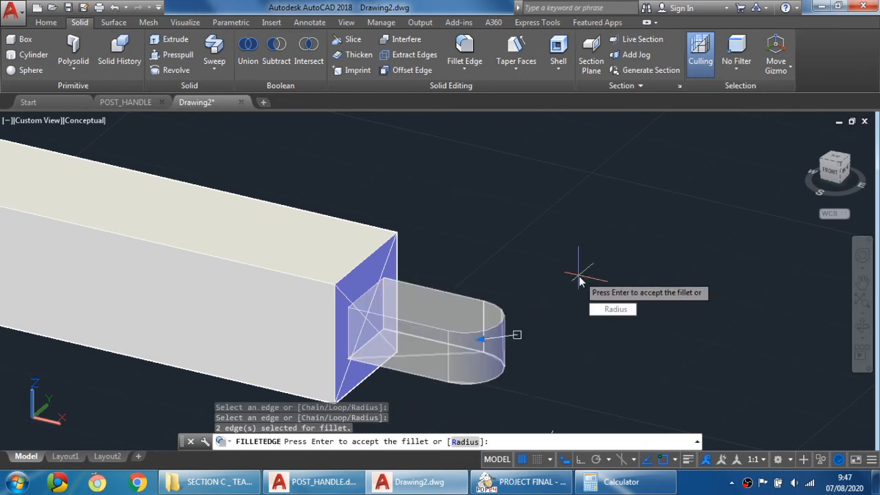
{"action": "key", "text": "Return"}
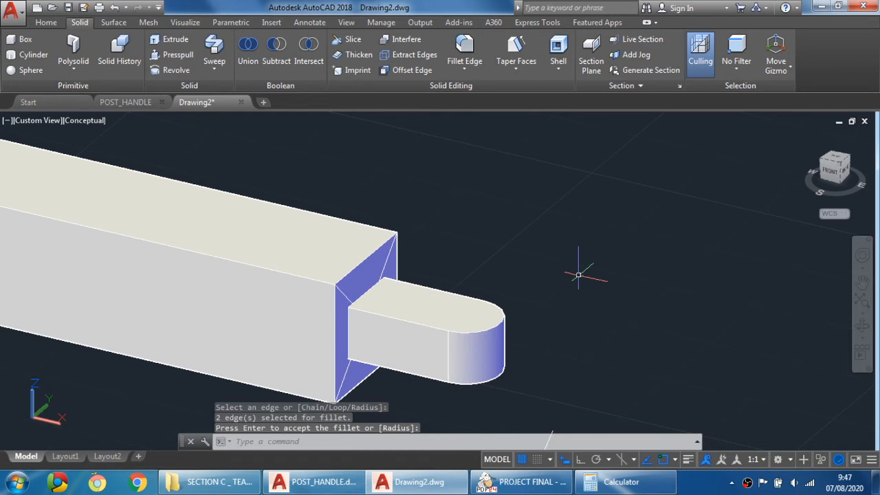
Check the tongue's hole in the PROJECT FINAL PDF and draw a radius 2 circle on its upper face, centred on the rounded end's arc
{"action": "scroll", "coordinate": [559, 382], "scroll_direction": "down", "scroll_amount": 4}
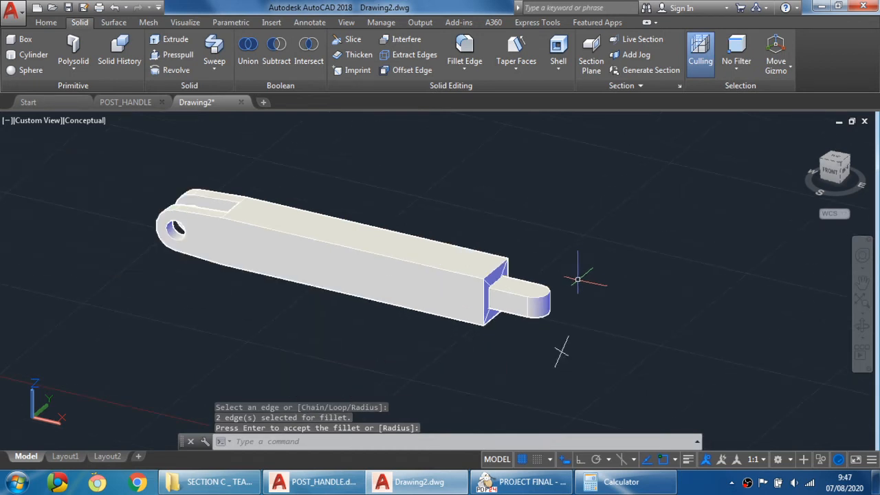
{"action": "middle_click_drag", "start_coordinate": [519, 419], "coordinate": [487, 398]}
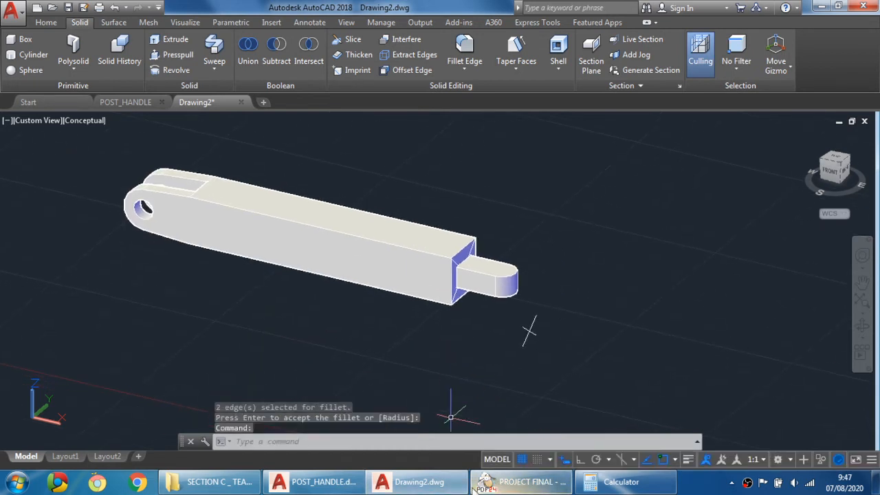
{"action": "left_click", "coordinate": [476, 484]}
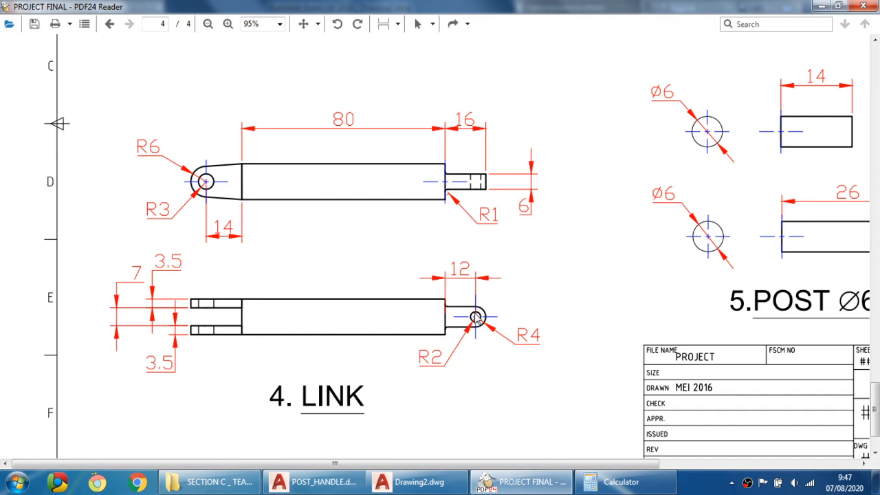
{"action": "left_click", "coordinate": [413, 481]}
{"action": "scroll", "coordinate": [496, 312], "scroll_direction": "up", "scroll_amount": 4}
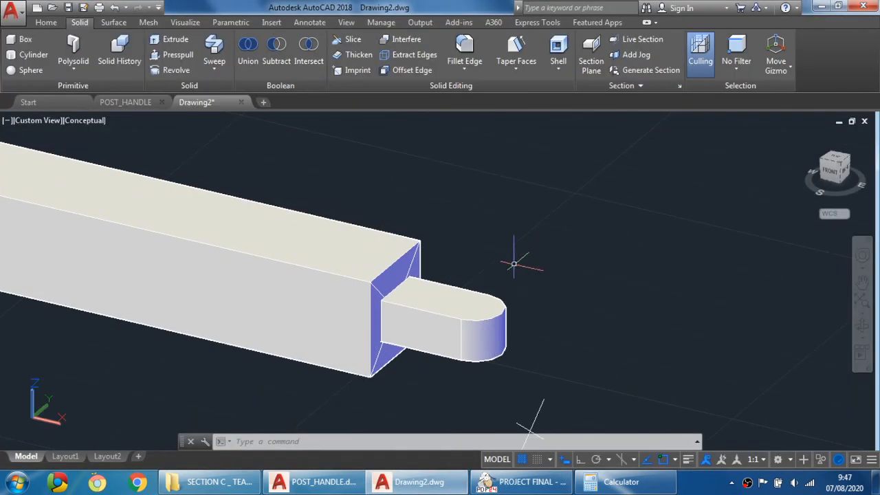
{"action": "left_click", "coordinate": [47, 23]}
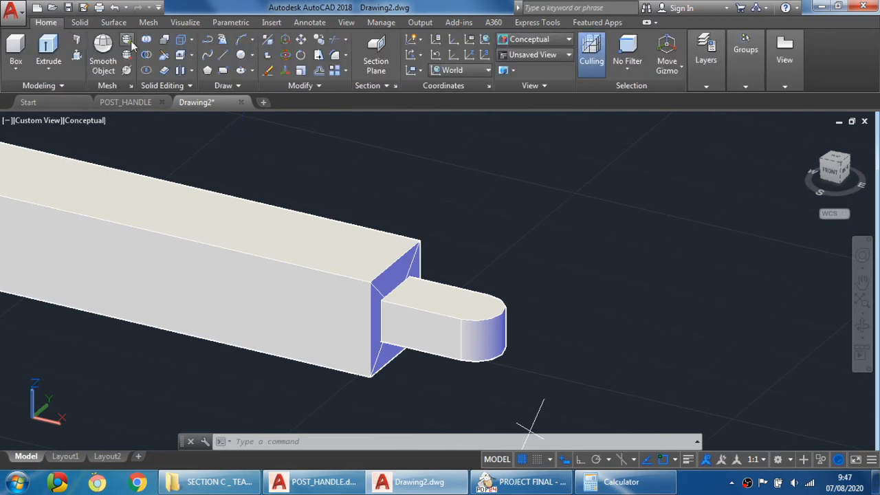
{"action": "left_click", "coordinate": [244, 57]}
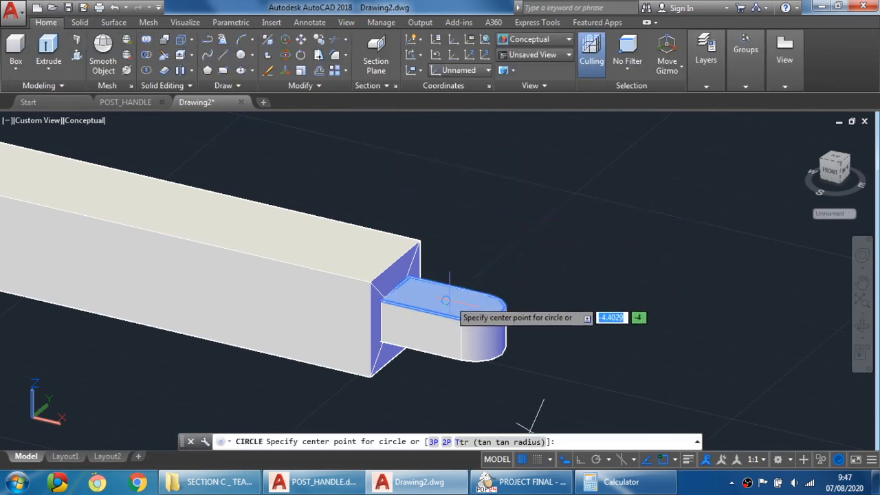
{"action": "scroll", "coordinate": [448, 295], "scroll_direction": "up", "scroll_amount": 2}
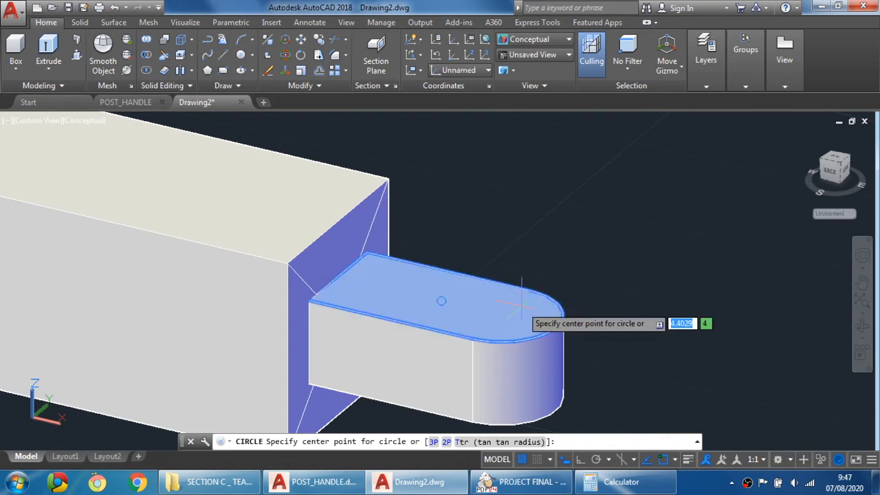
{"action": "right_click", "coordinate": [527, 302], "text": "shift"}
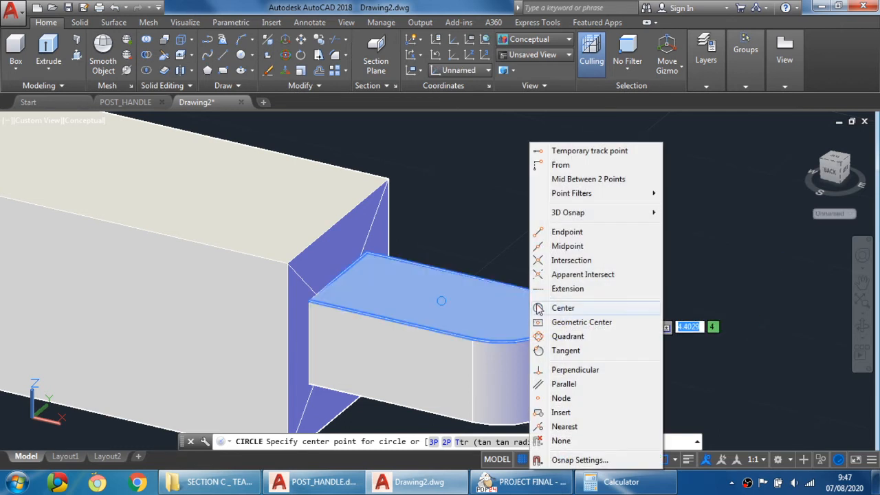
{"action": "left_click", "coordinate": [567, 308]}
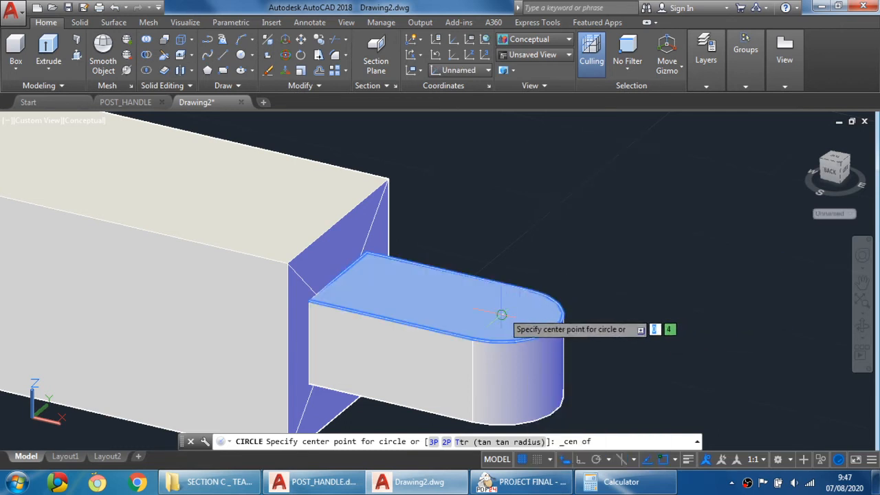
{"action": "left_click", "coordinate": [499, 312]}
{"action": "type", "text": "2"}
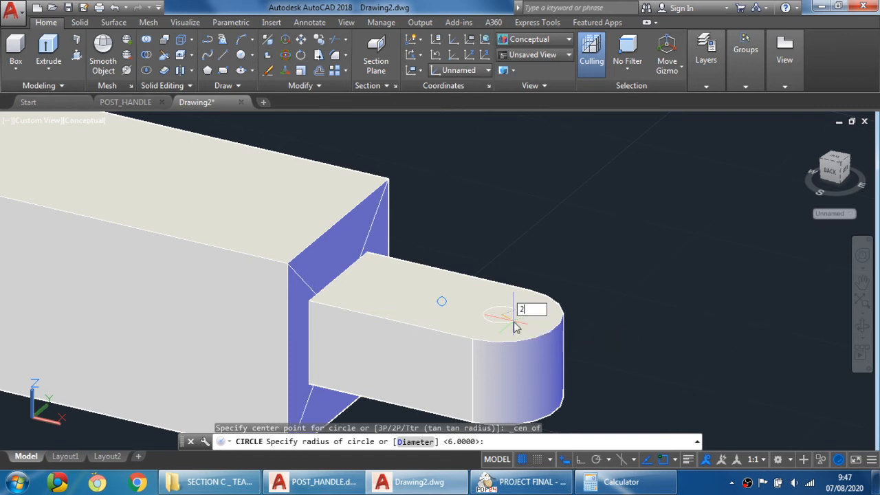
{"action": "key", "text": "Return"}
Presspull the circle down through the full thickness of the tongue to cut the hole
{"action": "scroll", "coordinate": [516, 326], "scroll_direction": "down", "scroll_amount": 3}
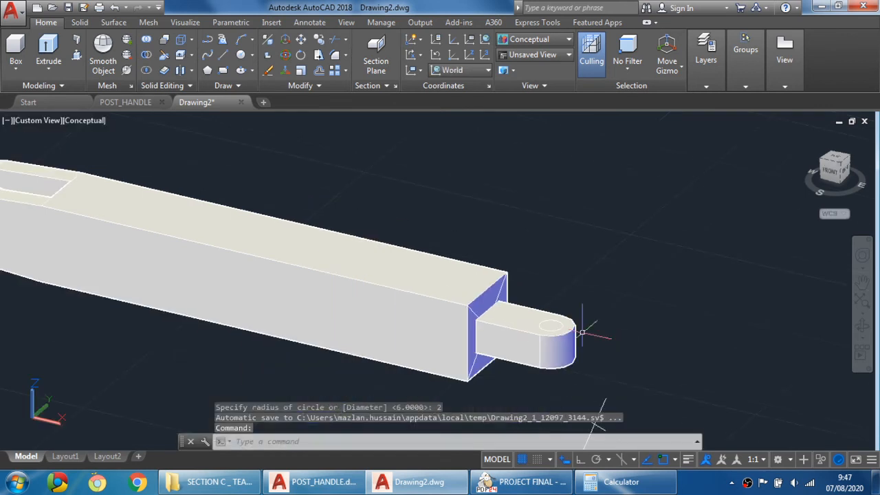
{"action": "middle_click_drag", "start_coordinate": [520, 324], "coordinate": [526, 303], "text": "shift"}
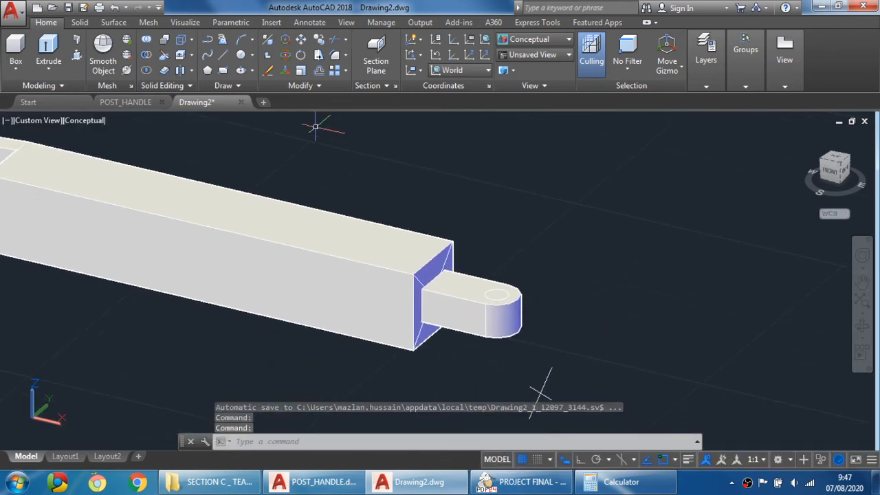
{"action": "left_click", "coordinate": [76, 58]}
{"action": "scroll", "coordinate": [502, 294], "scroll_direction": "up", "scroll_amount": 2}
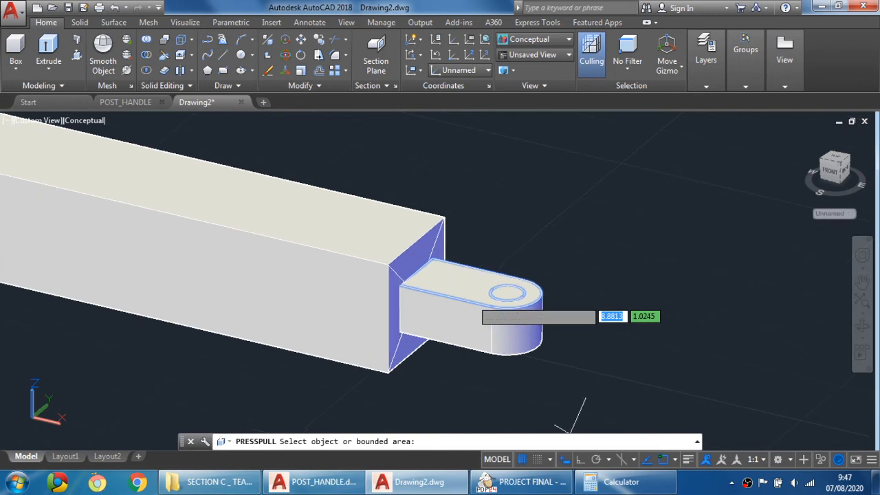
{"action": "left_click", "coordinate": [509, 294]}
{"action": "left_click", "coordinate": [586, 352]}
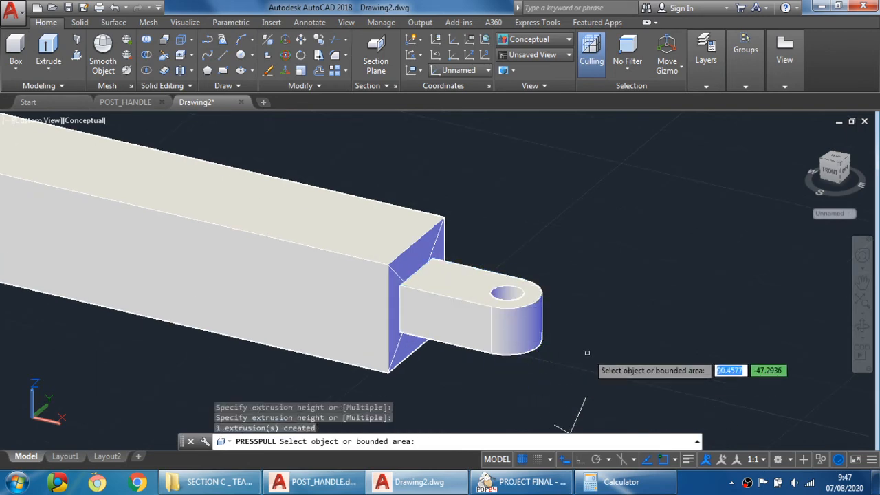
{"action": "key", "text": "Return"}
Examine the tongue's hole and rounded end and compare them with the LINK views in the PROJECT FINAL PDF
{"action": "scroll", "coordinate": [587, 352], "scroll_direction": "down", "scroll_amount": 2}
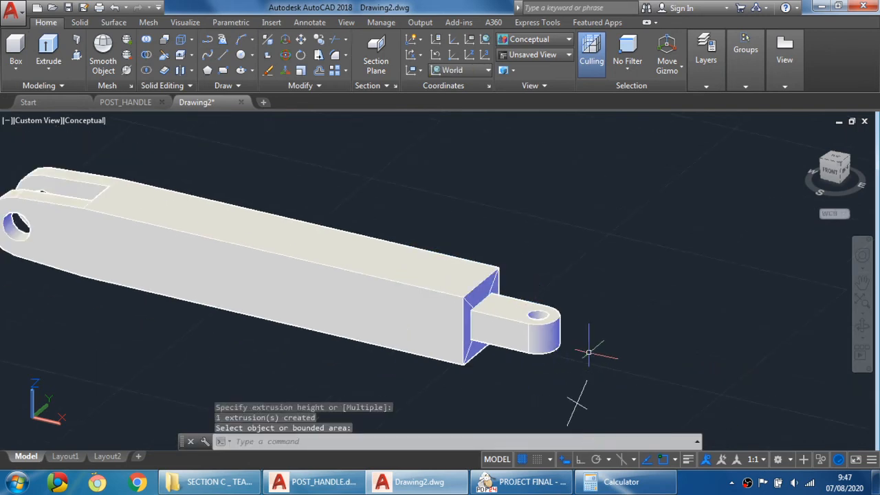
{"action": "middle_click_drag", "start_coordinate": [574, 351], "coordinate": [492, 347], "text": "shift"}
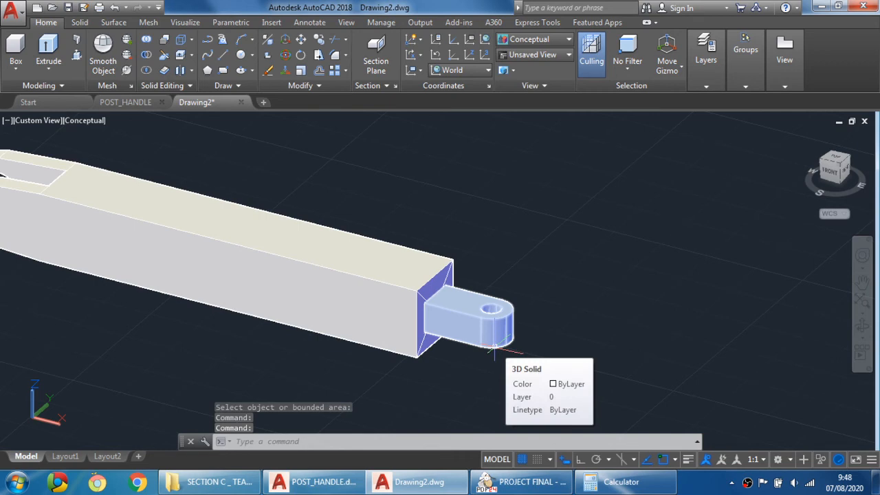
{"action": "middle_click_drag", "start_coordinate": [492, 348], "coordinate": [502, 419], "text": "shift"}
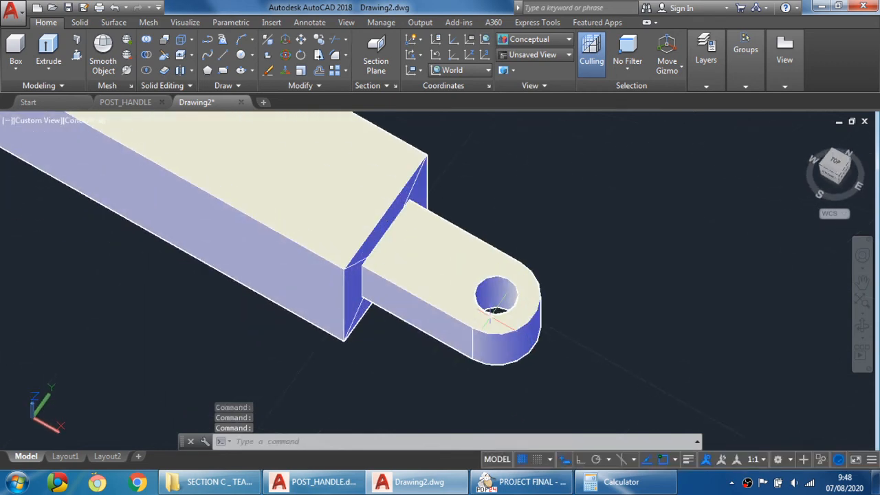
{"action": "left_click", "coordinate": [508, 481]}
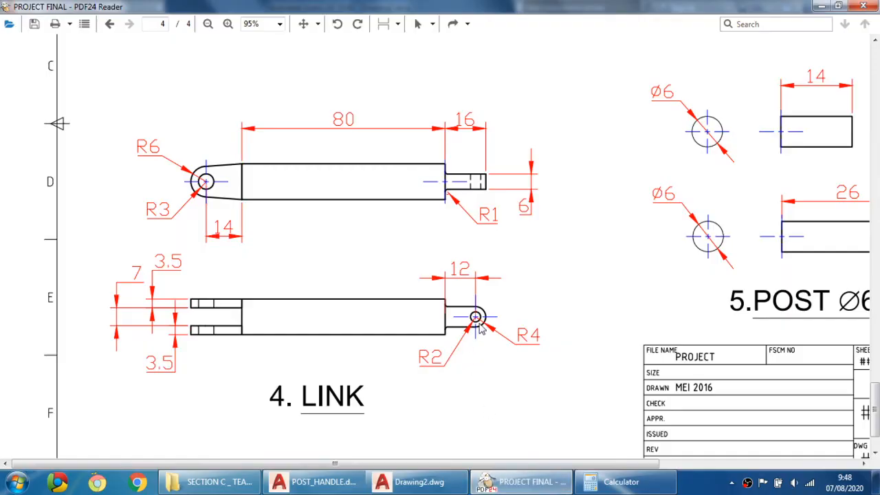
{"action": "scroll", "coordinate": [474, 323], "scroll_direction": "up", "scroll_amount": 3, "text": "ctrl"}
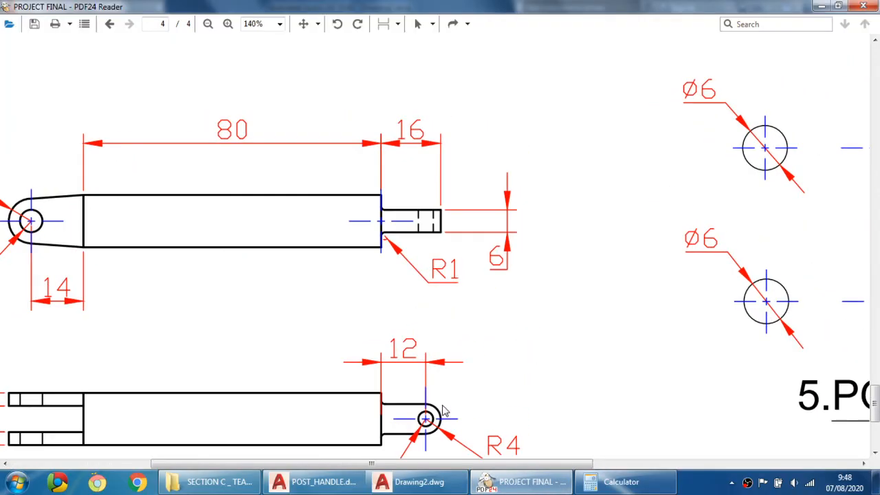
{"action": "scroll", "coordinate": [440, 323], "scroll_direction": "down", "scroll_amount": 3}
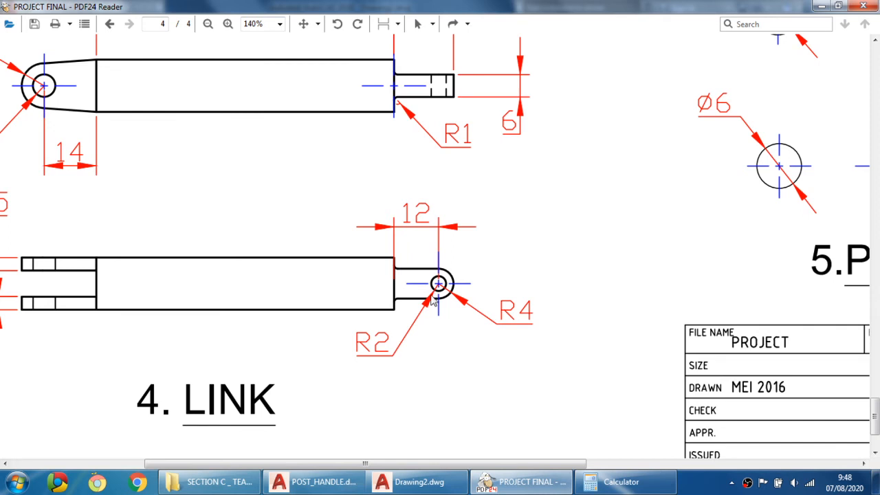
{"action": "left_click", "coordinate": [413, 481]}
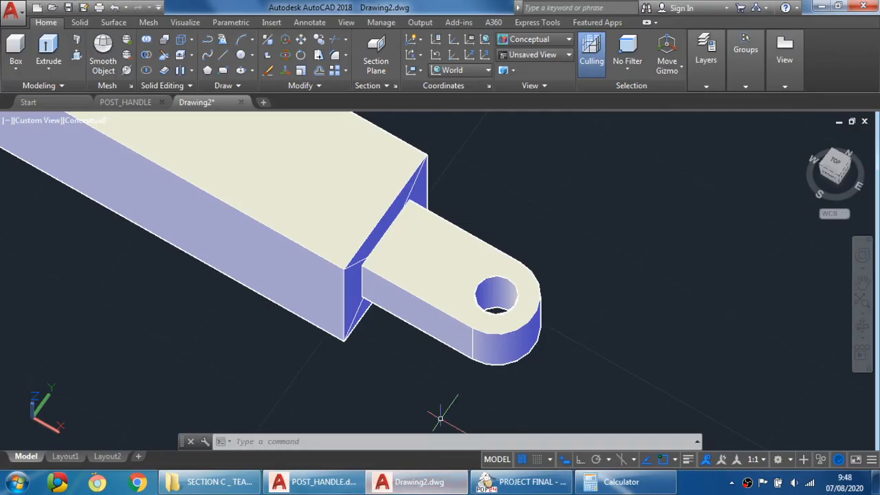
{"action": "middle_click_drag", "start_coordinate": [492, 334], "coordinate": [495, 294], "text": "shift"}
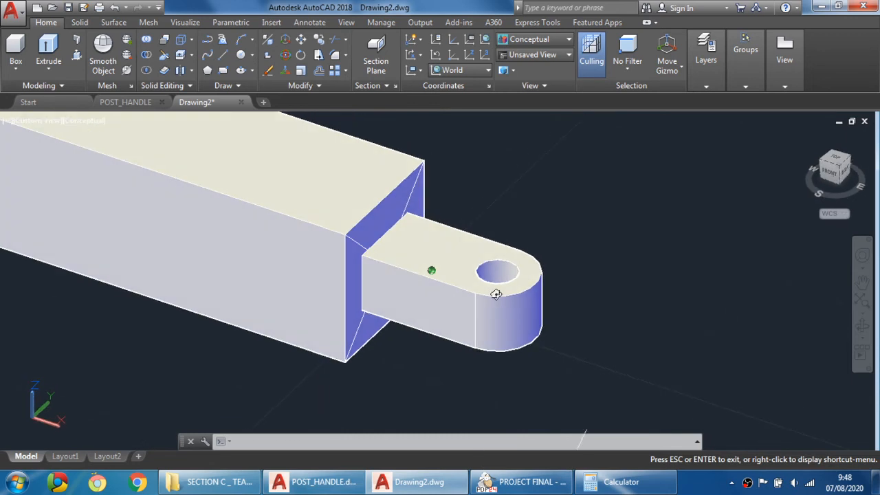
Check the fillet radius at the tongue's base in both LINK views of the PROJECT FINAL PDF and return to the Drawing2 model
{"action": "scroll", "coordinate": [543, 295], "scroll_direction": "down", "scroll_amount": 5}
{"action": "middle_click_drag", "start_coordinate": [561, 310], "coordinate": [529, 298], "text": "shift"}
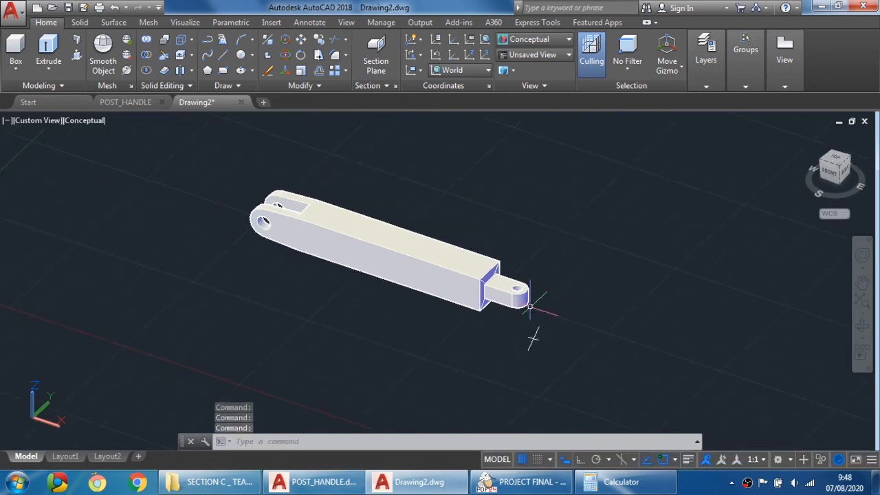
{"action": "scroll", "coordinate": [530, 298], "scroll_direction": "up", "scroll_amount": 2}
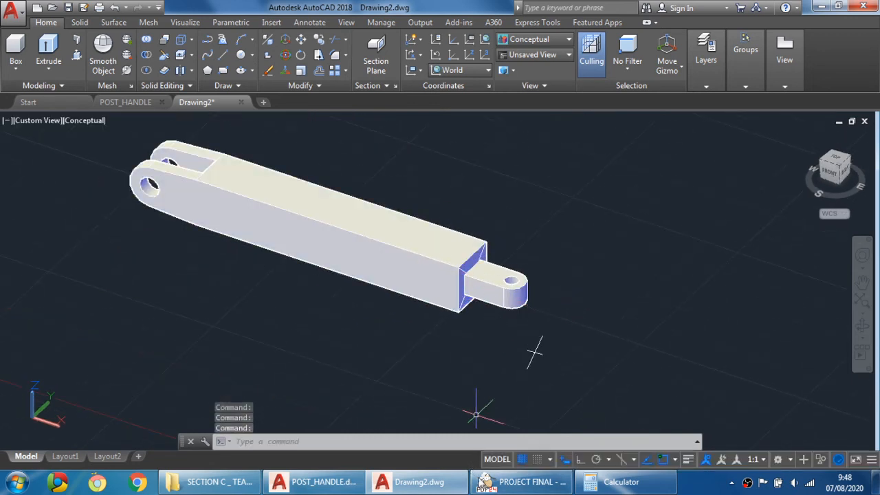
{"action": "left_click", "coordinate": [520, 481]}
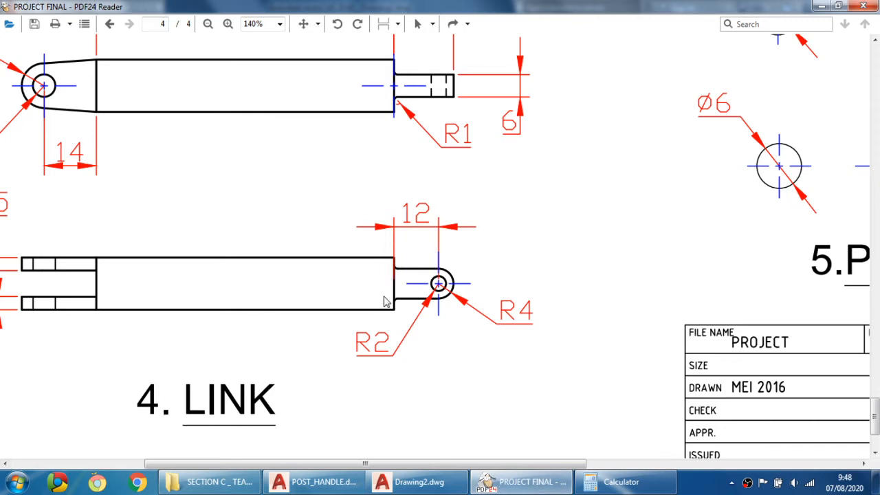
{"action": "scroll", "coordinate": [385, 301], "scroll_direction": "up", "scroll_amount": 2, "text": "ctrl"}
{"action": "scroll", "coordinate": [306, 92], "scroll_direction": "up", "scroll_amount": 2, "text": "ctrl"}
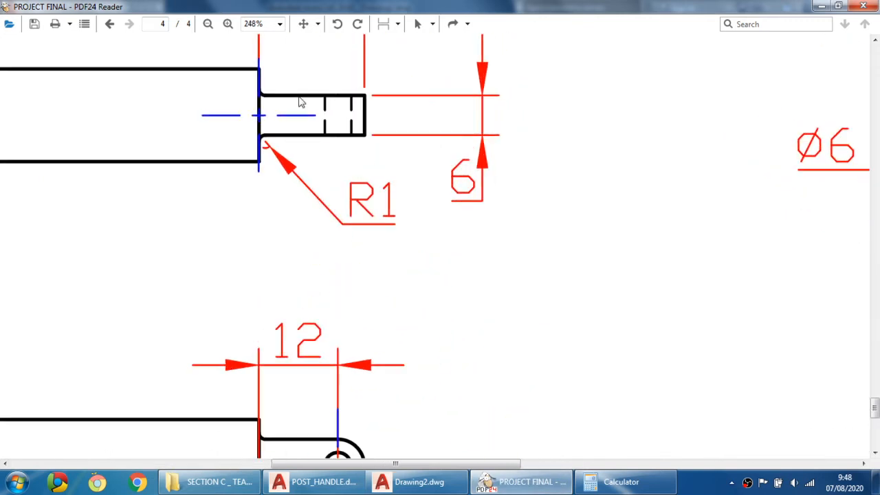
{"action": "left_click_drag", "start_coordinate": [244, 154], "coordinate": [405, 232]}
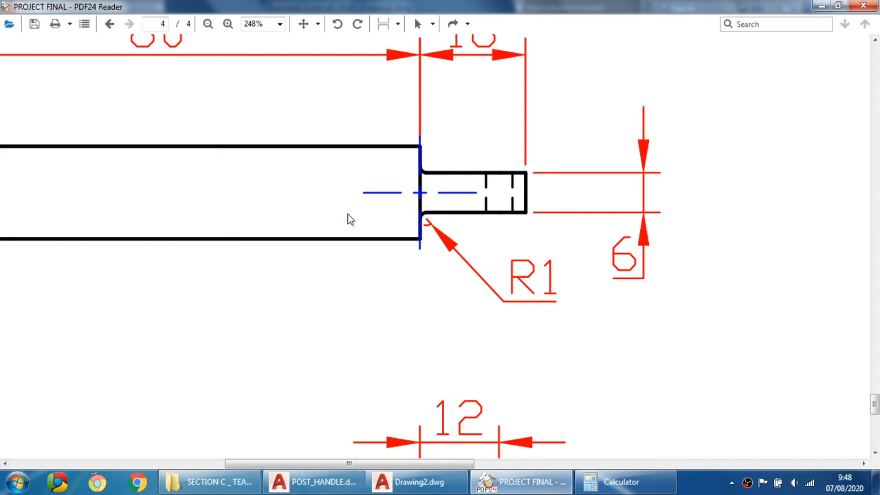
{"action": "mouse_move", "coordinate": [462, 354]}
{"action": "left_mouse_down"}
{"action": "mouse_move", "coordinate": [398, 330]}
{"action": "mouse_move", "coordinate": [406, 131]}
{"action": "left_mouse_up"}
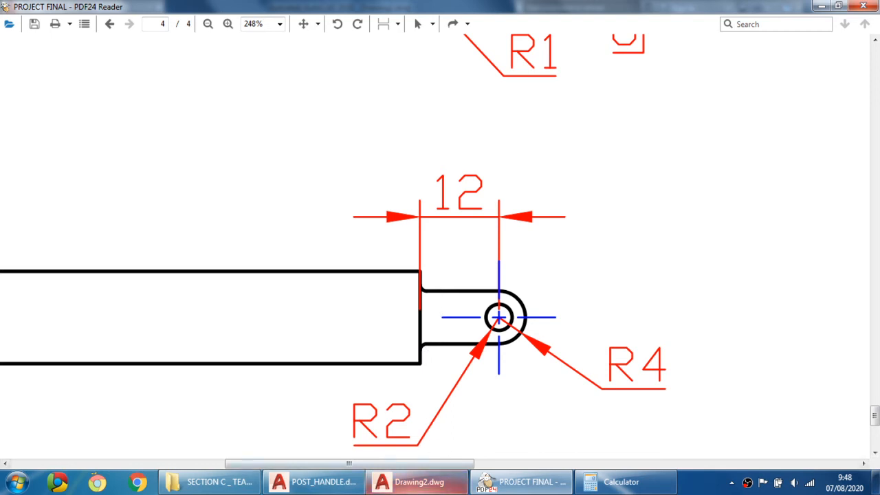
{"action": "left_click", "coordinate": [412, 481]}
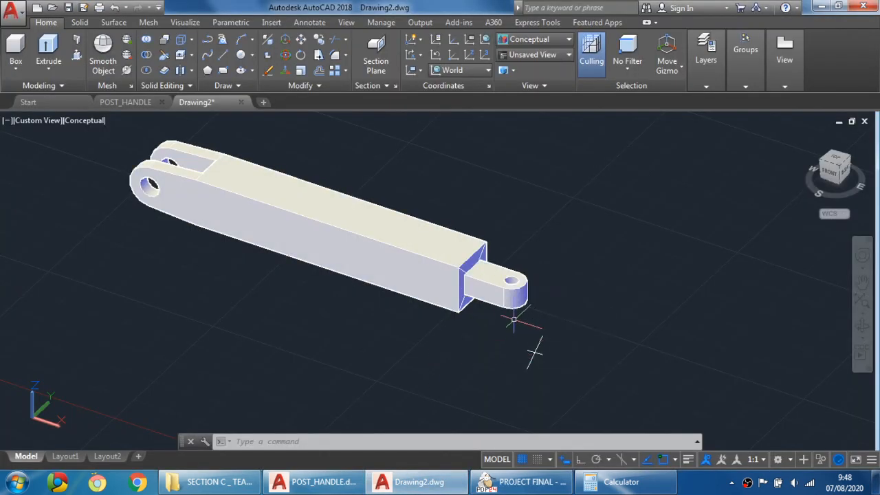
Erase the leftover construction lines and hole circle around the tongue, keeping the bar and tongue solids
{"action": "middle_click_drag", "start_coordinate": [530, 353], "coordinate": [491, 349]}
{"action": "scroll", "coordinate": [527, 378], "scroll_direction": "up", "scroll_amount": 5}
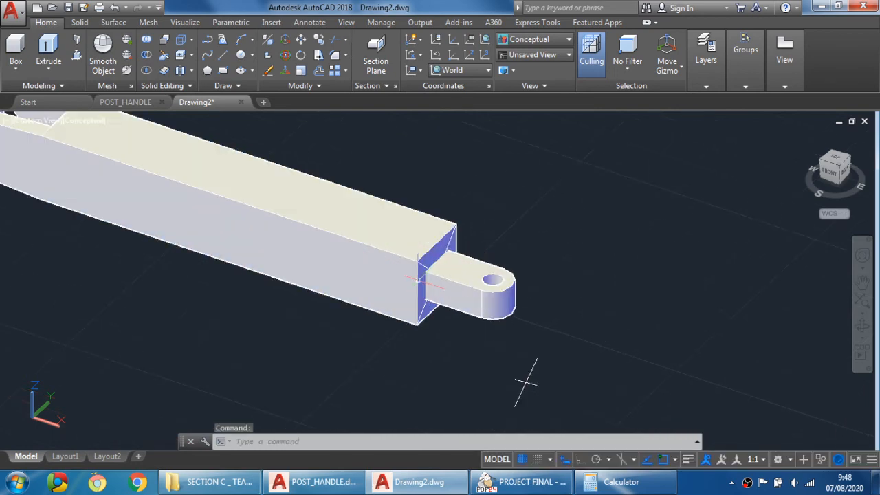
{"action": "scroll", "coordinate": [524, 336], "scroll_direction": "down", "scroll_amount": 4}
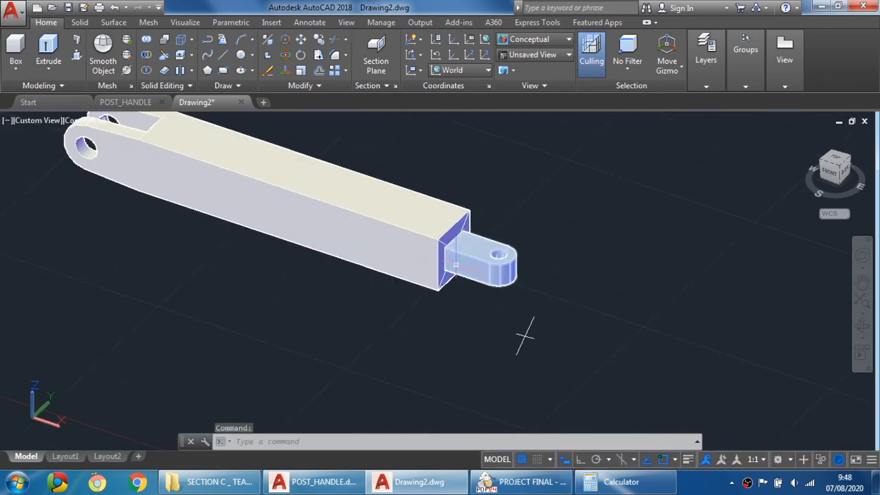
{"action": "scroll", "coordinate": [314, 280], "scroll_direction": "down", "scroll_amount": 3}
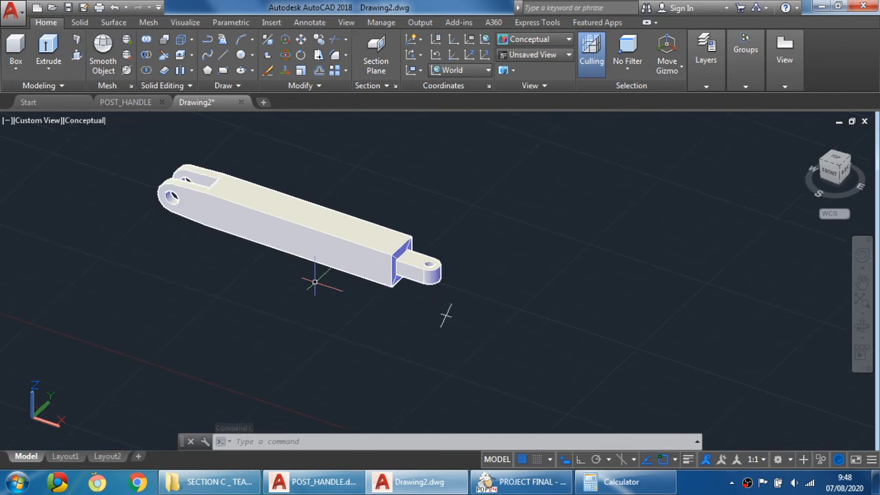
{"action": "left_click", "coordinate": [106, 138]}
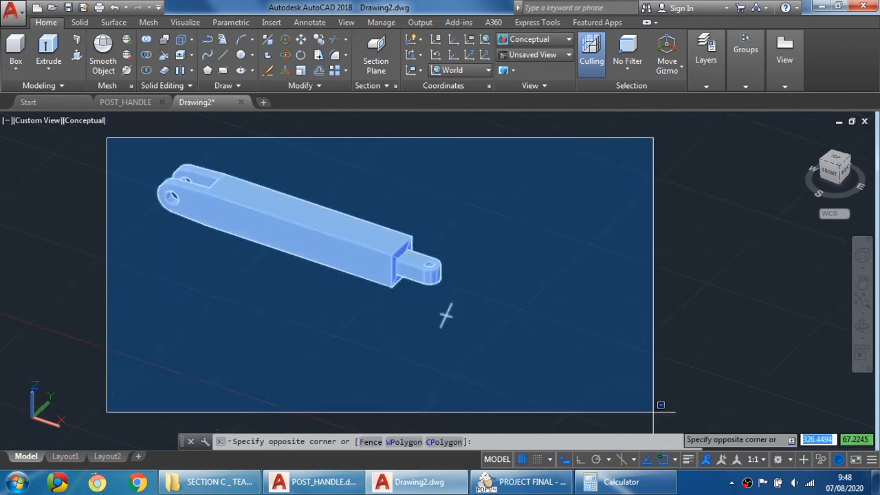
{"action": "left_click", "coordinate": [581, 371]}
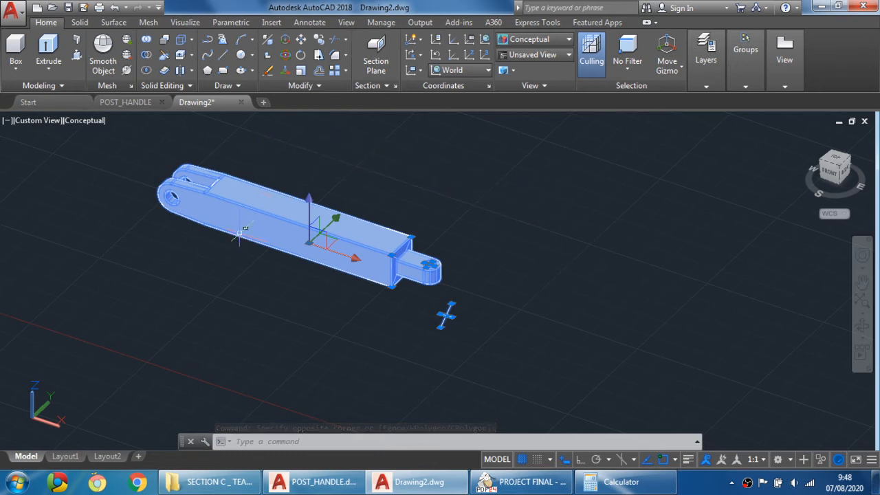
{"action": "left_click", "coordinate": [252, 219], "text": "shift"}
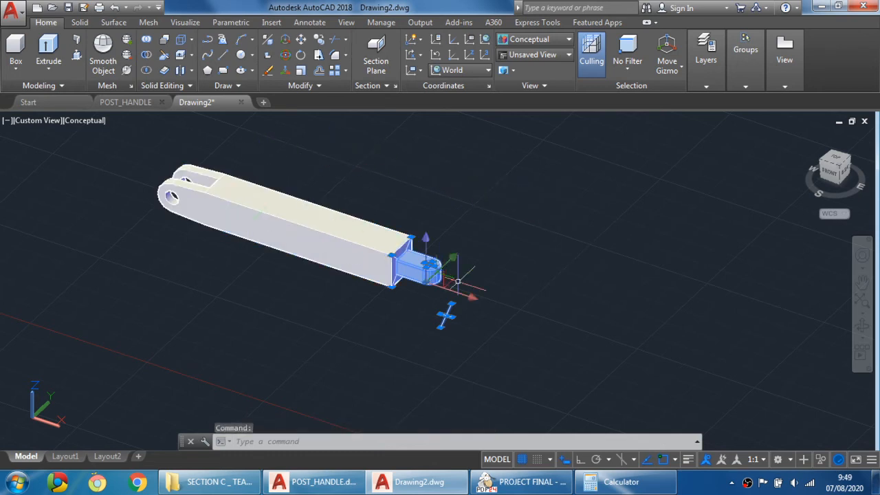
{"action": "scroll", "coordinate": [404, 276], "scroll_direction": "up", "scroll_amount": 3}
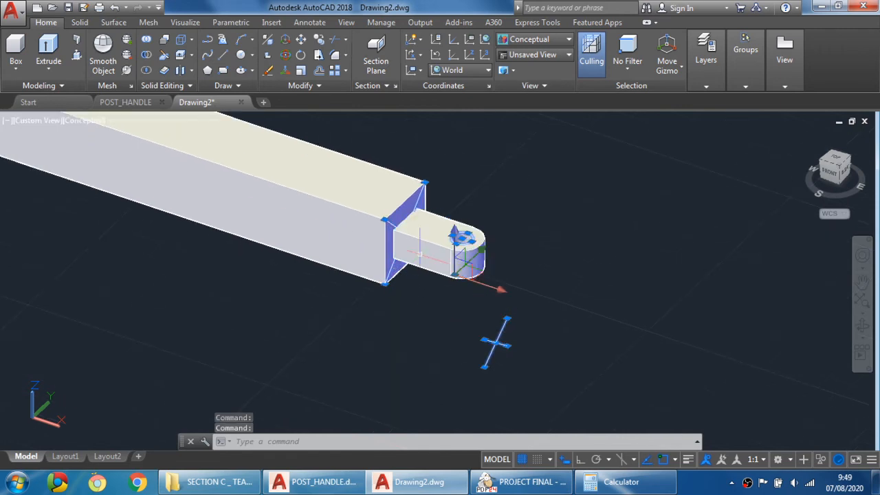
{"action": "scroll", "coordinate": [574, 227], "scroll_direction": "down", "scroll_amount": 2}
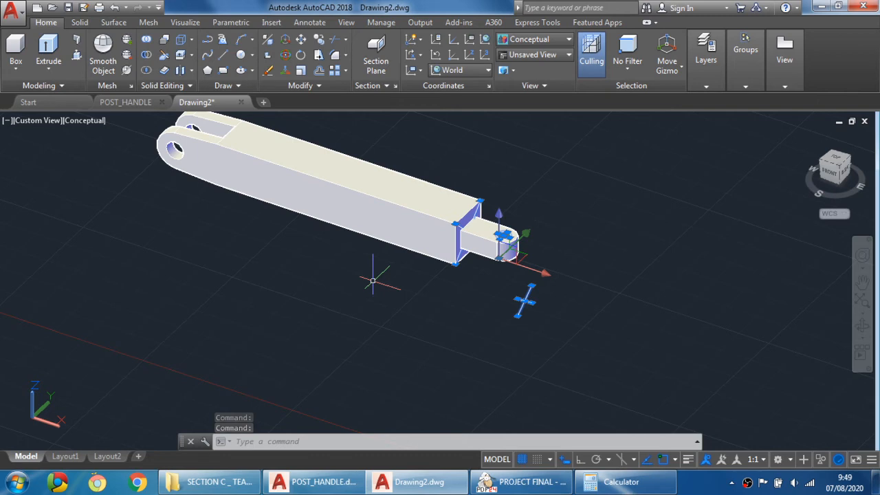
{"action": "key", "text": "Delete"}
{"action": "scroll", "coordinate": [466, 217], "scroll_direction": "up", "scroll_amount": 3}
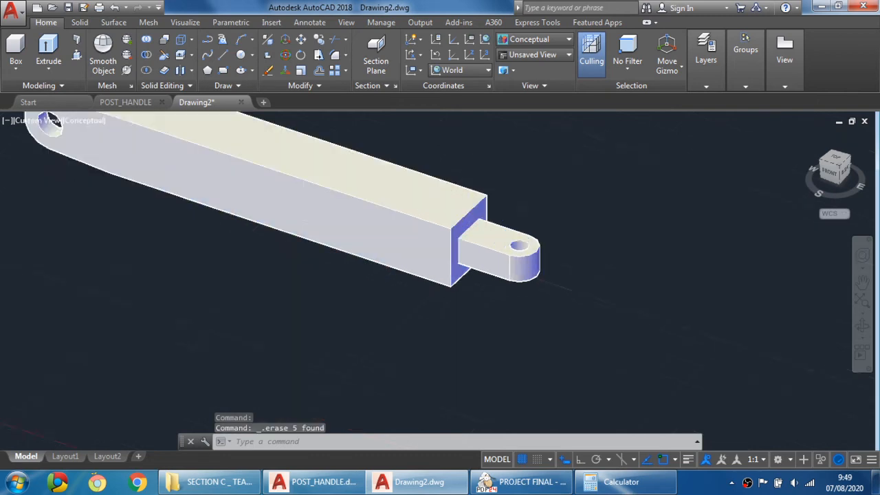
{"action": "scroll", "coordinate": [477, 269], "scroll_direction": "down", "scroll_amount": 5}
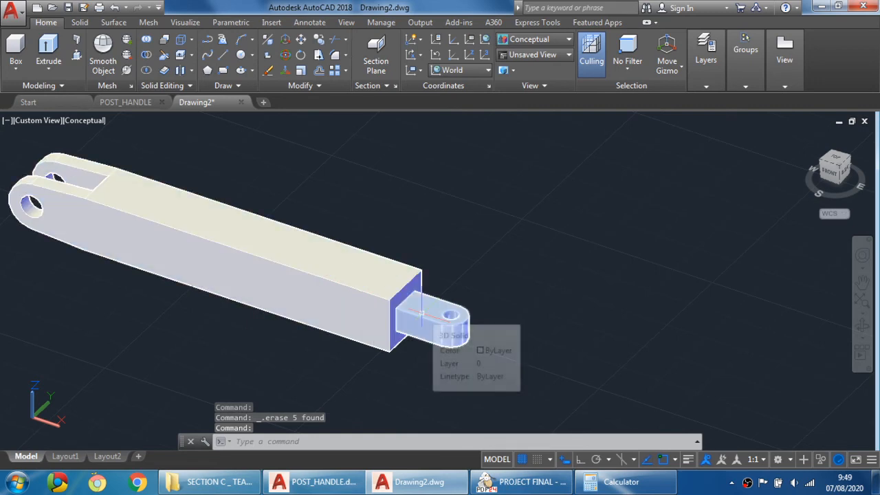
{"action": "scroll", "coordinate": [401, 313], "scroll_direction": "up", "scroll_amount": 5}
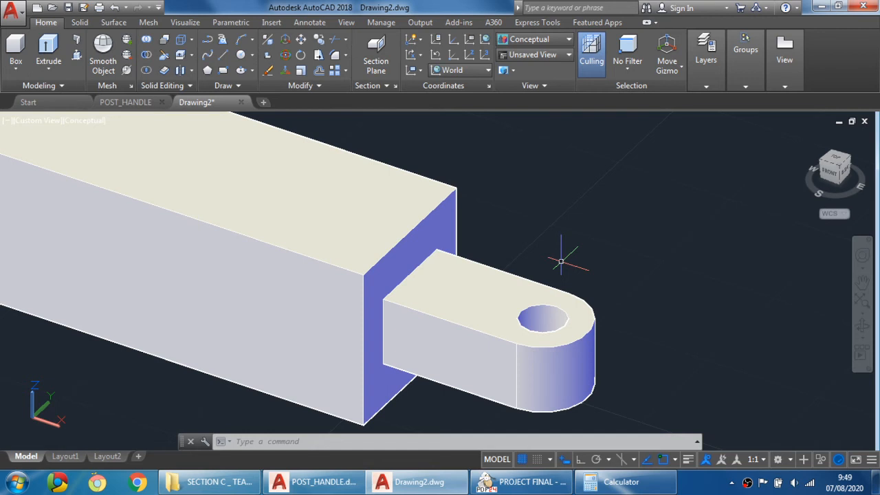
{"action": "left_click", "coordinate": [79, 23]}
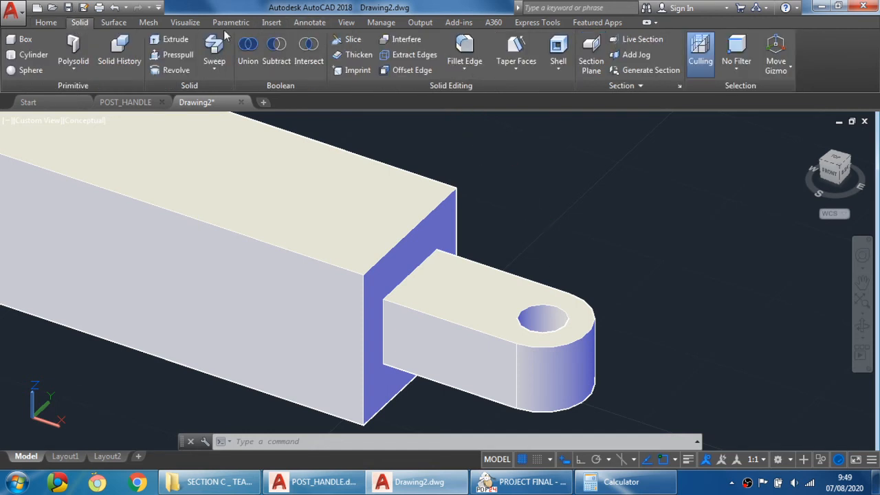
{"action": "left_click", "coordinate": [461, 48]}
{"action": "type", "text": "R"}
{"action": "key", "text": "Return"}
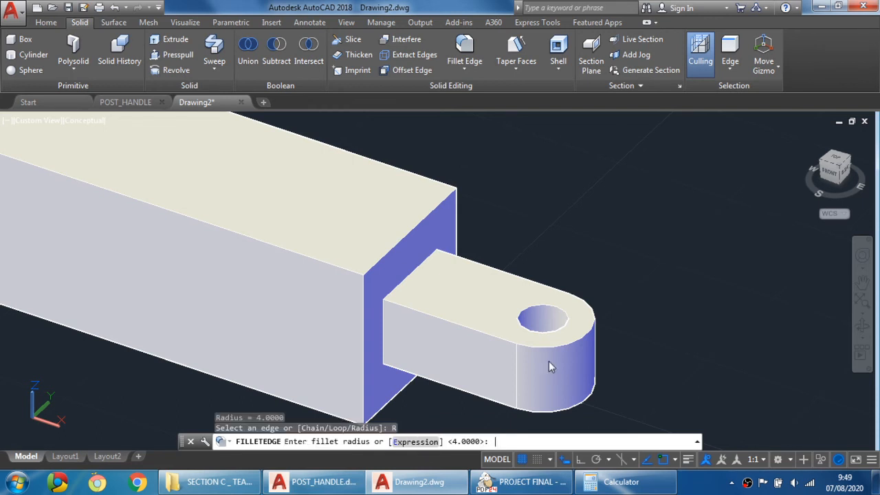
{"action": "type", "text": "1"}
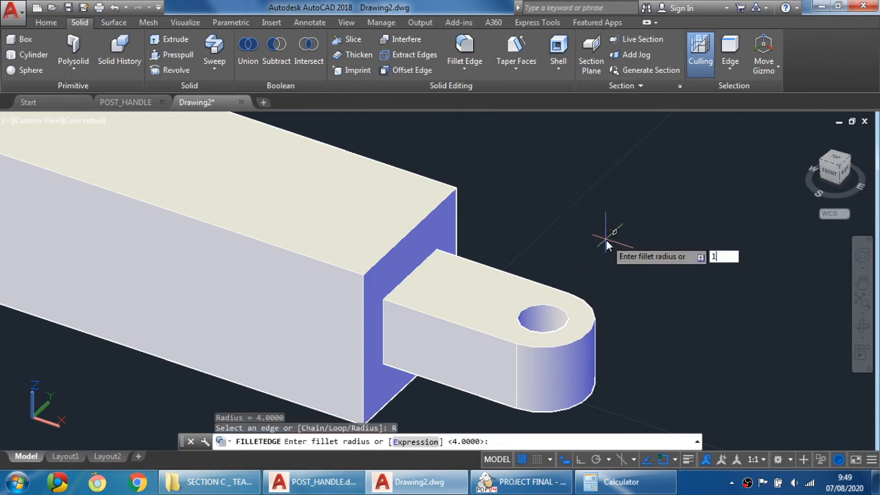
{"action": "key", "text": "Return"}
{"action": "scroll", "coordinate": [404, 272], "scroll_direction": "up", "scroll_amount": 3}
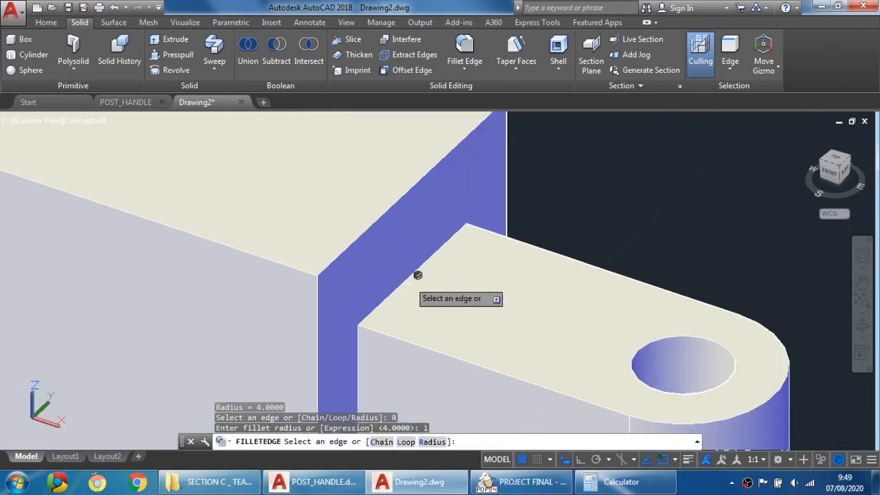
{"action": "left_click", "coordinate": [405, 277]}
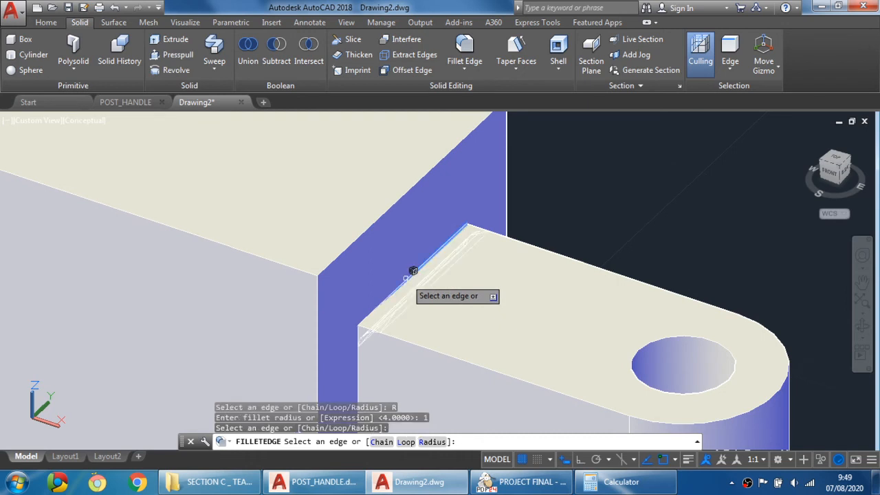
{"action": "key", "text": "Return"}
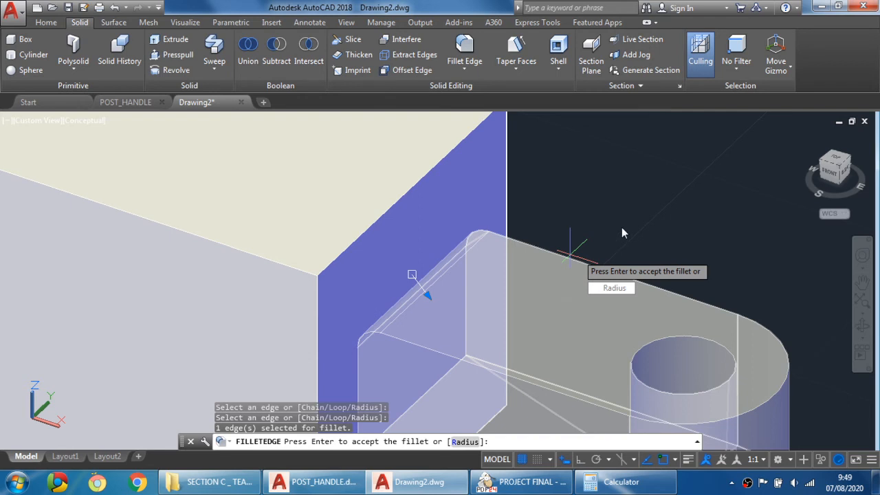
{"action": "key", "text": "Escape"}
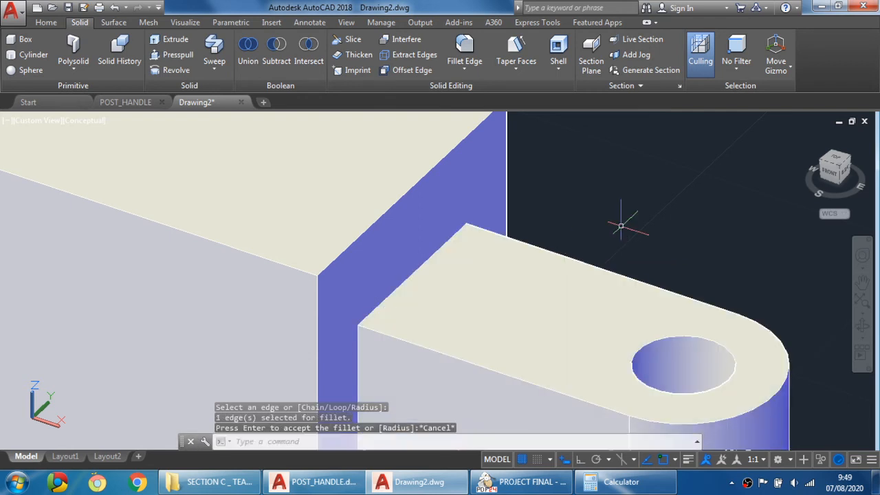
Union the bar and the tongue into a single solid
{"action": "left_click", "coordinate": [248, 50]}
{"action": "scroll", "coordinate": [430, 196], "scroll_direction": "down", "scroll_amount": 3}
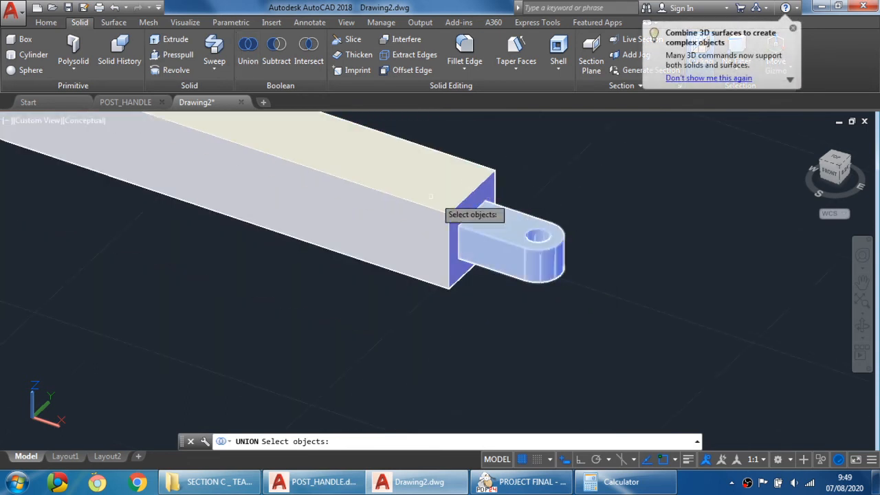
{"action": "left_click", "coordinate": [431, 196]}
{"action": "left_click", "coordinate": [496, 238]}
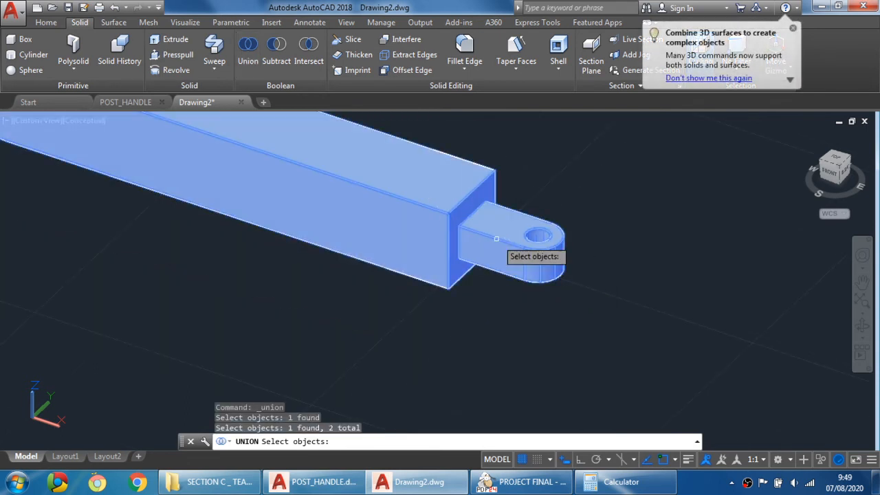
{"action": "key", "text": "Return"}
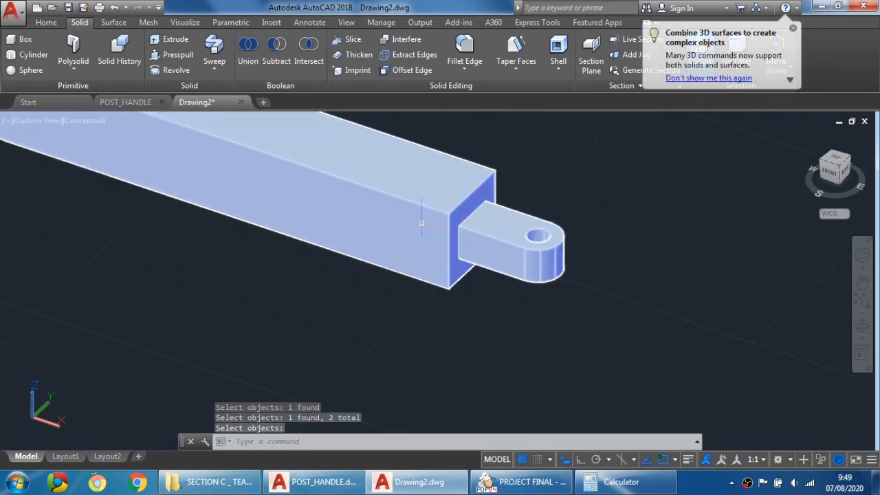
Fillet all four edges where the tongue meets the bar's end face with a radius of 1
{"action": "scroll", "coordinate": [471, 198], "scroll_direction": "up", "scroll_amount": 5}
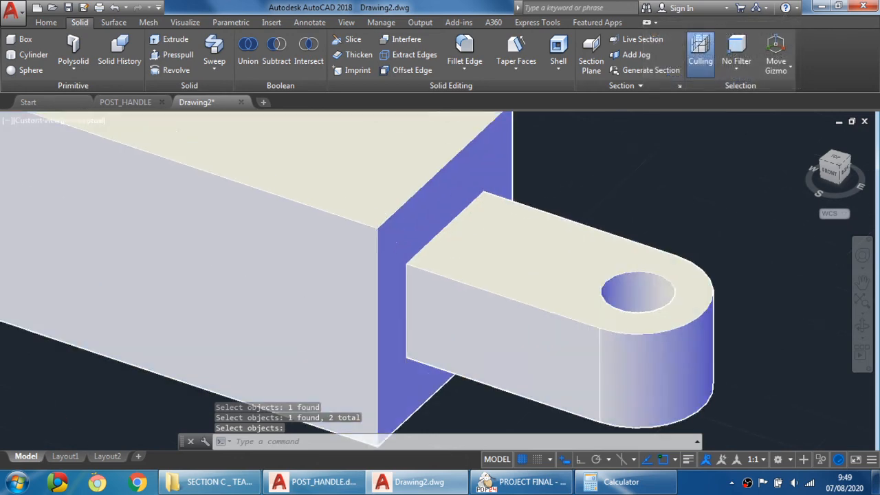
{"action": "left_click", "coordinate": [461, 54]}
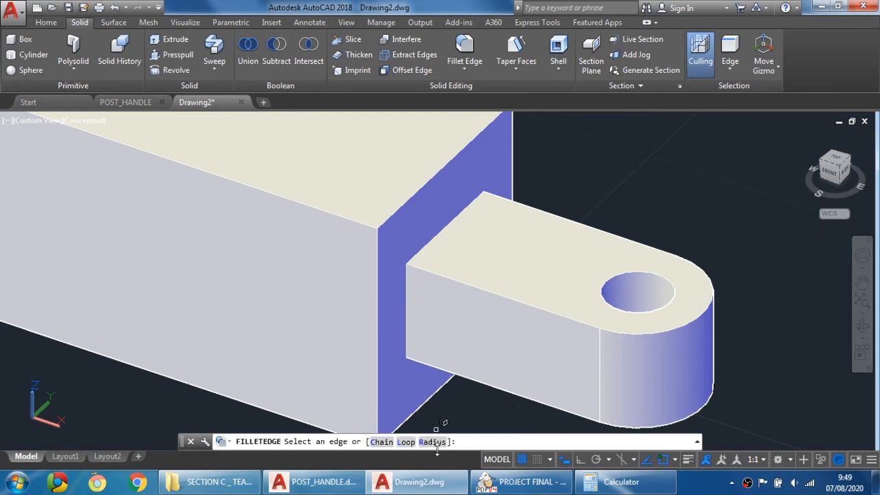
{"action": "left_click", "coordinate": [432, 443]}
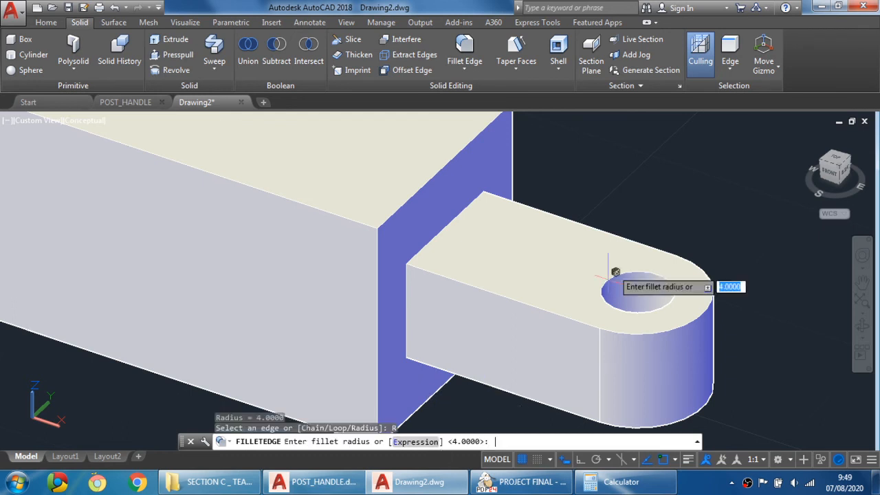
{"action": "type", "text": "1"}
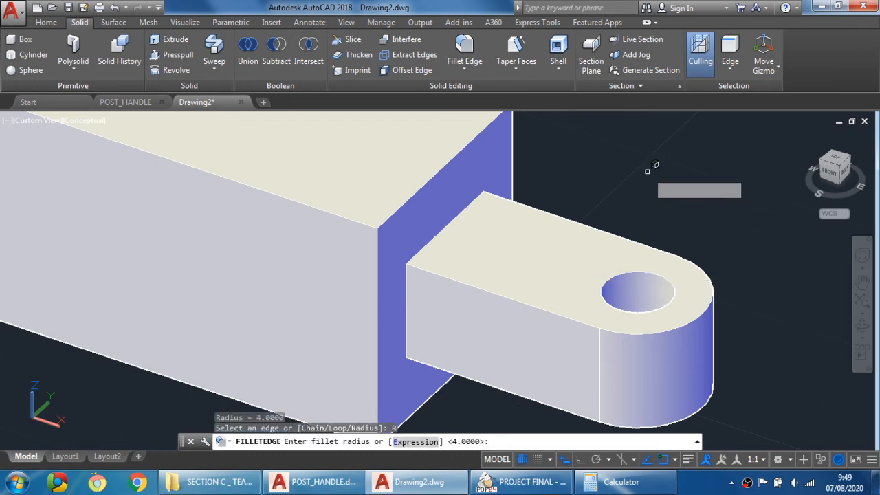
{"action": "key", "text": "Return"}
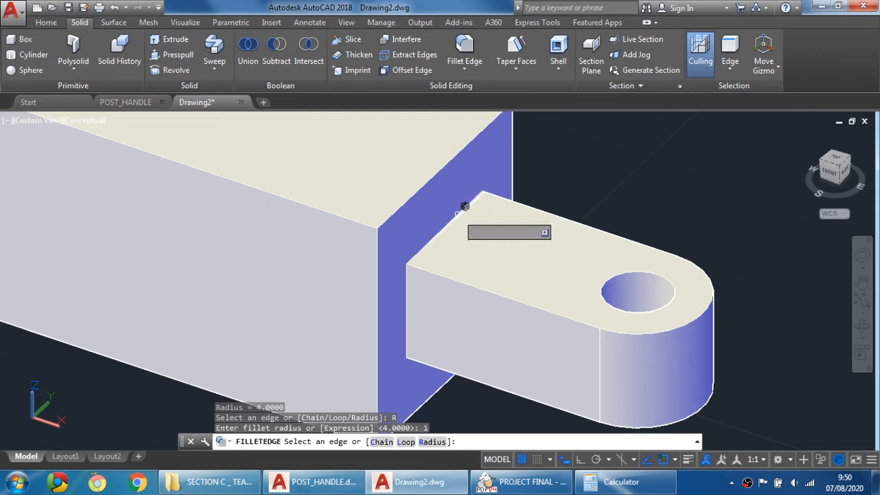
{"action": "left_click", "coordinate": [448, 220]}
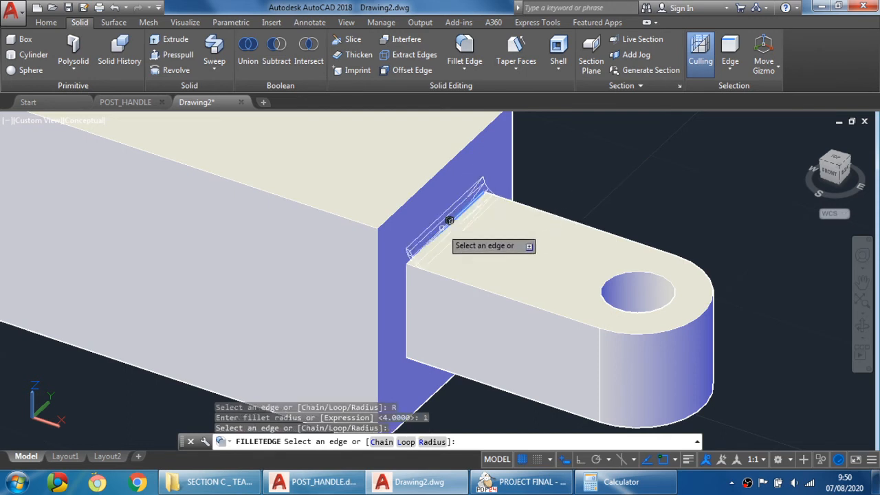
{"action": "left_click", "coordinate": [407, 303]}
{"action": "scroll", "coordinate": [411, 303], "scroll_direction": "down", "scroll_amount": 2}
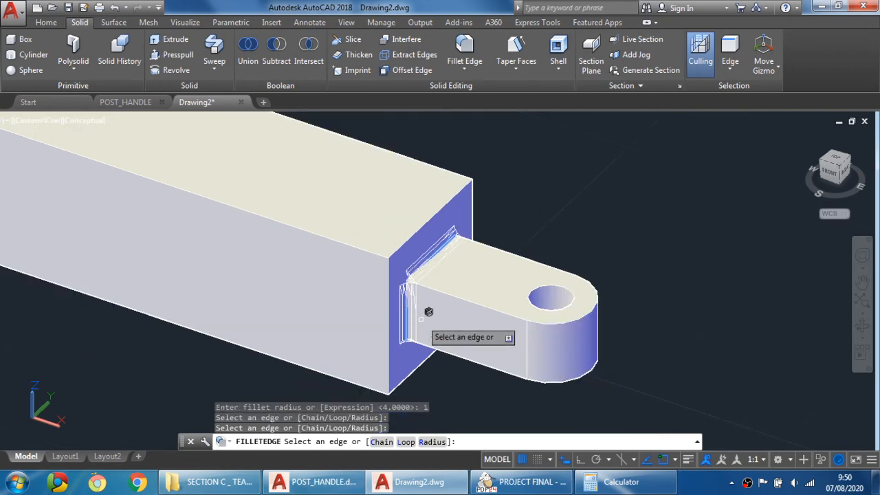
{"action": "middle_click_drag", "start_coordinate": [417, 309], "coordinate": [399, 214], "text": "shift"}
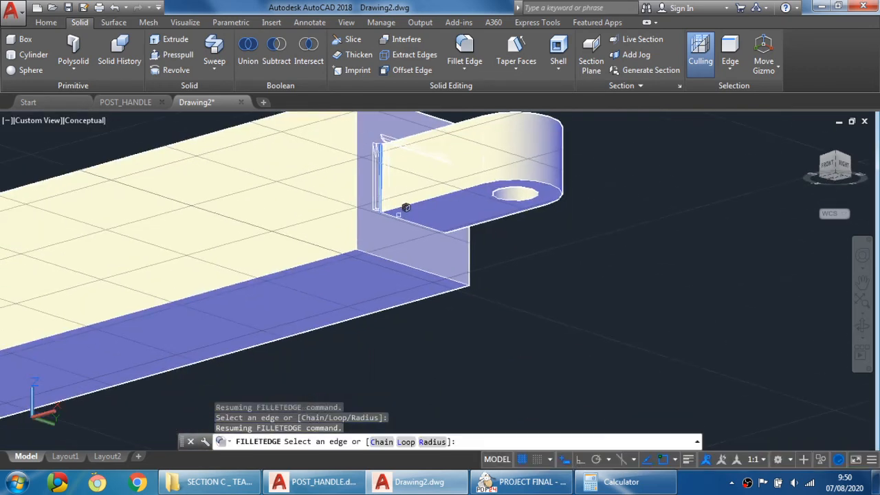
{"action": "scroll", "coordinate": [400, 220], "scroll_direction": "up", "scroll_amount": 2}
{"action": "left_click", "coordinate": [411, 214]}
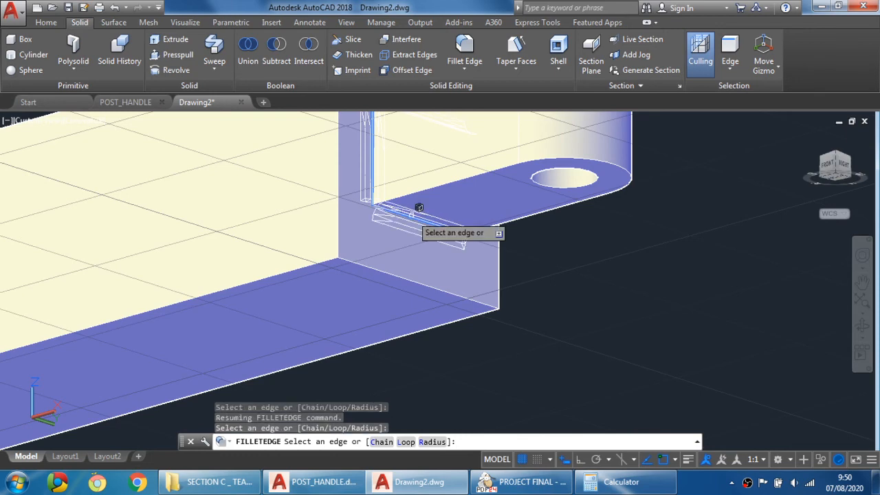
{"action": "middle_click_drag", "start_coordinate": [478, 220], "coordinate": [270, 328], "text": "shift"}
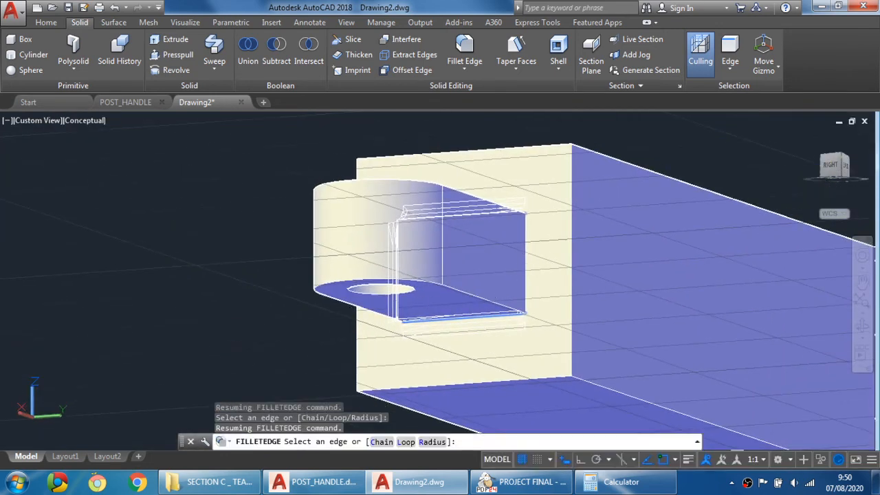
{"action": "middle_click_drag", "start_coordinate": [517, 251], "coordinate": [587, 273], "text": "shift"}
{"action": "middle_click_drag", "start_coordinate": [341, 248], "coordinate": [540, 307]}
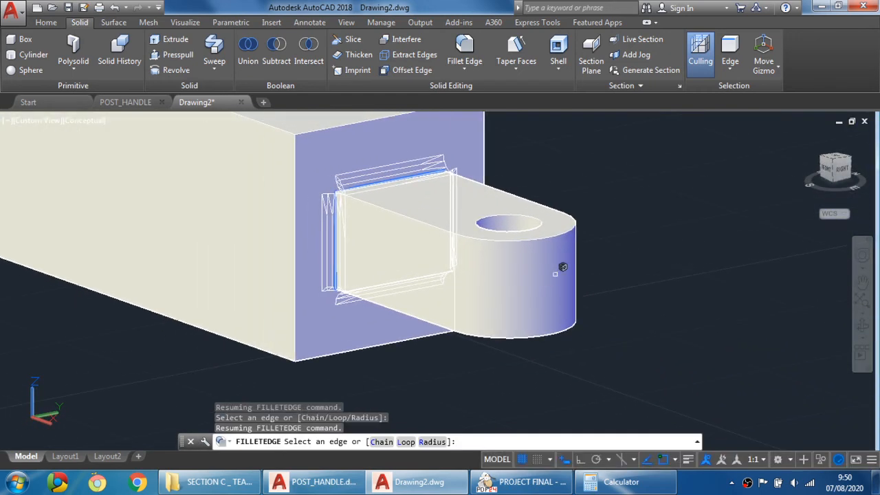
{"action": "key", "text": "Return"}
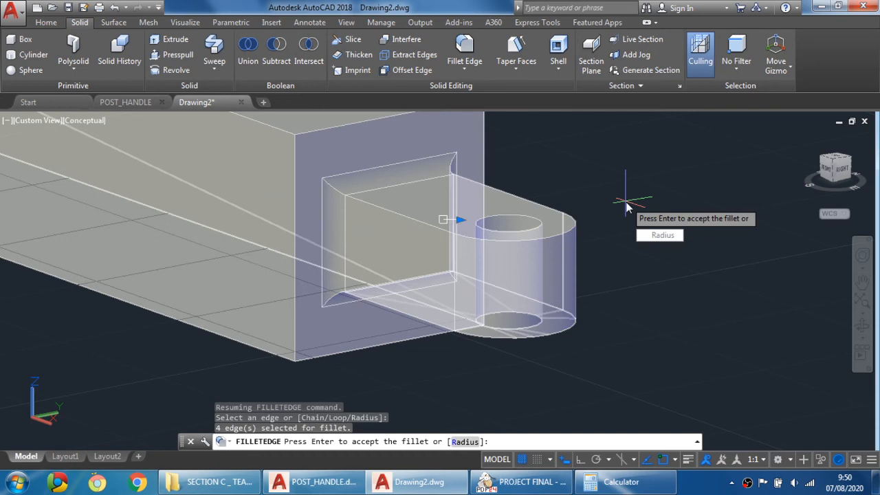
{"action": "key", "text": "Return"}
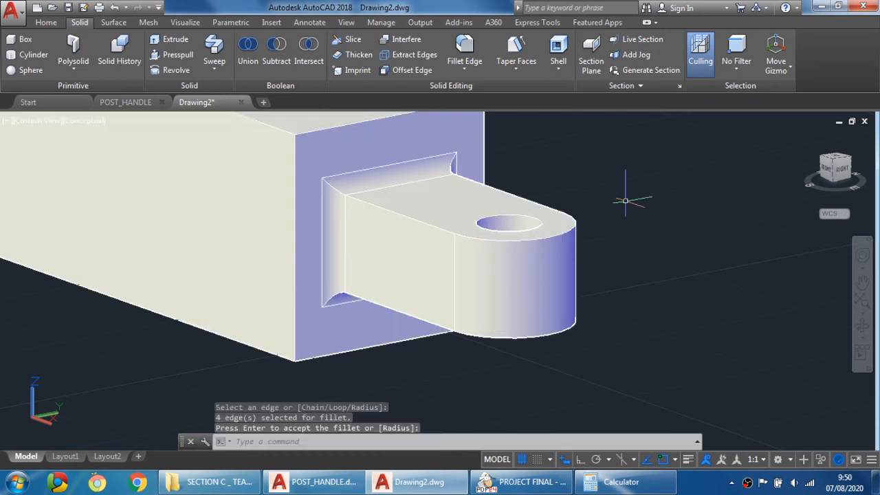
Compare the whole link with both LINK views in the PROJECT FINAL PDF and return to the Drawing2 model
{"action": "scroll", "coordinate": [624, 200], "scroll_direction": "down", "scroll_amount": 5}
{"action": "middle_click_drag", "start_coordinate": [625, 196], "coordinate": [642, 252], "text": "shift"}
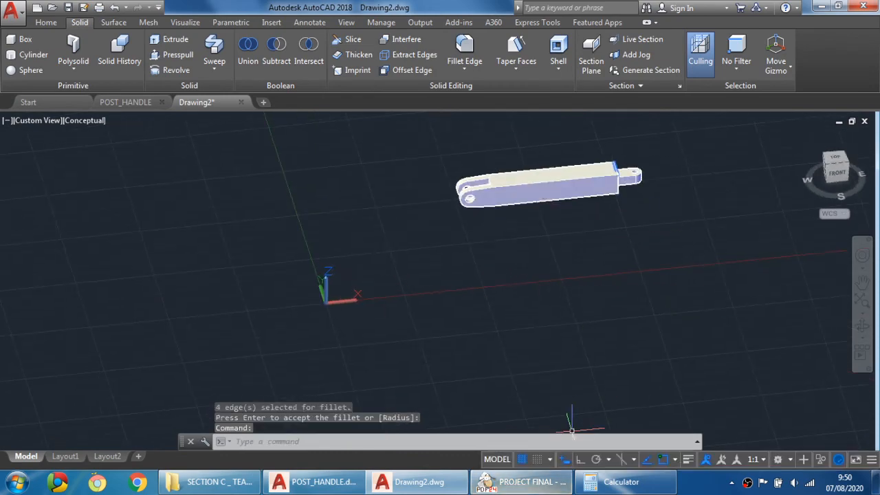
{"action": "left_click", "coordinate": [543, 481]}
{"action": "scroll", "coordinate": [542, 328], "scroll_direction": "down", "scroll_amount": 3, "text": "ctrl"}
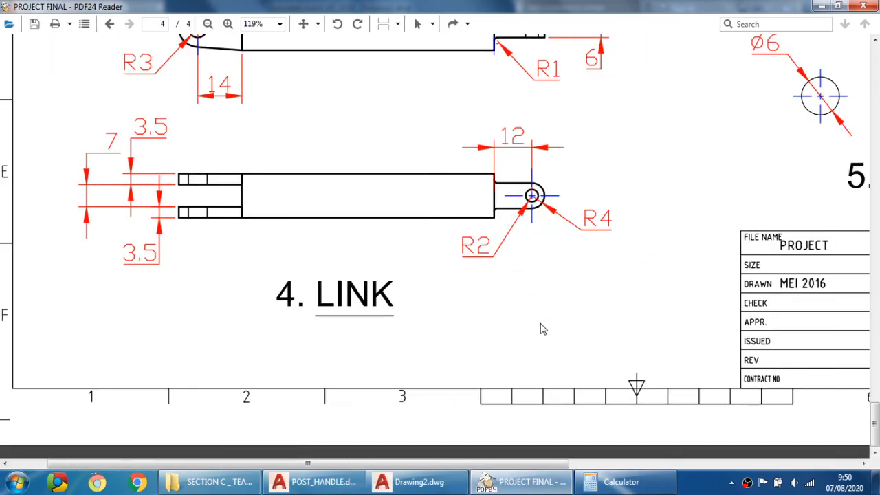
{"action": "left_click_drag", "start_coordinate": [369, 258], "coordinate": [547, 359]}
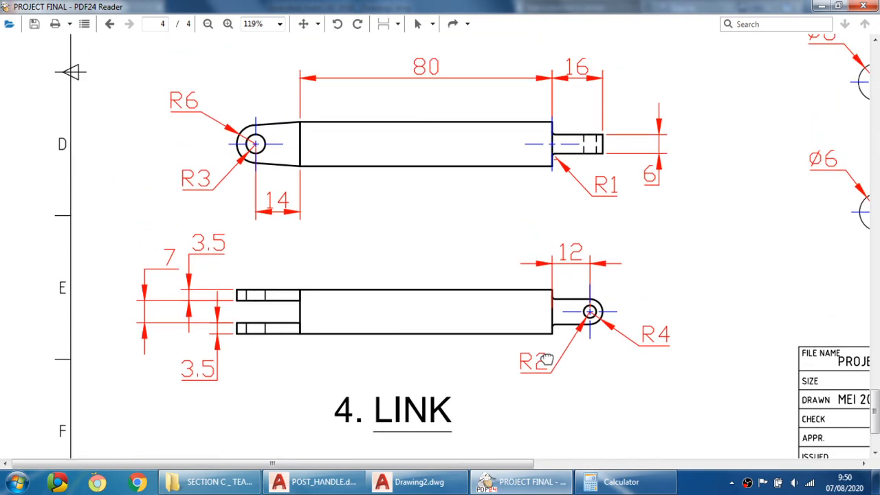
{"action": "left_click", "coordinate": [418, 481]}
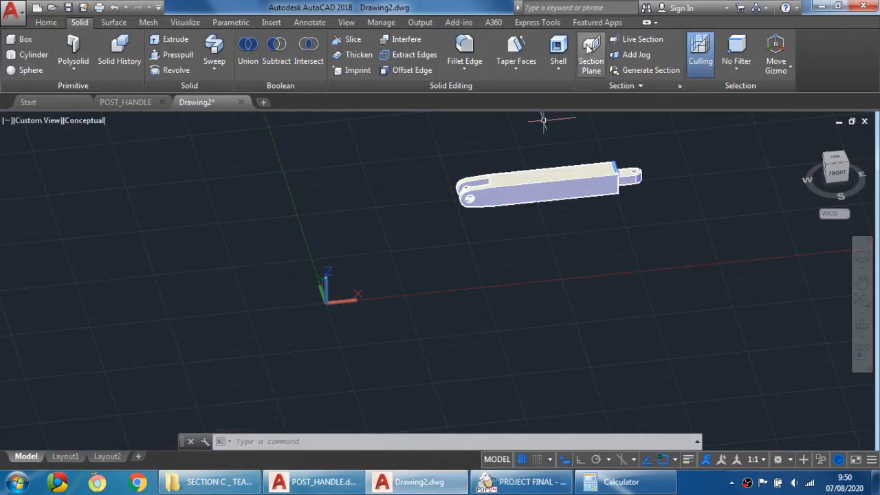
Set the view to SW Isometric and save the drawing as LINK in the project folder
{"action": "left_click", "coordinate": [46, 22]}
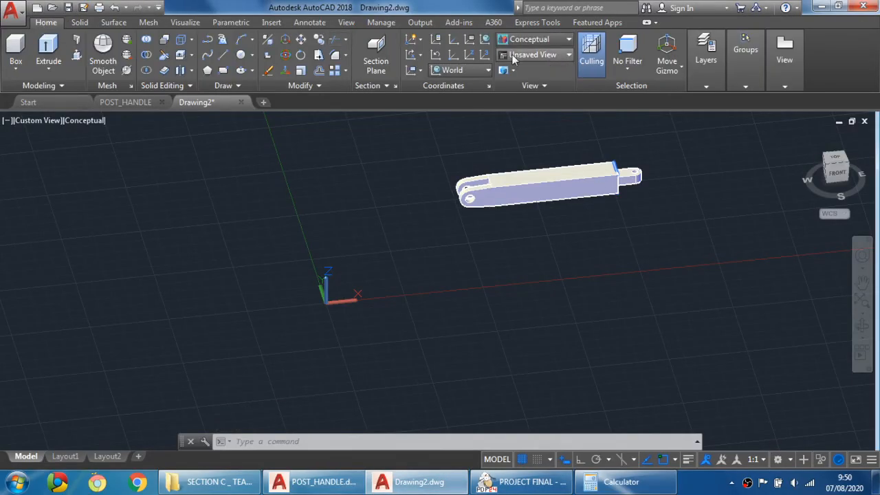
{"action": "left_click", "coordinate": [535, 55]}
{"action": "left_click", "coordinate": [525, 146]}
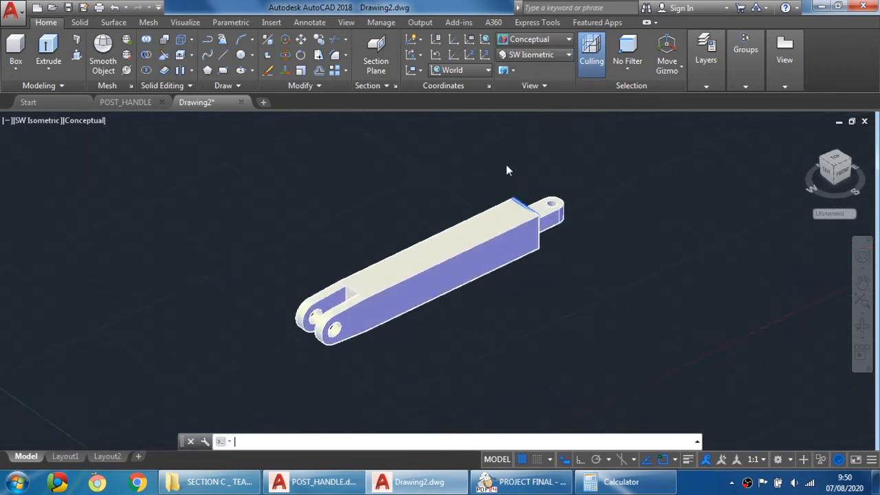
{"action": "left_click", "coordinate": [11, 12]}
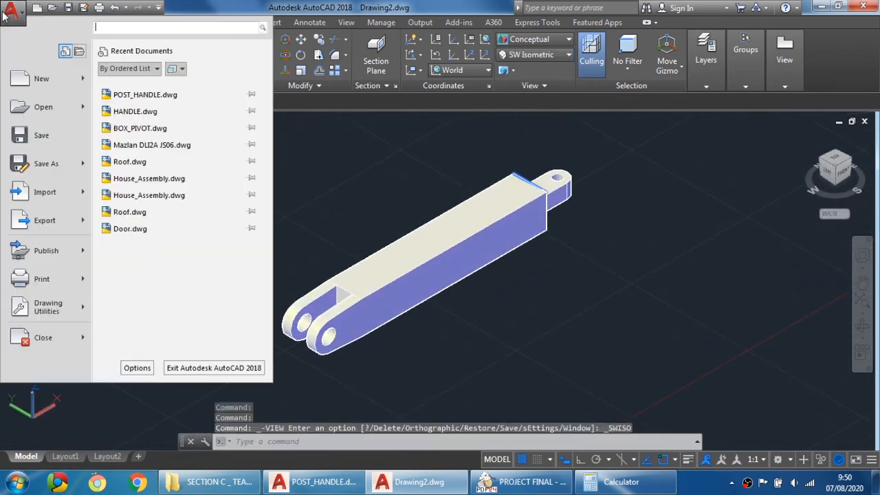
{"action": "left_click", "coordinate": [34, 162]}
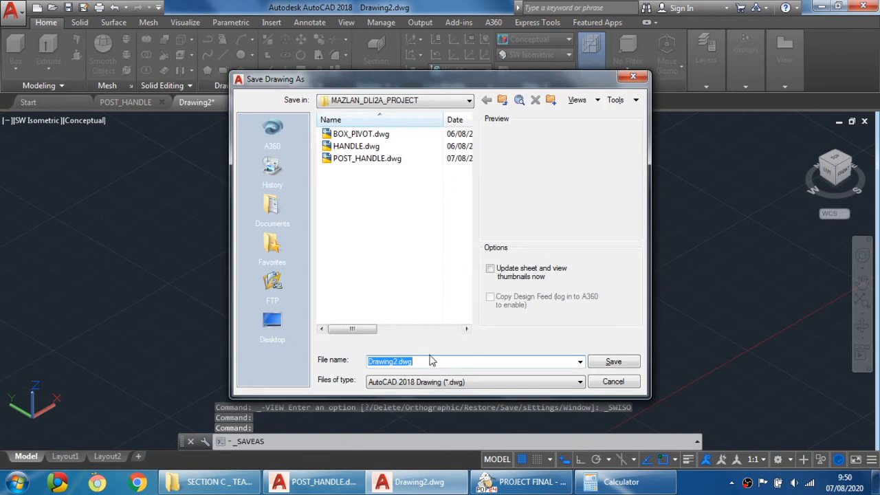
{"action": "type", "text": "LINK"}
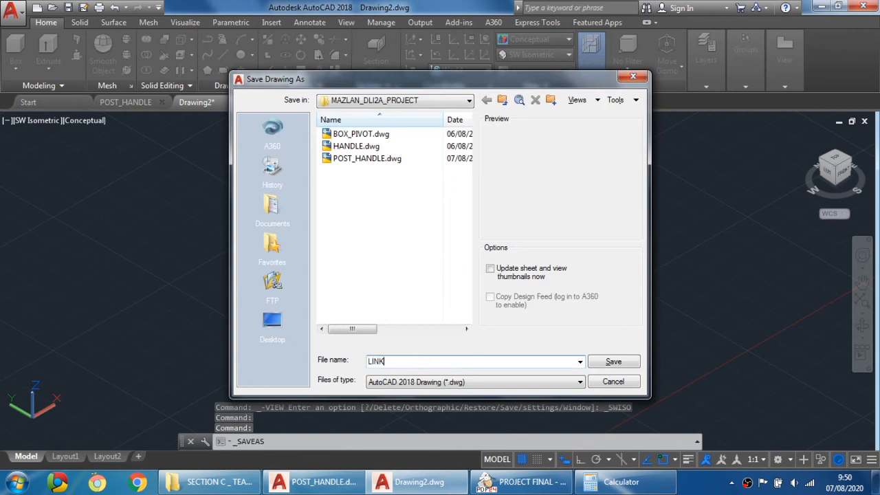
{"action": "left_click", "coordinate": [614, 362]}
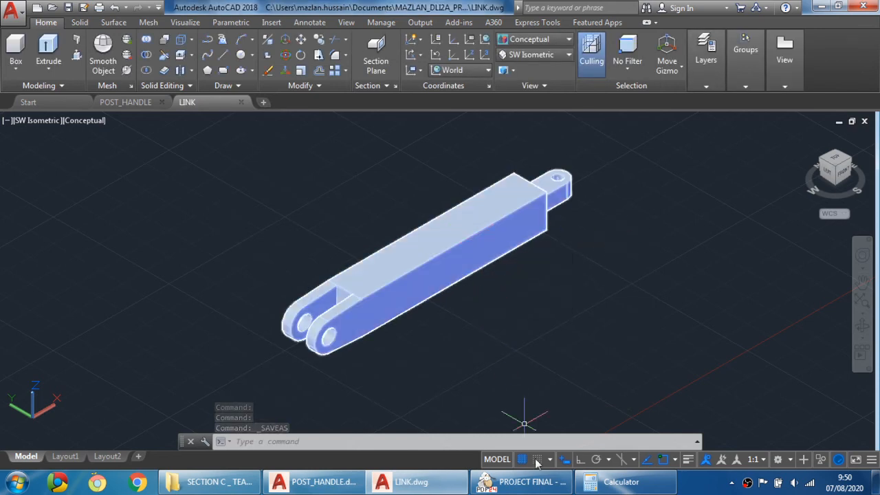
Examine the views of part 5, POST Ø6, in the PROJECT FINAL PDF and return to the LINK drawing
{"action": "left_click", "coordinate": [520, 481]}
{"action": "left_click_drag", "start_coordinate": [568, 252], "coordinate": [540, 251]}
{"action": "mouse_move", "coordinate": [828, 273]}
{"action": "left_mouse_down"}
{"action": "mouse_move", "coordinate": [530, 250]}
{"action": "mouse_move", "coordinate": [447, 302]}
{"action": "mouse_move", "coordinate": [392, 249]}
{"action": "mouse_move", "coordinate": [383, 257]}
{"action": "left_mouse_up"}
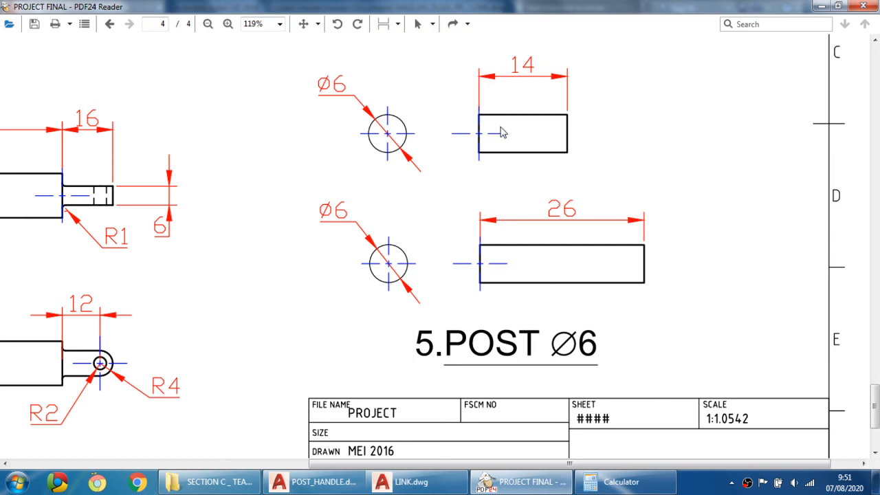
{"action": "left_click", "coordinate": [426, 482]}
Create a new metric drawing with no template
{"action": "left_click", "coordinate": [14, 11]}
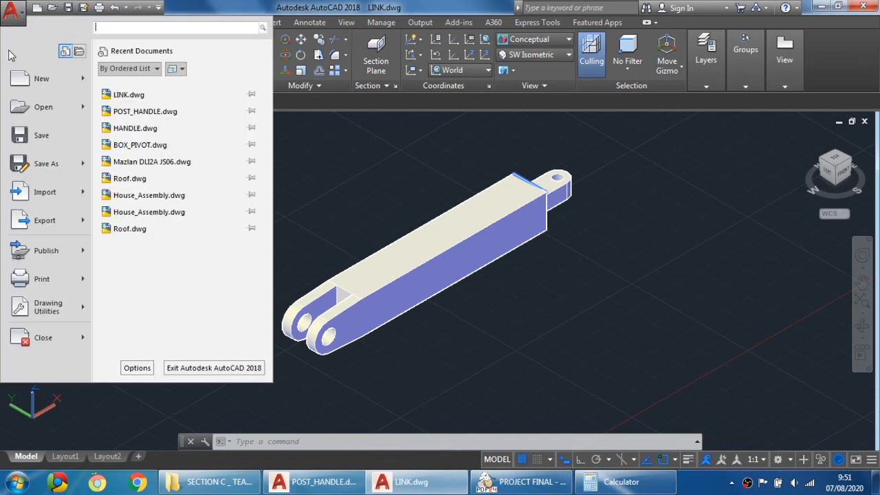
{"action": "left_click", "coordinate": [20, 75]}
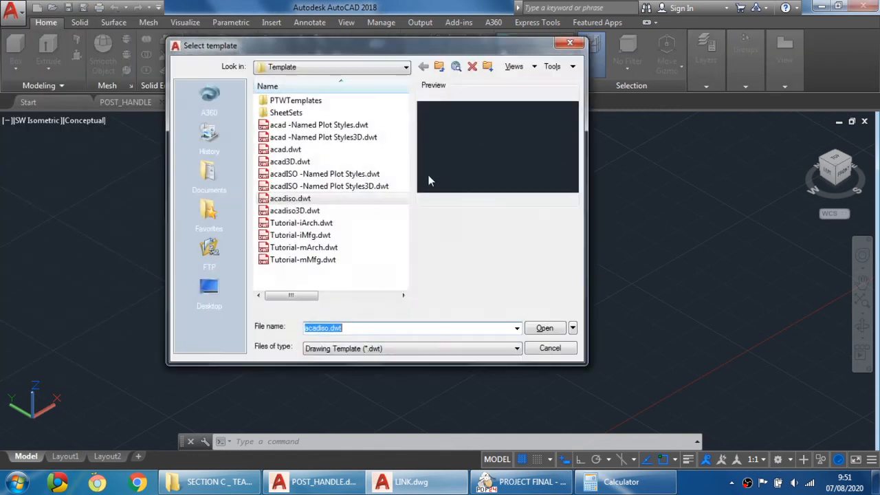
{"action": "left_click", "coordinate": [284, 149]}
{"action": "left_click", "coordinate": [573, 328]}
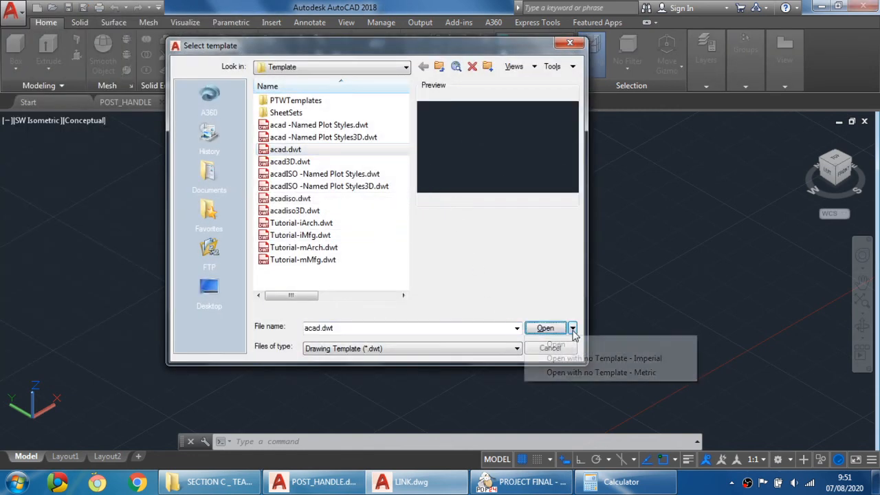
{"action": "left_click", "coordinate": [626, 376]}
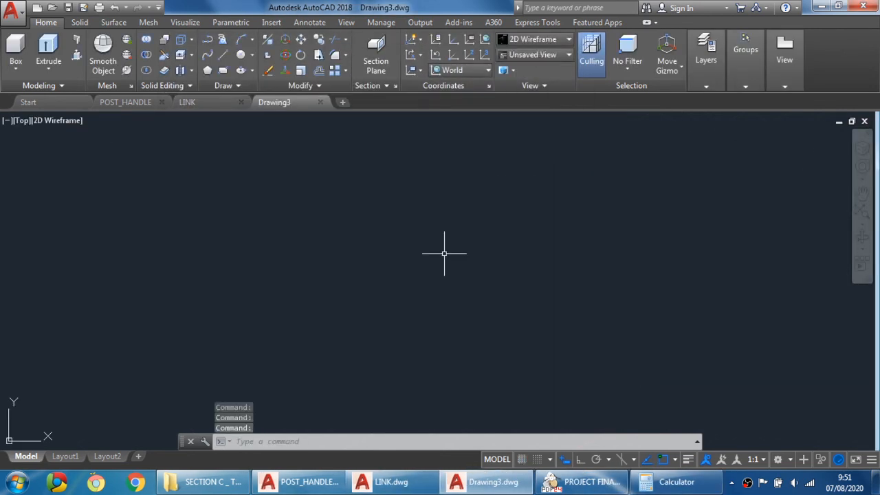
Set the new drawing to the SW Isometric view with the Conceptual visual style and the grid on
{"action": "left_click", "coordinate": [561, 54]}
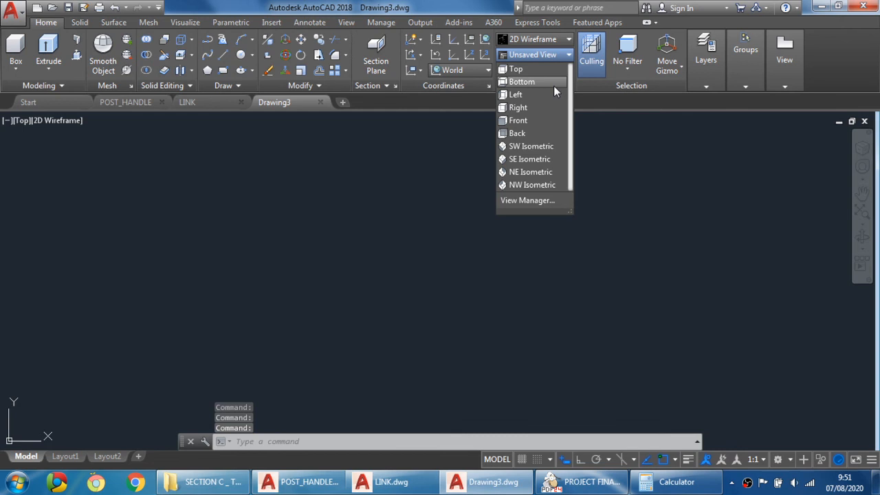
{"action": "left_click", "coordinate": [539, 147]}
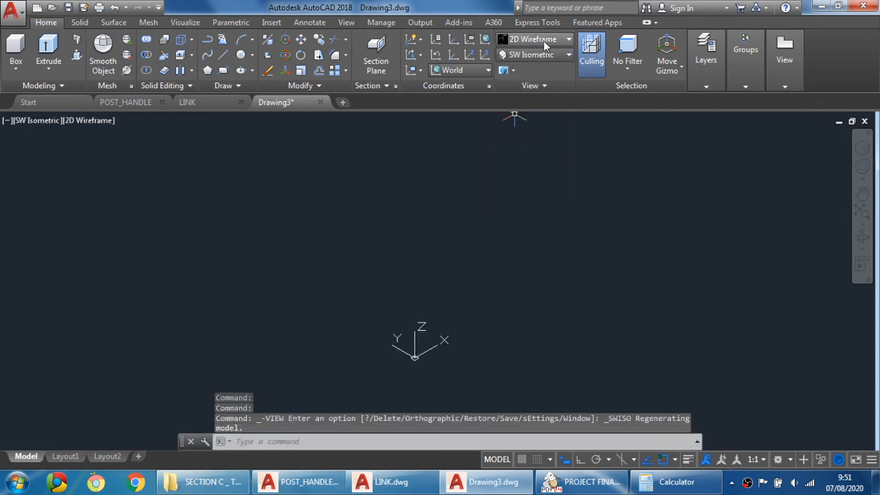
{"action": "left_click", "coordinate": [546, 42]}
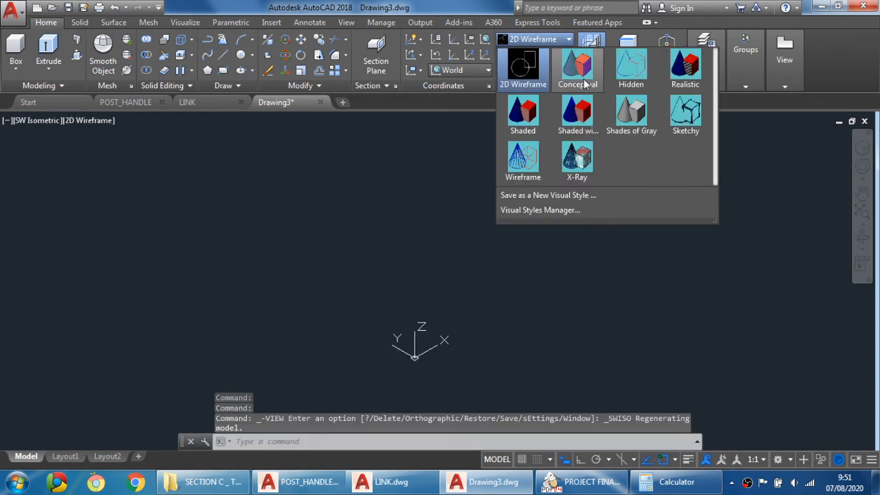
{"action": "left_click", "coordinate": [580, 72]}
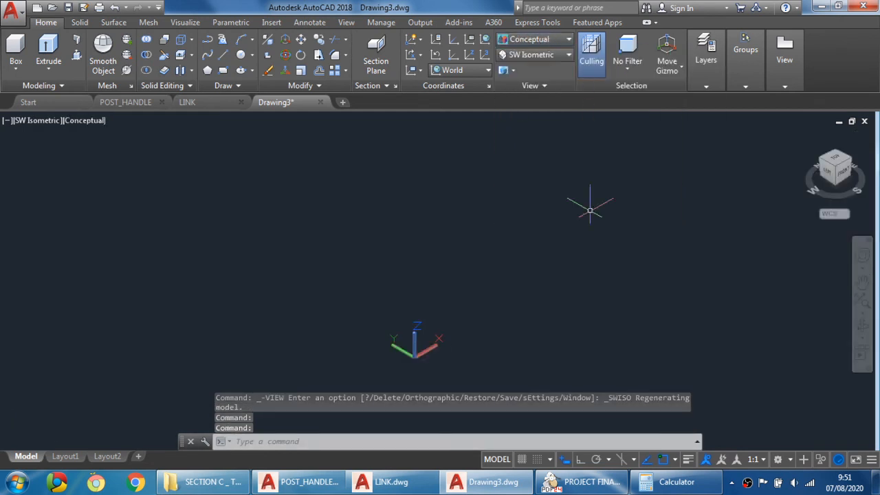
{"action": "left_click", "coordinate": [523, 459]}
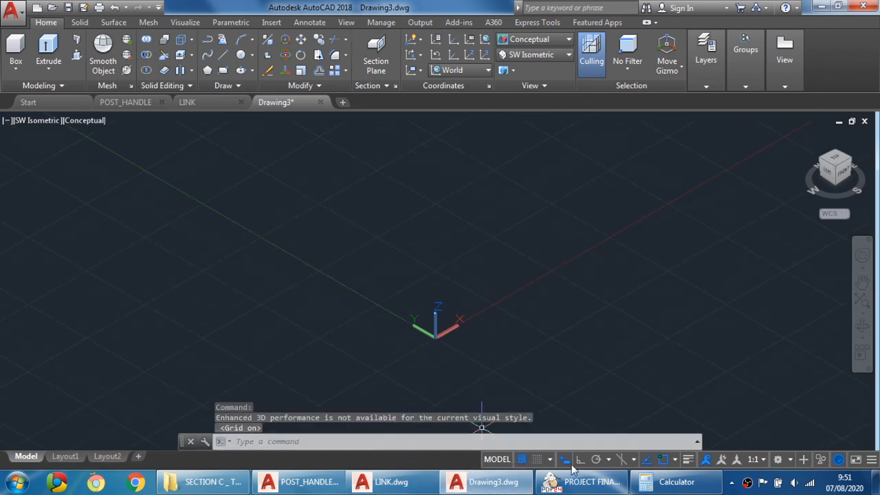
Check the diameter and lengths of both POST Ø6 pieces in the PROJECT FINAL PDF and return to Drawing3
{"action": "left_click", "coordinate": [581, 481]}
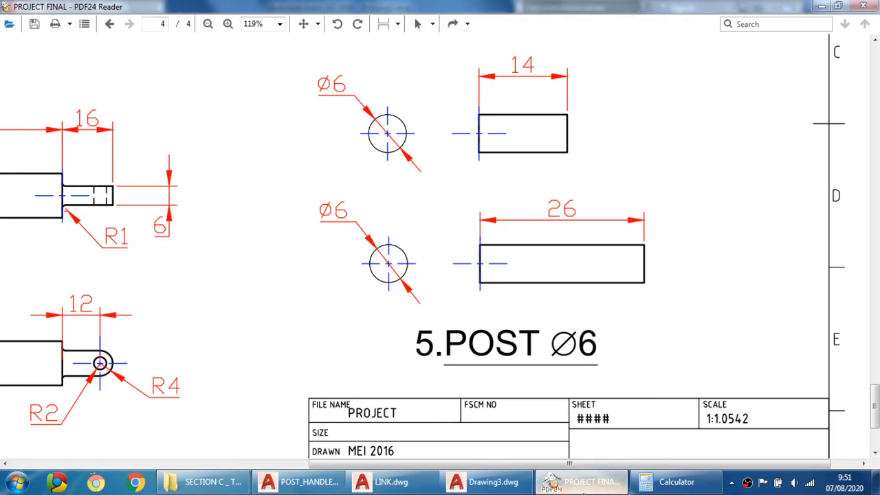
{"action": "left_click", "coordinate": [584, 481]}
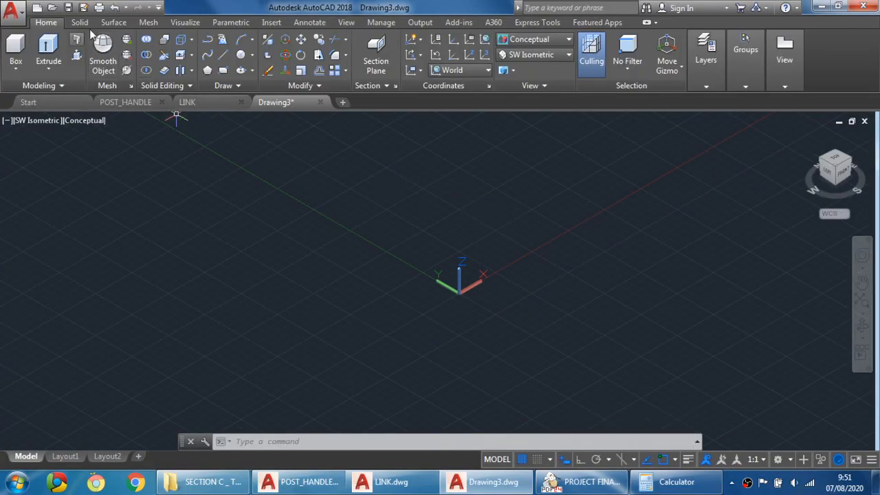
Draw a cylinder near the origin with base radius 6 and height 26, checking the post length in the PROJECT FINAL PDF
{"action": "left_click", "coordinate": [16, 66]}
{"action": "left_click", "coordinate": [34, 117]}
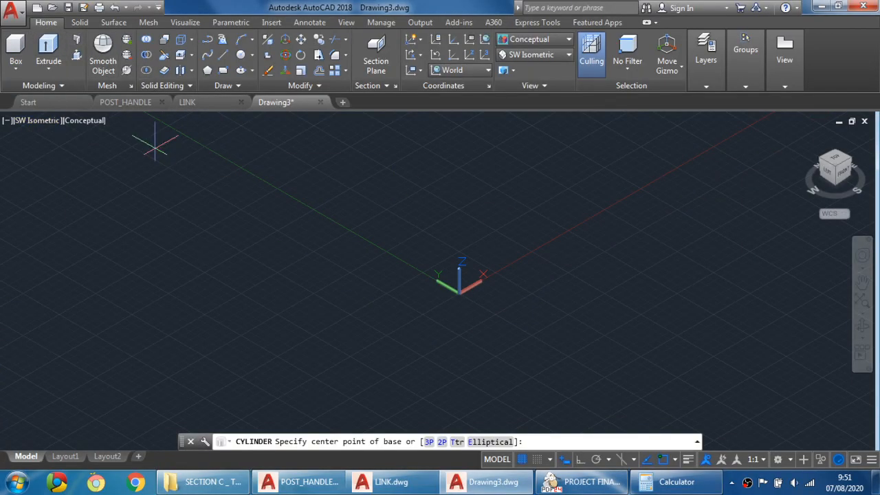
{"action": "left_click", "coordinate": [470, 249]}
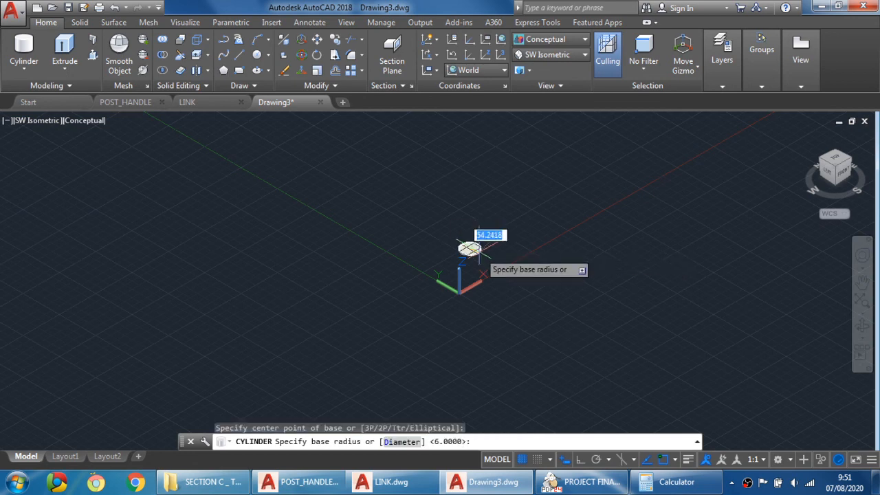
{"action": "type", "text": "6"}
{"action": "key", "text": "Return"}
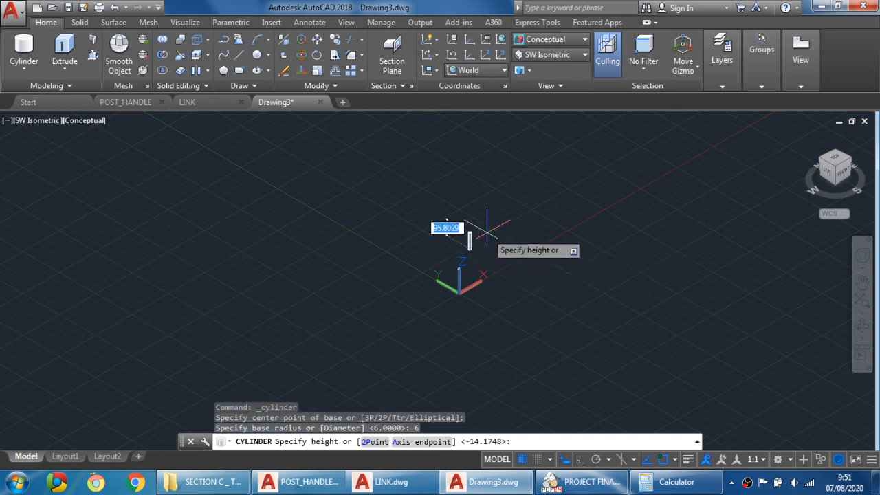
{"action": "type", "text": "25"}
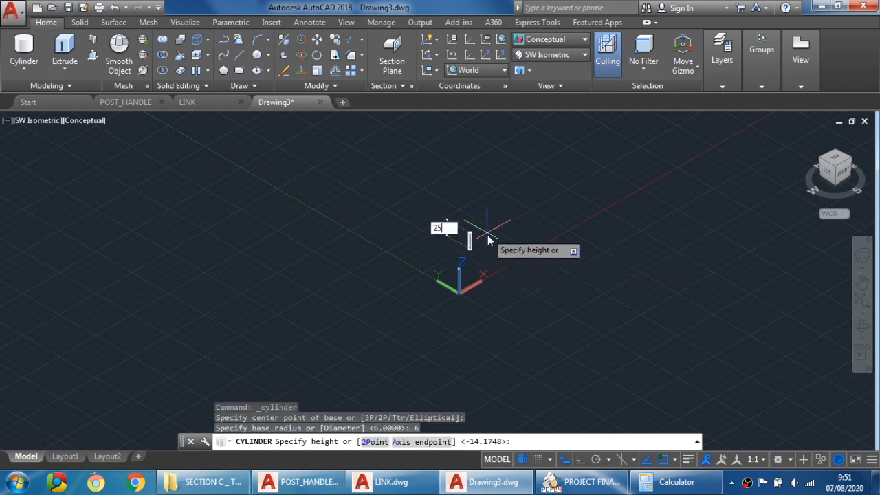
{"action": "type", "text": "6"}
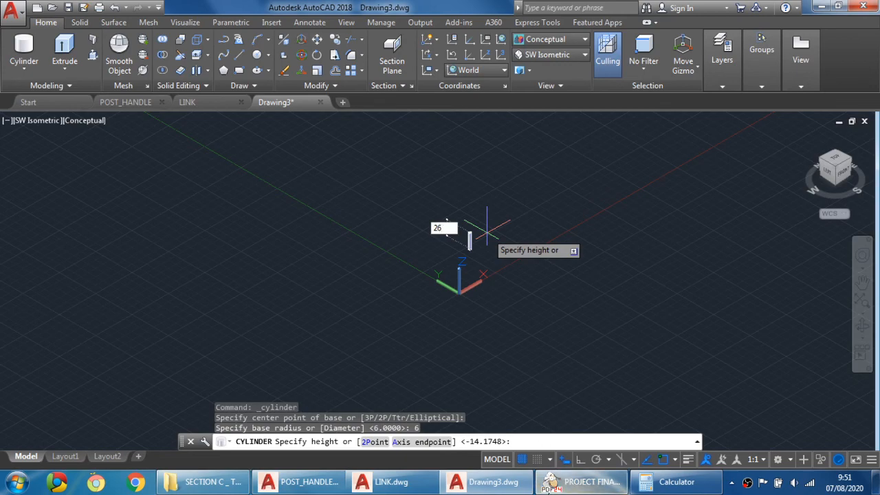
{"action": "left_click", "coordinate": [581, 481]}
{"action": "left_click", "coordinate": [581, 481]}
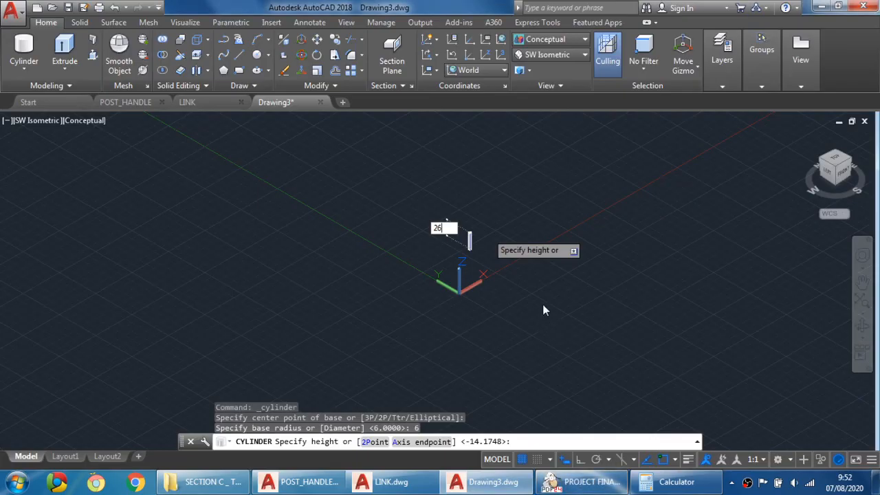
{"action": "key", "text": "Return"}
Rotate the cylinder in 3D about the Y axis with Ortho on so that it lies flat along the X axis
{"action": "scroll", "coordinate": [470, 247], "scroll_direction": "up", "scroll_amount": 5}
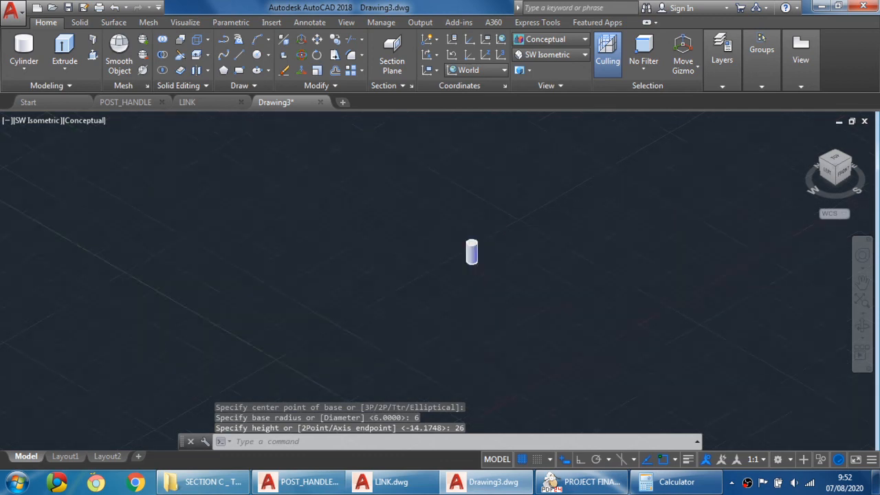
{"action": "scroll", "coordinate": [474, 251], "scroll_direction": "down", "scroll_amount": 2}
{"action": "scroll", "coordinate": [484, 251], "scroll_direction": "up", "scroll_amount": 3}
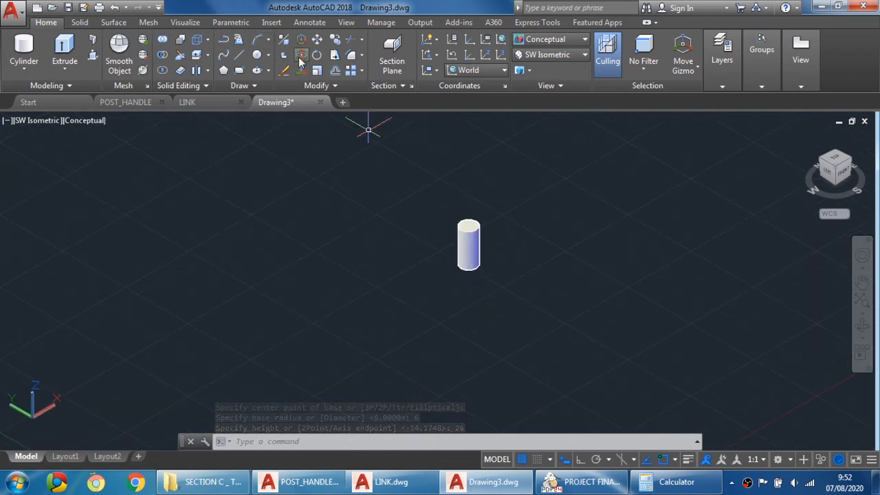
{"action": "left_click", "coordinate": [284, 71]}
{"action": "left_click", "coordinate": [470, 248]}
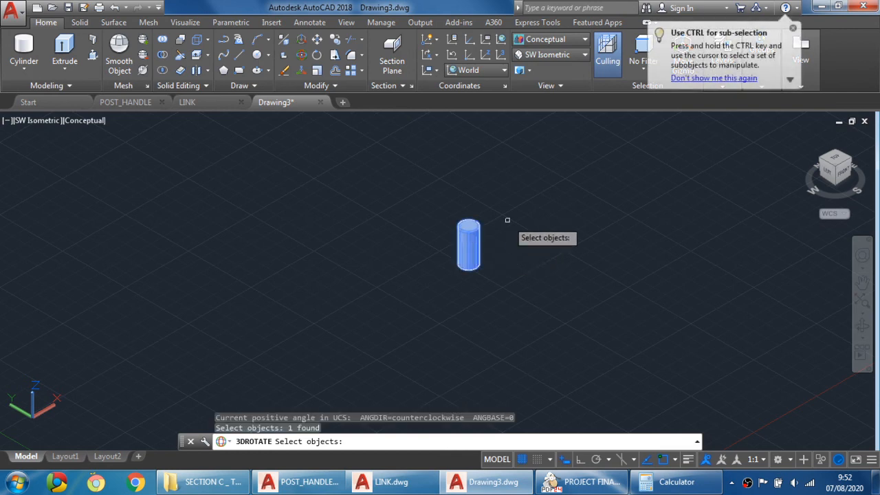
{"action": "key", "text": "Return"}
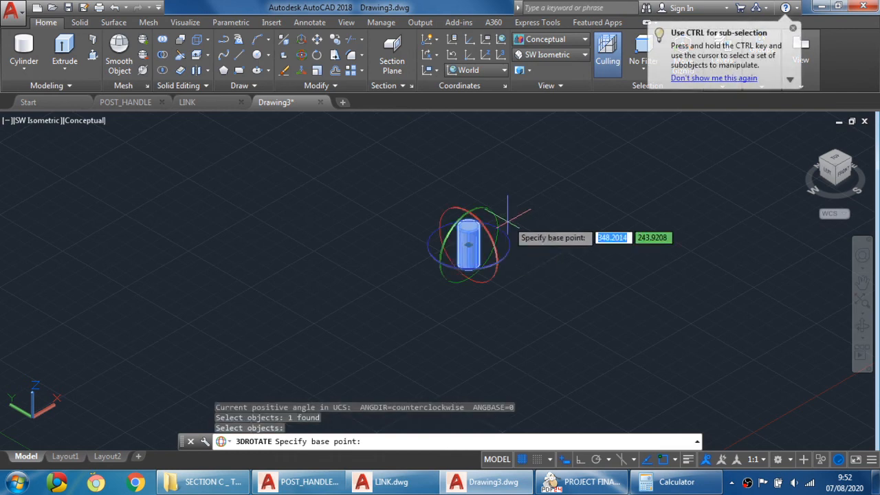
{"action": "left_click", "coordinate": [451, 242]}
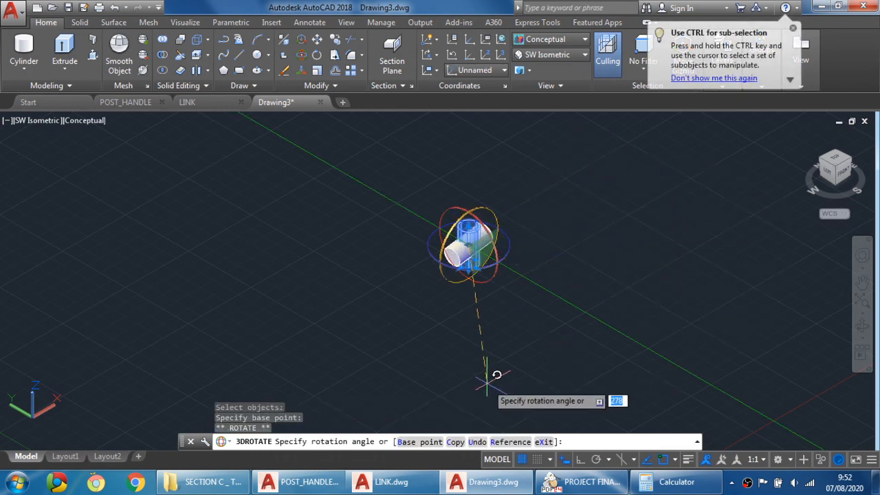
{"action": "key", "text": "F8"}
{"action": "key", "text": "Escape"}
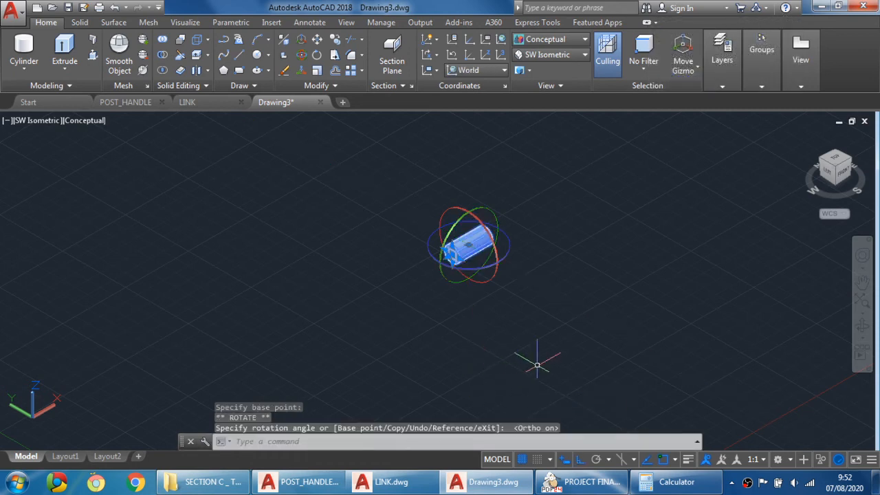
Save the drawing as POST_A in the project folder, checking the part name in the PROJECT FINAL PDF
{"action": "scroll", "coordinate": [532, 293], "scroll_direction": "down", "scroll_amount": 6}
{"action": "scroll", "coordinate": [532, 293], "scroll_direction": "up", "scroll_amount": 2}
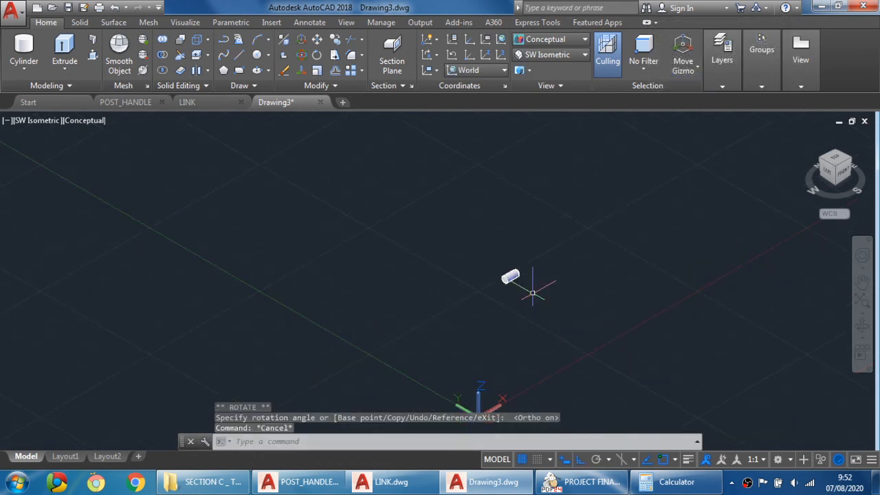
{"action": "middle_click_drag", "start_coordinate": [531, 293], "coordinate": [517, 286]}
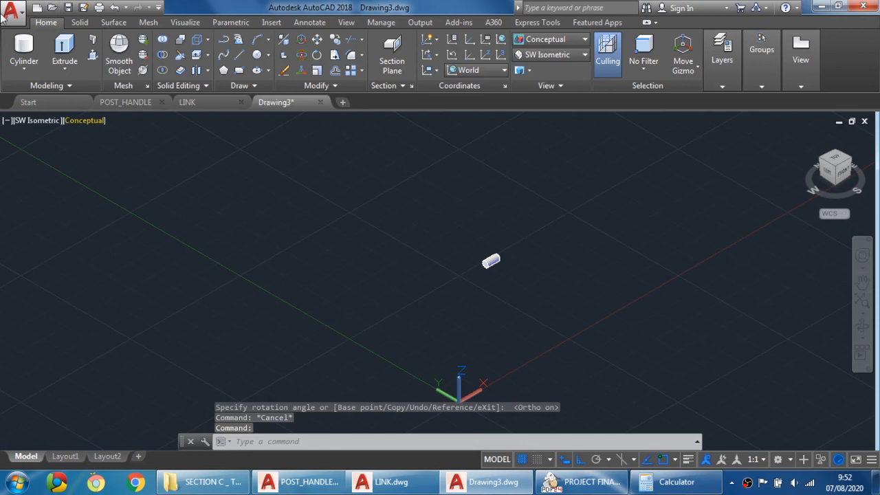
{"action": "left_click", "coordinate": [5, 12]}
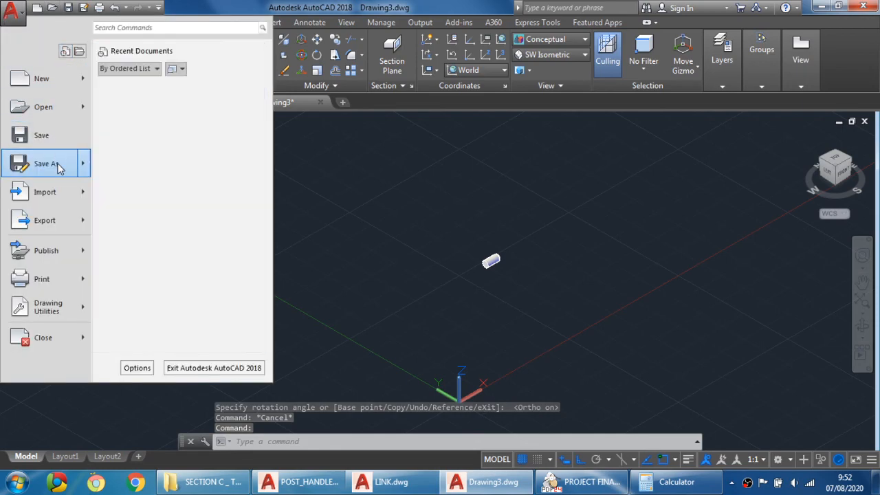
{"action": "left_click", "coordinate": [45, 163]}
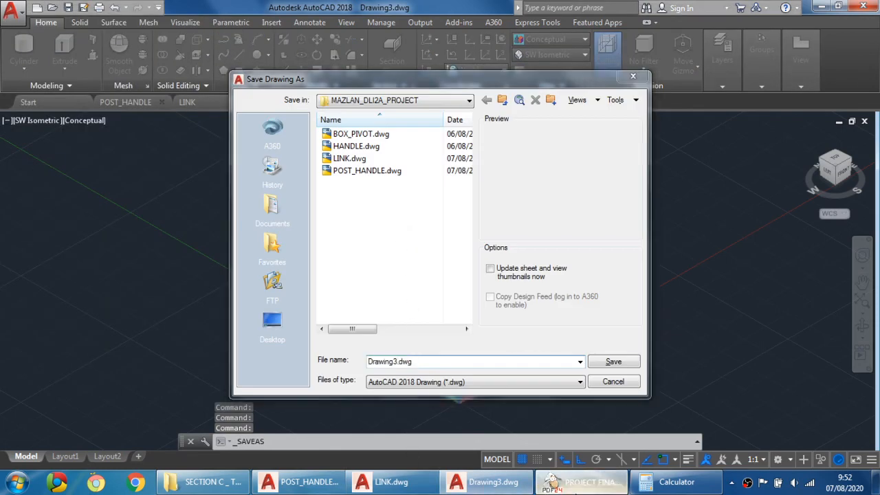
{"action": "left_click", "coordinate": [581, 481]}
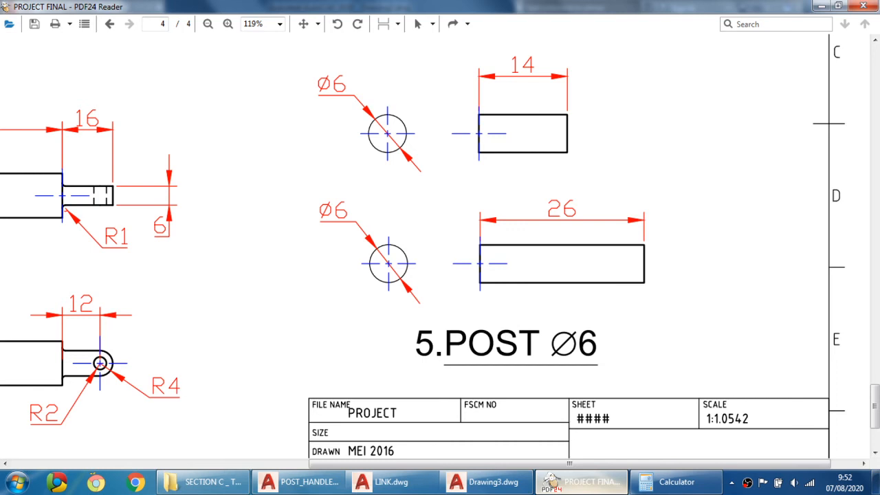
{"action": "key", "text": "alt+Tab"}
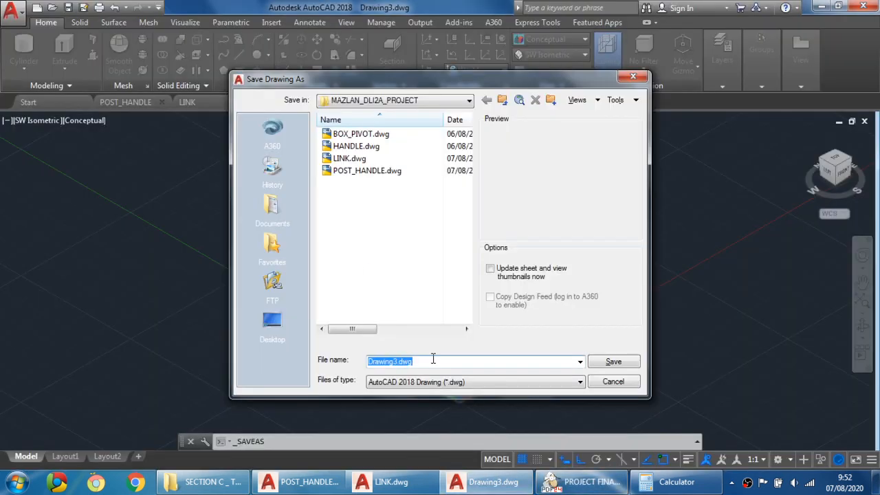
{"action": "type", "text": "POST"}
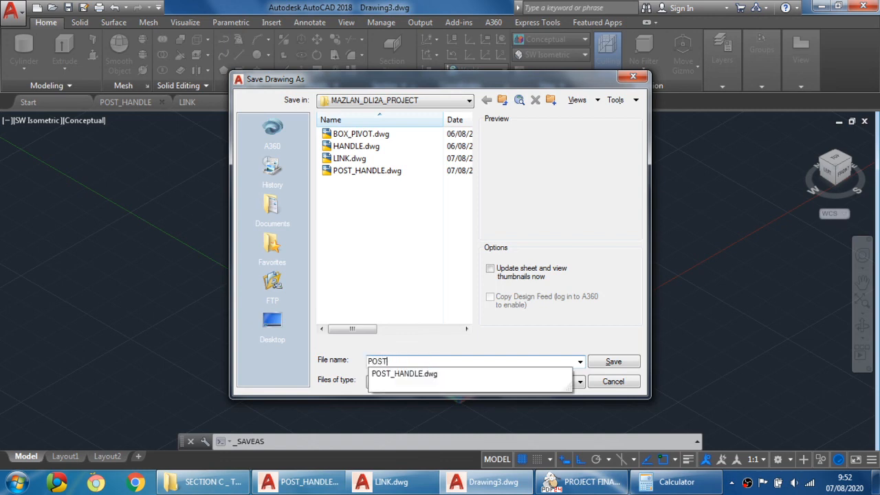
{"action": "type", "text": "_A"}
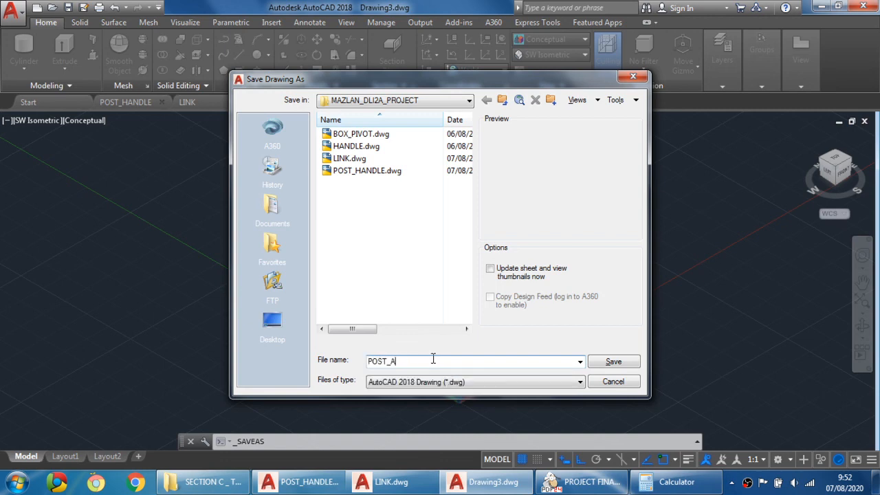
{"action": "left_click", "coordinate": [610, 363]}
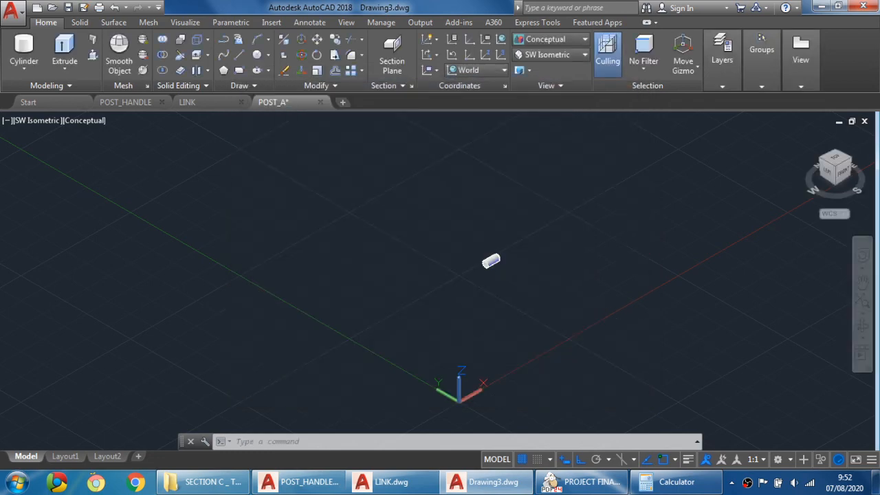
Review both POST Ø6 pieces in the PROJECT FINAL PDF, then reset the POST_A drawing to the SW Isometric view
{"action": "left_click", "coordinate": [584, 481]}
{"action": "left_click_drag", "start_coordinate": [506, 198], "coordinate": [470, 248]}
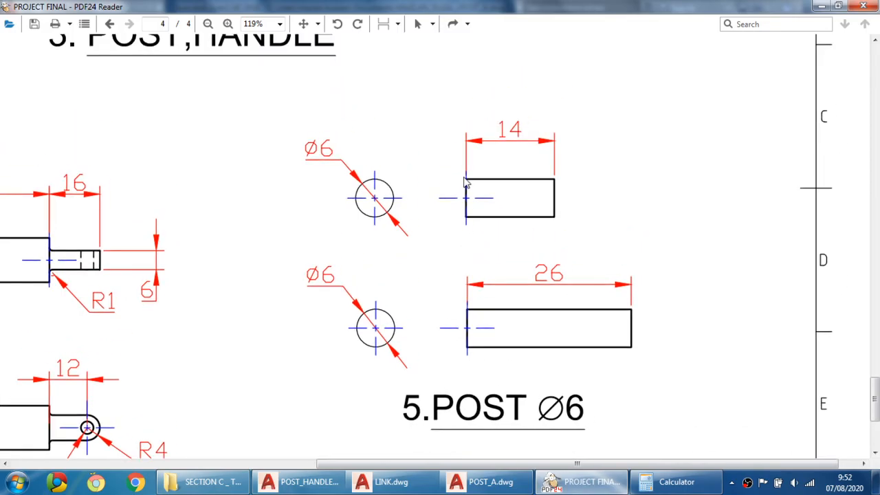
{"action": "left_click", "coordinate": [481, 481]}
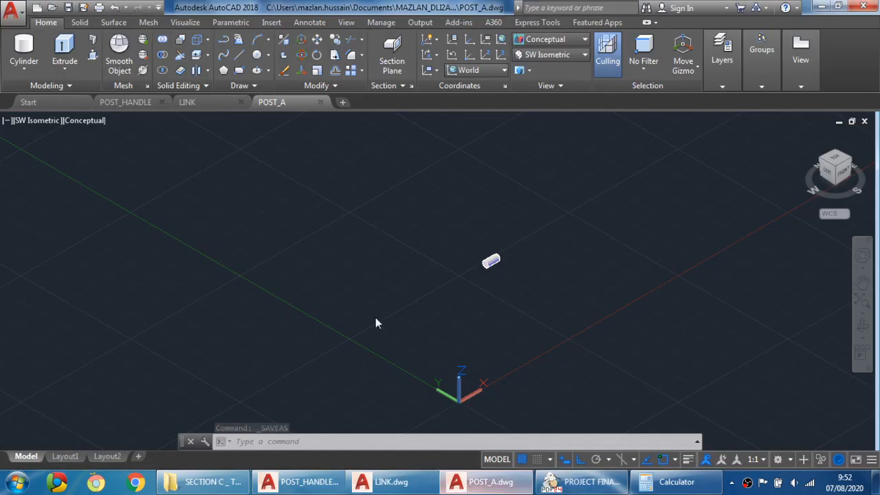
{"action": "left_click", "coordinate": [549, 55]}
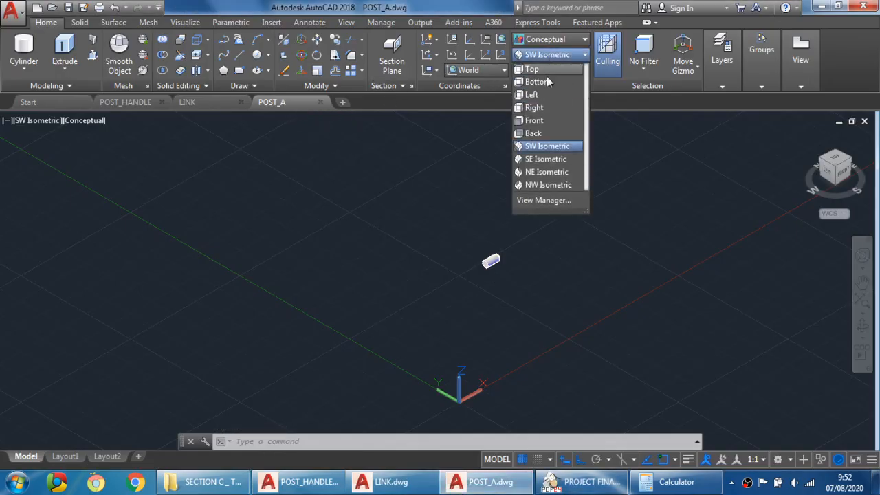
{"action": "left_click", "coordinate": [543, 145]}
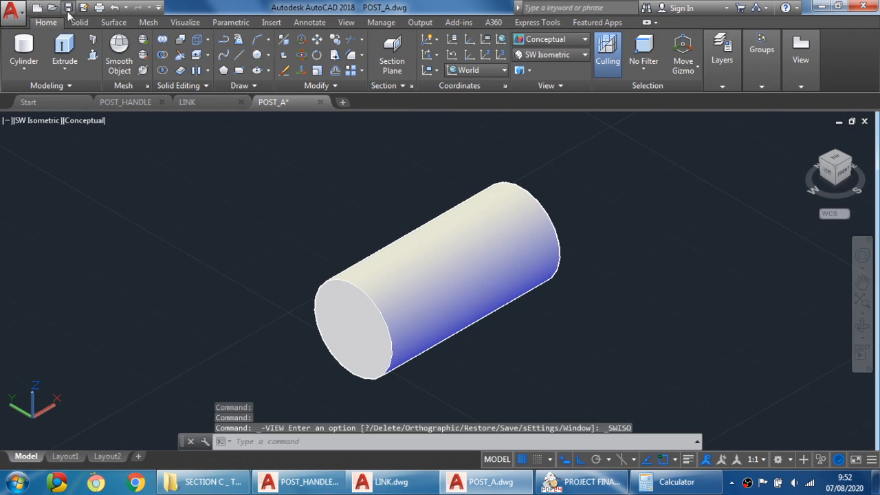
Create another new metric drawing with no template for the second post
{"action": "left_click", "coordinate": [10, 10]}
{"action": "left_click", "coordinate": [31, 77]}
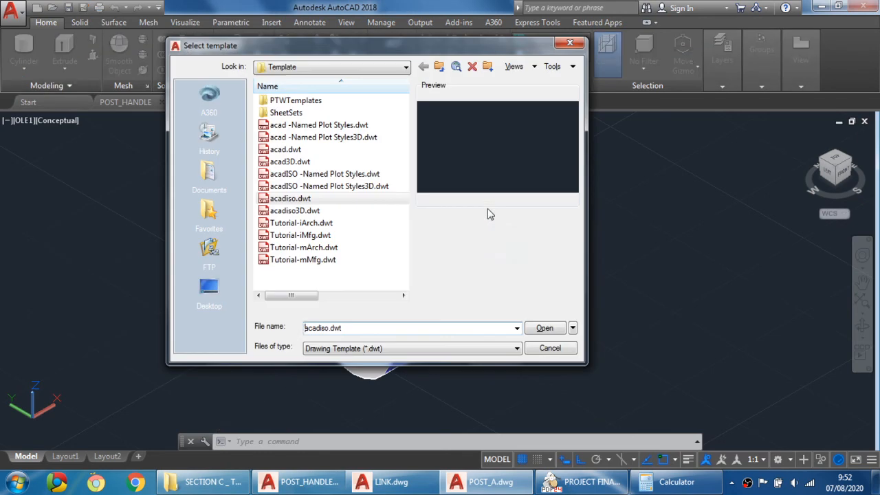
{"action": "left_click", "coordinate": [339, 150]}
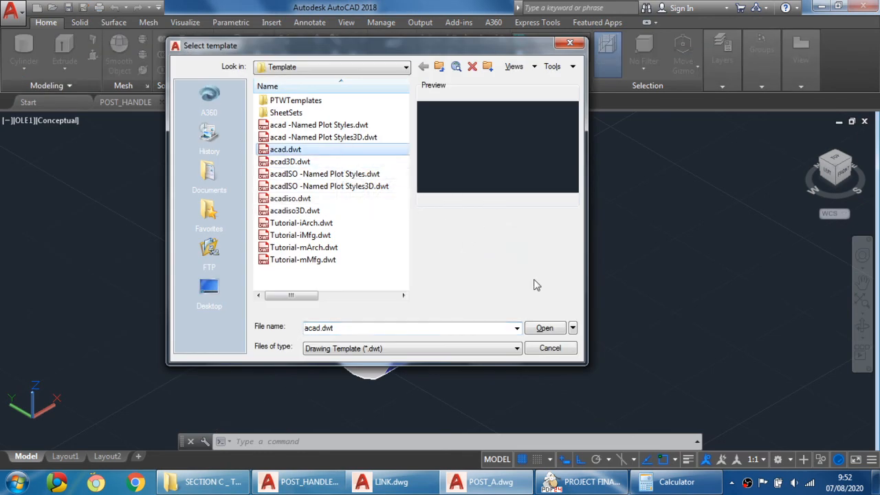
{"action": "left_click", "coordinate": [571, 329]}
{"action": "left_click", "coordinate": [577, 373]}
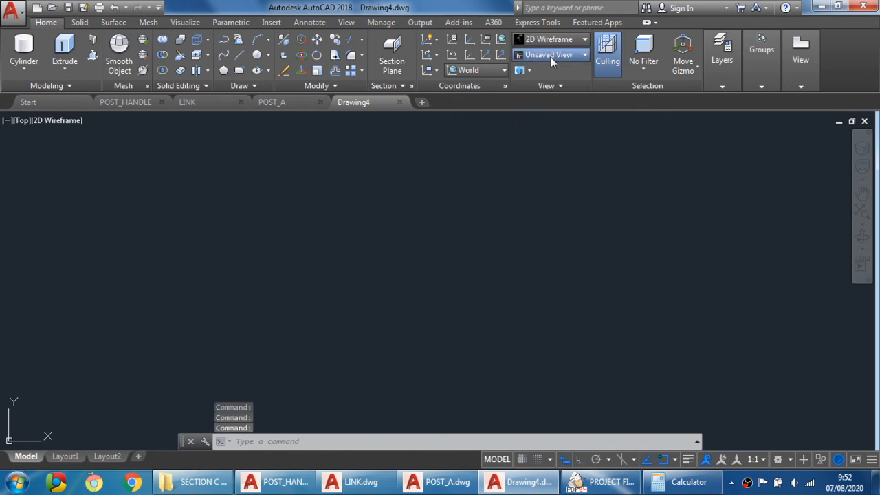
Set Drawing4 to the SW Isometric view with the Conceptual visual style and turn the grid on
{"action": "left_click", "coordinate": [550, 55]}
{"action": "left_click", "coordinate": [546, 145]}
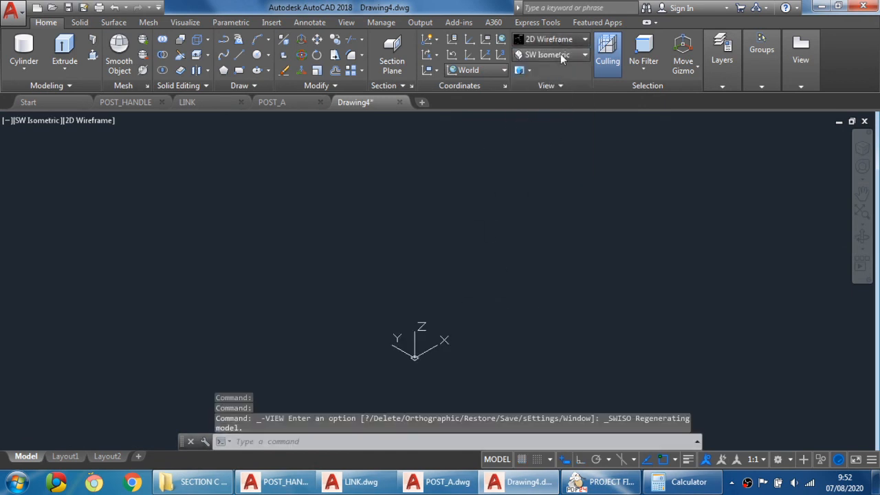
{"action": "left_click", "coordinate": [560, 41]}
{"action": "left_click", "coordinate": [593, 69]}
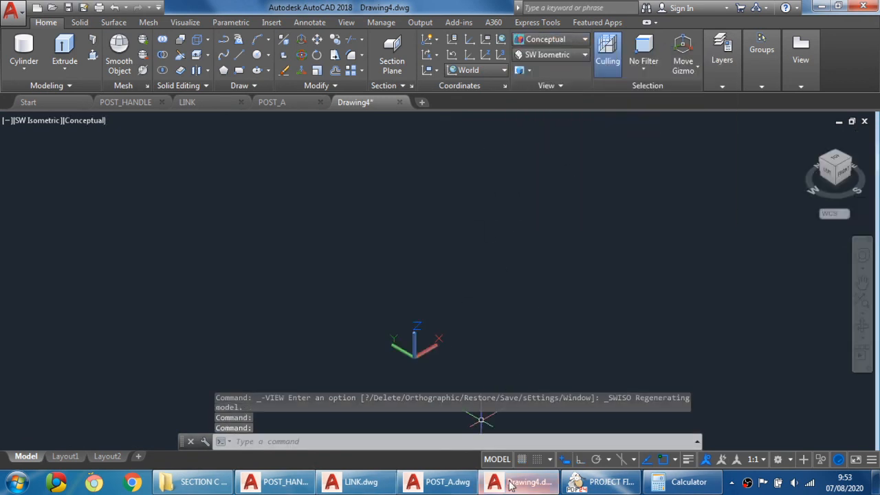
{"action": "left_click", "coordinate": [522, 460]}
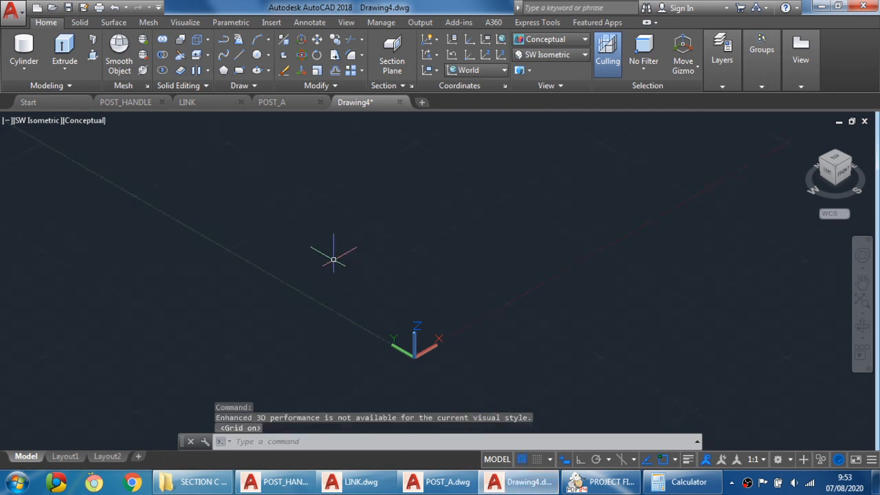
Create a cylinder with base radius 6 and height 14 near the origin, checking the post's length in the PROJECT FINAL PDF
{"action": "left_click", "coordinate": [24, 49]}
{"action": "left_click", "coordinate": [415, 347]}
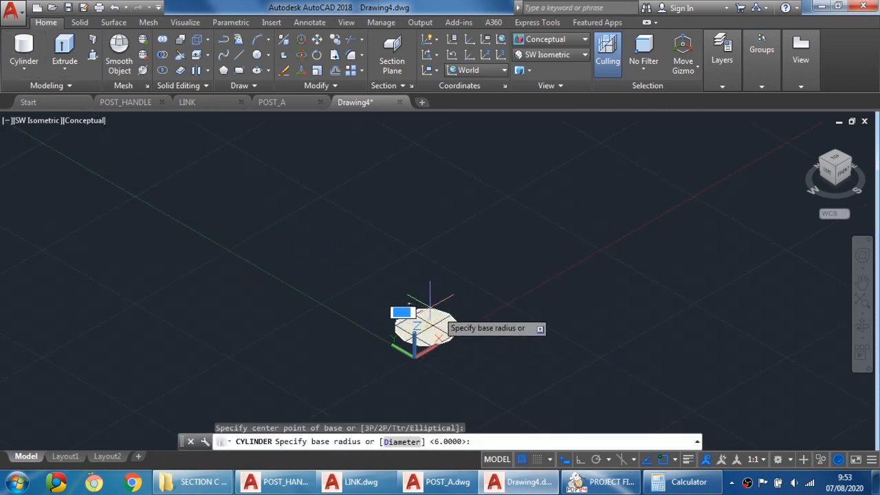
{"action": "type", "text": "6"}
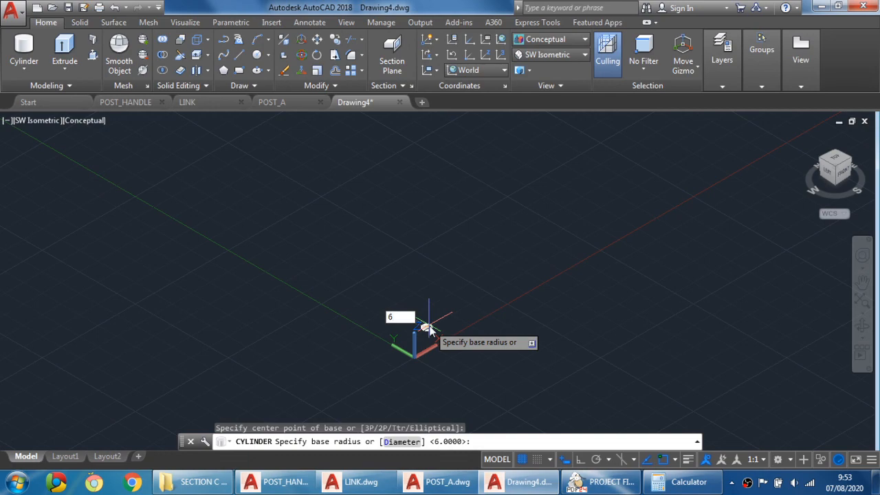
{"action": "key", "text": "Return"}
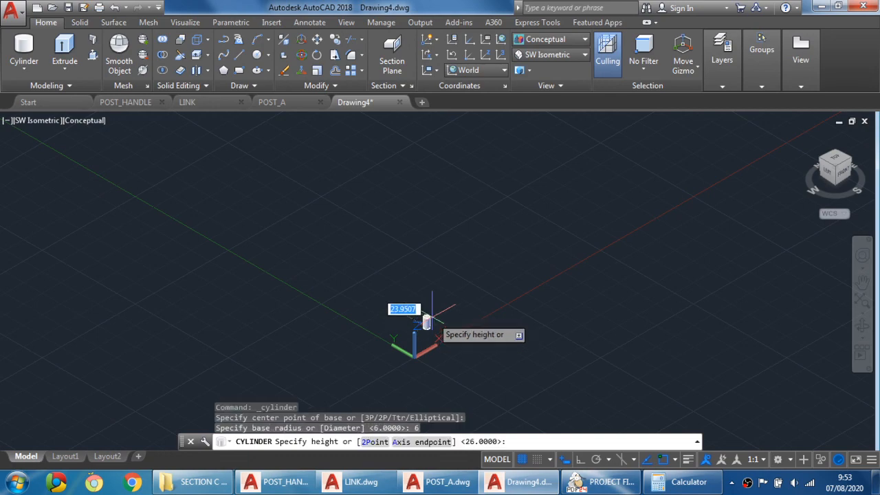
{"action": "left_click", "coordinate": [574, 482]}
{"action": "left_click", "coordinate": [574, 482]}
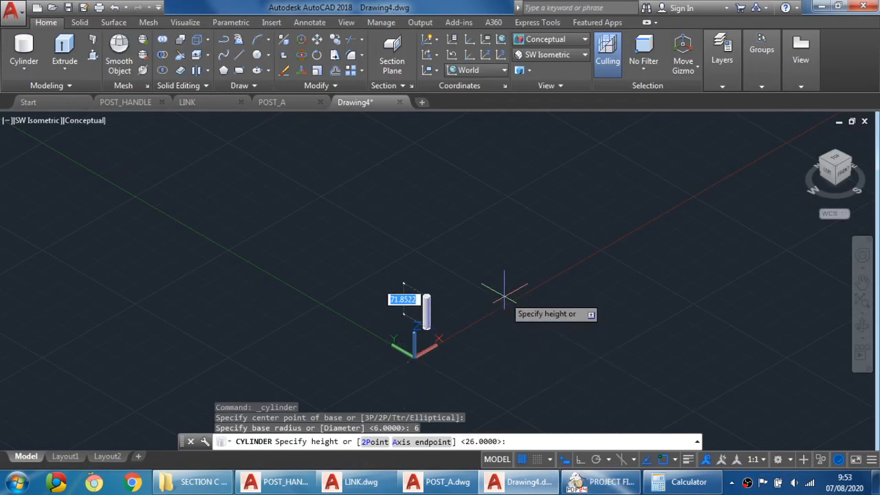
{"action": "type", "text": "14"}
{"action": "key", "text": "Return"}
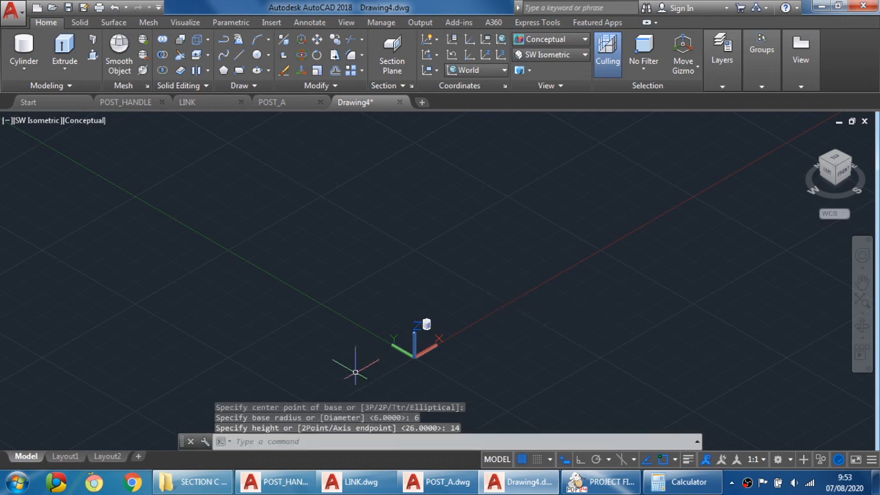
Rotate the cylinder in 3D about the Y axis with Ortho on so it lies parallel to the X axis
{"action": "scroll", "coordinate": [429, 314], "scroll_direction": "up", "scroll_amount": 2}
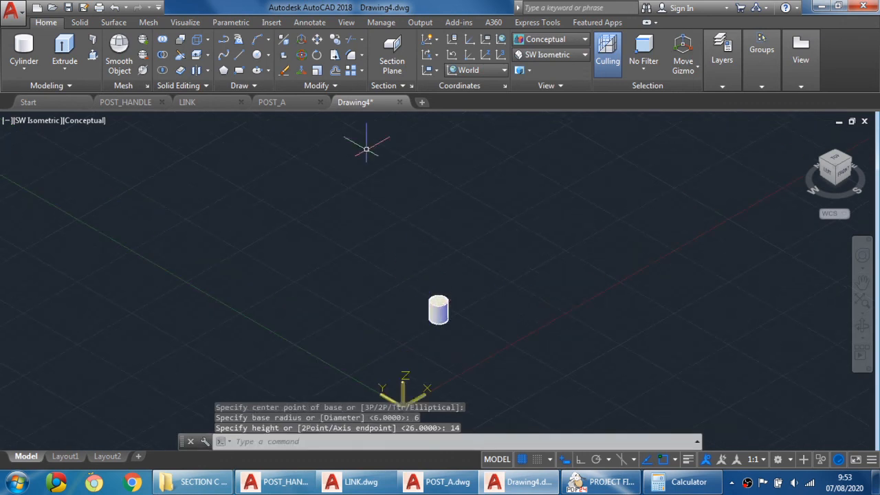
{"action": "left_click", "coordinate": [301, 55]}
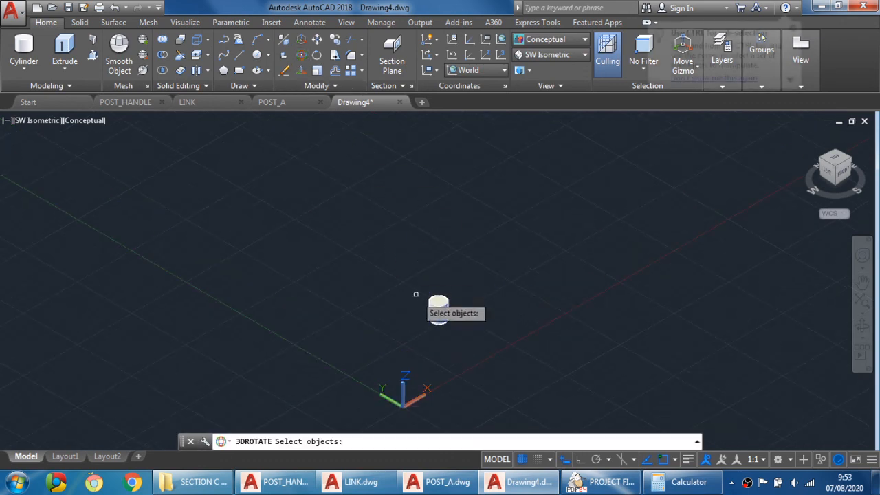
{"action": "left_click", "coordinate": [437, 311]}
{"action": "key", "text": "Return"}
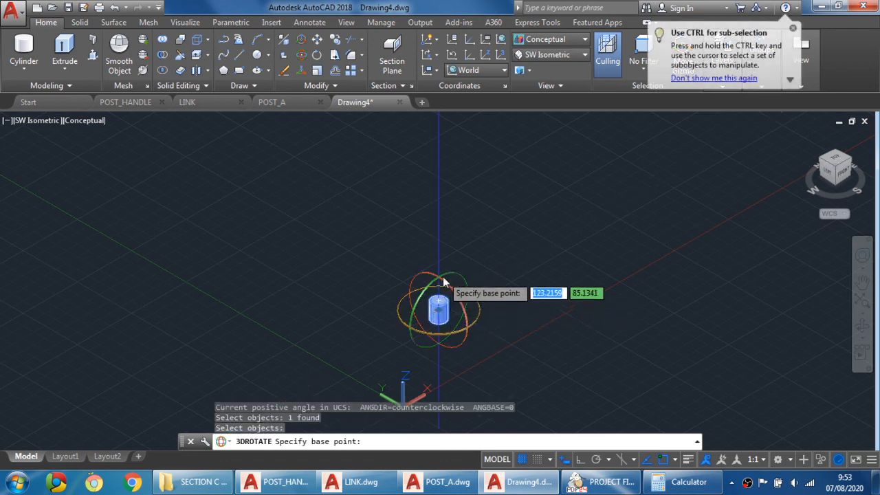
{"action": "left_click", "coordinate": [457, 274]}
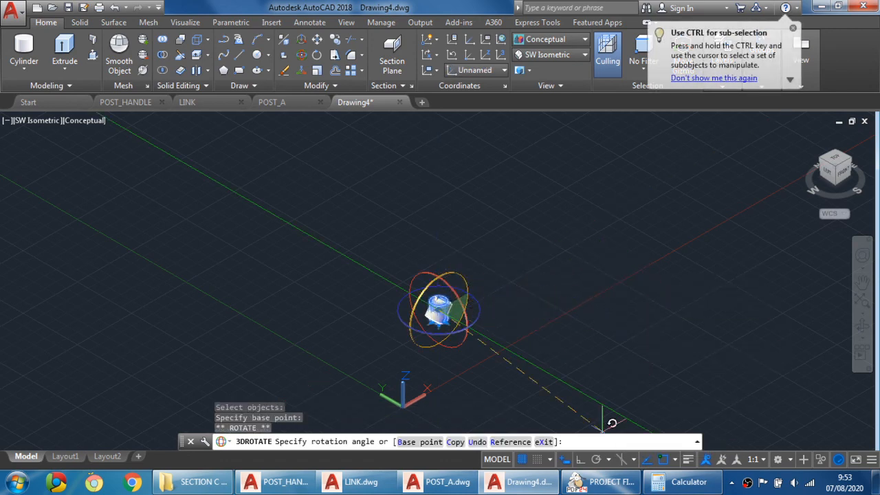
{"action": "key", "text": "F8"}
{"action": "key", "text": "Escape"}
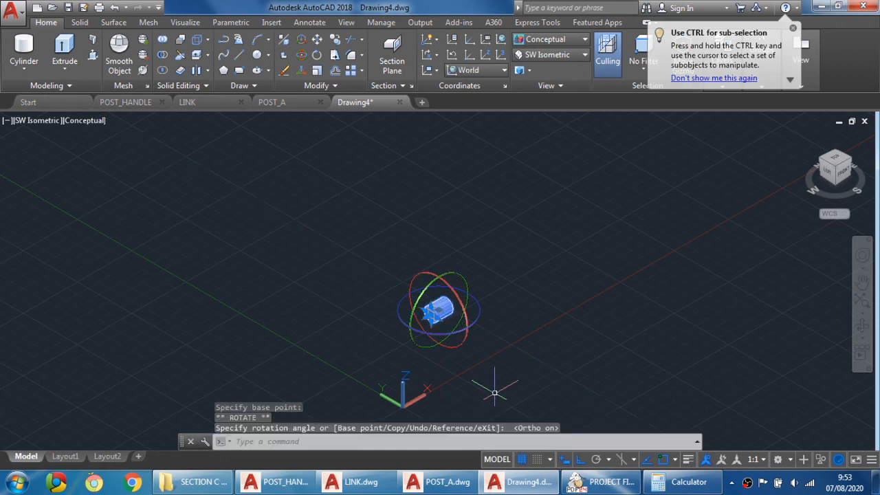
Save the drawing as POST_B in the project folder, basing the file name on POST_A
{"action": "left_click", "coordinate": [14, 11]}
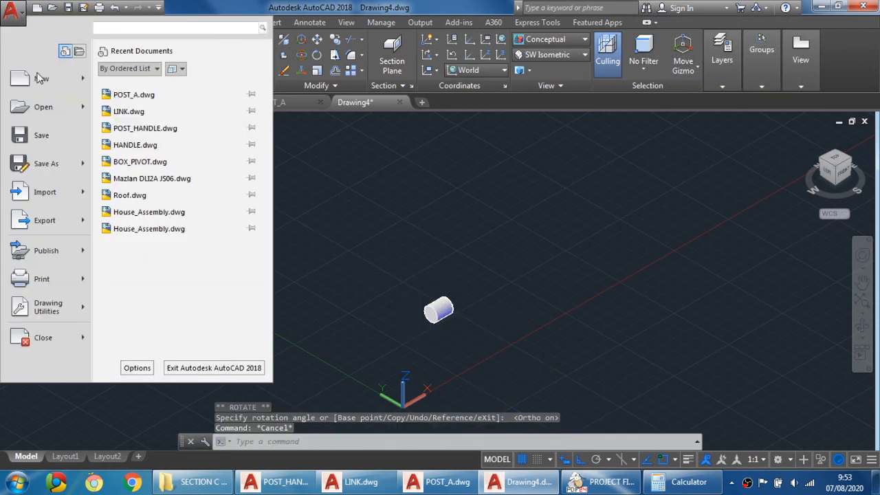
{"action": "left_click", "coordinate": [61, 169]}
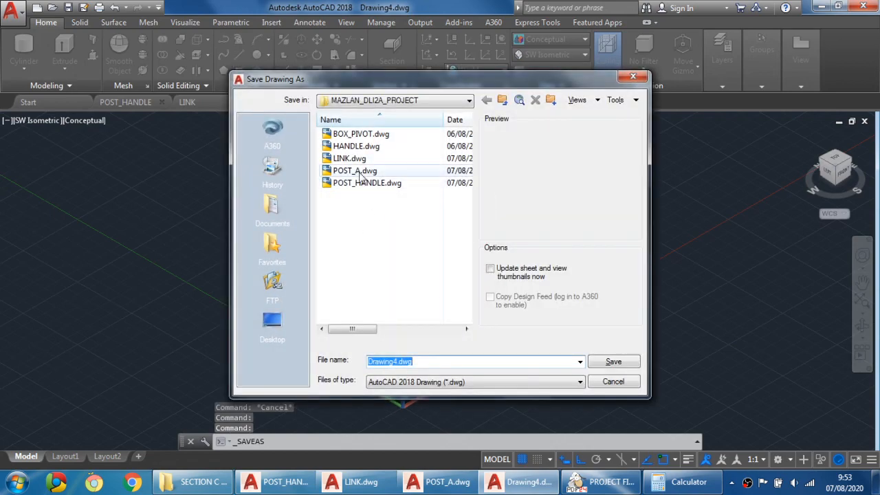
{"action": "left_click", "coordinate": [360, 172]}
{"action": "left_click", "coordinate": [398, 362]}
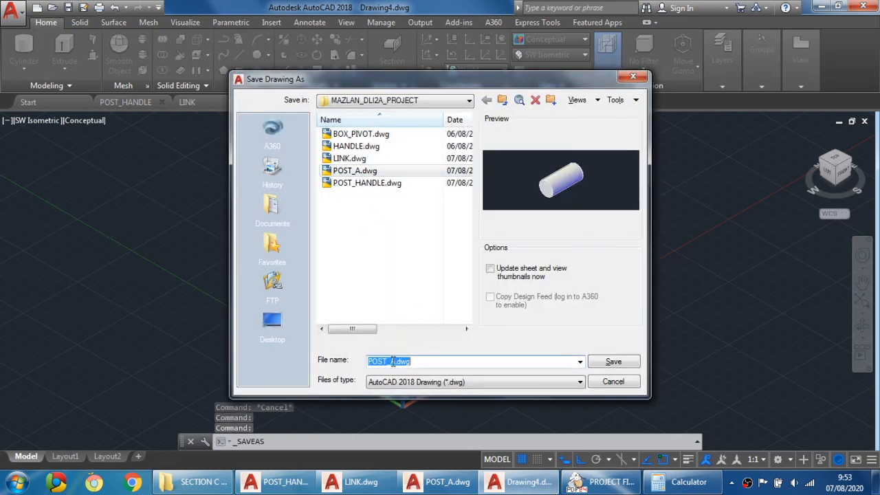
{"action": "left_click", "coordinate": [391, 362]}
{"action": "left_click_drag", "start_coordinate": [392, 363], "coordinate": [411, 362]}
{"action": "type", "text": "b"}
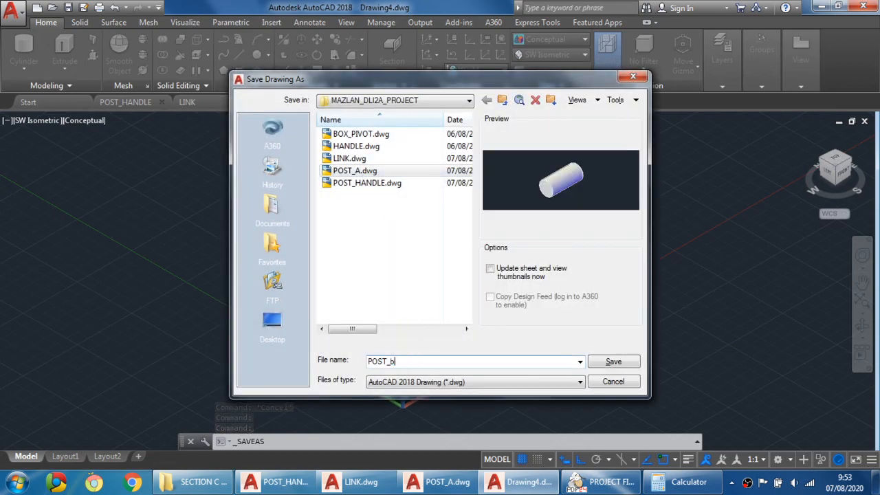
{"action": "key", "text": "BackSpace"}
{"action": "type", "text": "B"}
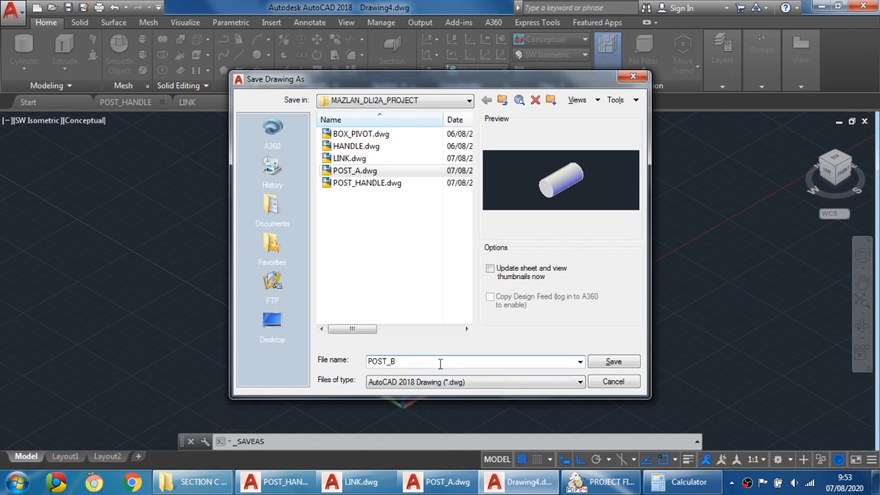
{"action": "left_click", "coordinate": [615, 360]}
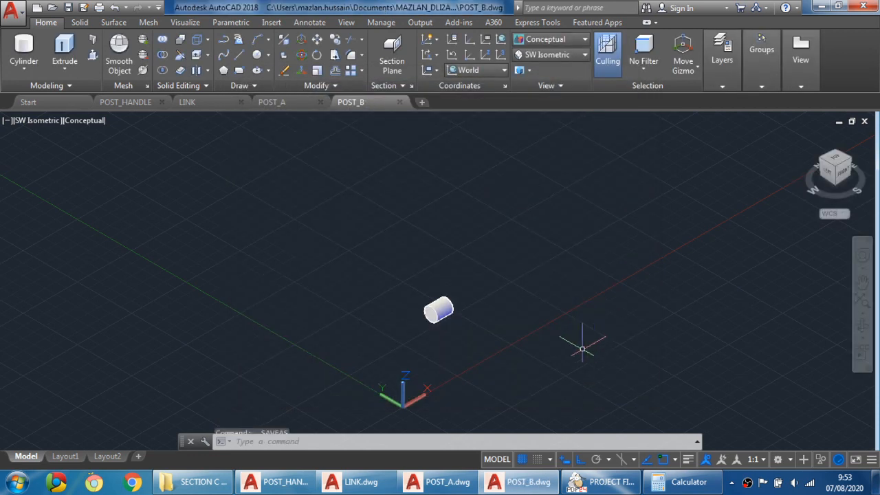